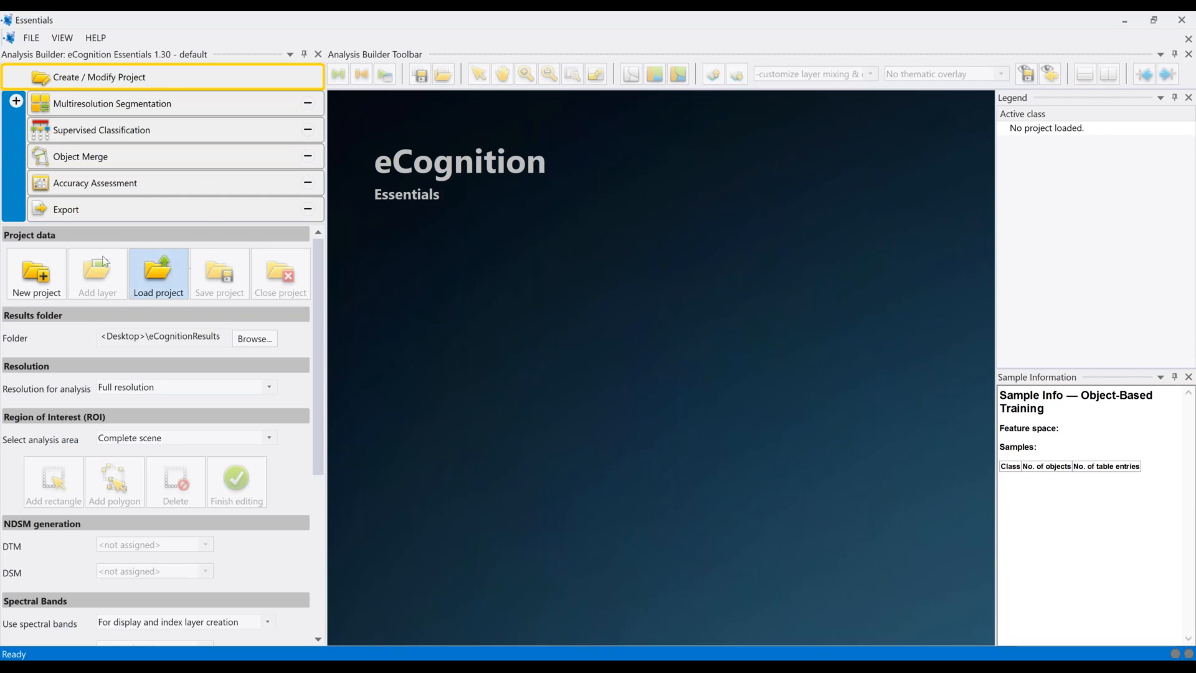
# - Create a new project from the image file Airborne_RGBNIR.tif
pyautogui.click(106, 83)
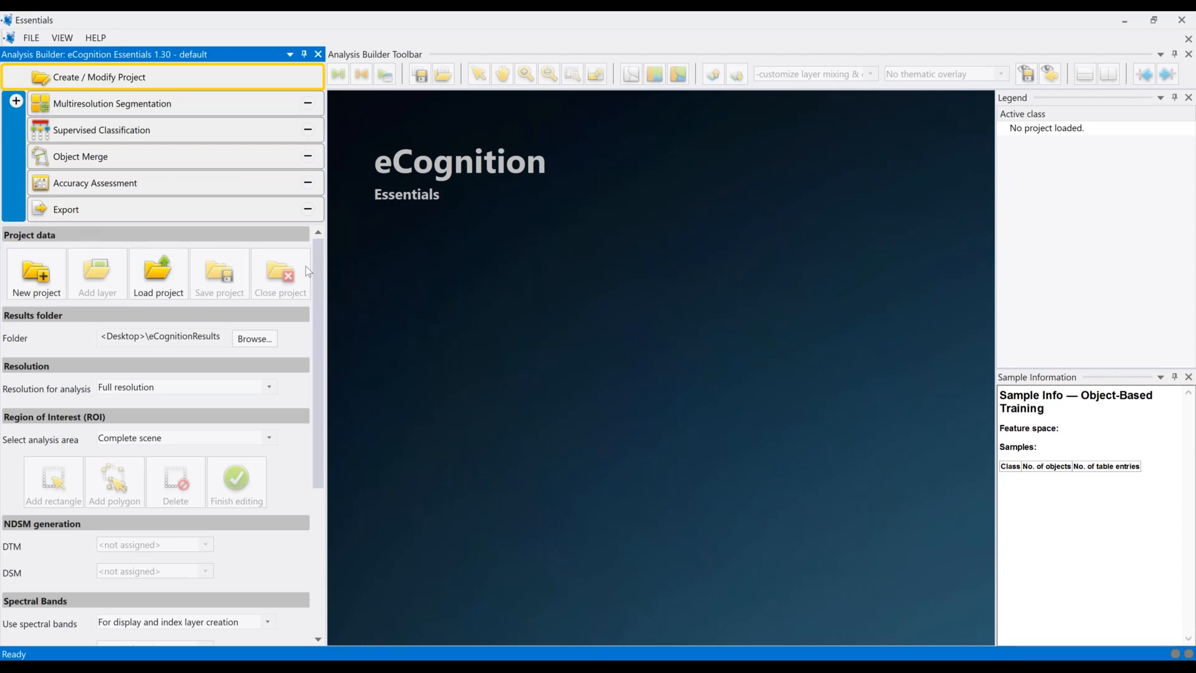
pyautogui.moveTo(318, 279)
pyautogui.mouseDown()
pyautogui.moveTo(325, 400)
pyautogui.moveTo(320, 266)
pyautogui.mouseUp()
pyautogui.click(34, 280)
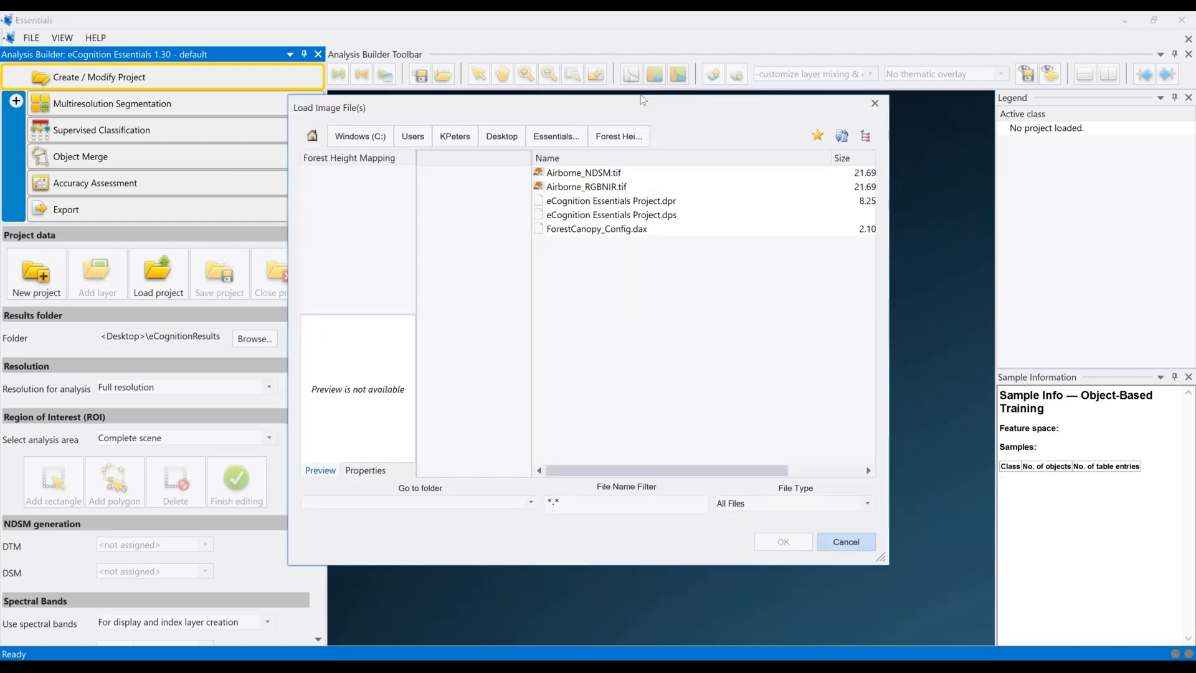
pyautogui.click(574, 191)
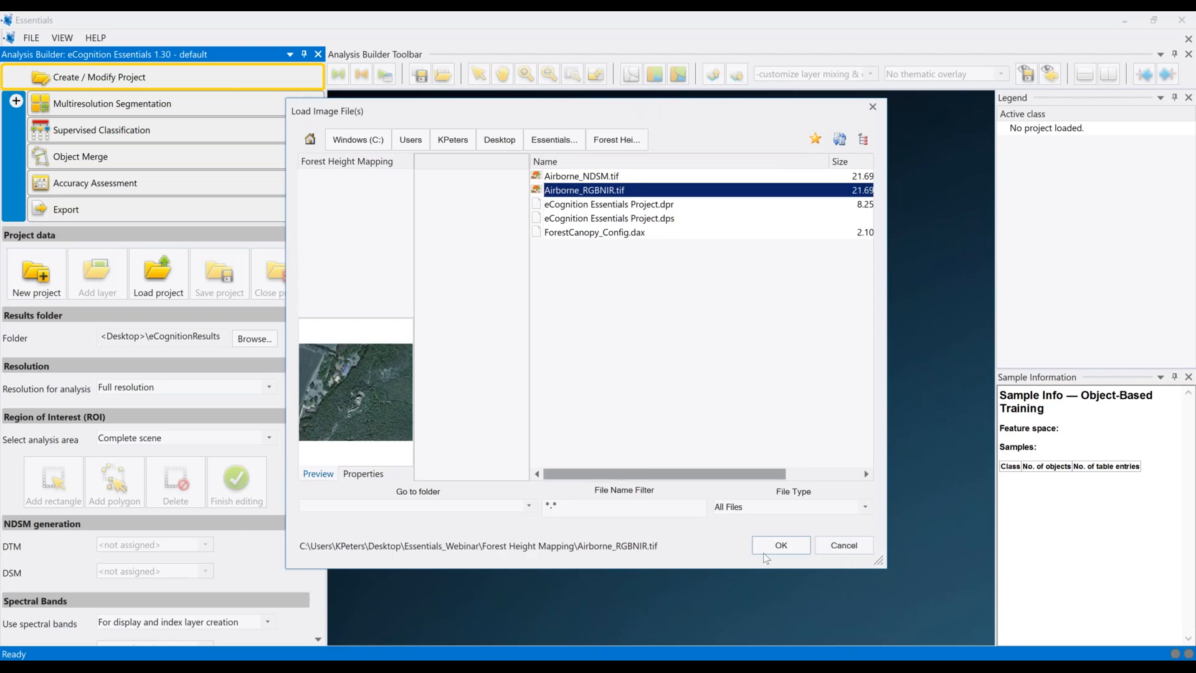
pyautogui.click(786, 552)
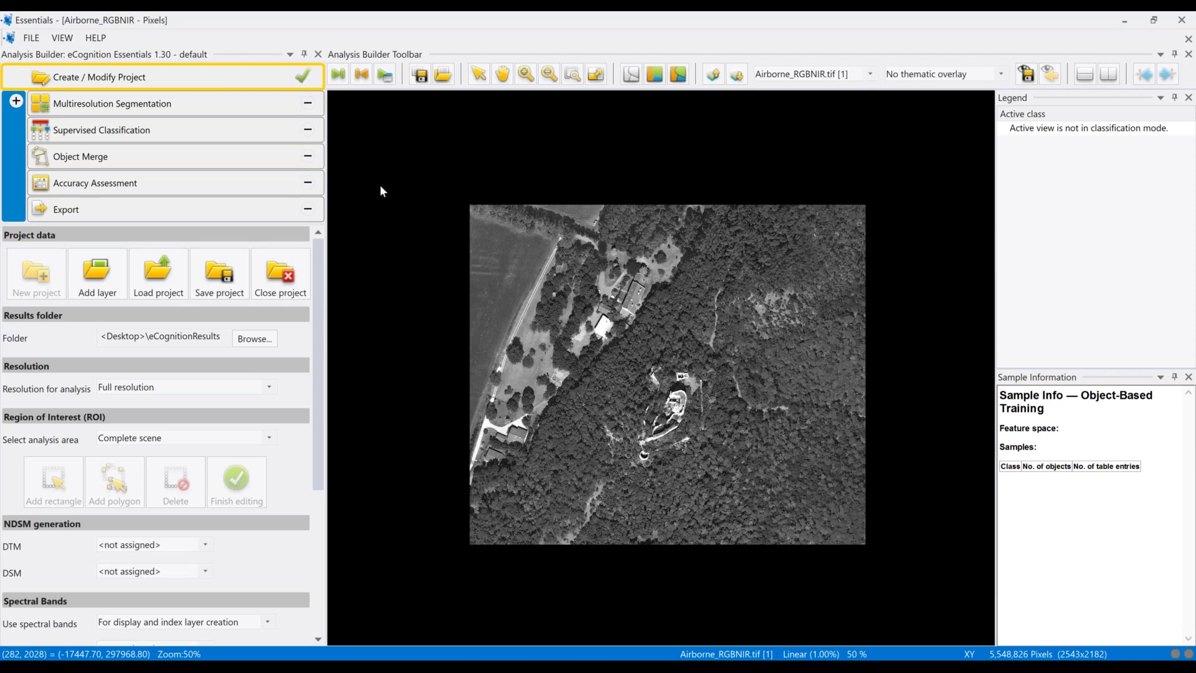
# - Add Airborne_NDSM.tif as a data layer and check the displayable layers, keeping Airborne_RGBNIR.tif [1] in view
pyautogui.click(107, 285)
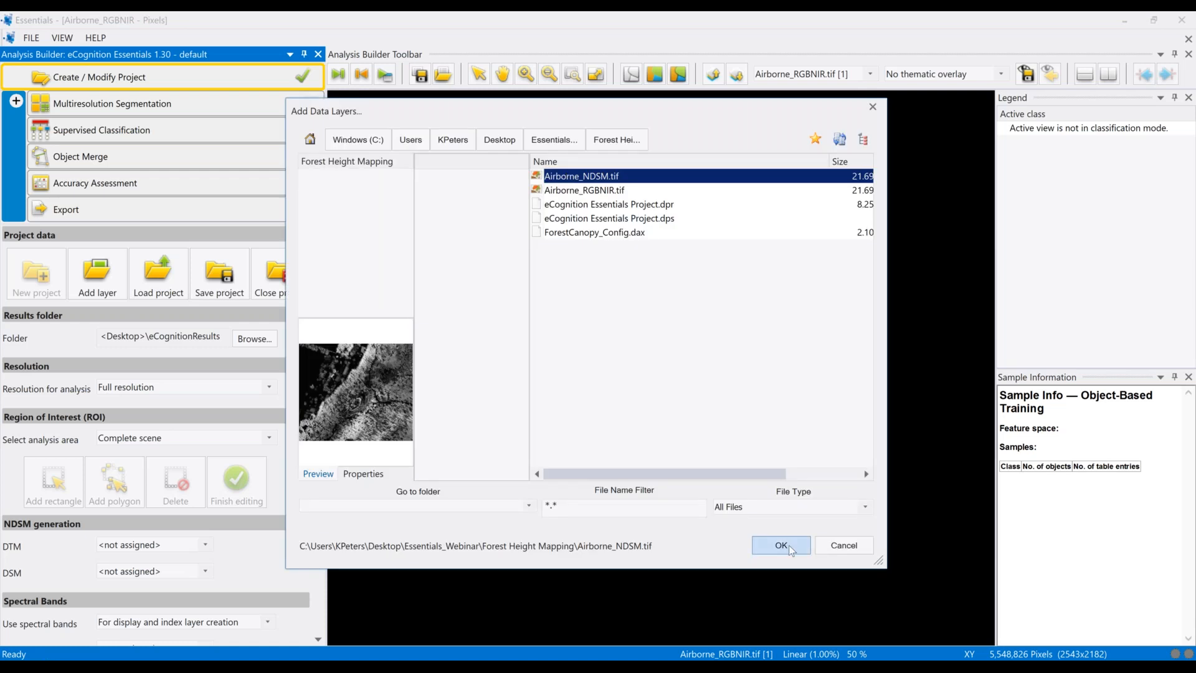
pyautogui.click(789, 544)
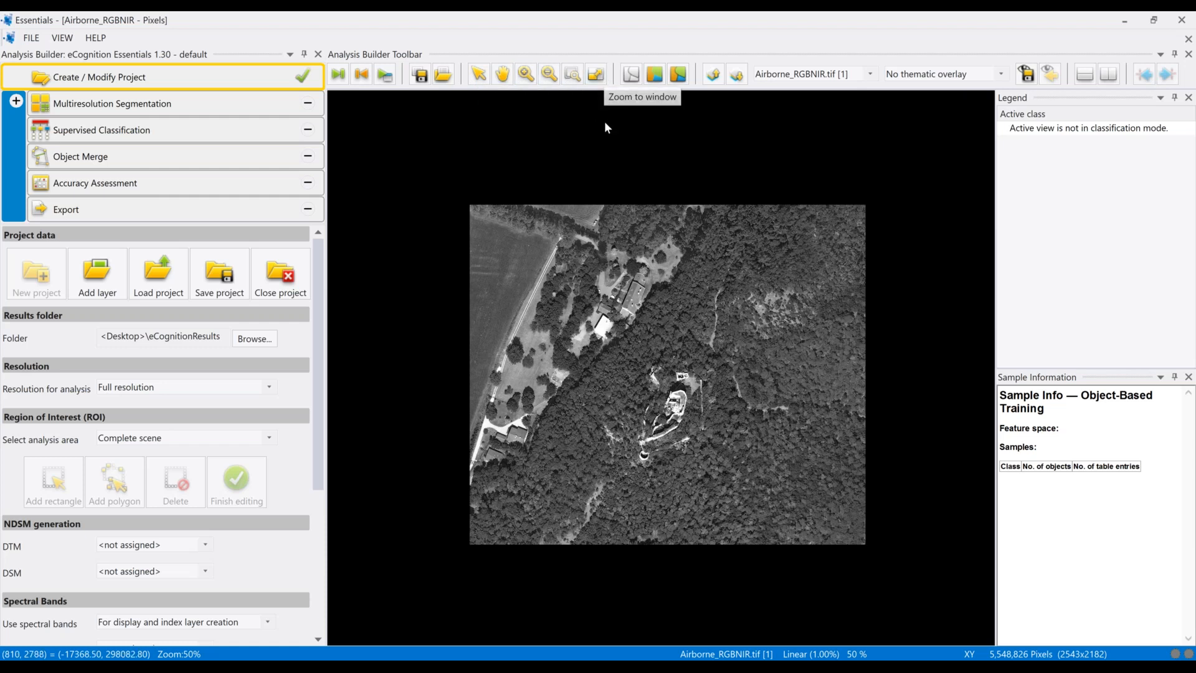
pyautogui.click(870, 75)
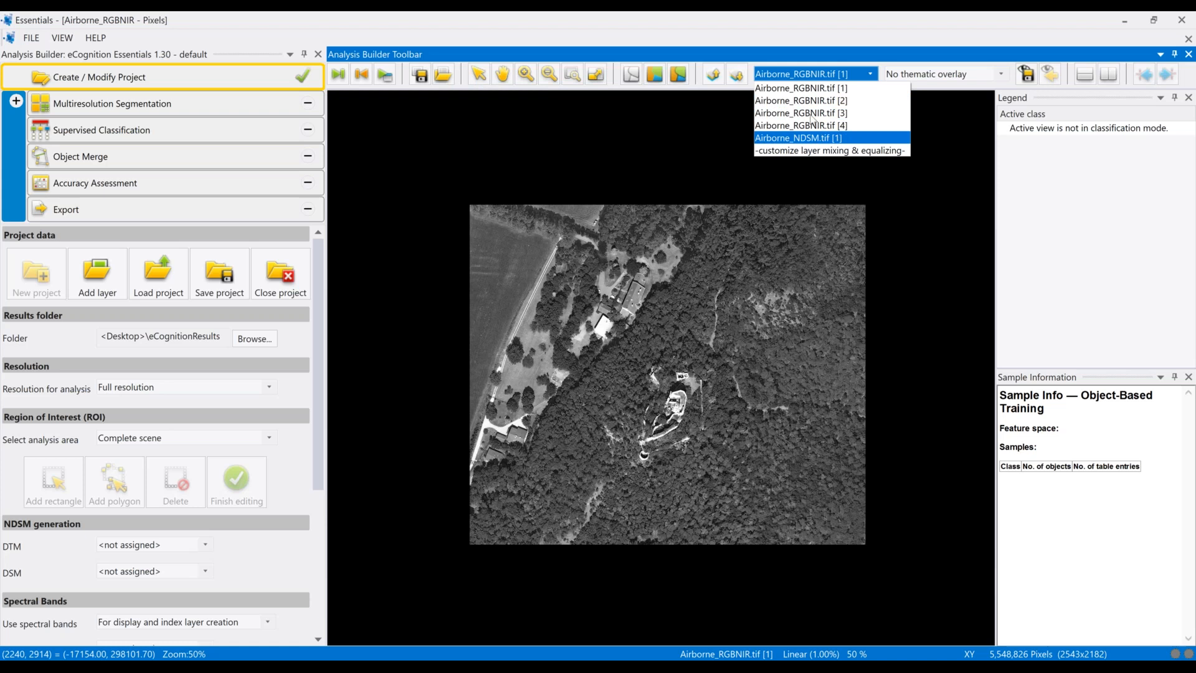
pyautogui.click(832, 86)
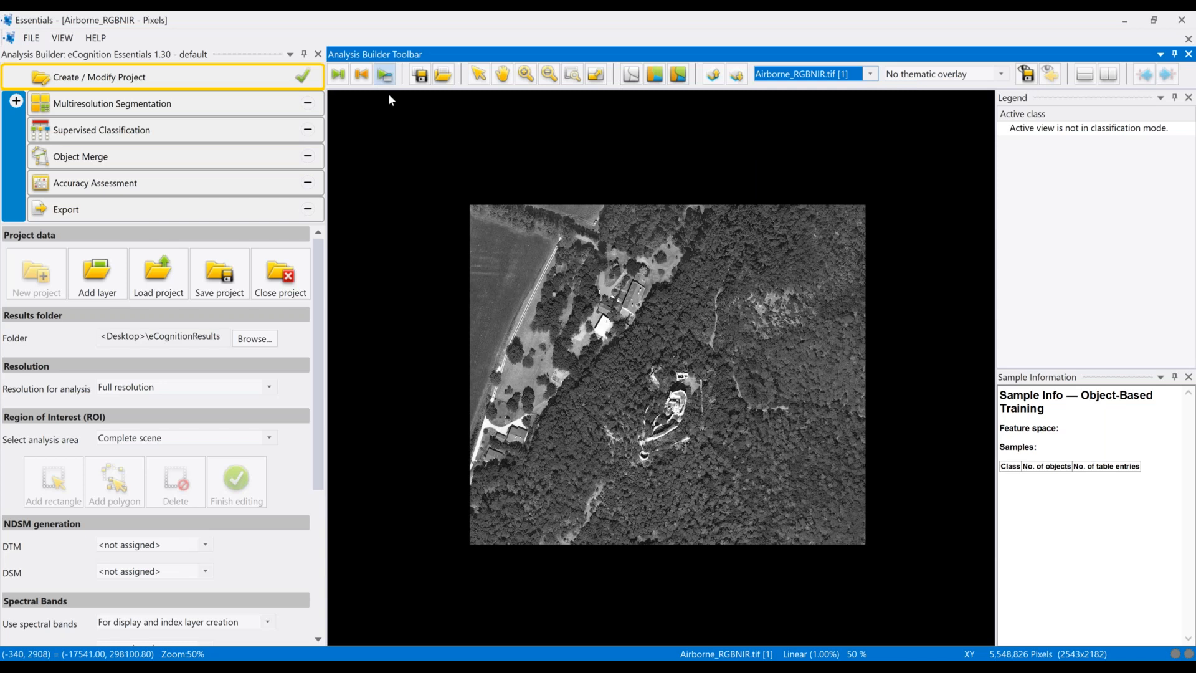
# - Review the available analysis resolutions, keeping Full resolution
pyautogui.click(323, 261)
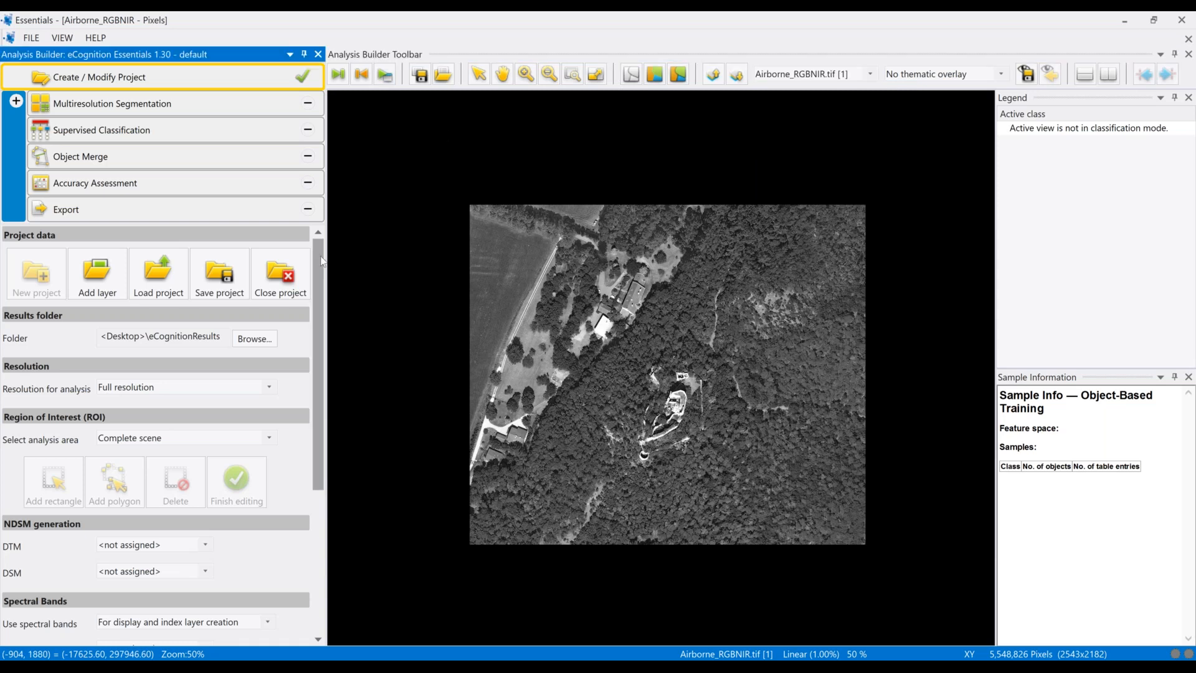
pyautogui.scroll(-1, 288, 279)
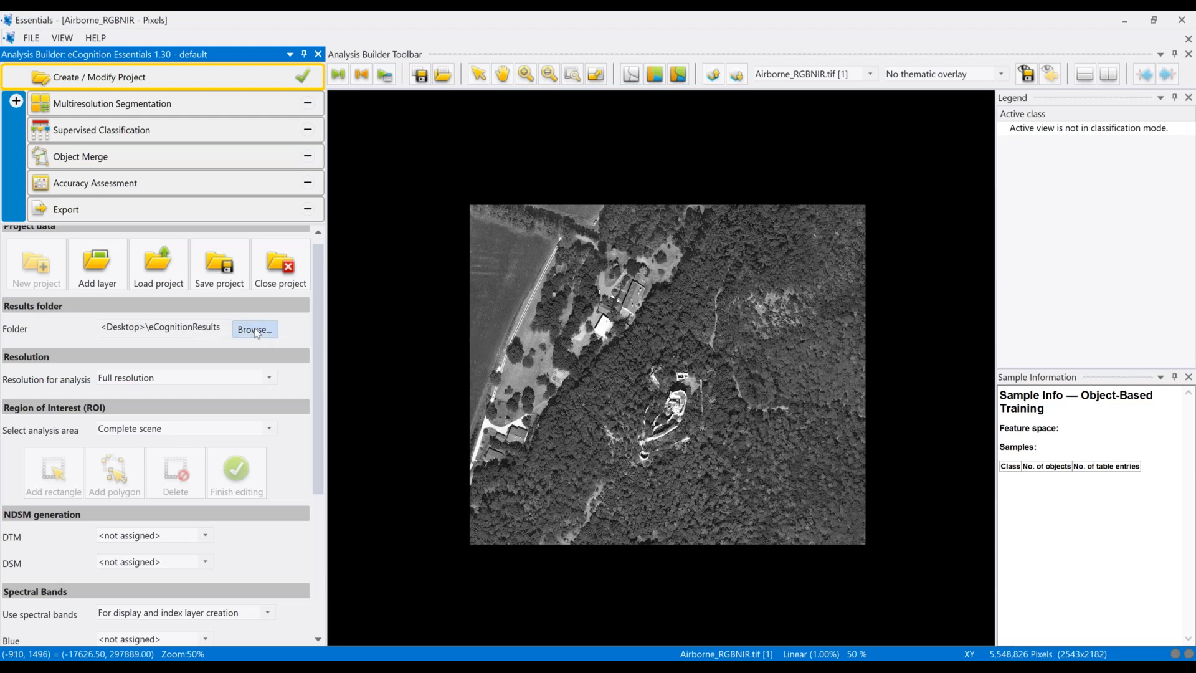
pyautogui.moveTo(315, 305); pyautogui.dragTo(315, 339)
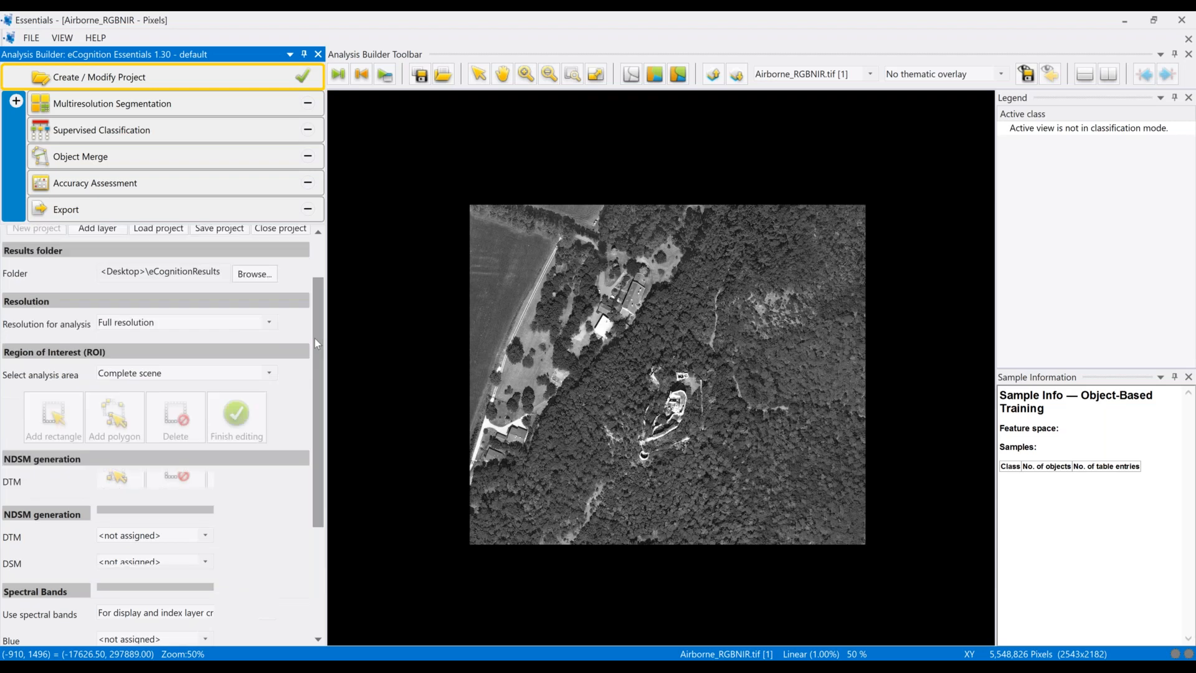
pyautogui.click(269, 322)
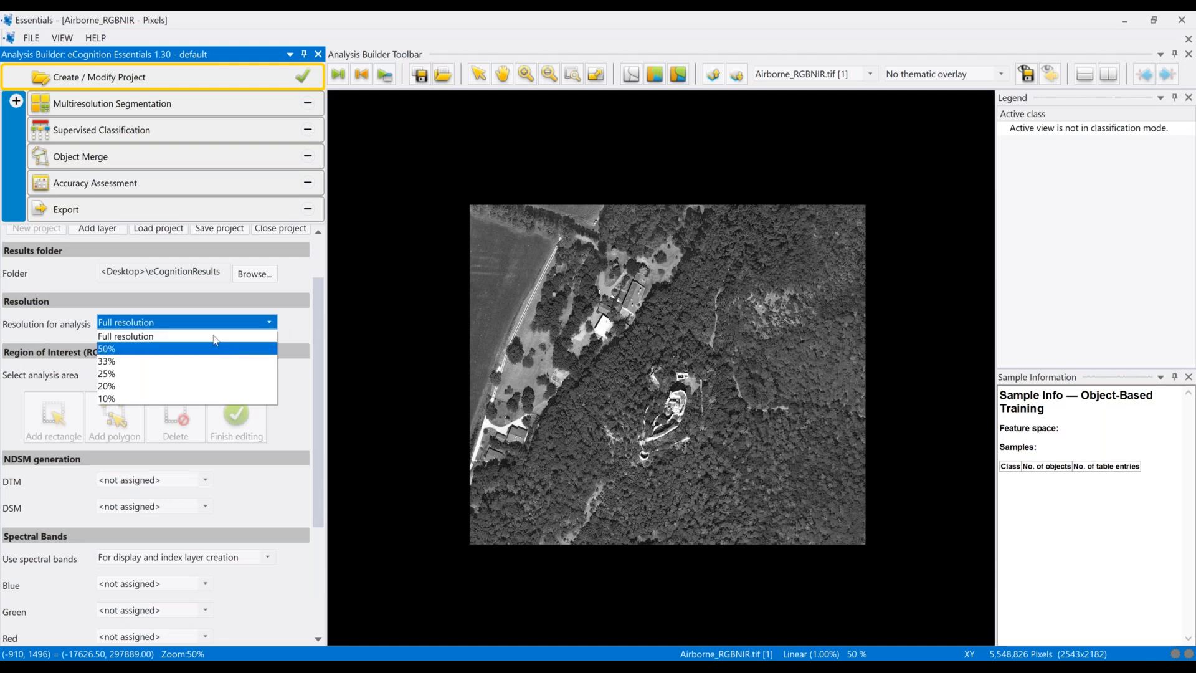
pyautogui.click(308, 320)
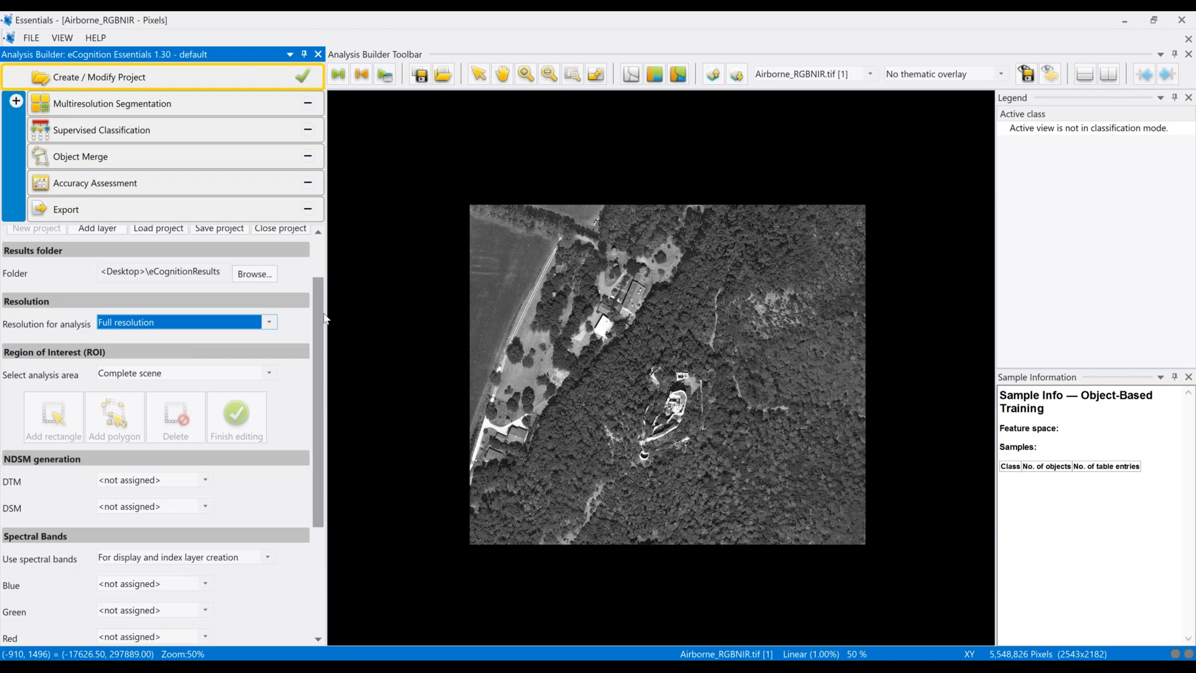
# - Set the analysis area to User defined, draw a rectangular region of interest over the scene's central part and finish editing
pyautogui.moveTo(317, 318); pyautogui.dragTo(317, 327)
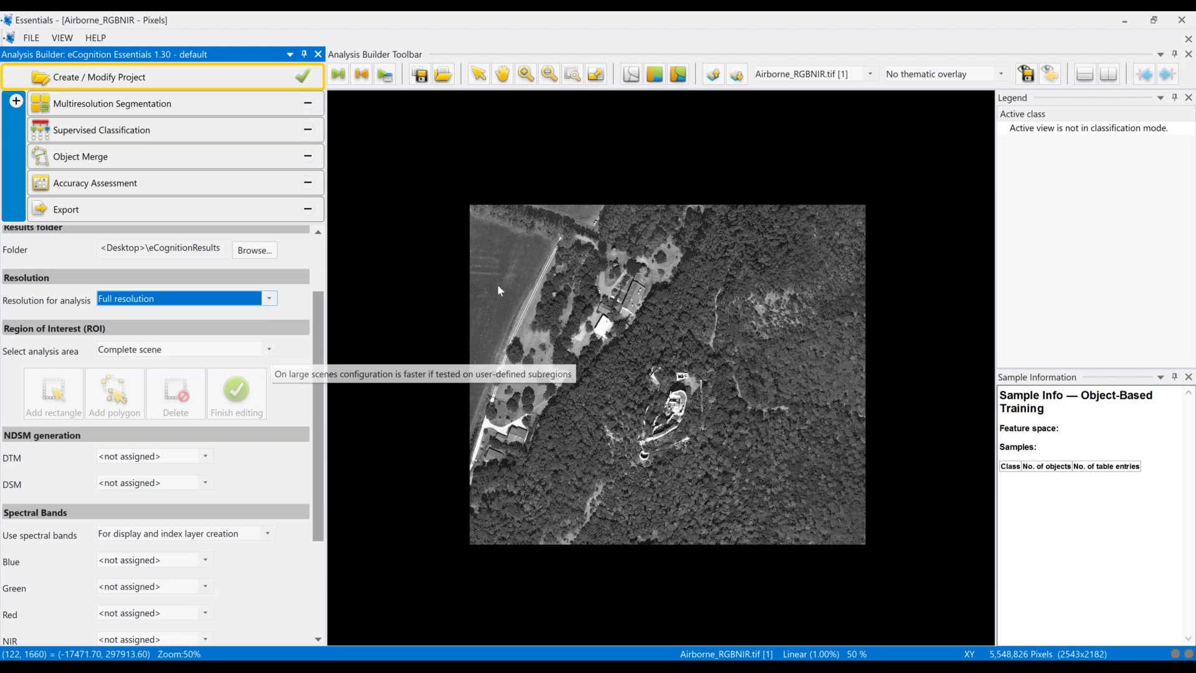
pyautogui.click(270, 351)
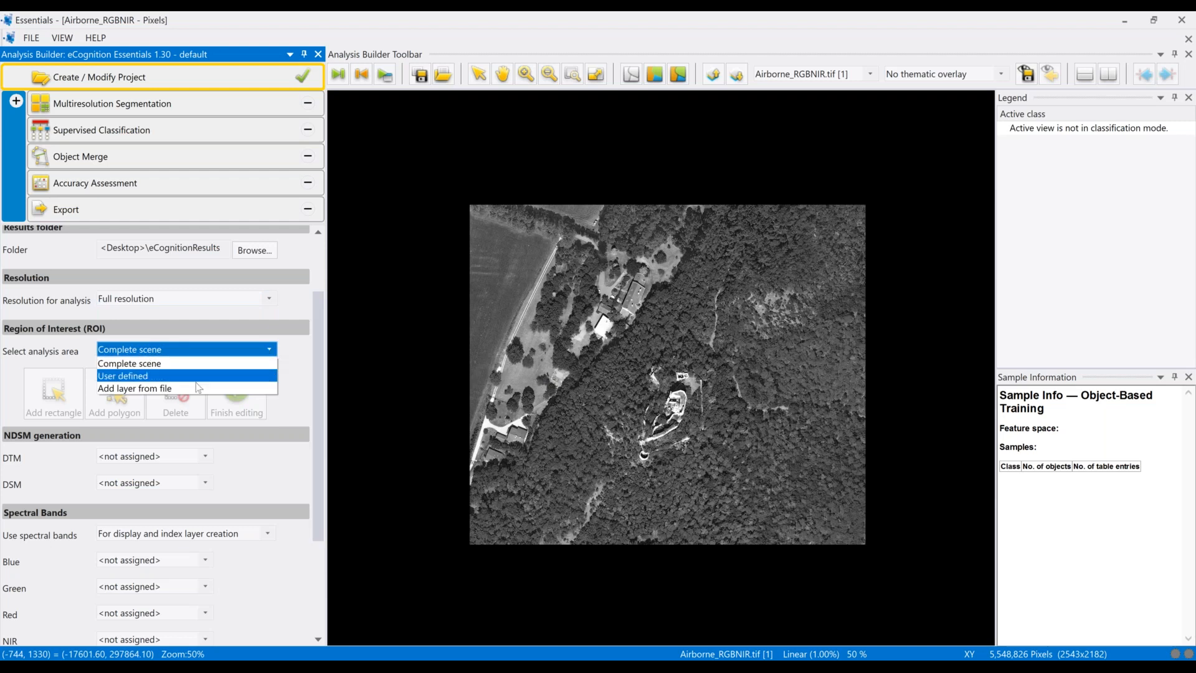
pyautogui.click(123, 376)
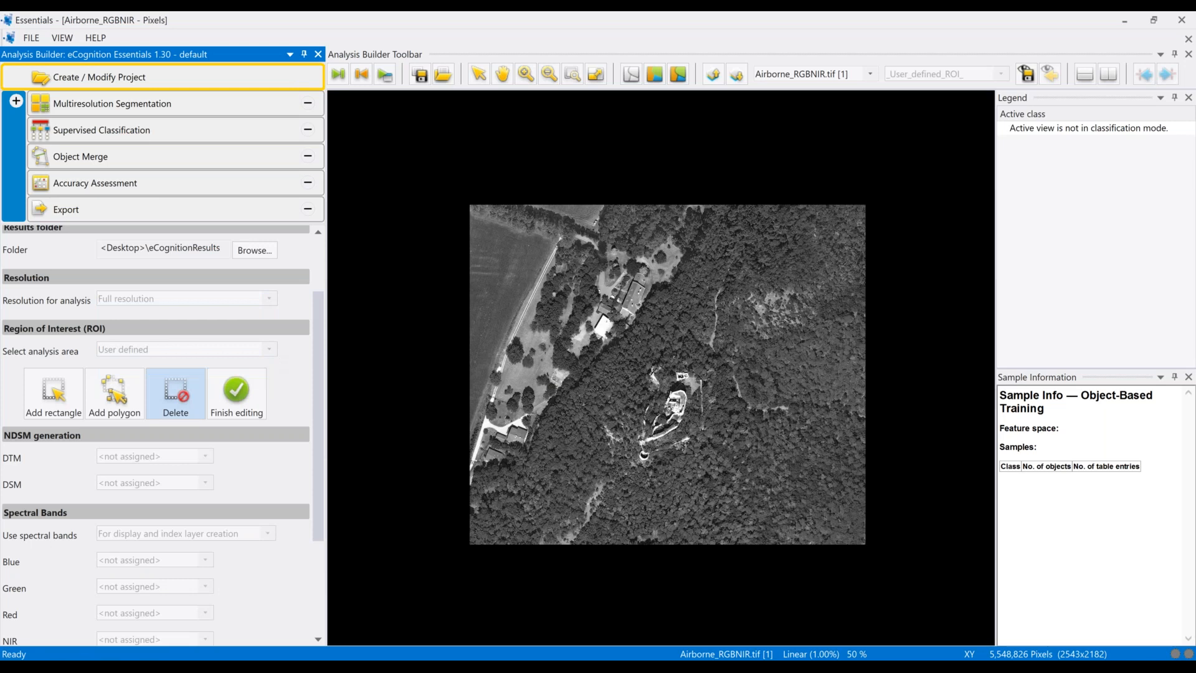
pyautogui.click(54, 393)
pyautogui.moveTo(566, 249); pyautogui.dragTo(713, 393)
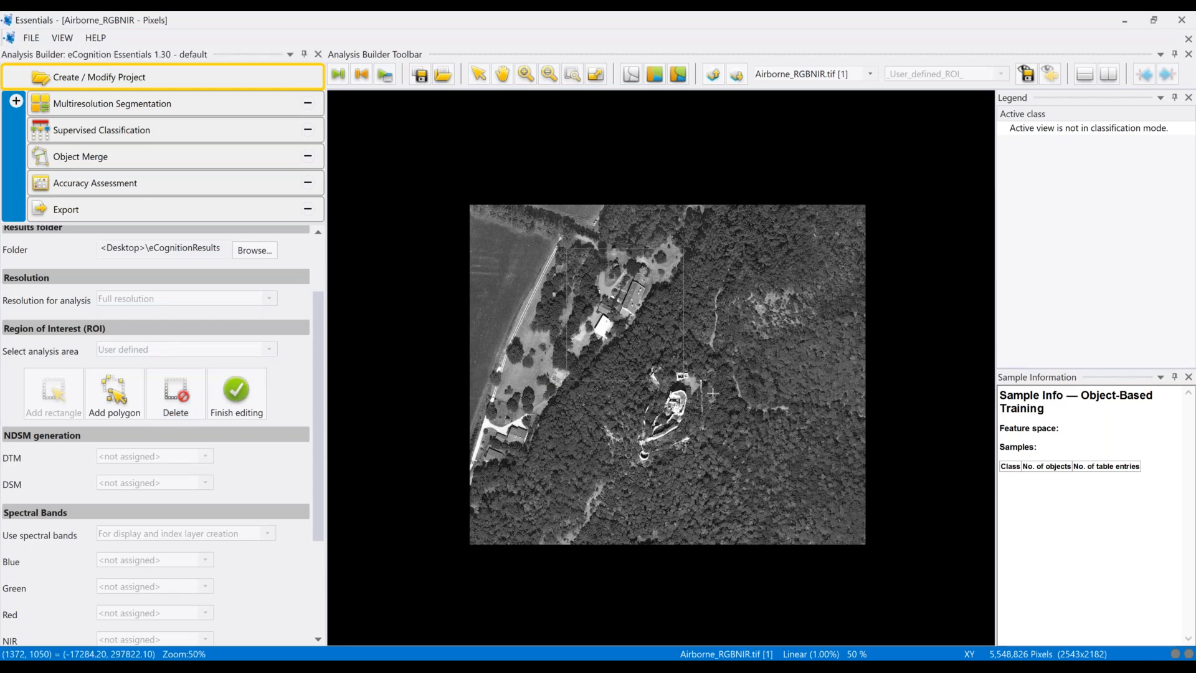
pyautogui.moveTo(712, 394); pyautogui.dragTo(794, 425)
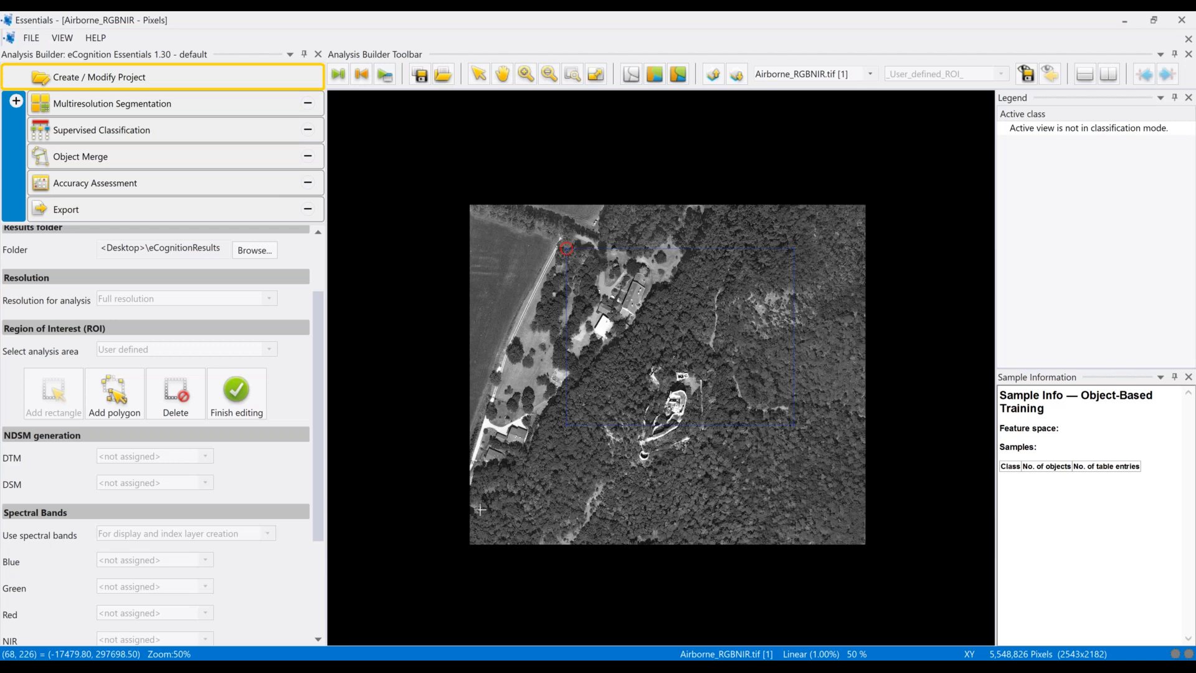
pyautogui.click(236, 393)
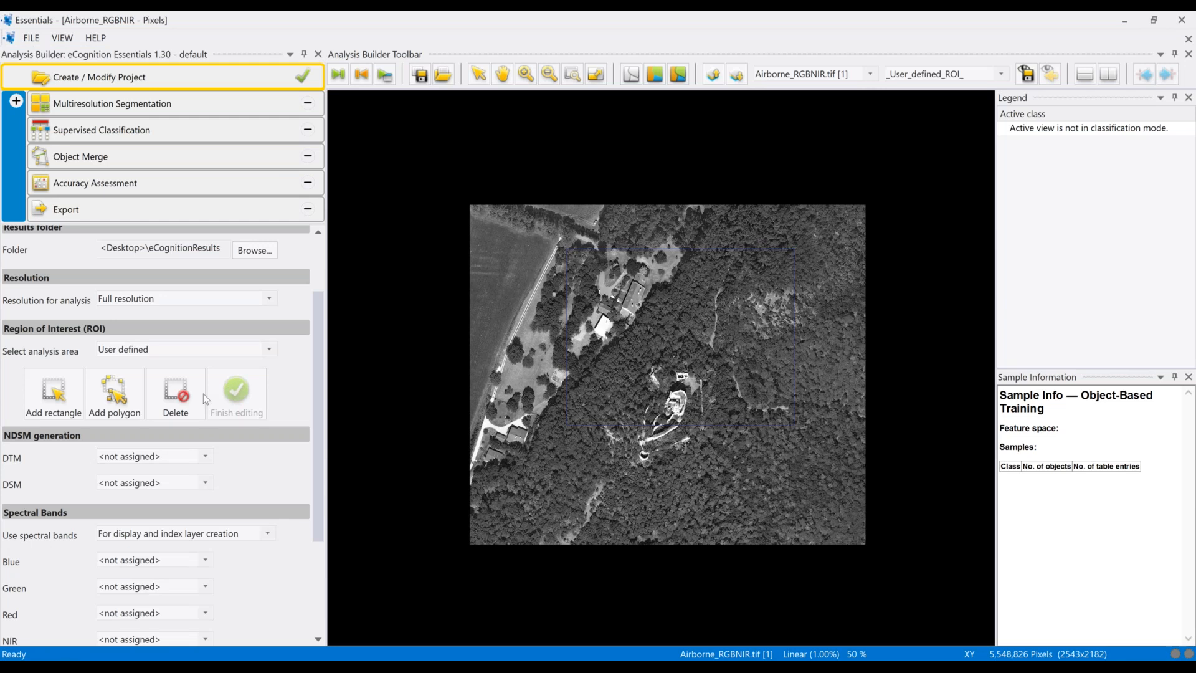
# - Review the other analysis area options for the region of interest, keeping User defined
pyautogui.click(180, 390)
pyautogui.click(276, 352)
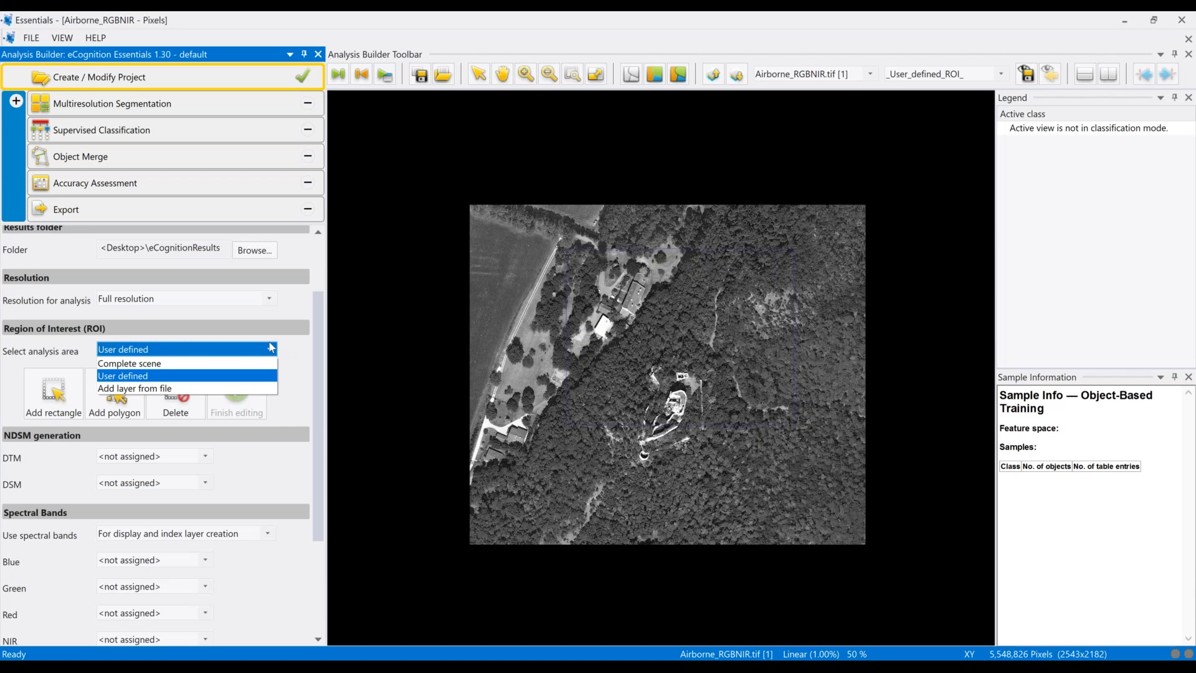
pyautogui.click(308, 364)
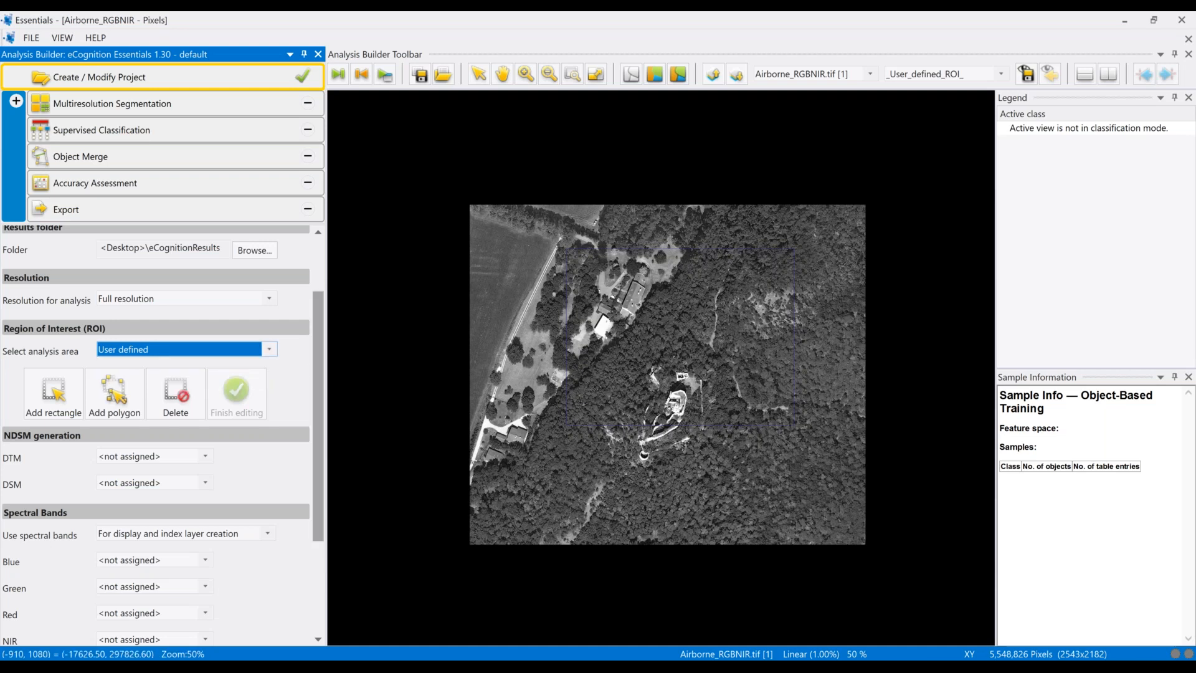
pyautogui.scroll(3, 312, 415)
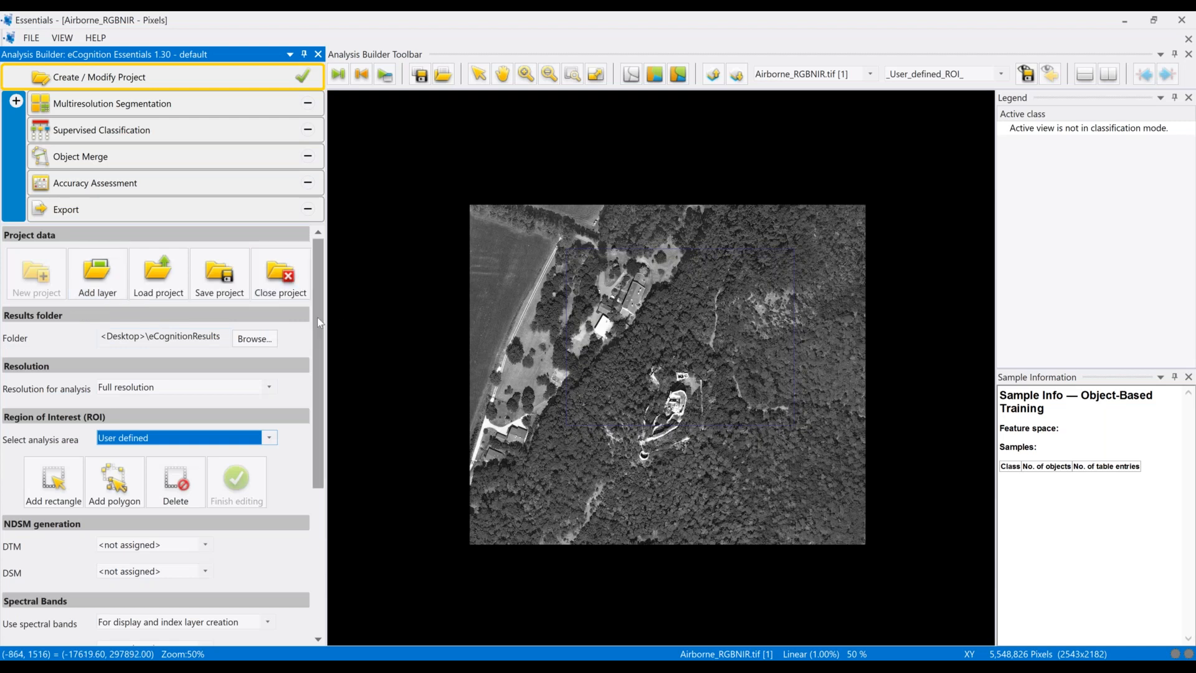
# - Assign Airborne_RGBNIR.tif [1], [2], [3] and [4] to the Blue, Green, Red and NIR spectral bands respectively
pyautogui.scroll(-1, 325, 332)
pyautogui.moveTo(324, 333); pyautogui.dragTo(318, 384)
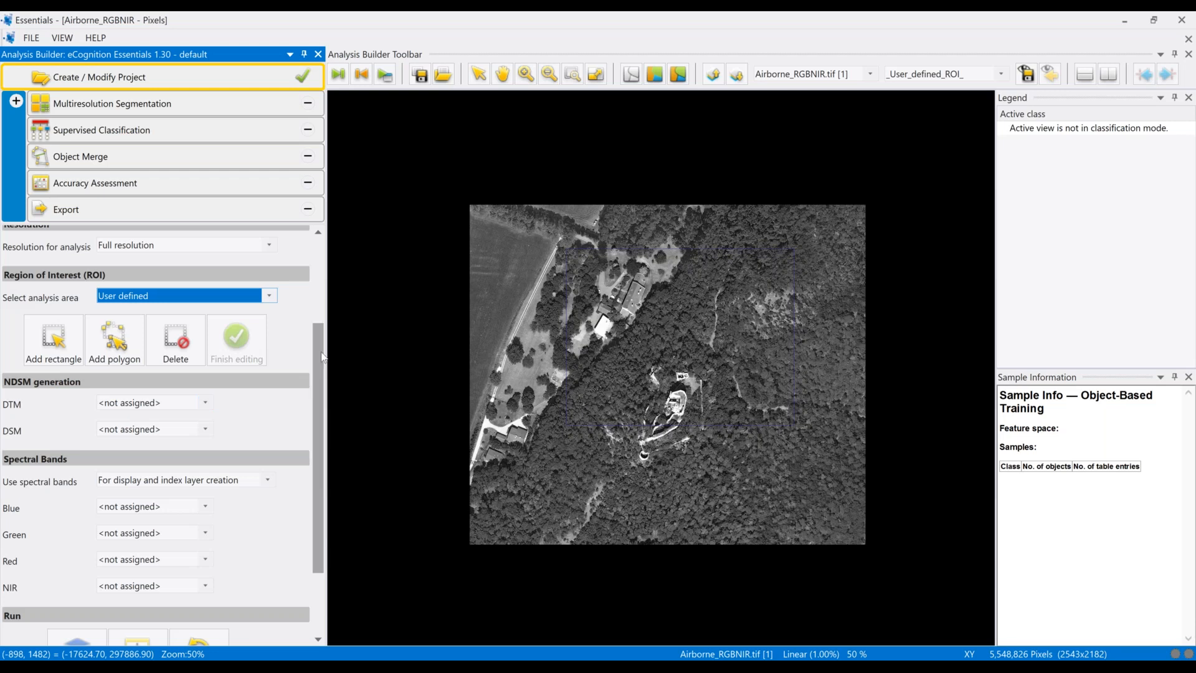
pyautogui.scroll(-1, 322, 357)
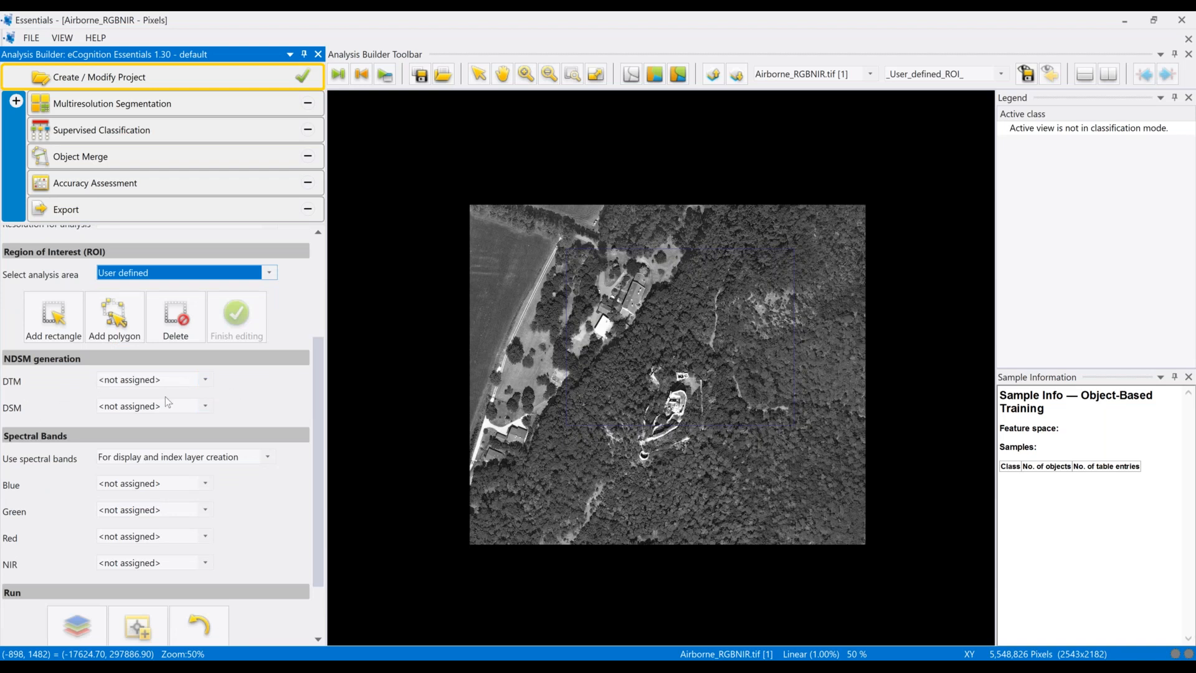
pyautogui.scroll(-1, 323, 381)
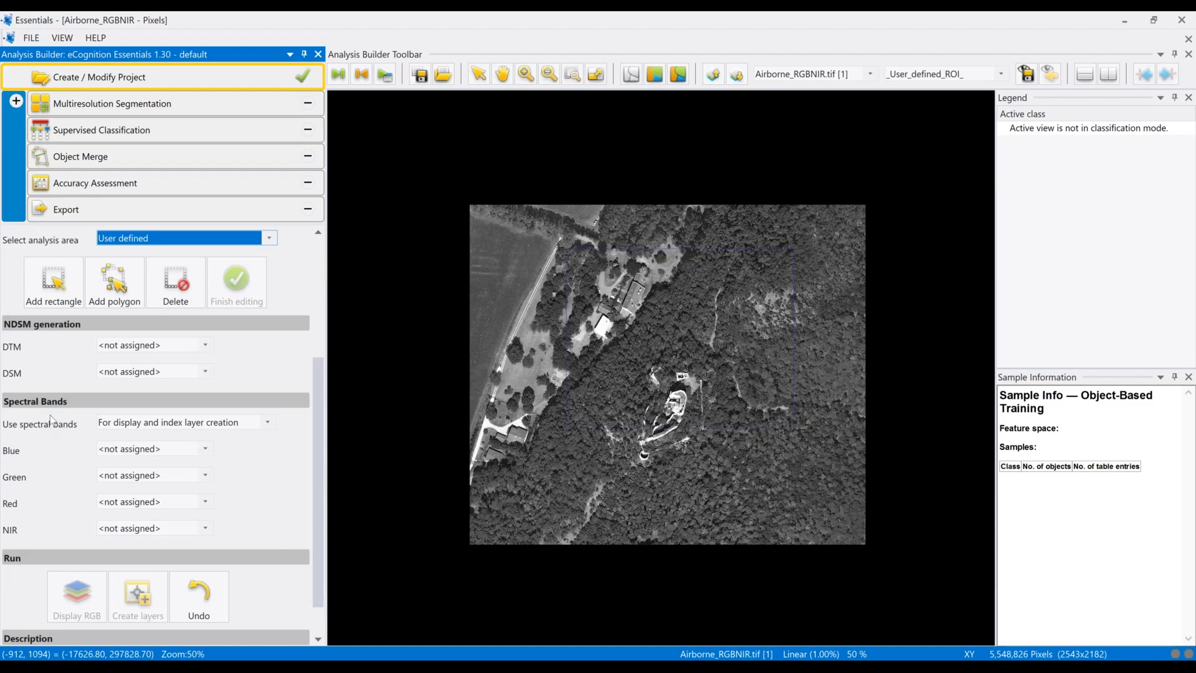
pyautogui.click(207, 451)
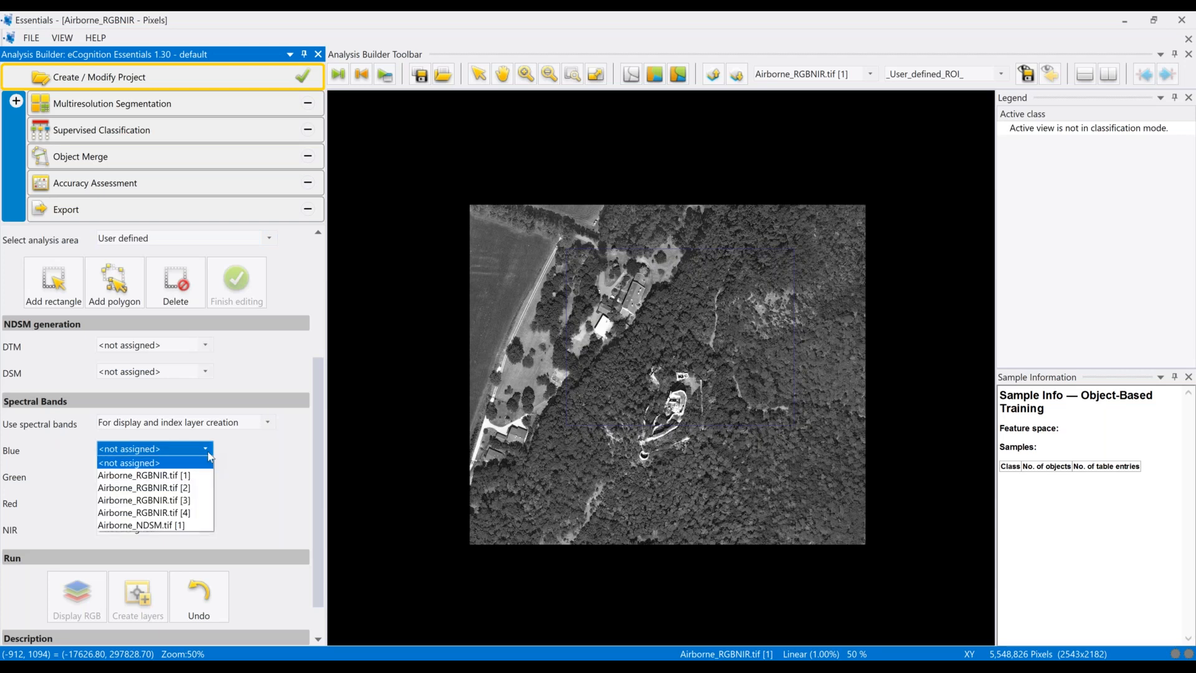
pyautogui.click(148, 479)
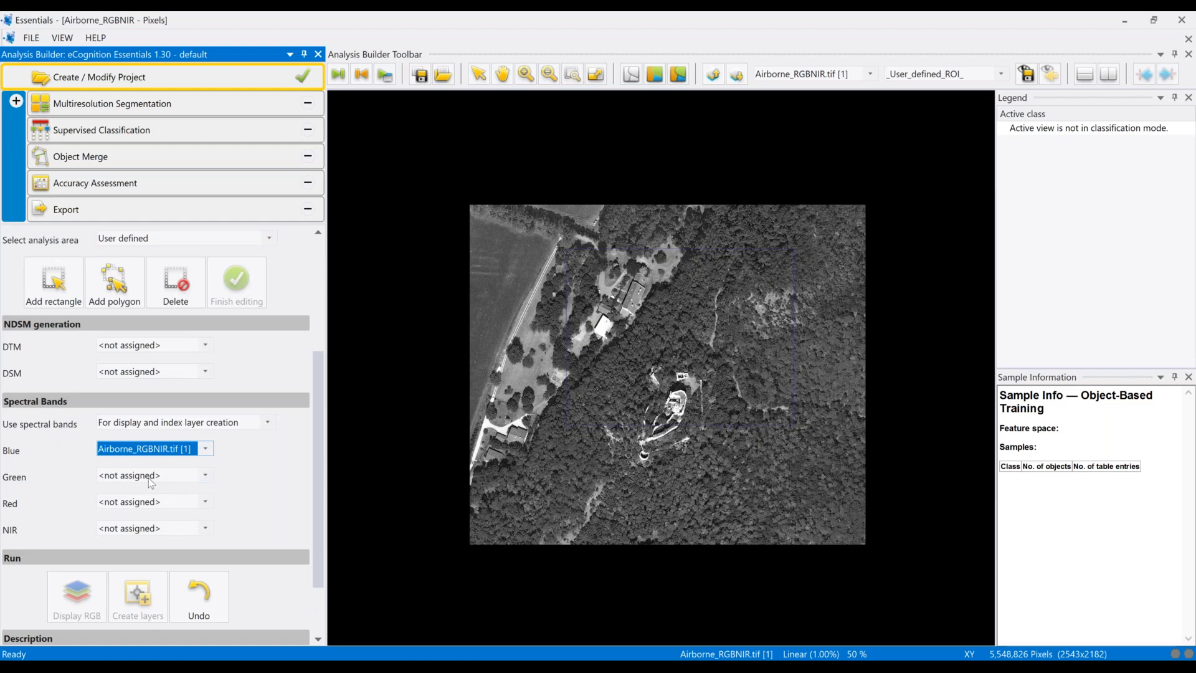
pyautogui.click(150, 480)
pyautogui.click(150, 512)
pyautogui.click(206, 502)
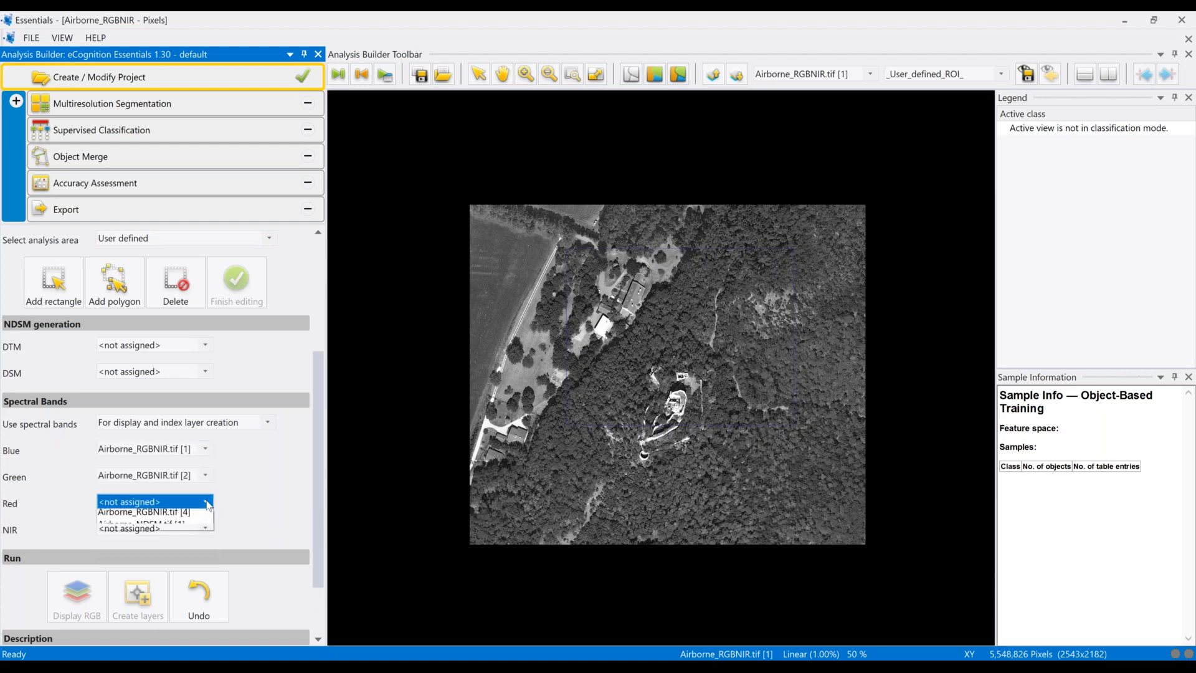
pyautogui.click(199, 549)
pyautogui.click(200, 528)
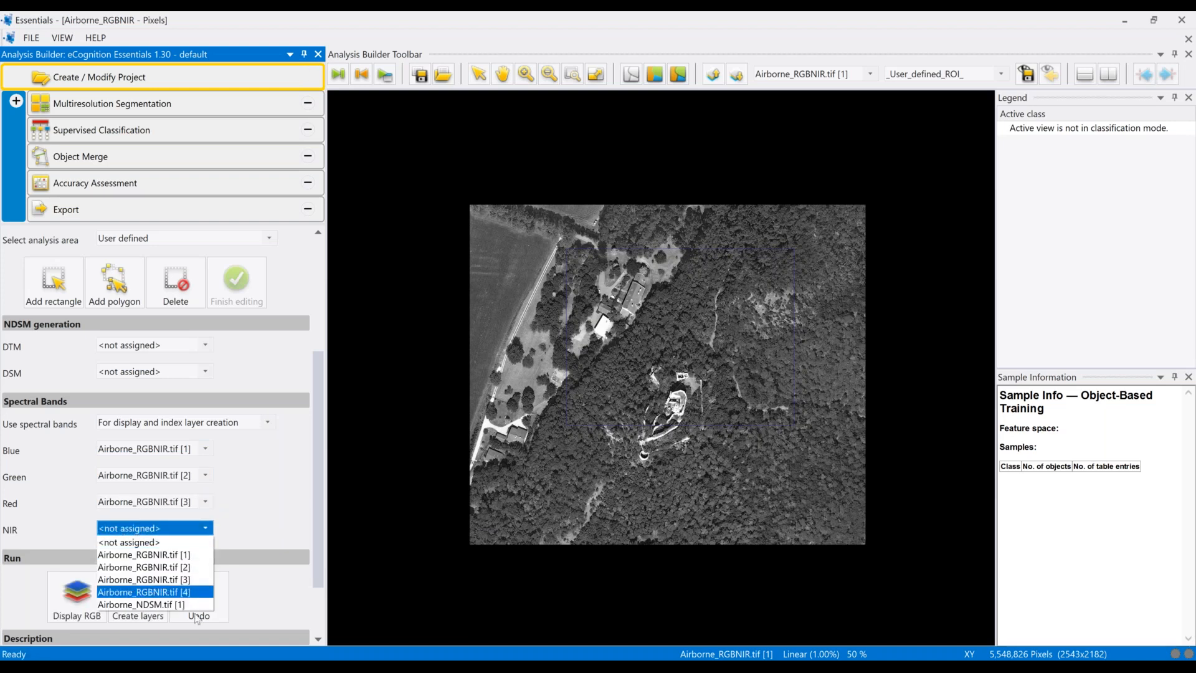
pyautogui.click(199, 592)
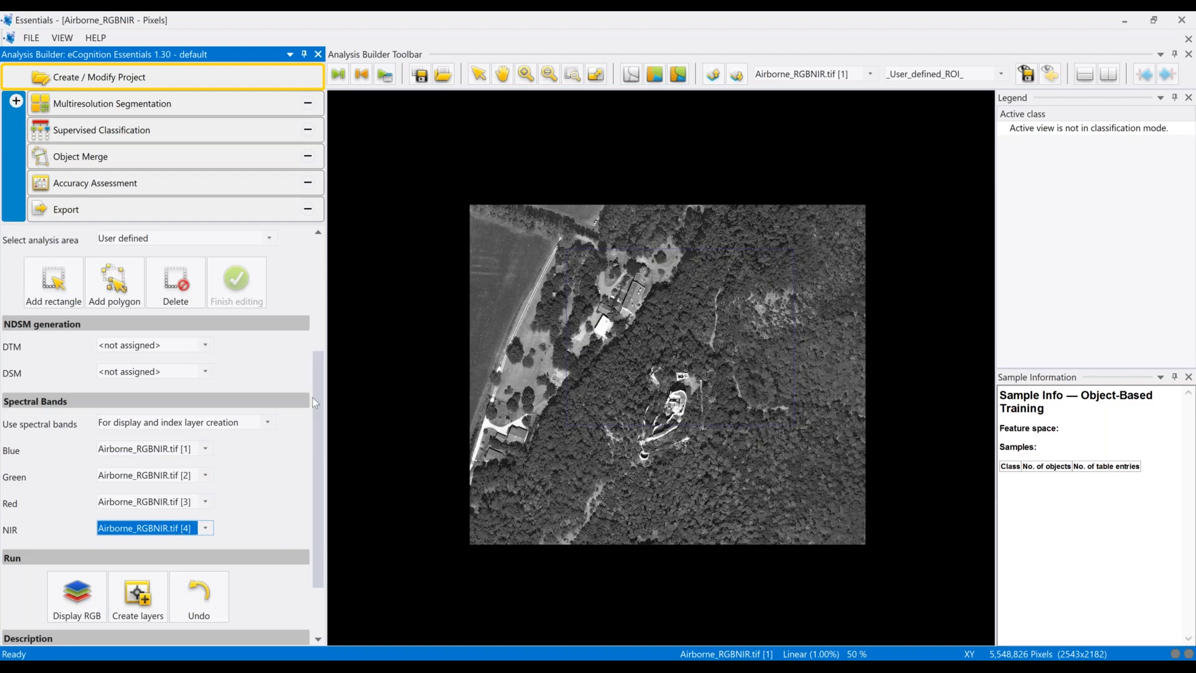
# - Display the scene as an RGB composite, compare it with the CIR composite and return to RGB
pyautogui.moveTo(319, 393); pyautogui.dragTo(319, 424)
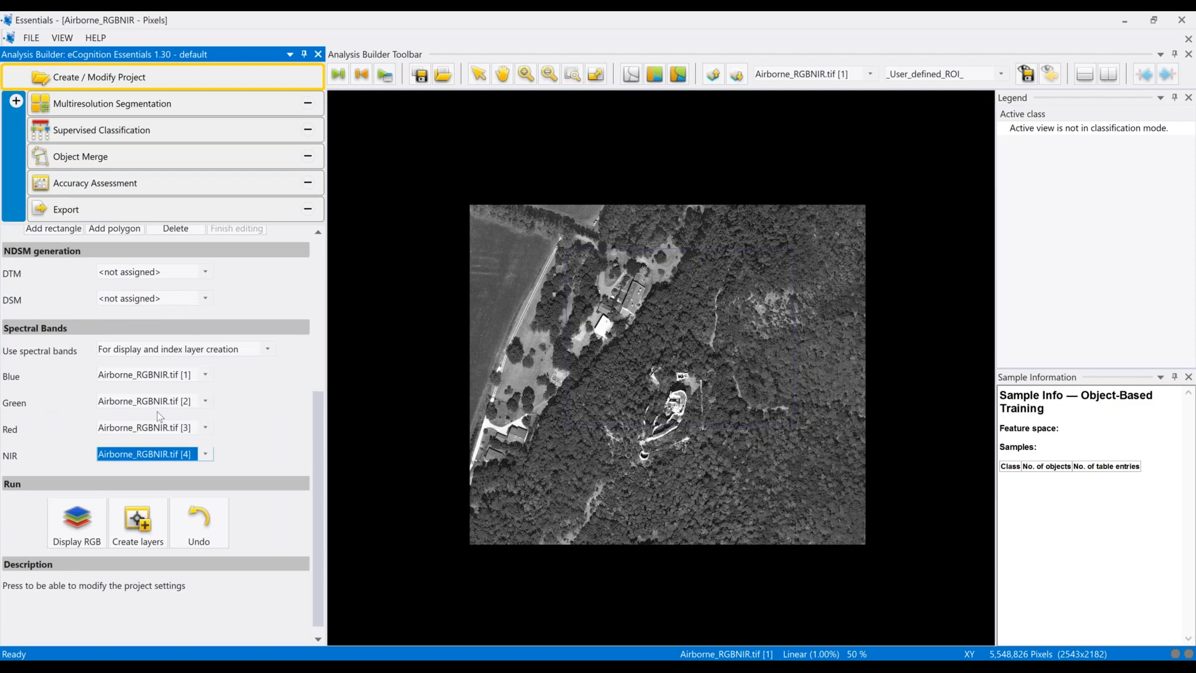
pyautogui.click(77, 524)
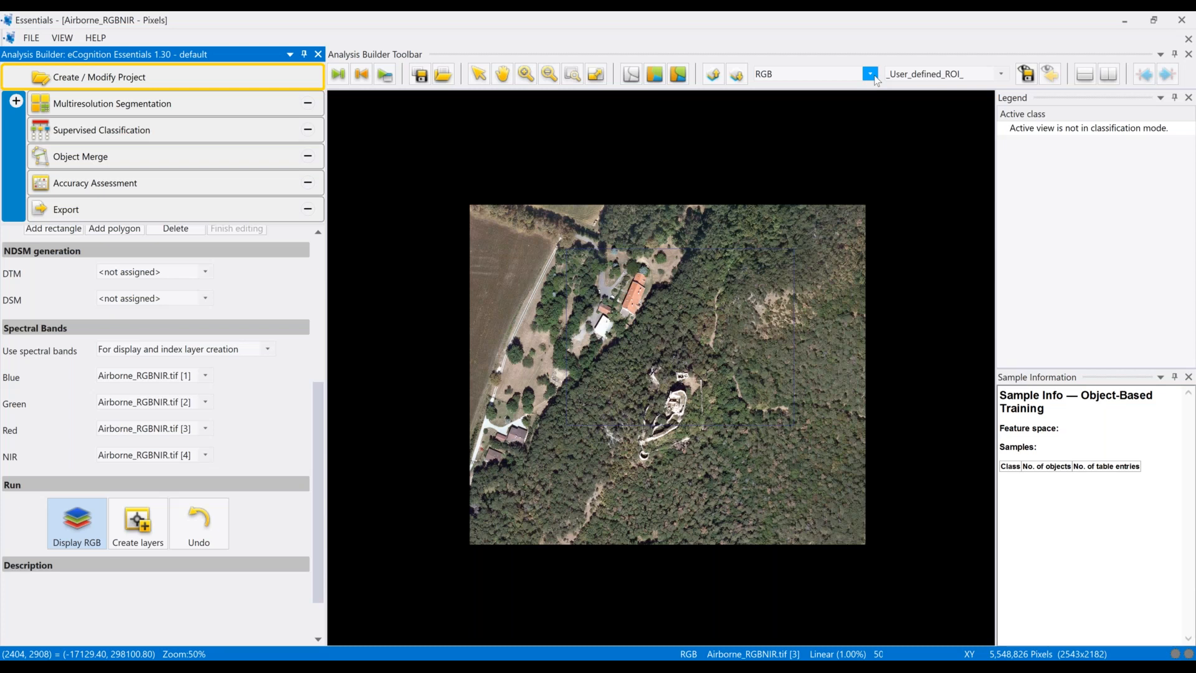
pyautogui.click(870, 75)
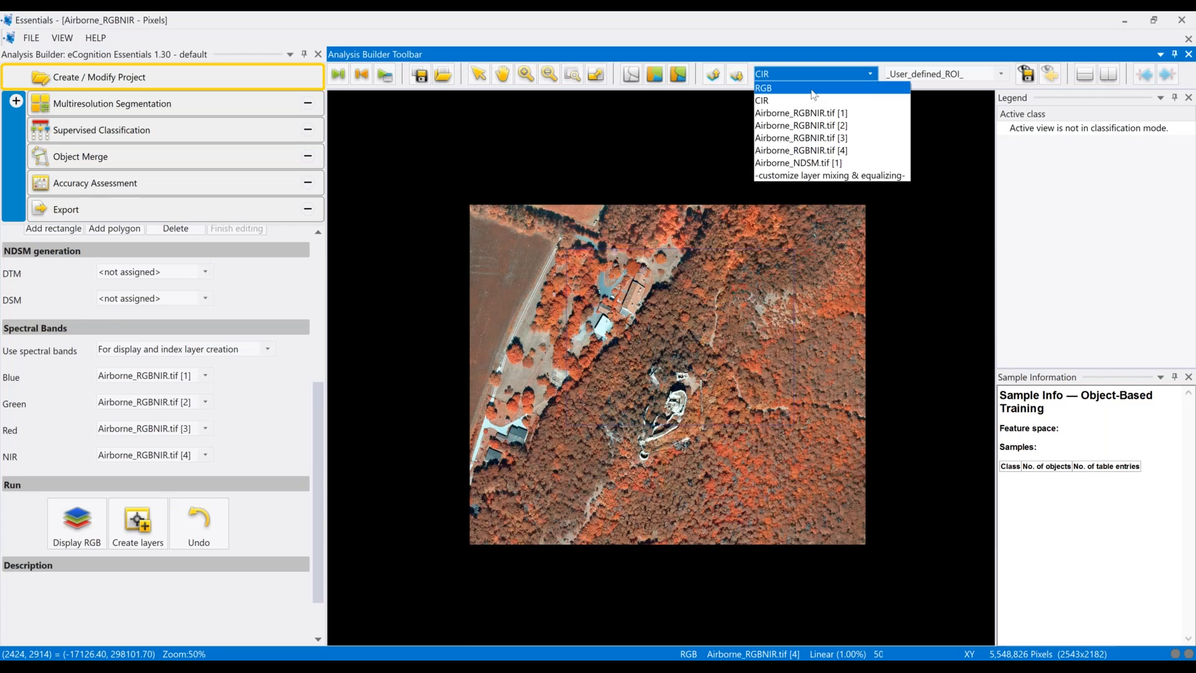
pyautogui.click(813, 89)
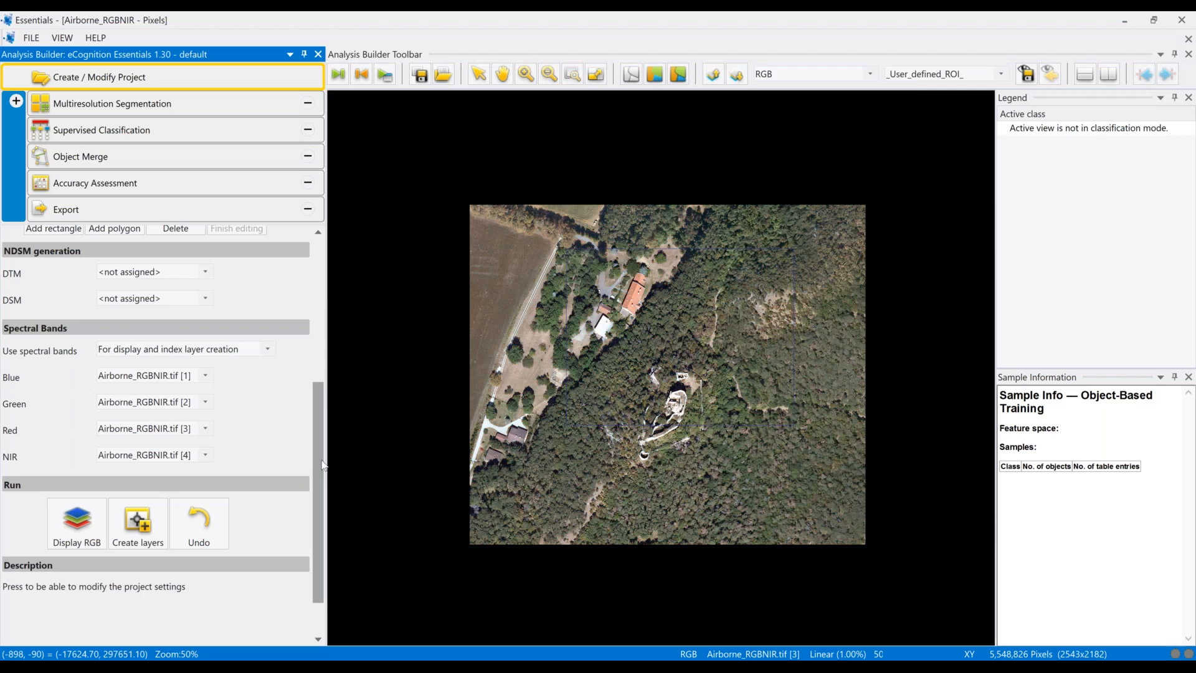
pyautogui.moveTo(322, 465); pyautogui.dragTo(322, 489)
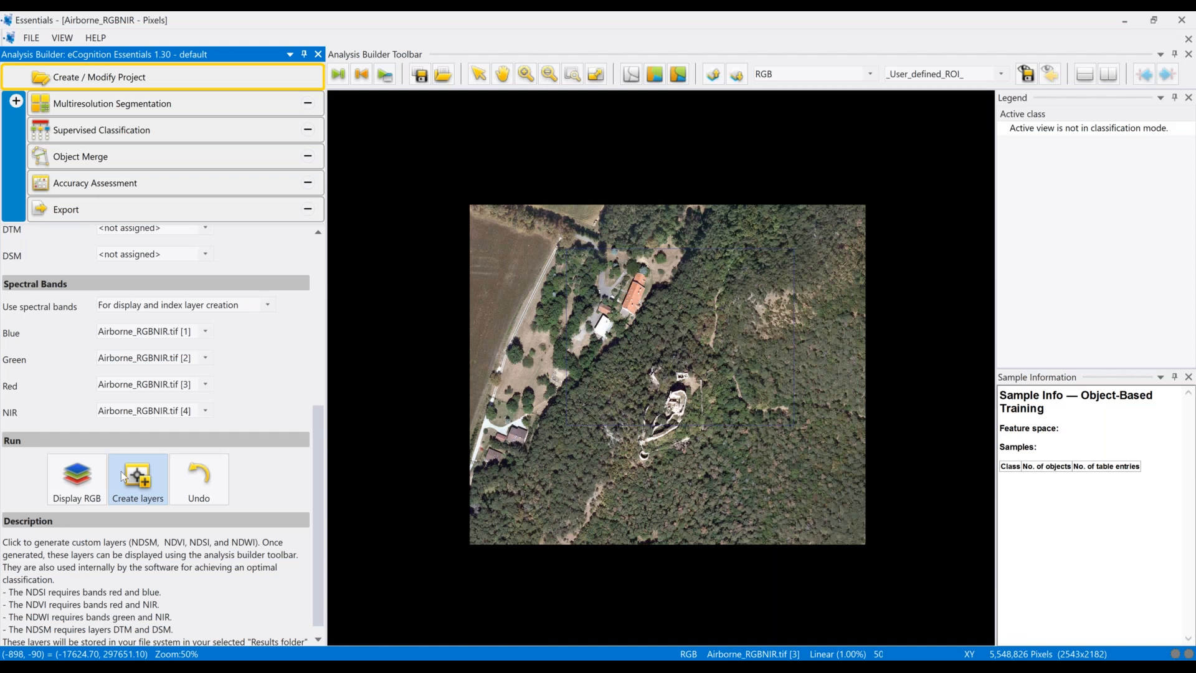
# - Generate the custom index layers, view the NDVI layer and return the display to the RGB composite
pyautogui.click(156, 484)
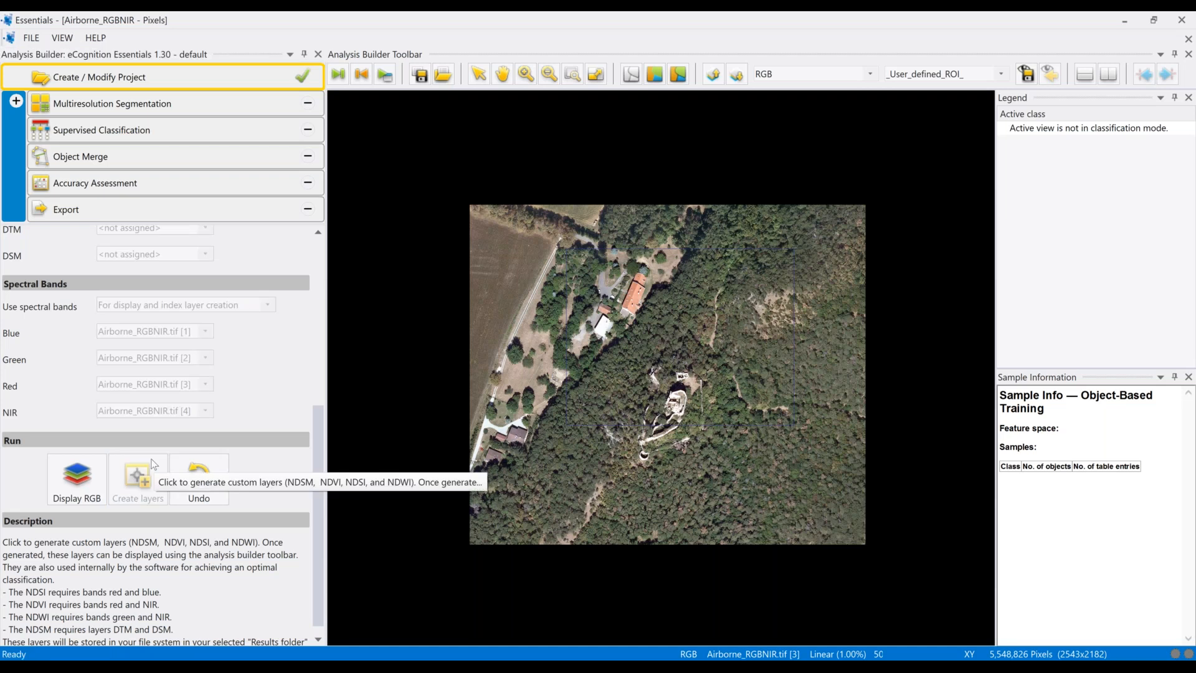
pyautogui.click(810, 73)
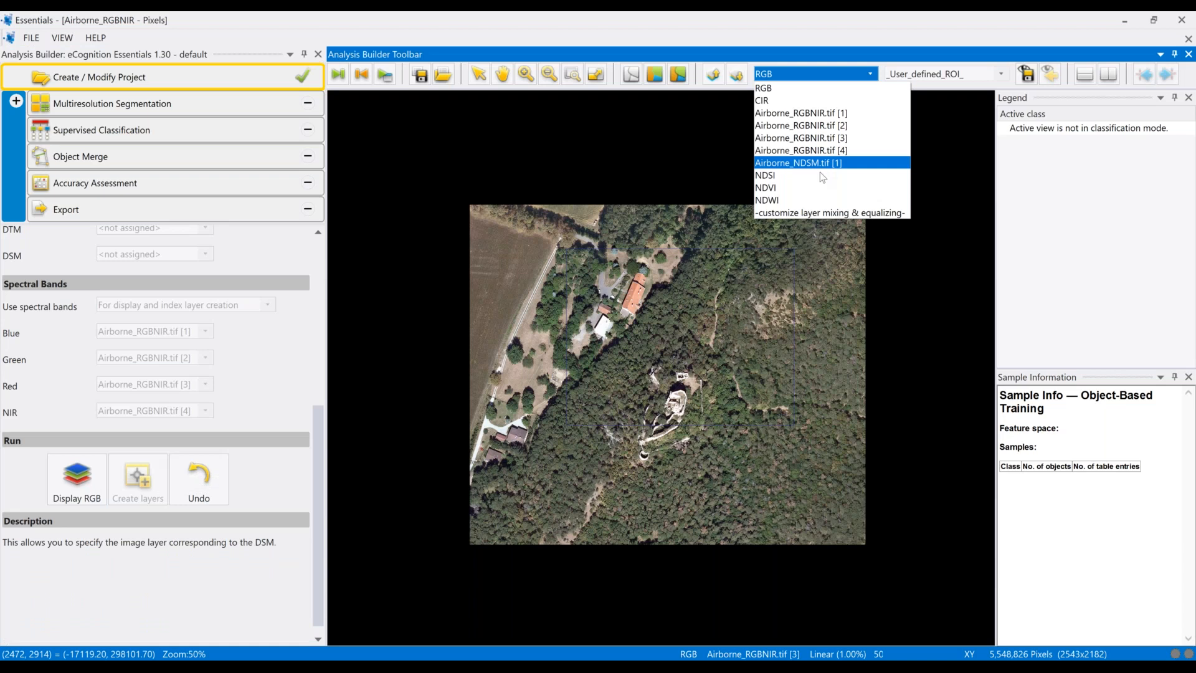
pyautogui.click(810, 188)
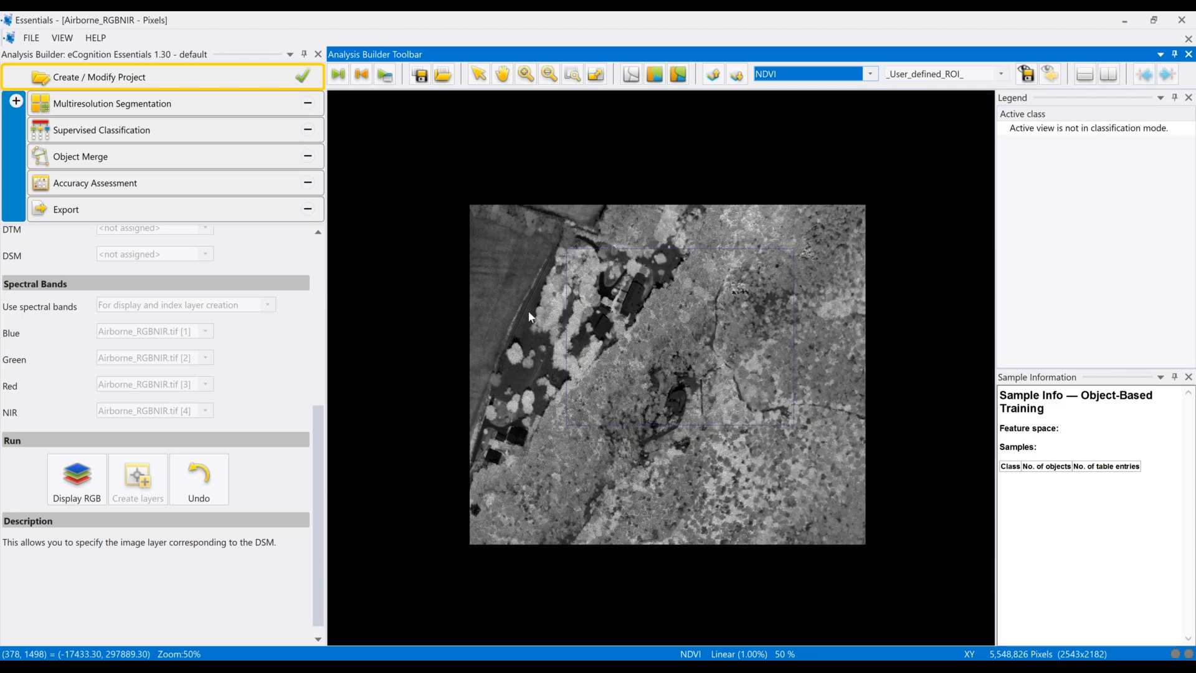
pyautogui.moveTo(528, 320)
pyautogui.click(810, 73)
pyautogui.click(779, 88)
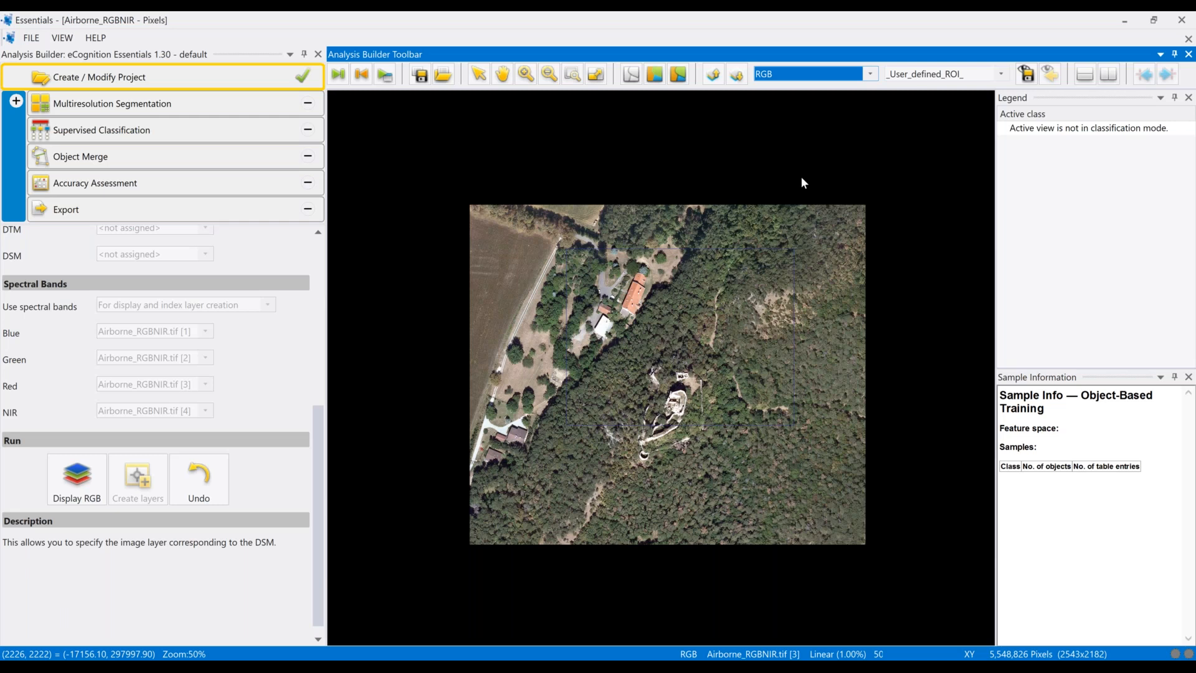
pyautogui.click(870, 74)
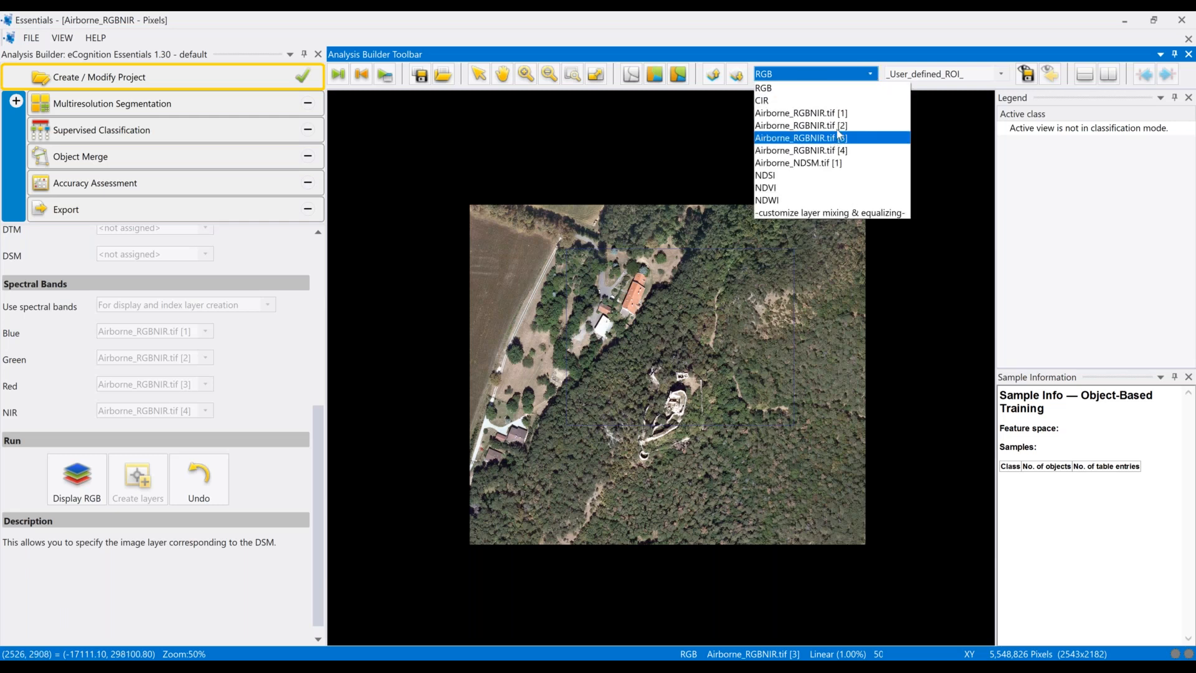
pyautogui.click(823, 88)
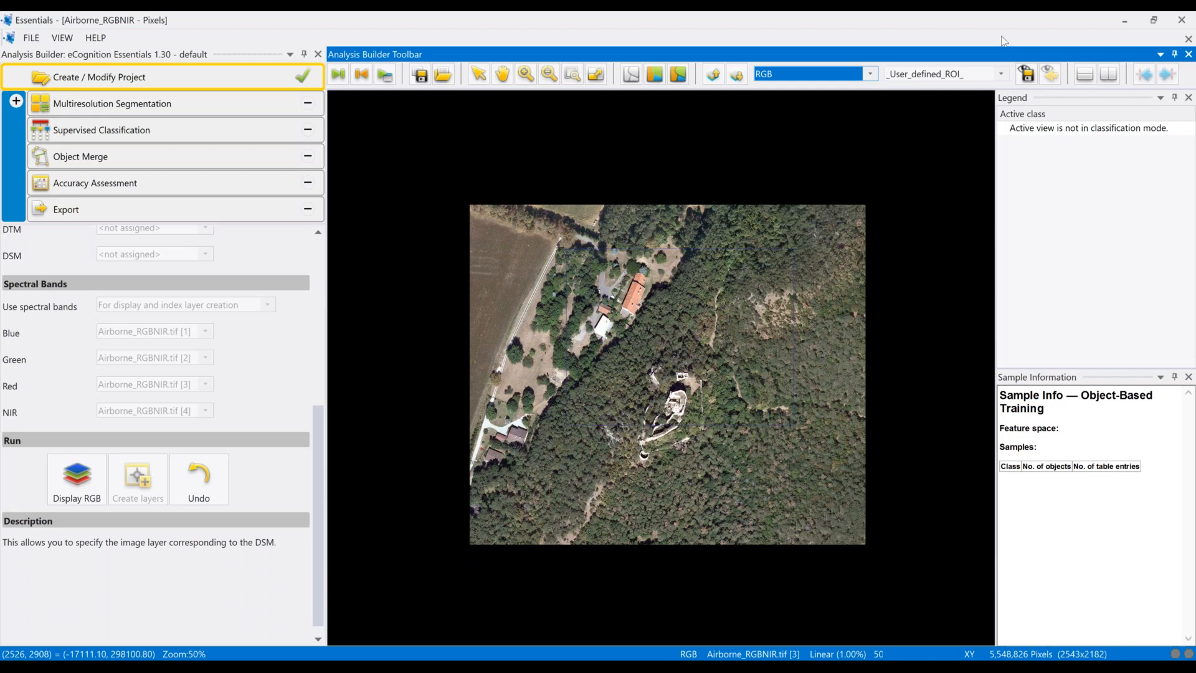
# - Compare the RGB composite side by side with Airborne_NDSM.tif [1] in a split view, and return to a single full-scene view
pyautogui.click(1108, 74)
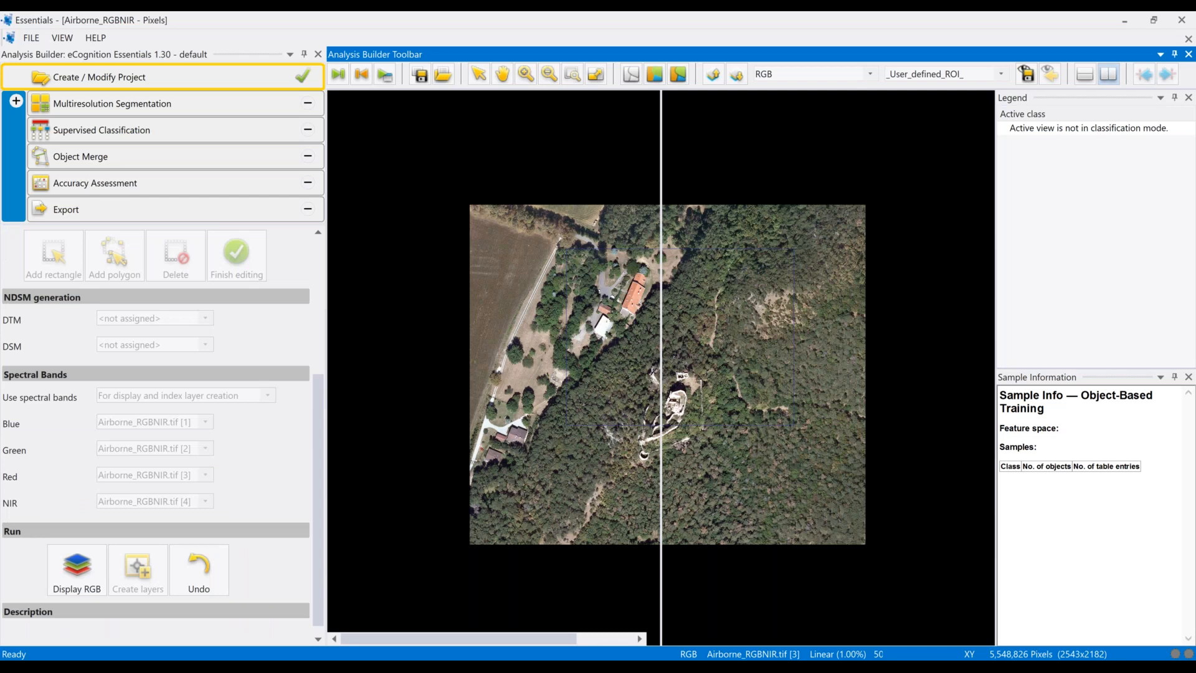
pyautogui.click(828, 74)
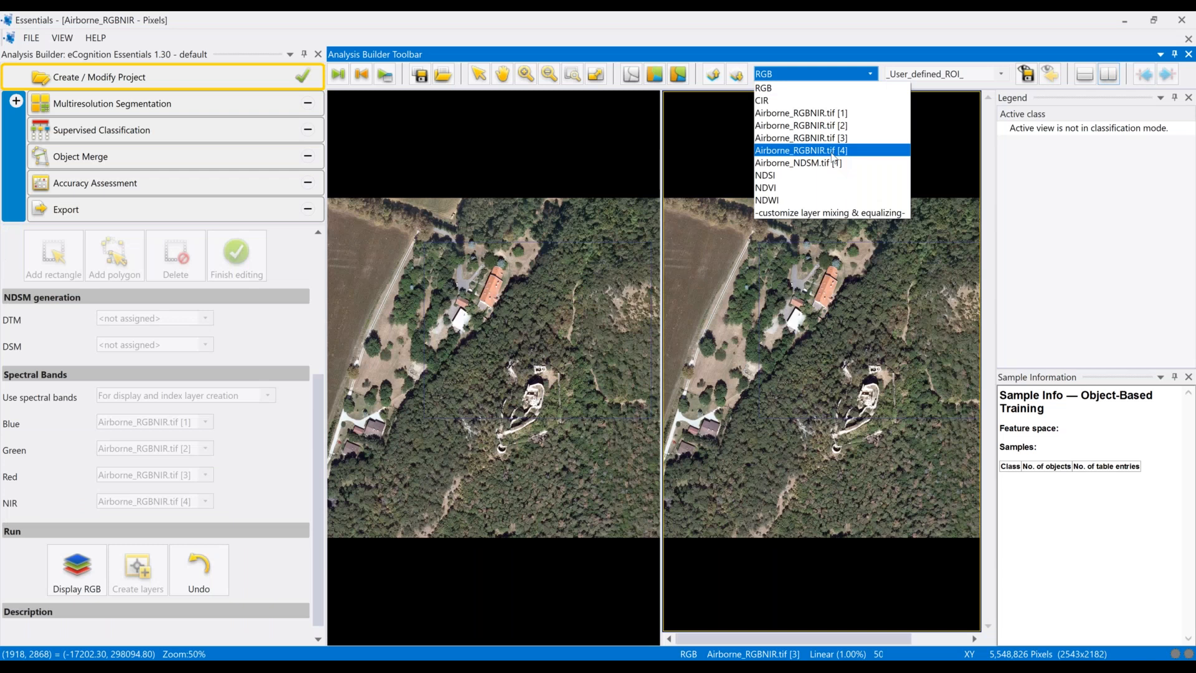
pyautogui.click(832, 162)
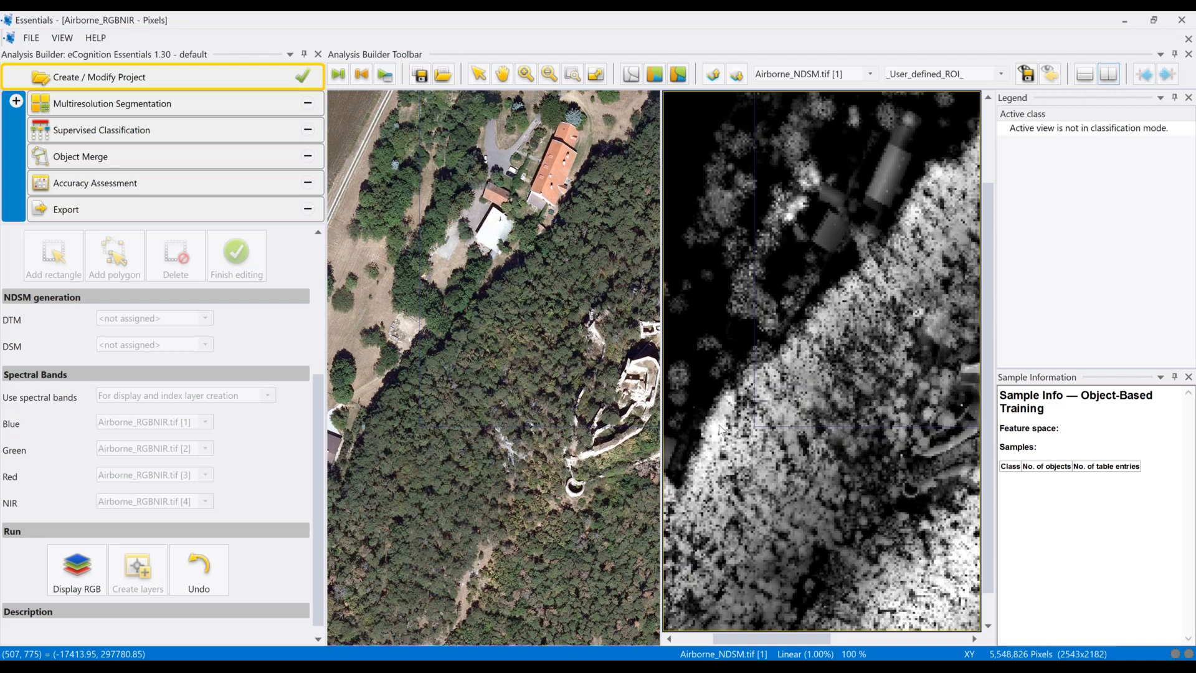
pyautogui.moveTo(721, 427)
pyautogui.click(1109, 74)
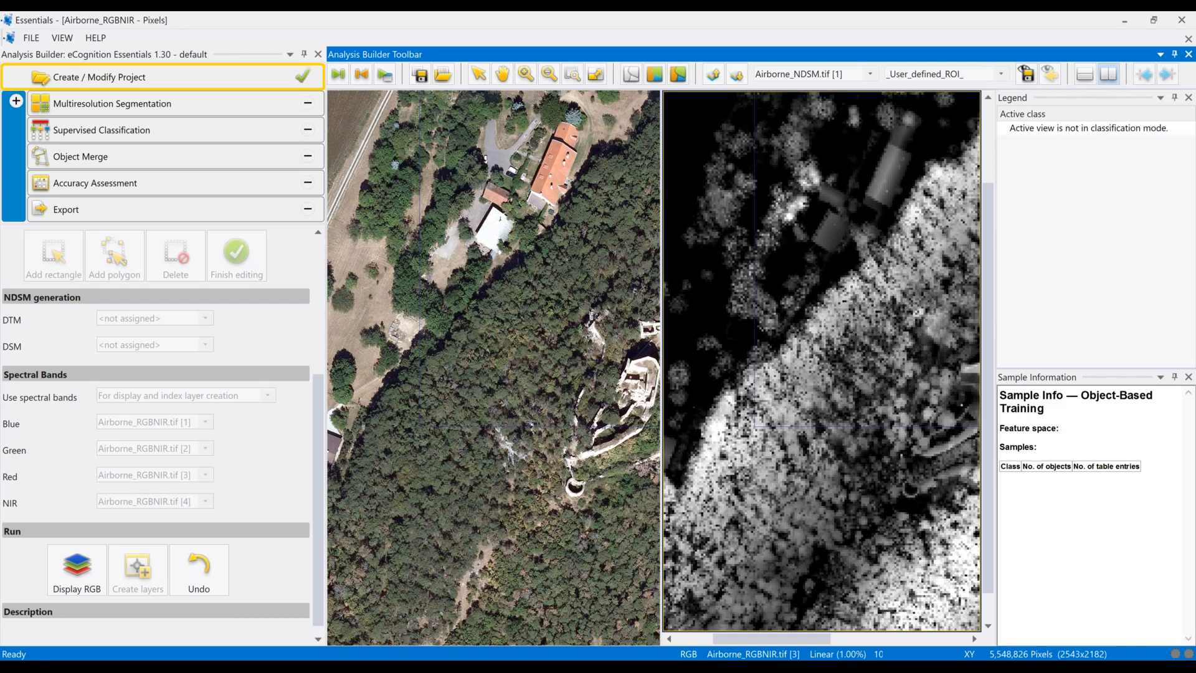
pyautogui.click(596, 76)
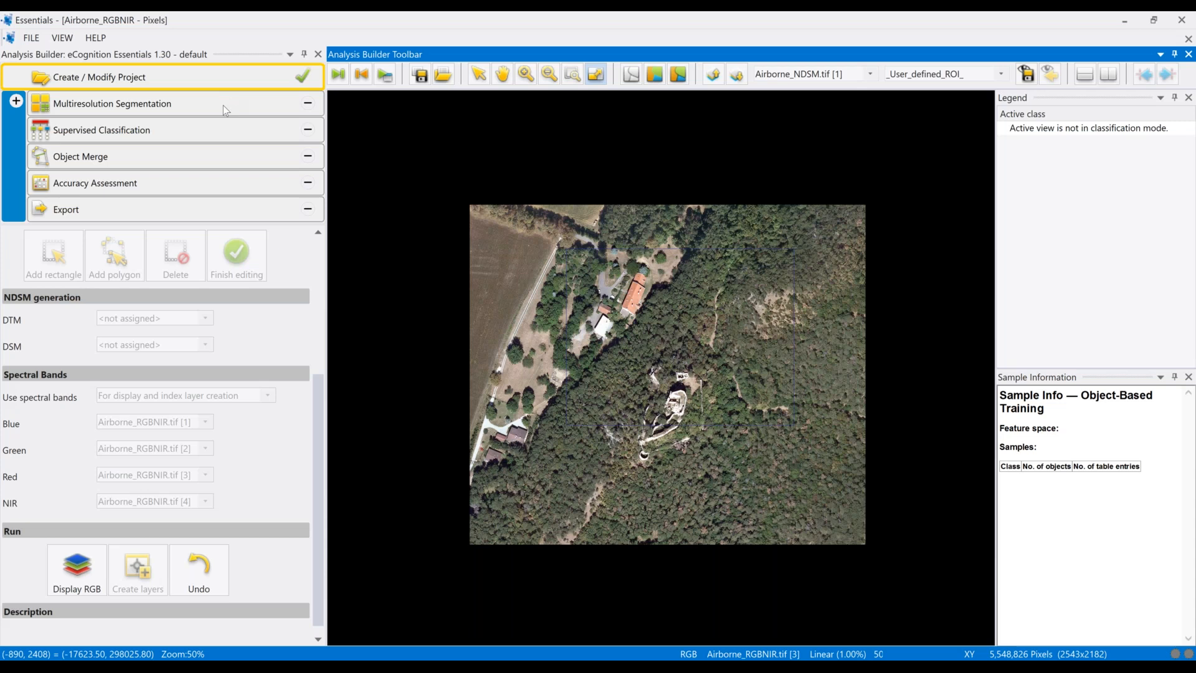
# - Run Multiresolution Segmentation with the original multiresolution algorithm at scale 30 and inspect the object outlines around the buildings and forest
pyautogui.click(203, 104)
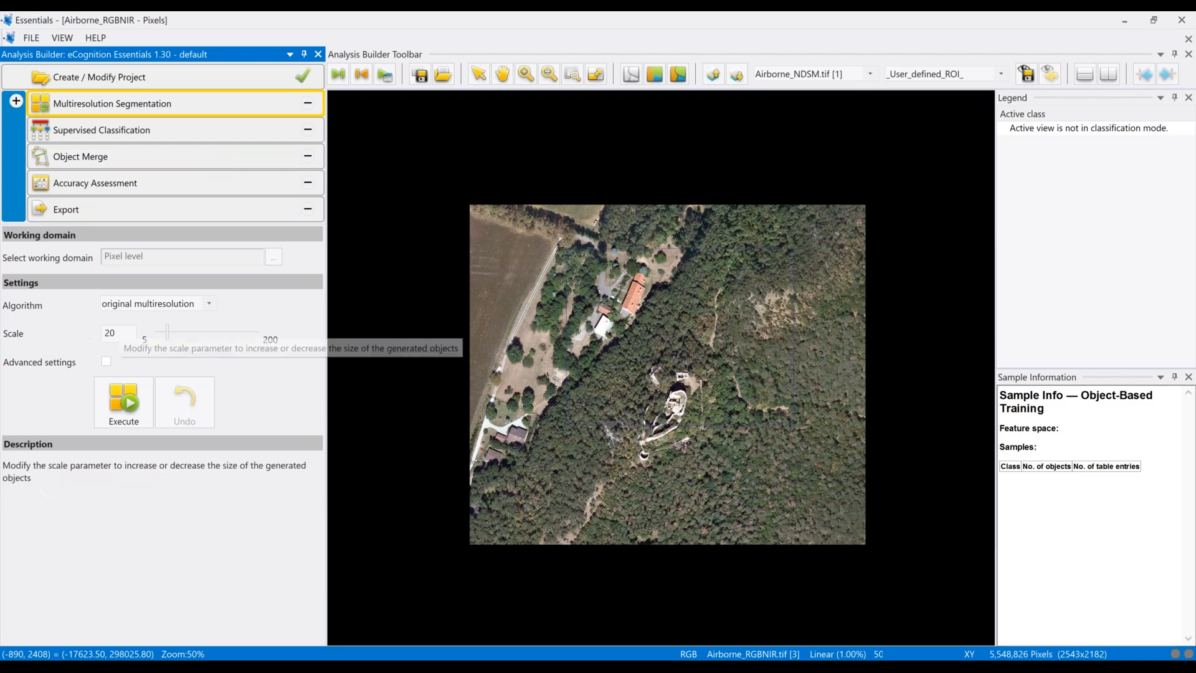
pyautogui.click(121, 332)
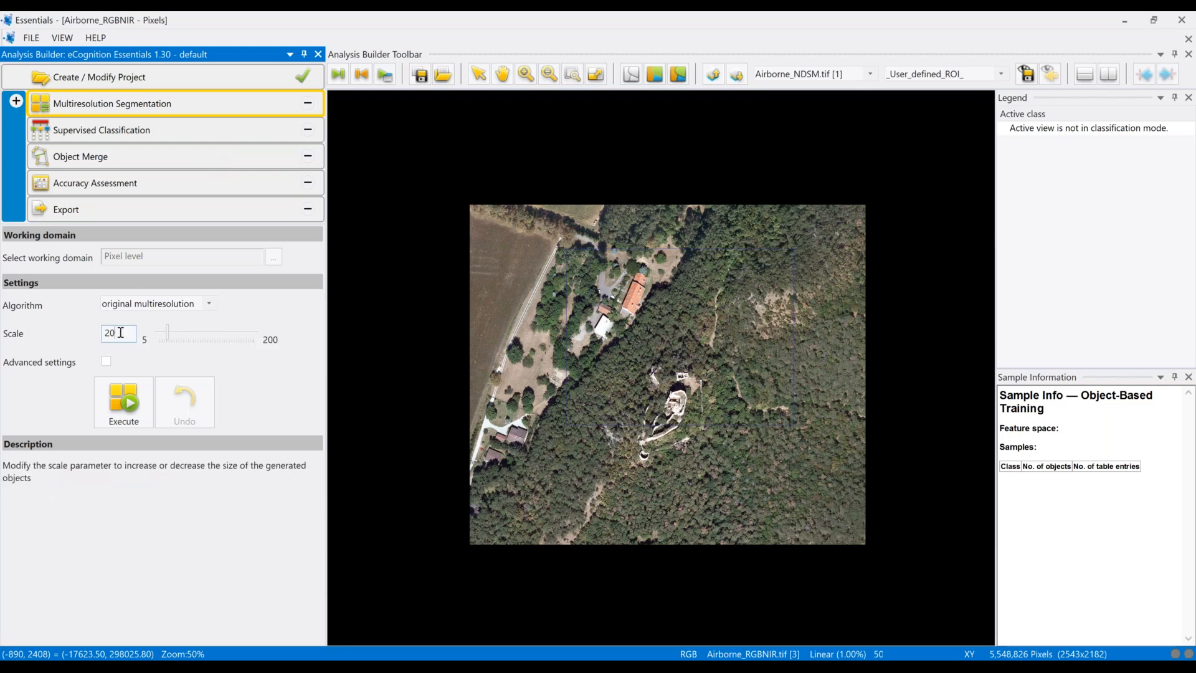
pyautogui.press('BackSpace')
pyautogui.press('BackSpace')
pyautogui.write('30')
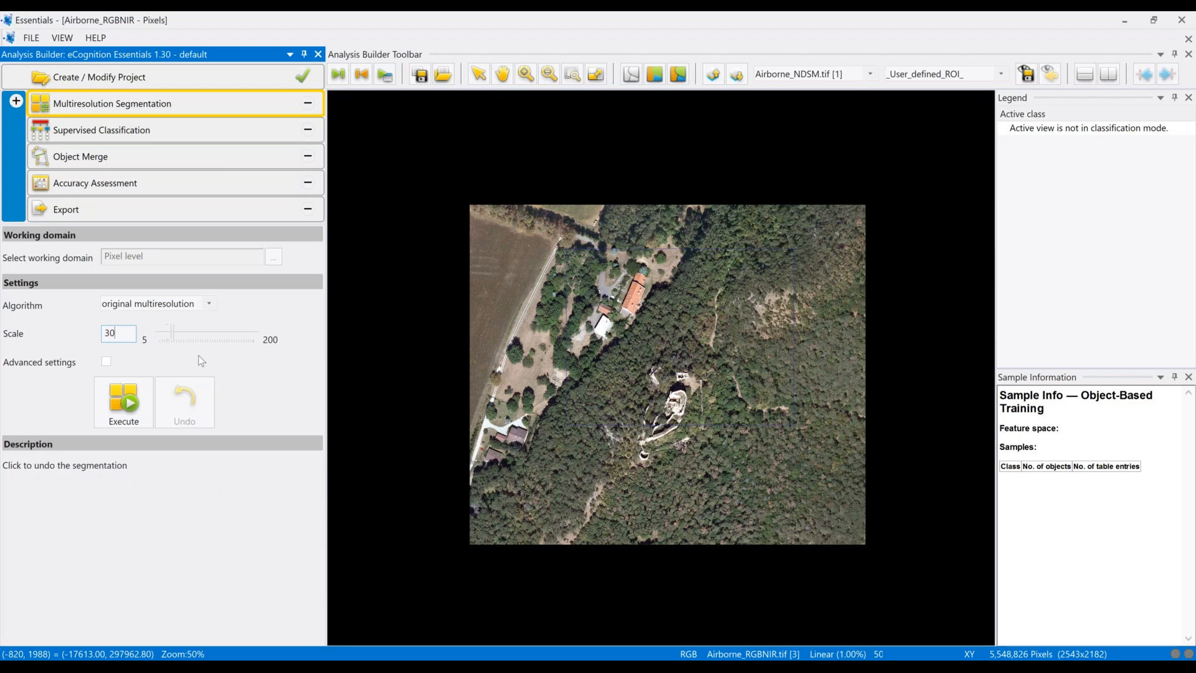
pyautogui.click(132, 414)
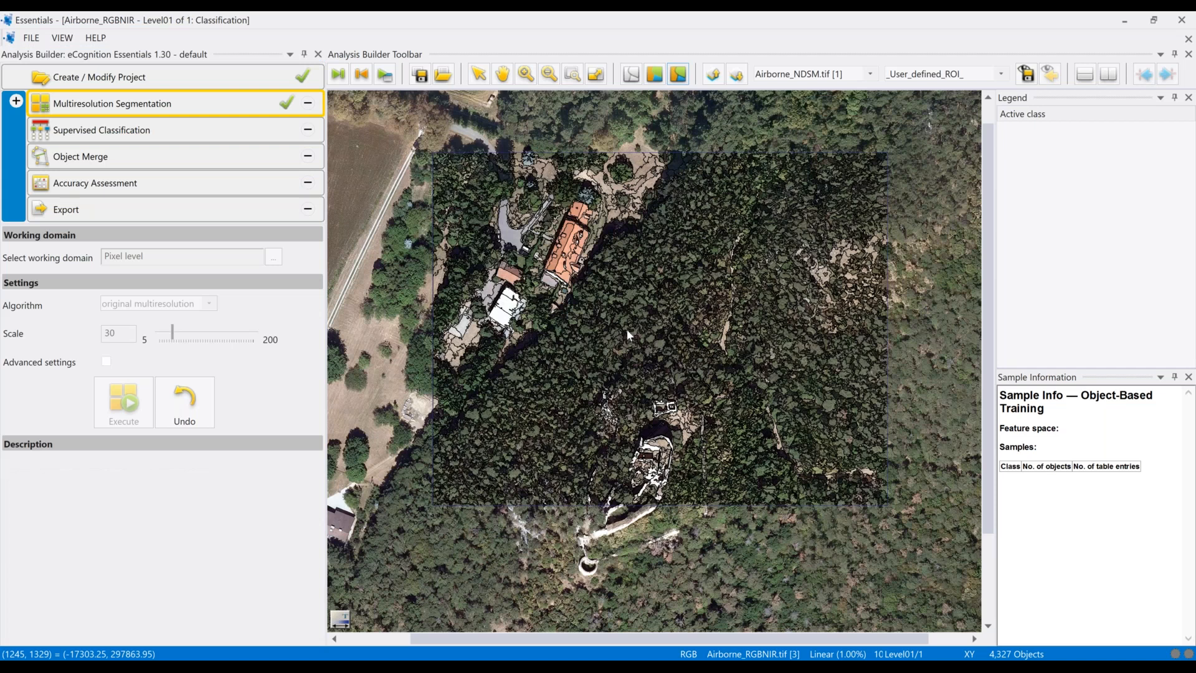
pyautogui.scroll(2, 578, 251)
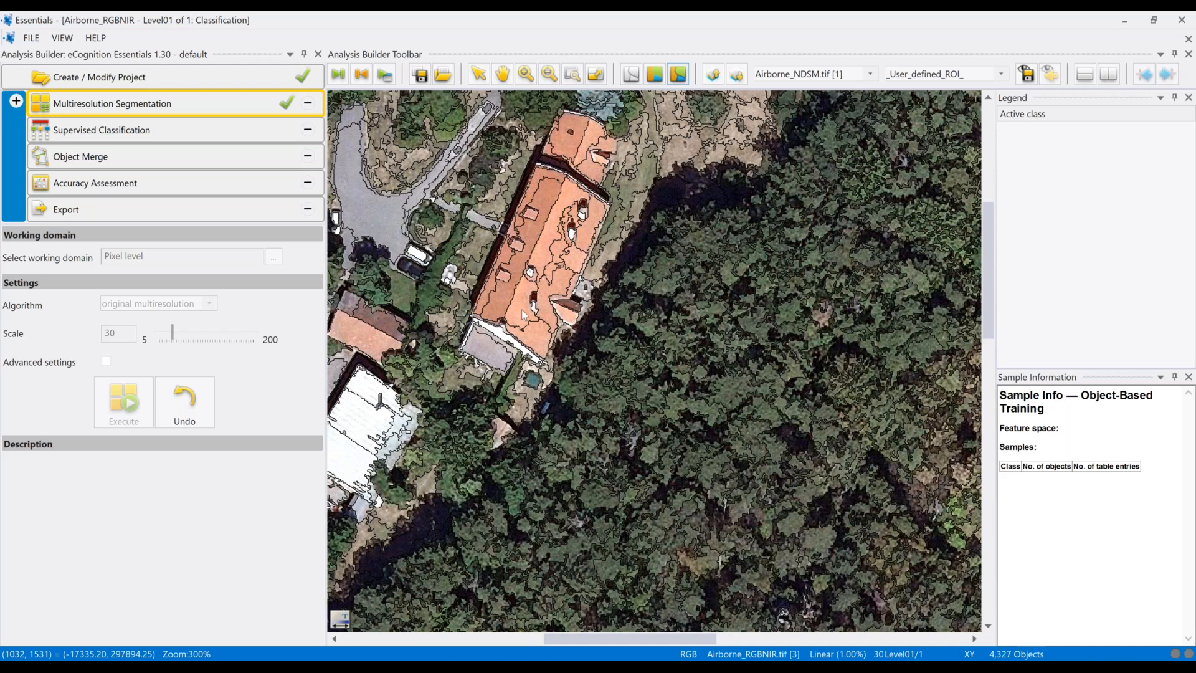
pyautogui.scroll(-1, 522, 309)
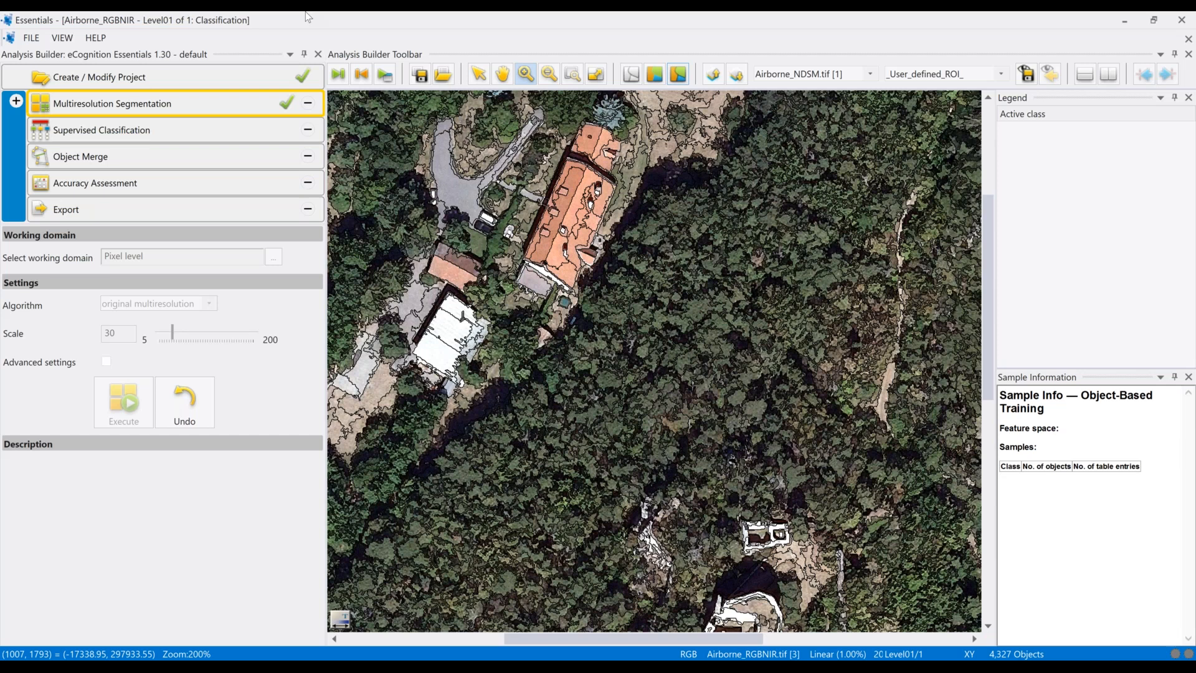
# - Remove the Supervised Classification, Object Merge, Accuracy Assessment and Export actions from the workflow
pyautogui.click(309, 135)
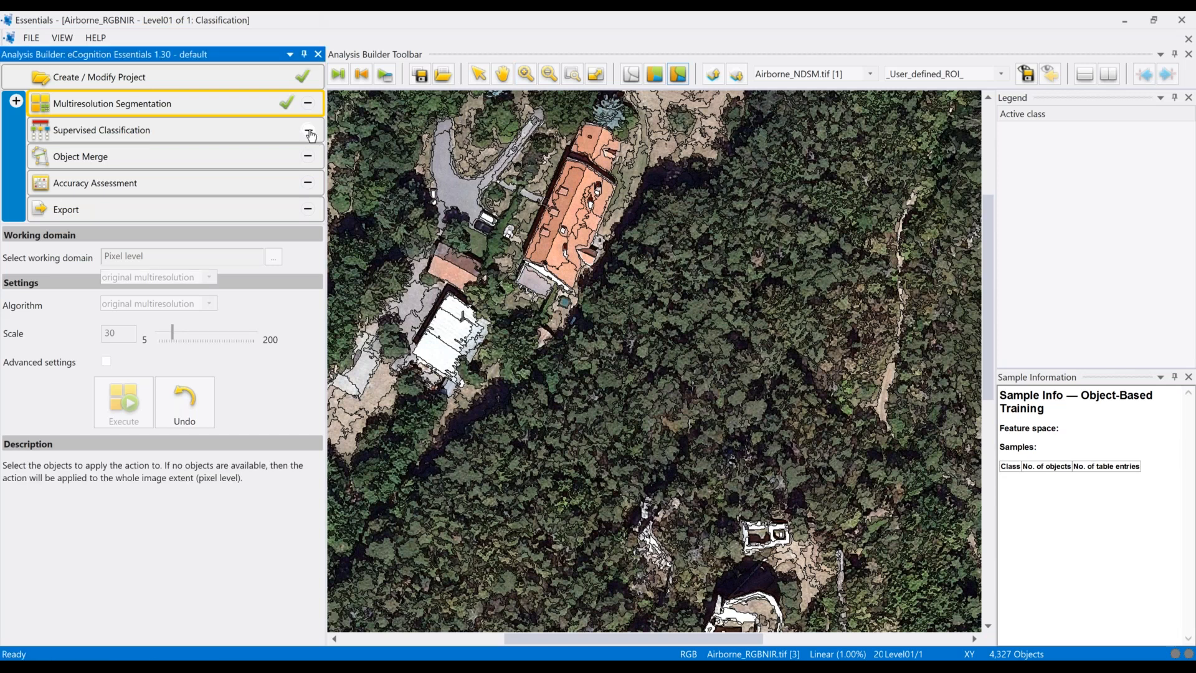
pyautogui.click(309, 132)
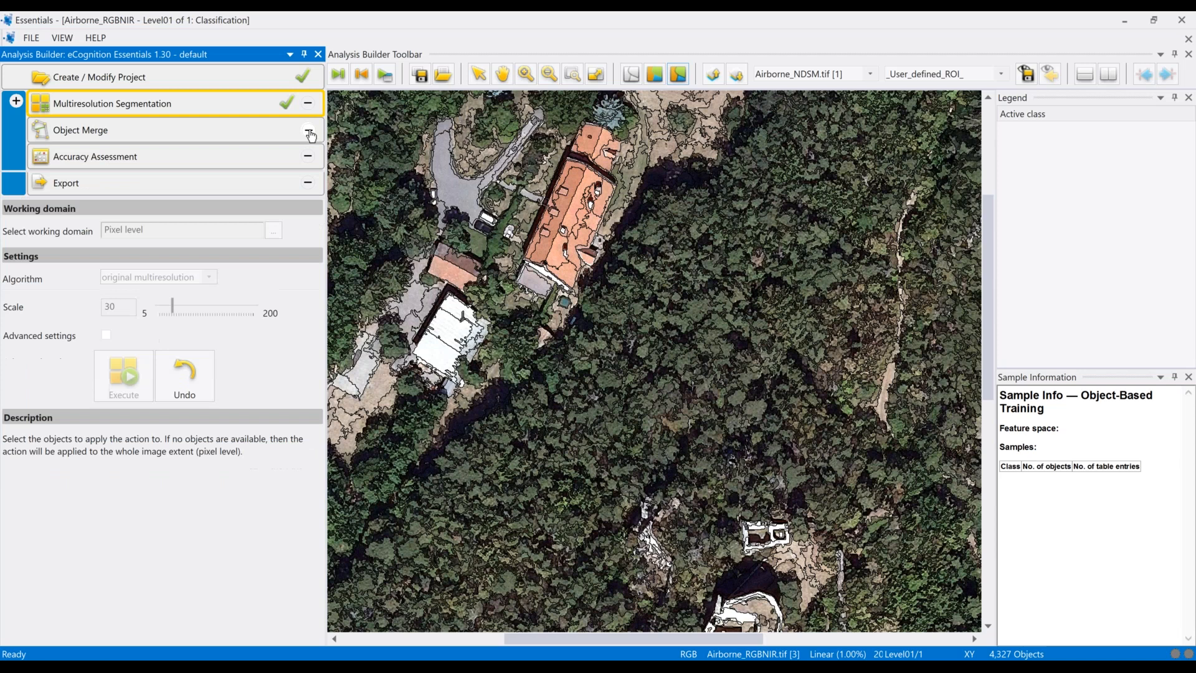
pyautogui.click(309, 132)
pyautogui.click(309, 132)
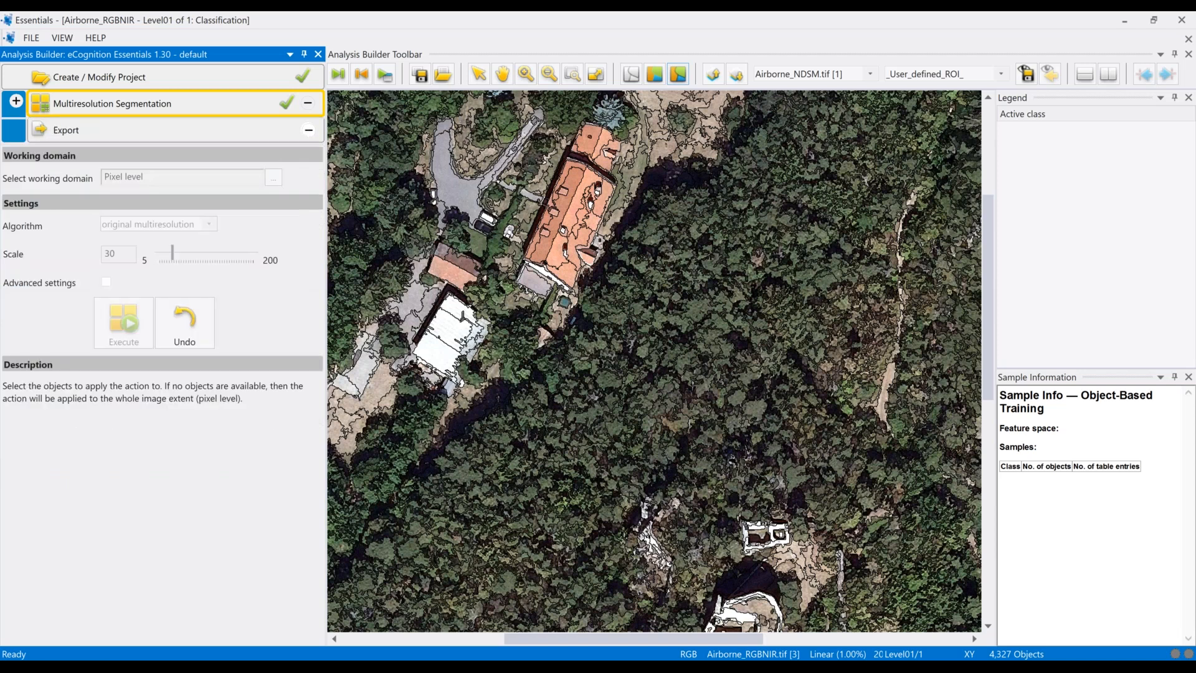
pyautogui.click(308, 130)
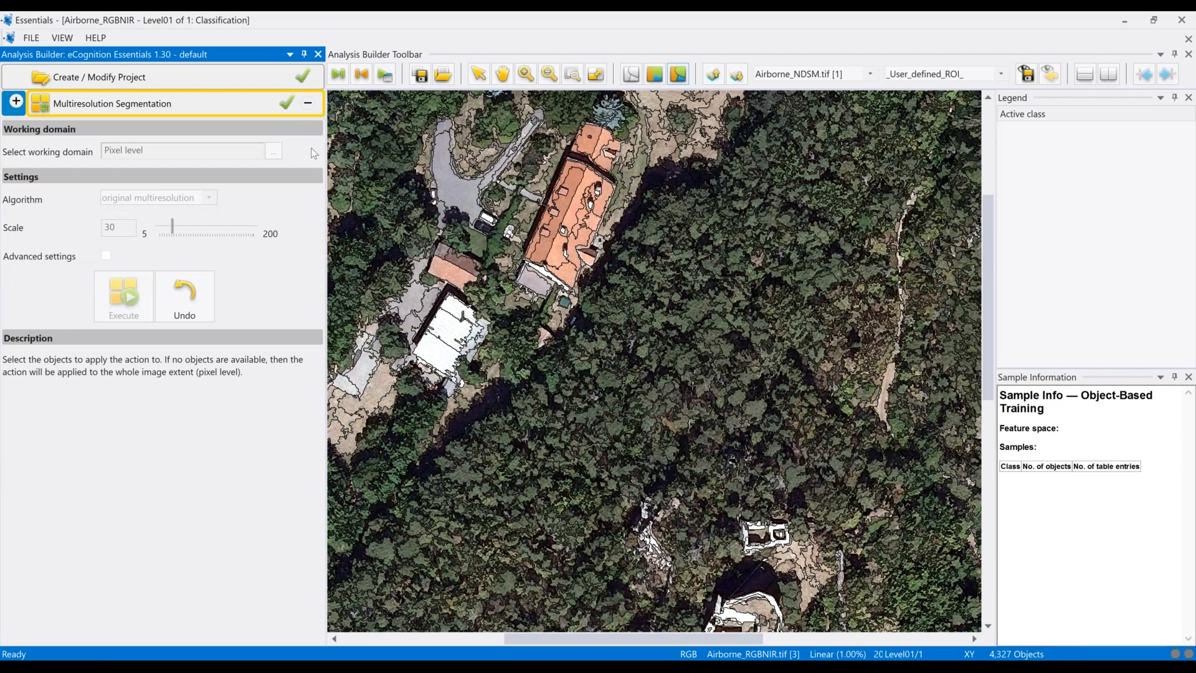
# - Add a Threshold Segmentation | Classification action after the Multiresolution Segmentation
pyautogui.click(17, 103)
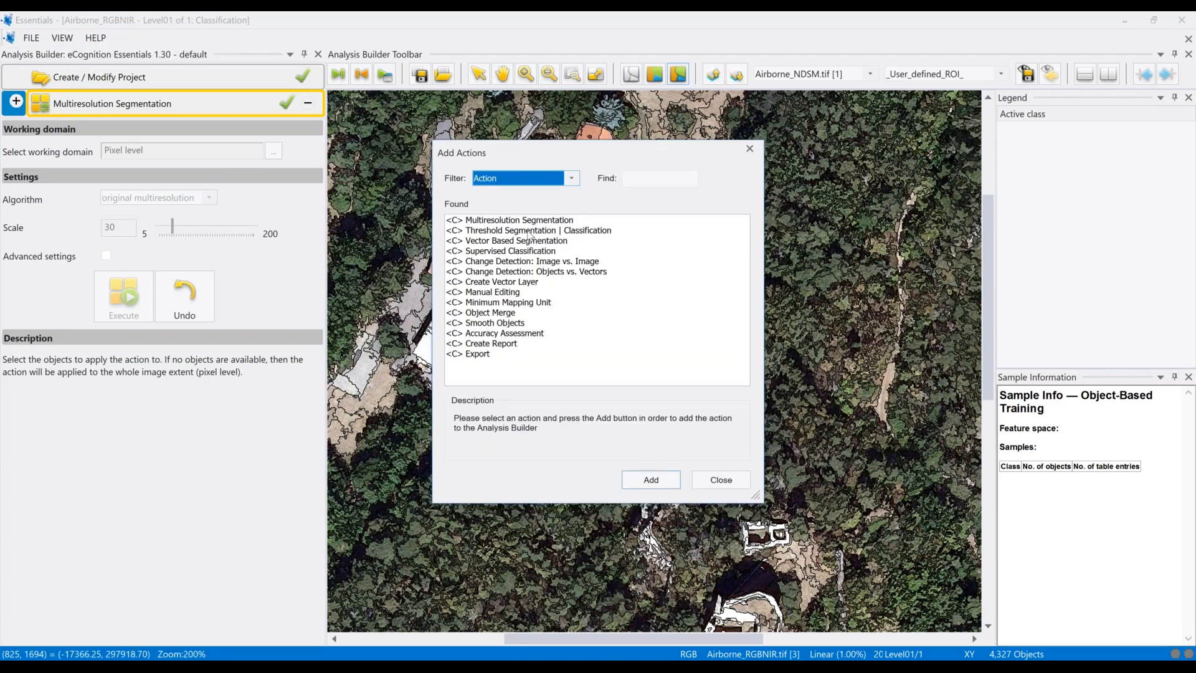
pyautogui.click(528, 232)
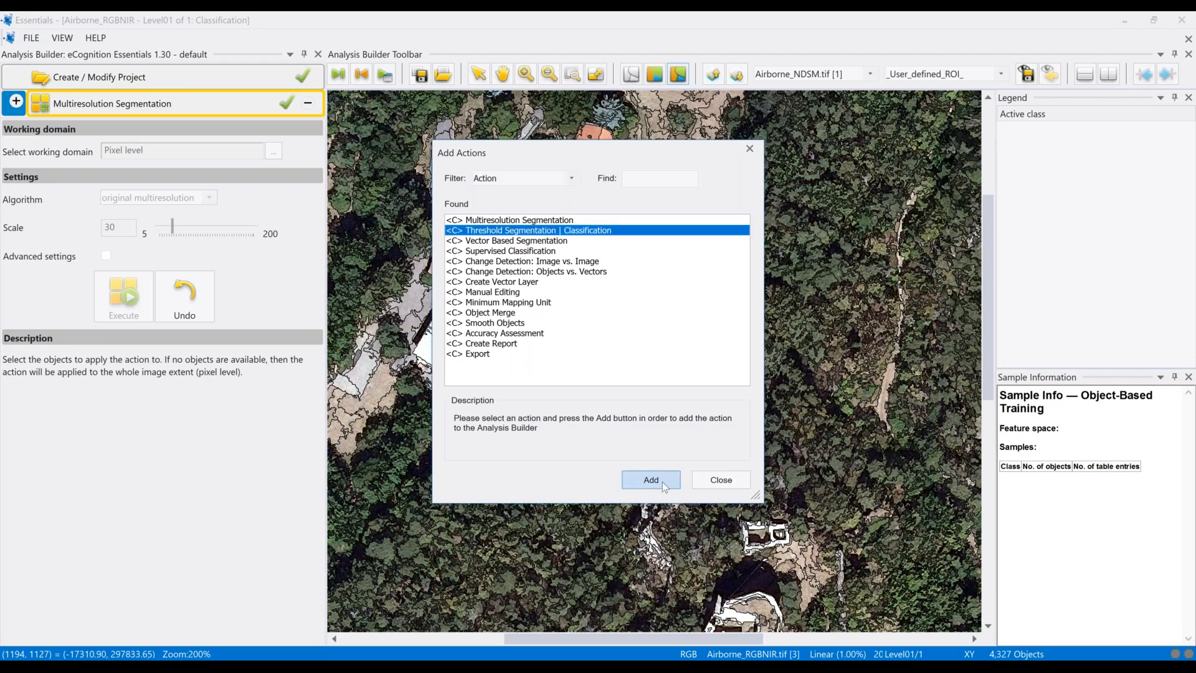
pyautogui.click(664, 483)
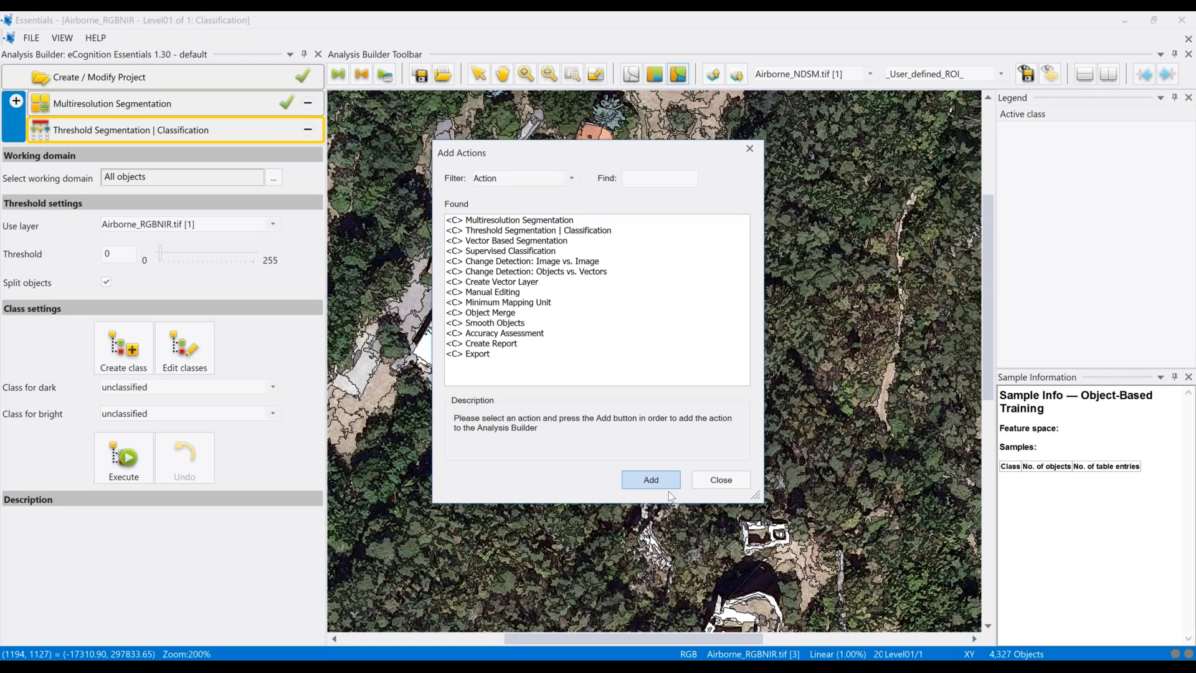
pyautogui.click(668, 490)
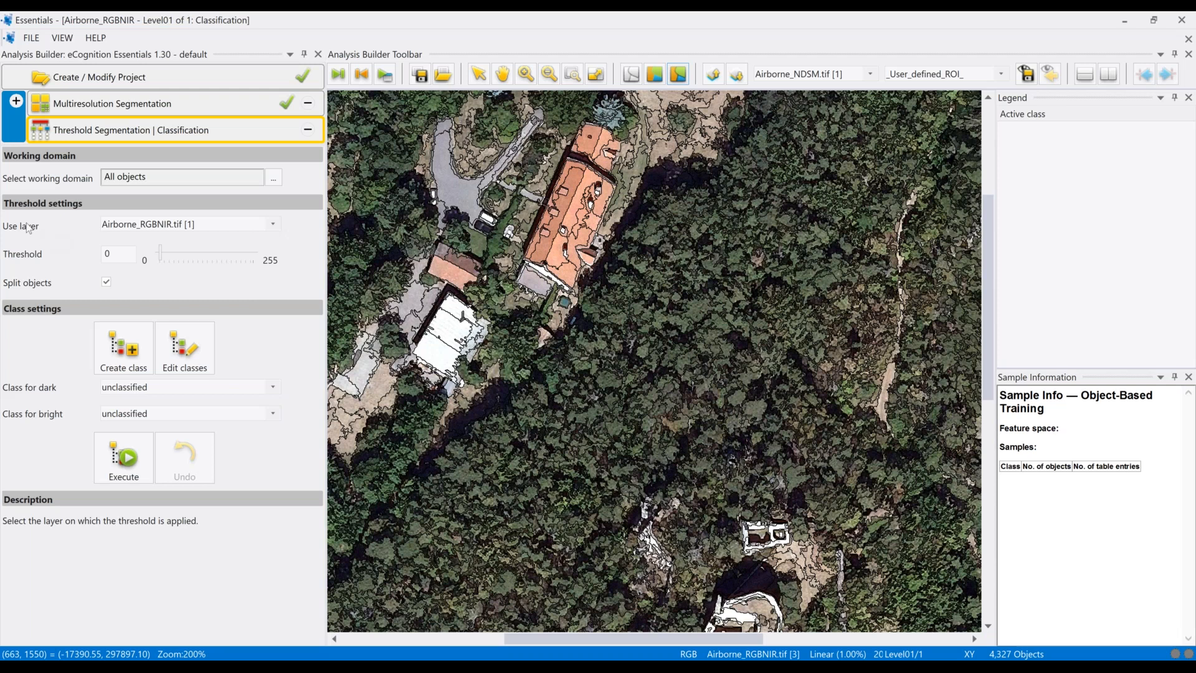
# - Set the threshold layer to Airborne_NDSM.tif [1] with a threshold of 0.25 and disable object splitting
pyautogui.click(269, 225)
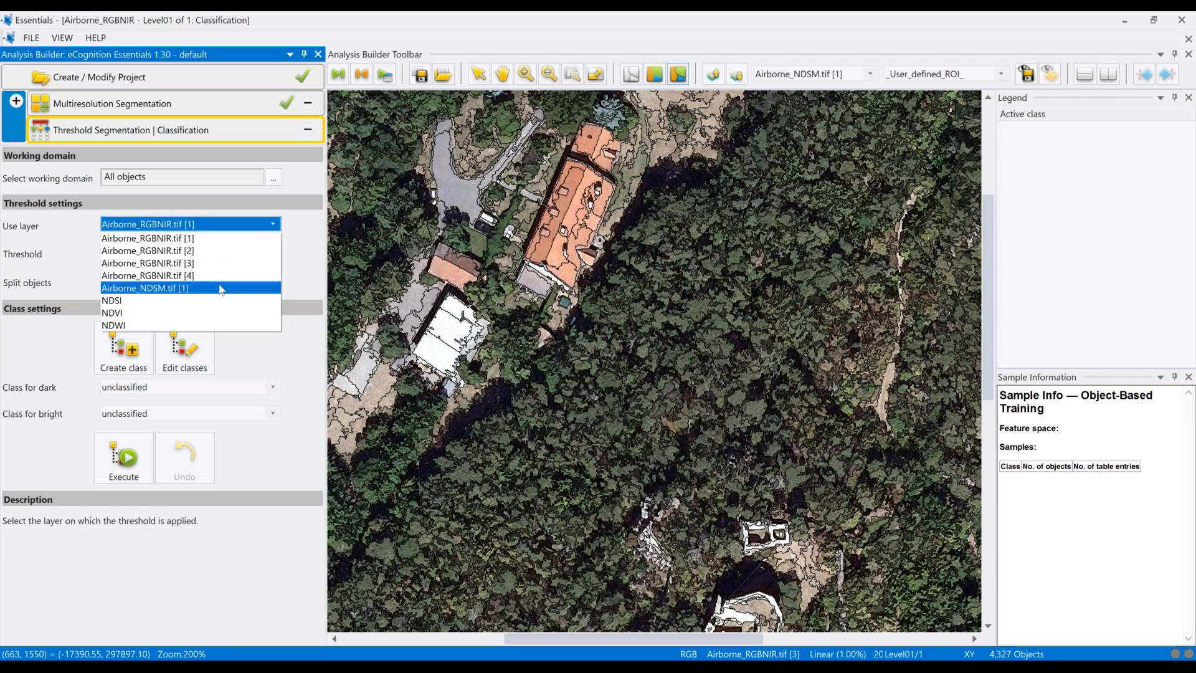
pyautogui.click(221, 288)
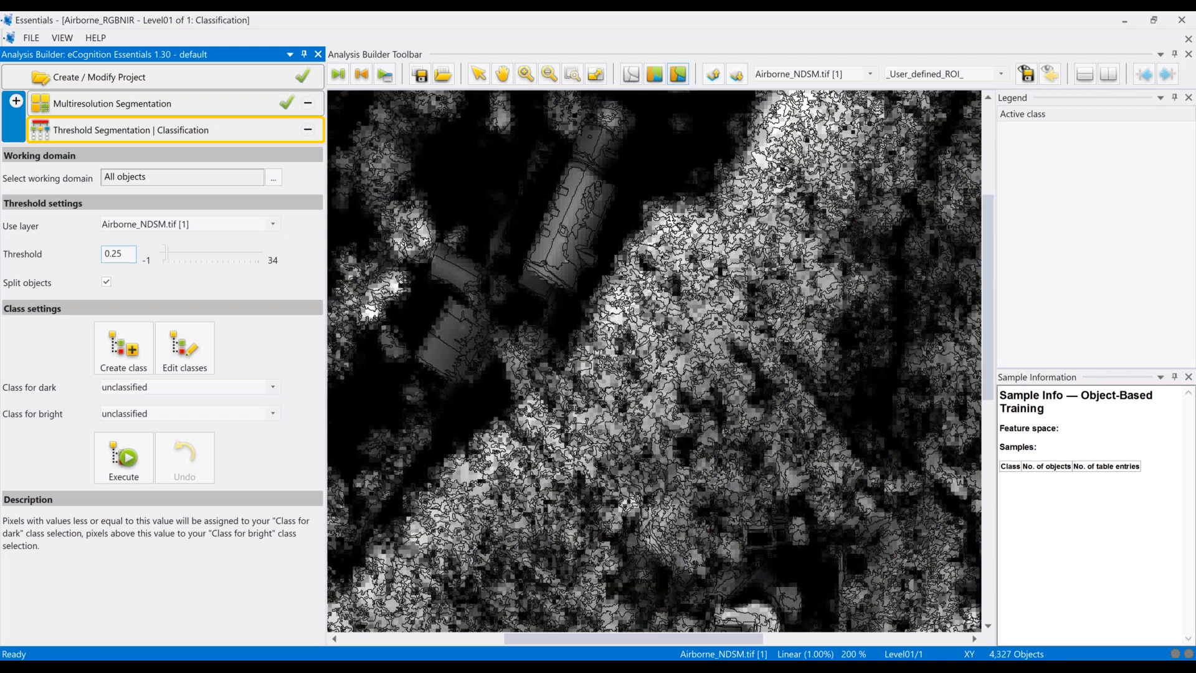
pyautogui.click(106, 282)
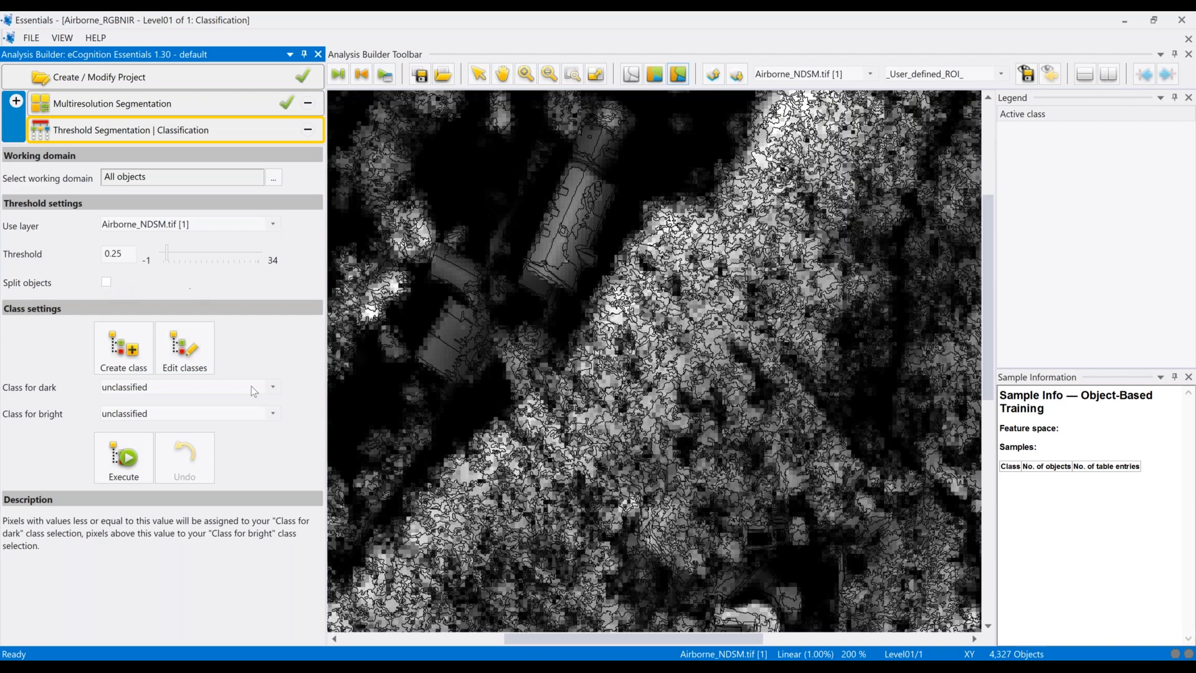
# - Create a new class named Elevated with an orange-red colour
pyautogui.click(134, 365)
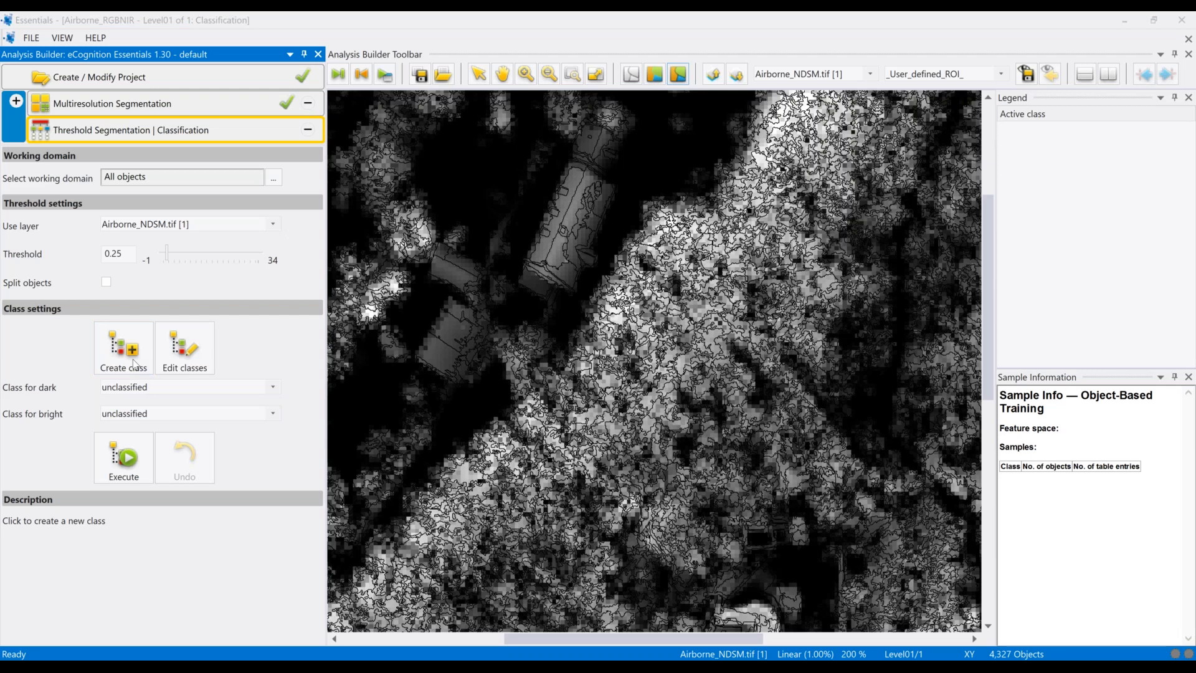
pyautogui.write('Elevated')
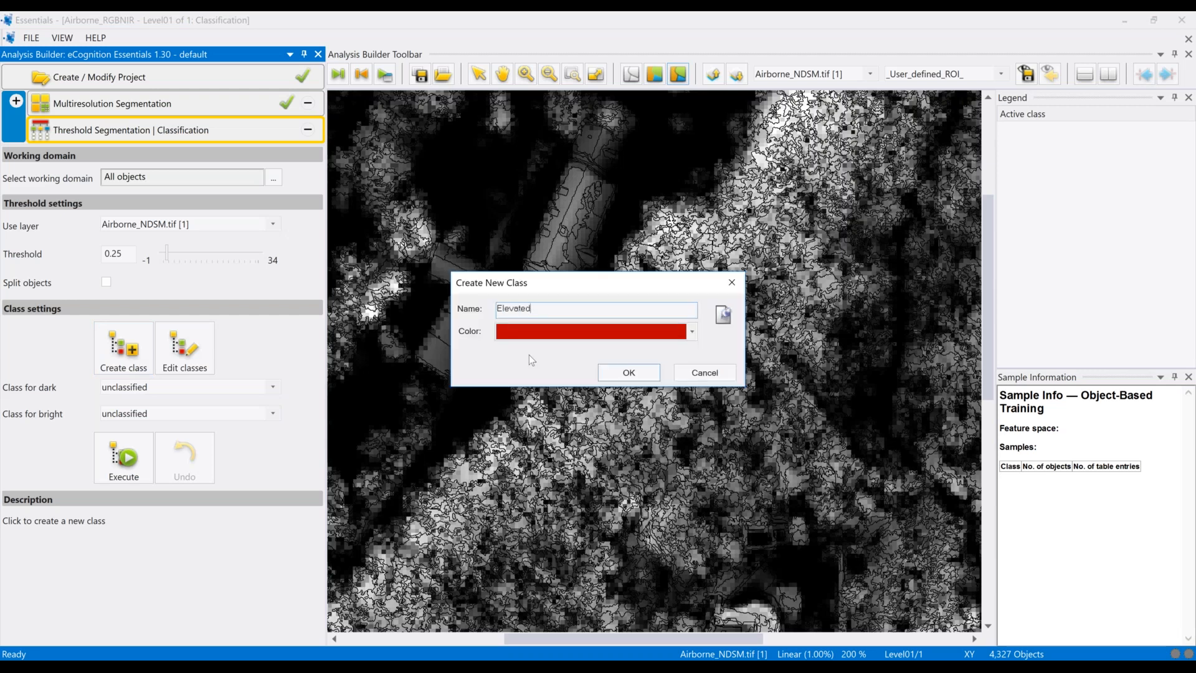
pyautogui.click(693, 332)
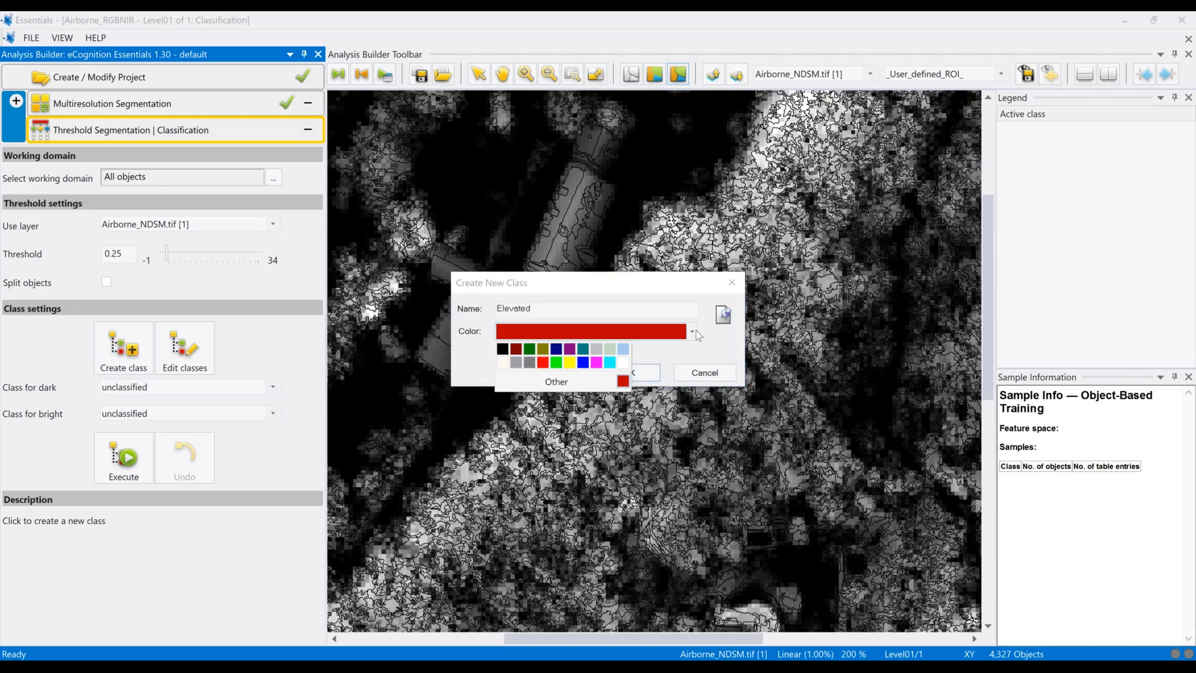
pyautogui.click(569, 383)
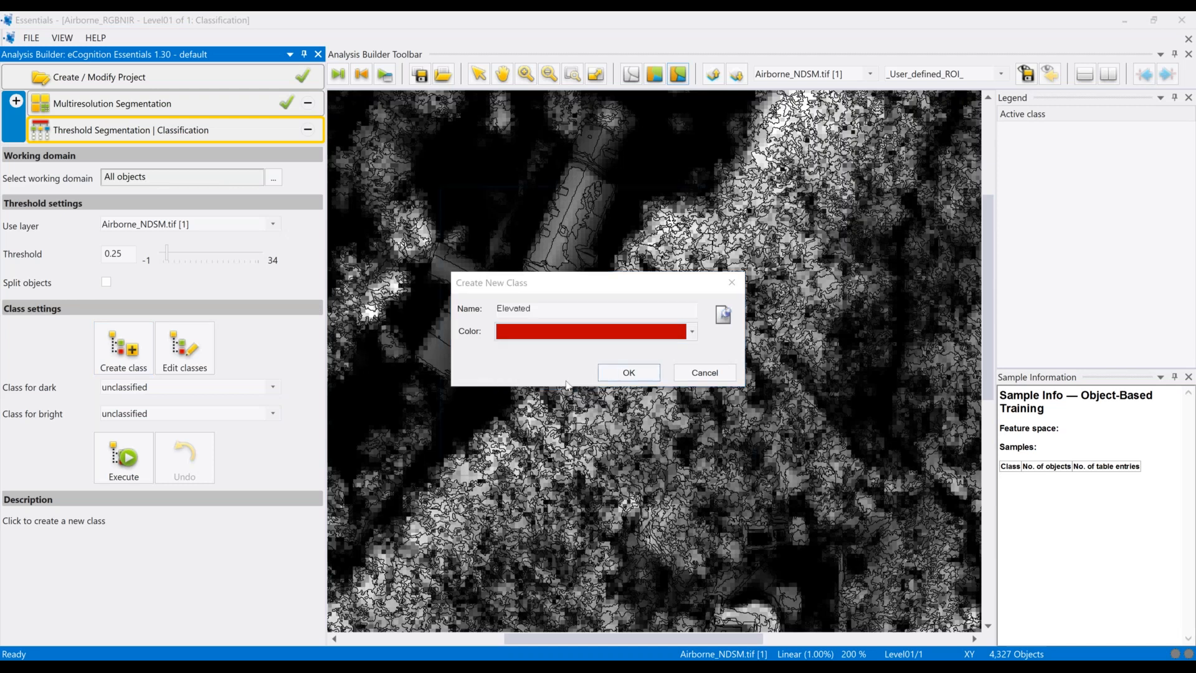
pyautogui.click(576, 324)
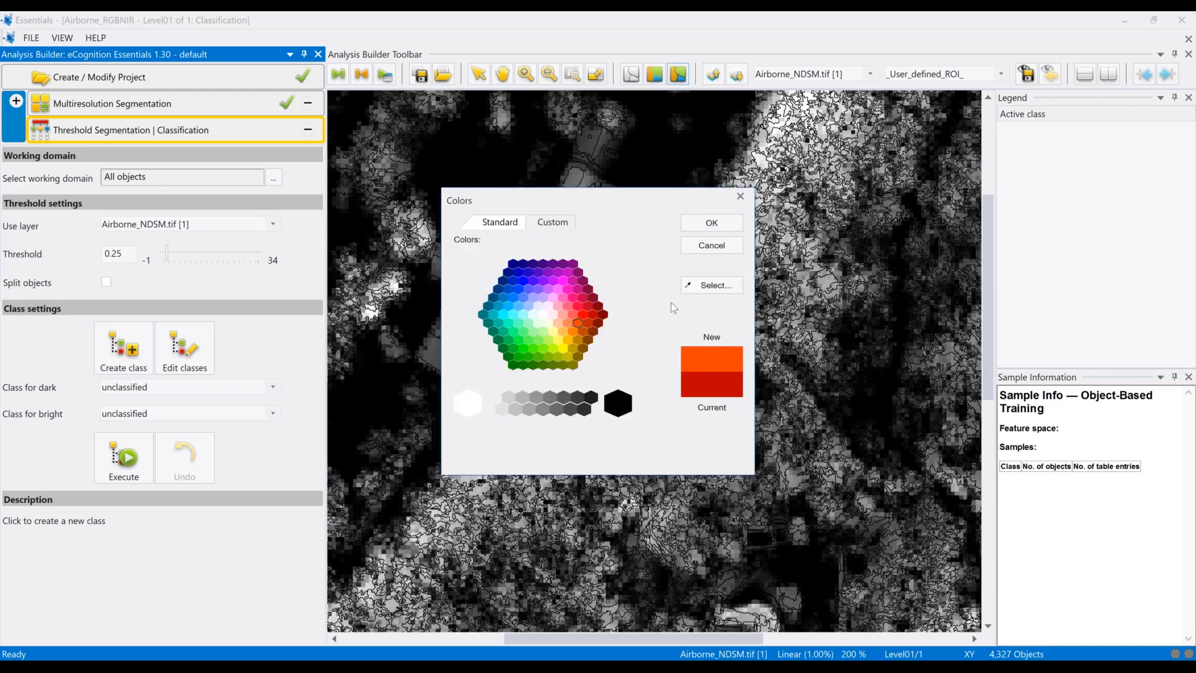
pyautogui.click(712, 223)
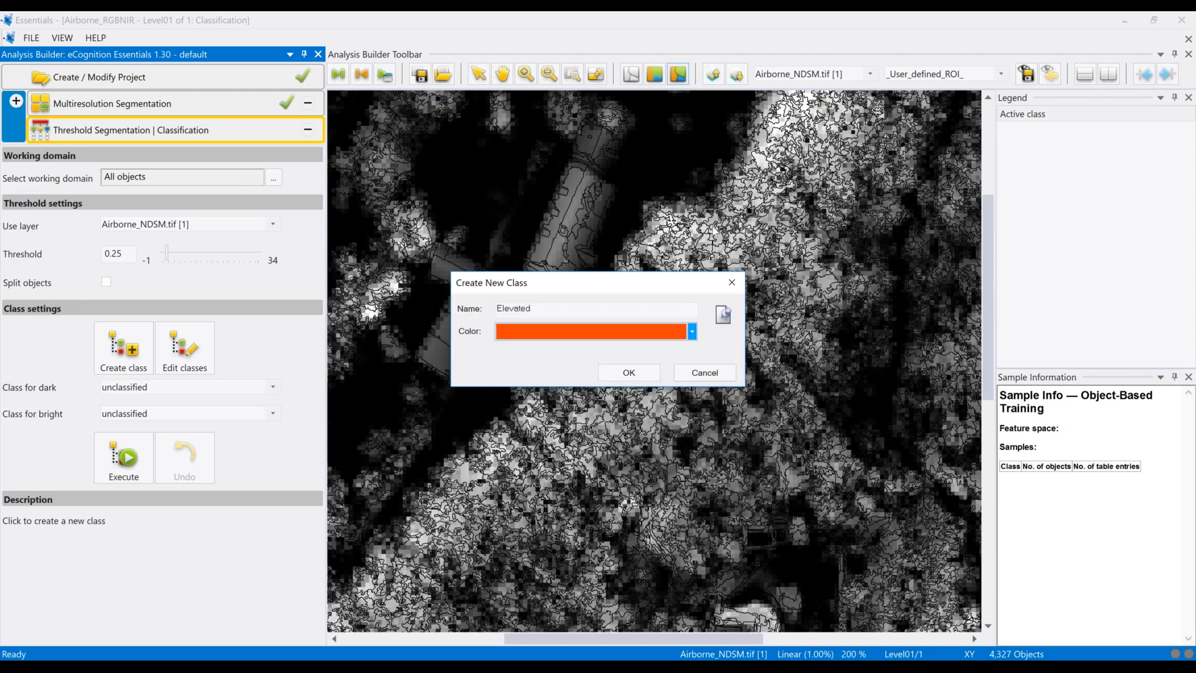
pyautogui.click(629, 373)
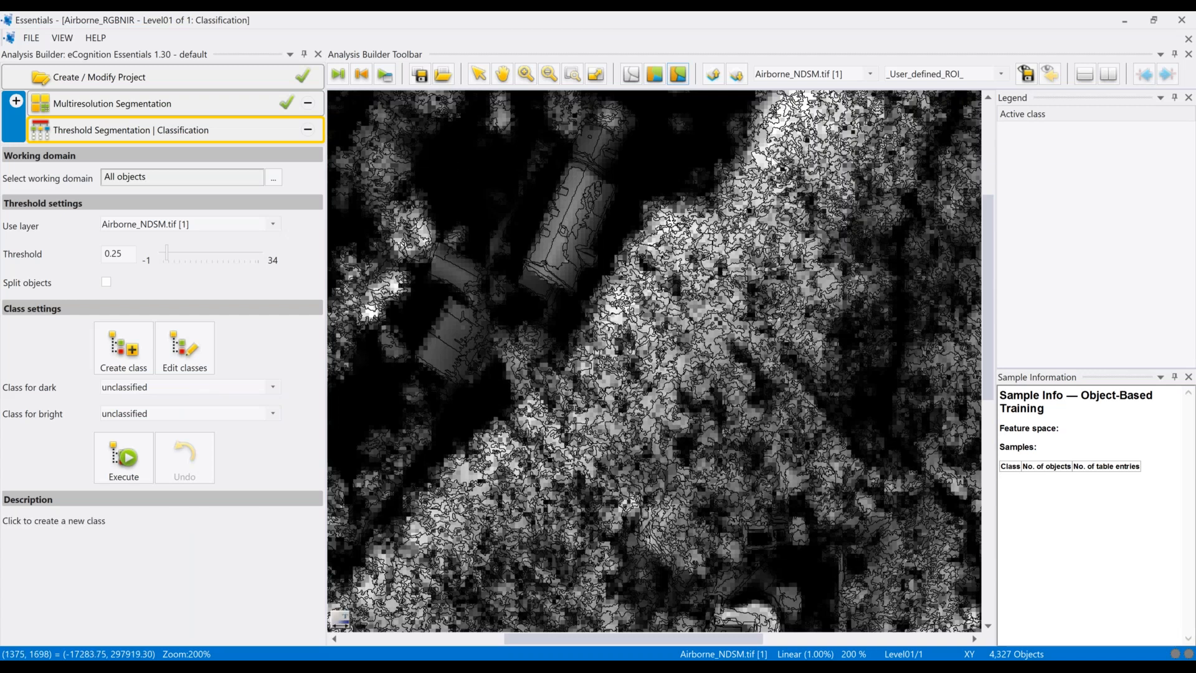
# - Assign Elevated as the class for bright values and execute the NDSM threshold classification
pyautogui.click(761, 162)
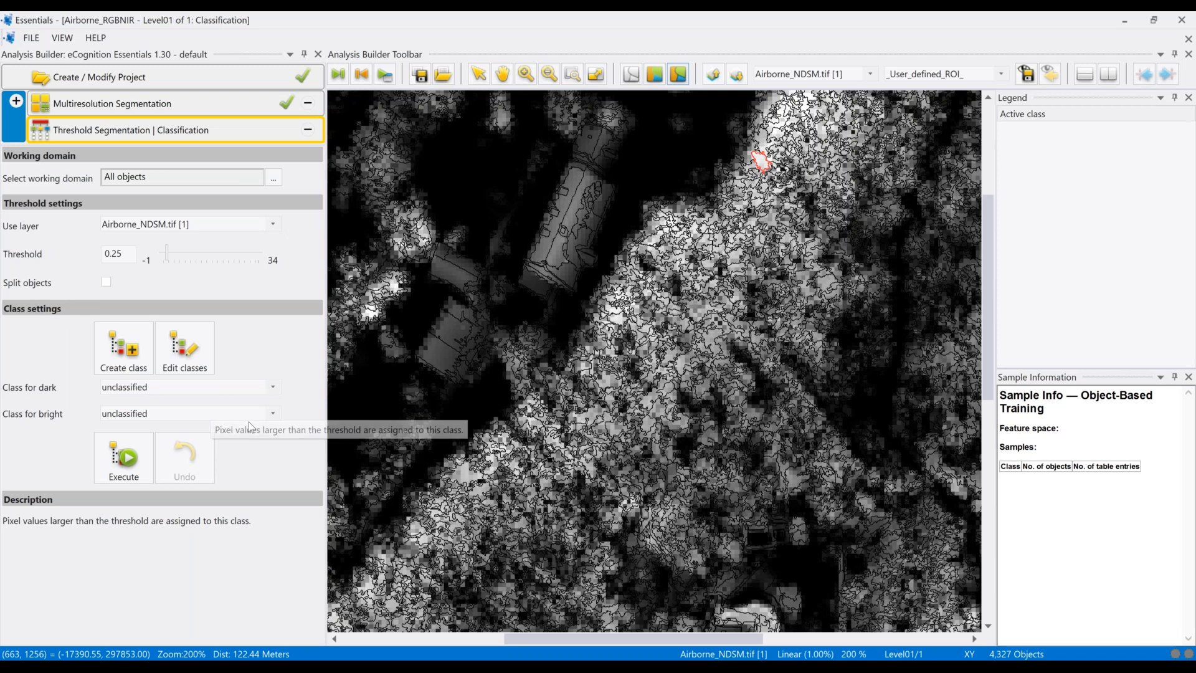
pyautogui.click(274, 414)
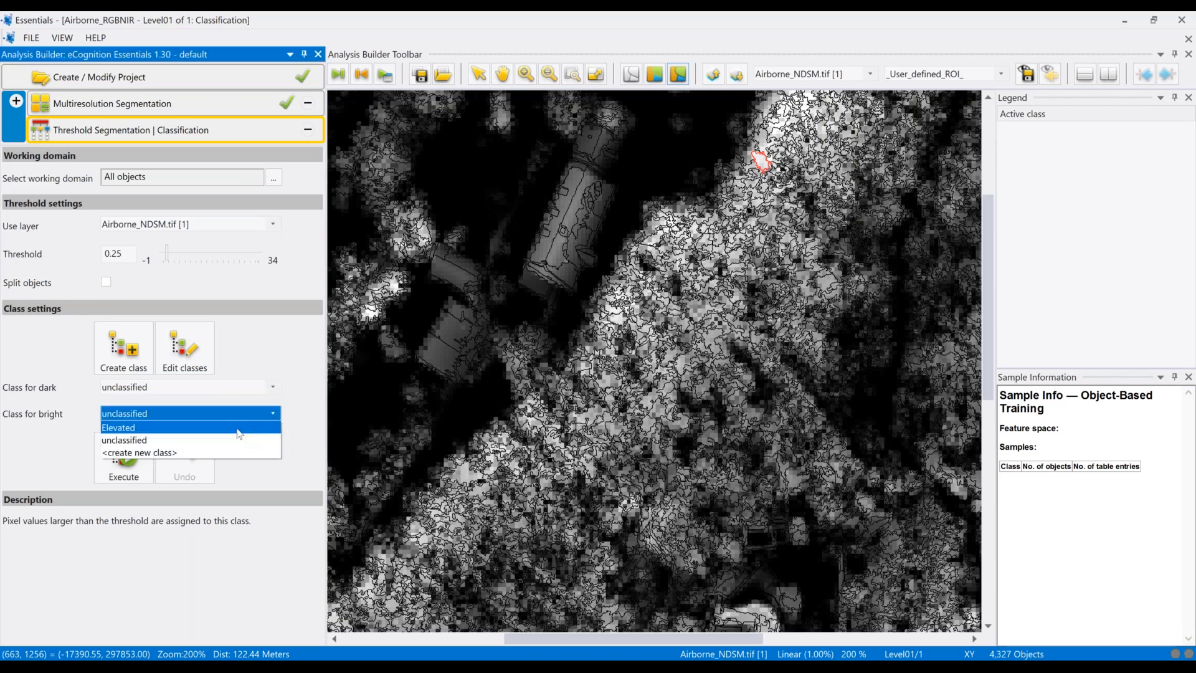
pyautogui.click(238, 429)
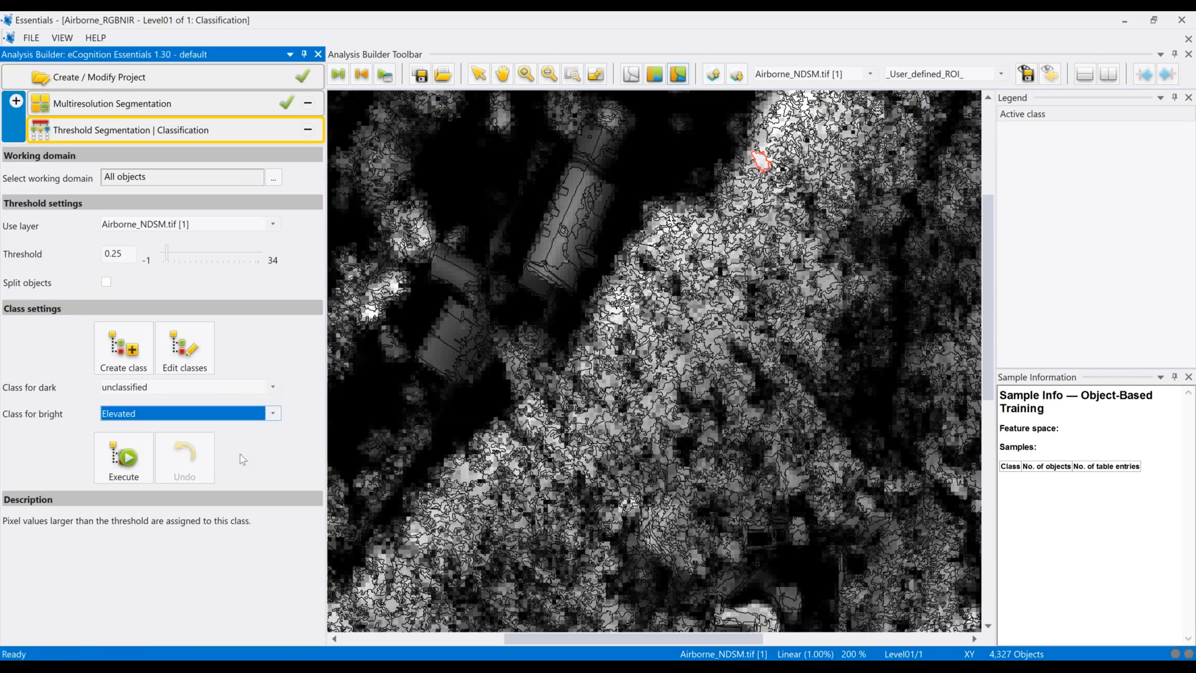
pyautogui.click(123, 462)
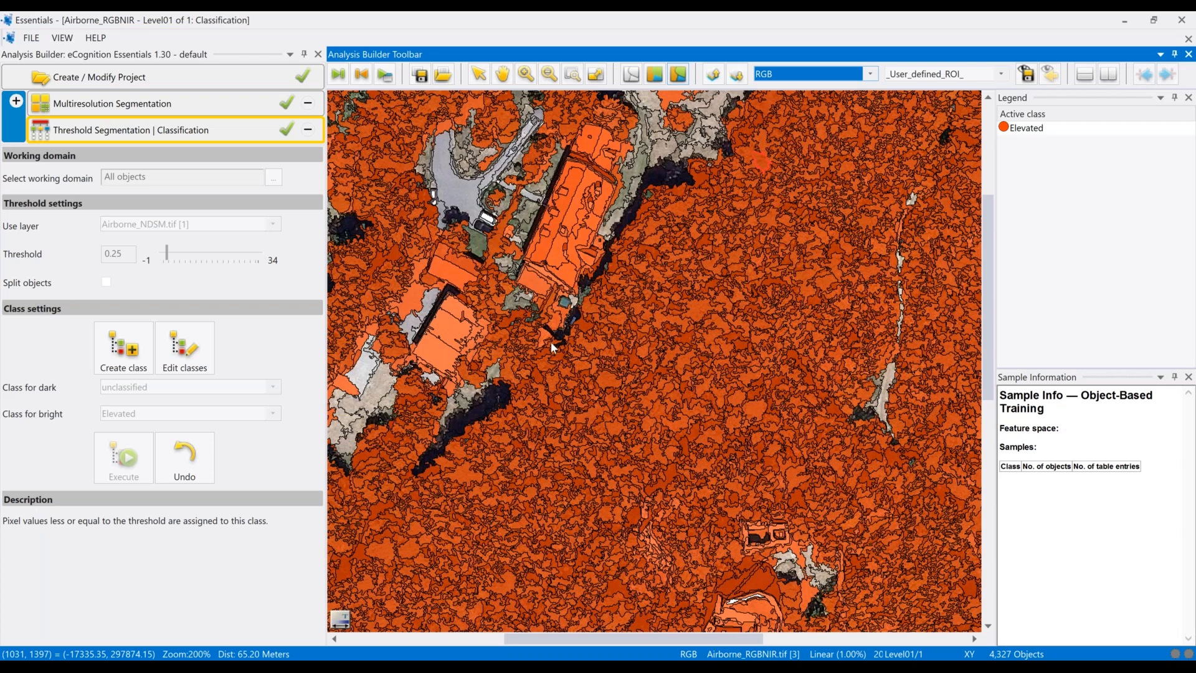
pyautogui.click(675, 466)
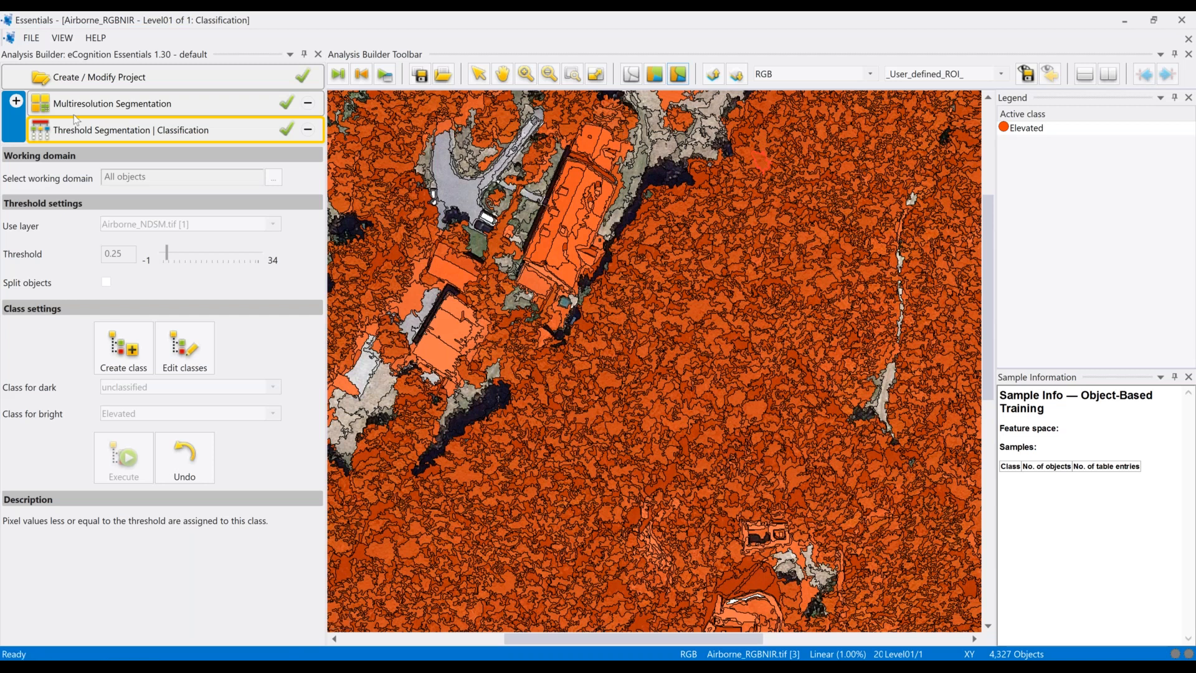
# - Add a second Threshold Segmentation | Classification action to the end of the workflow
pyautogui.click(18, 104)
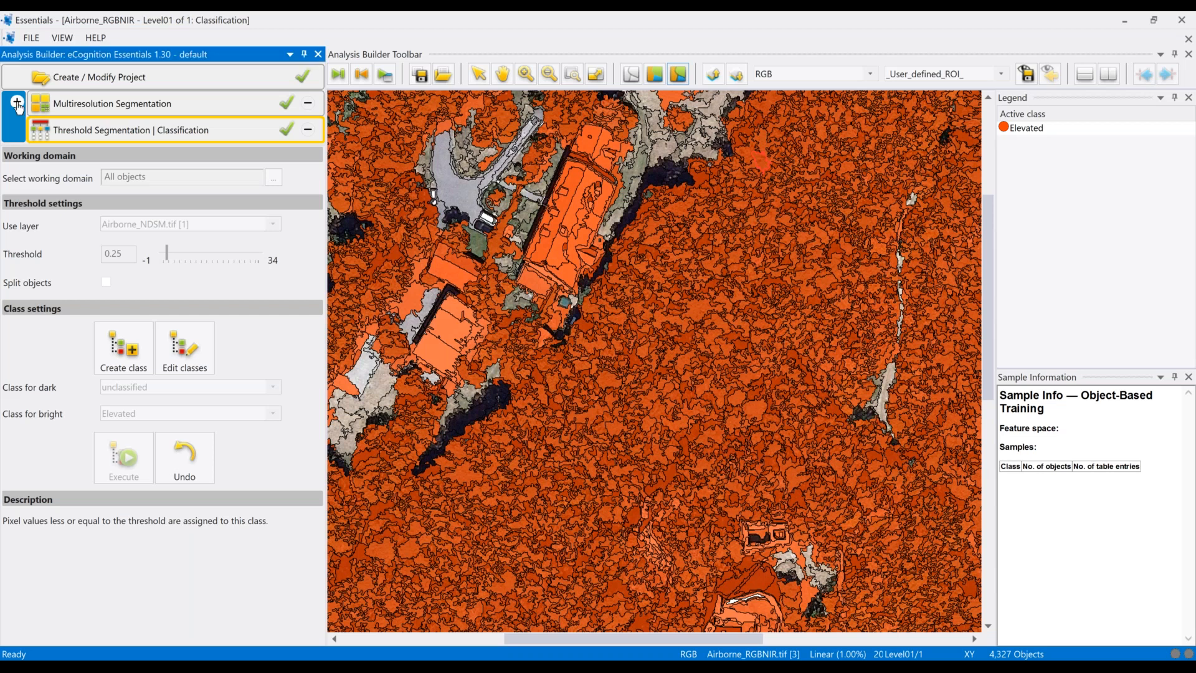
pyautogui.click(17, 105)
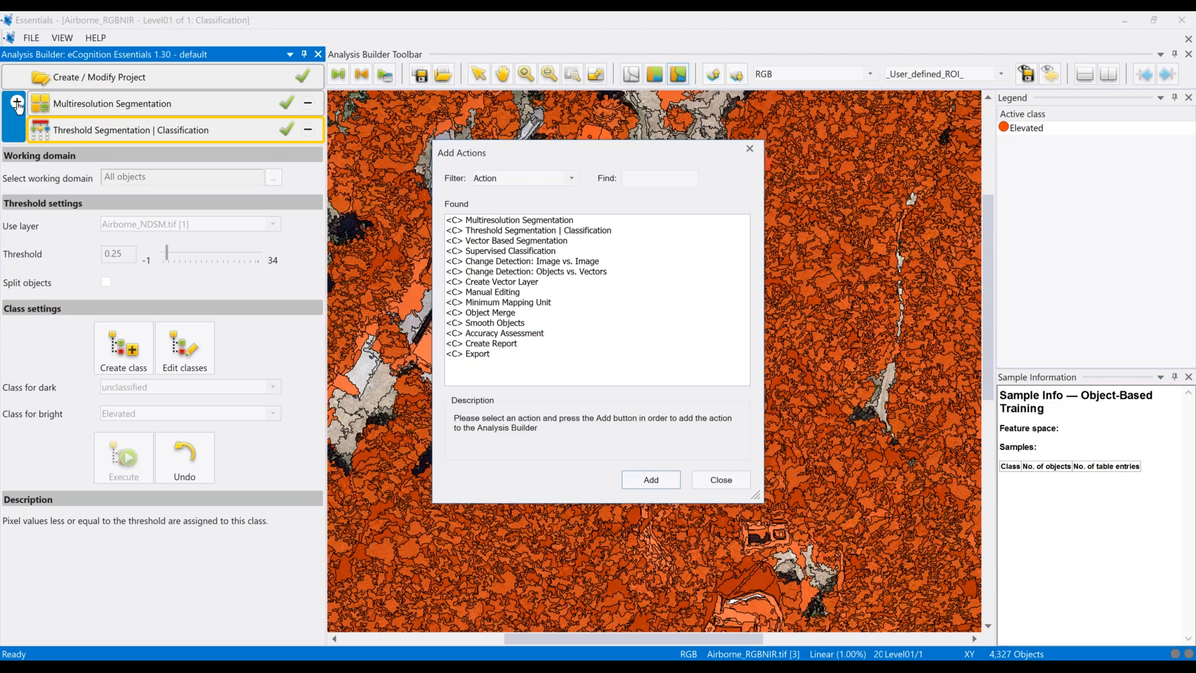
pyautogui.click(530, 230)
pyautogui.click(654, 481)
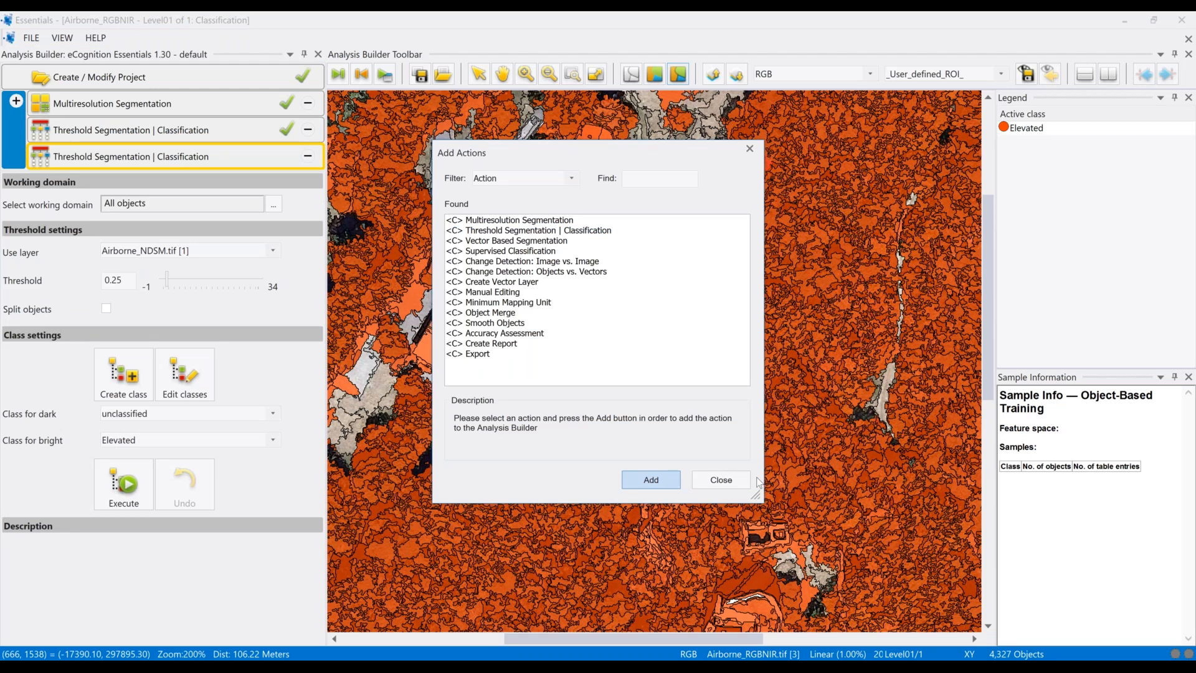
pyautogui.click(721, 480)
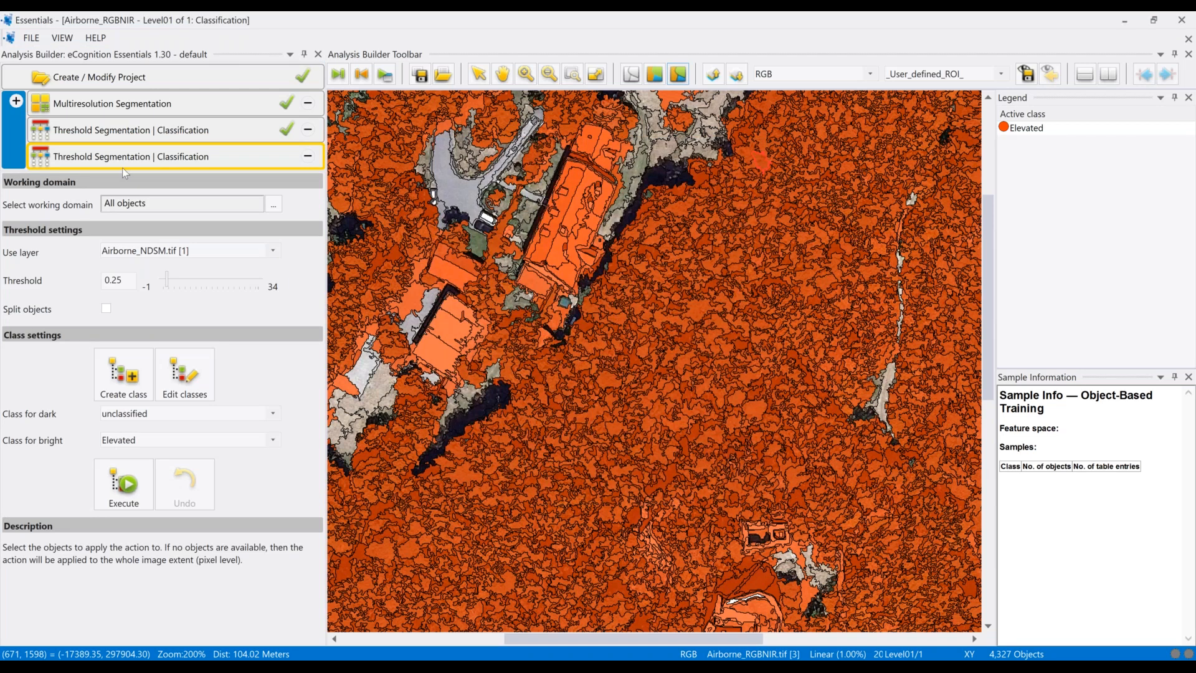
# - Restrict the second threshold action to Elevated objects and set its layer to NDVI with a threshold of 0
pyautogui.click(295, 217)
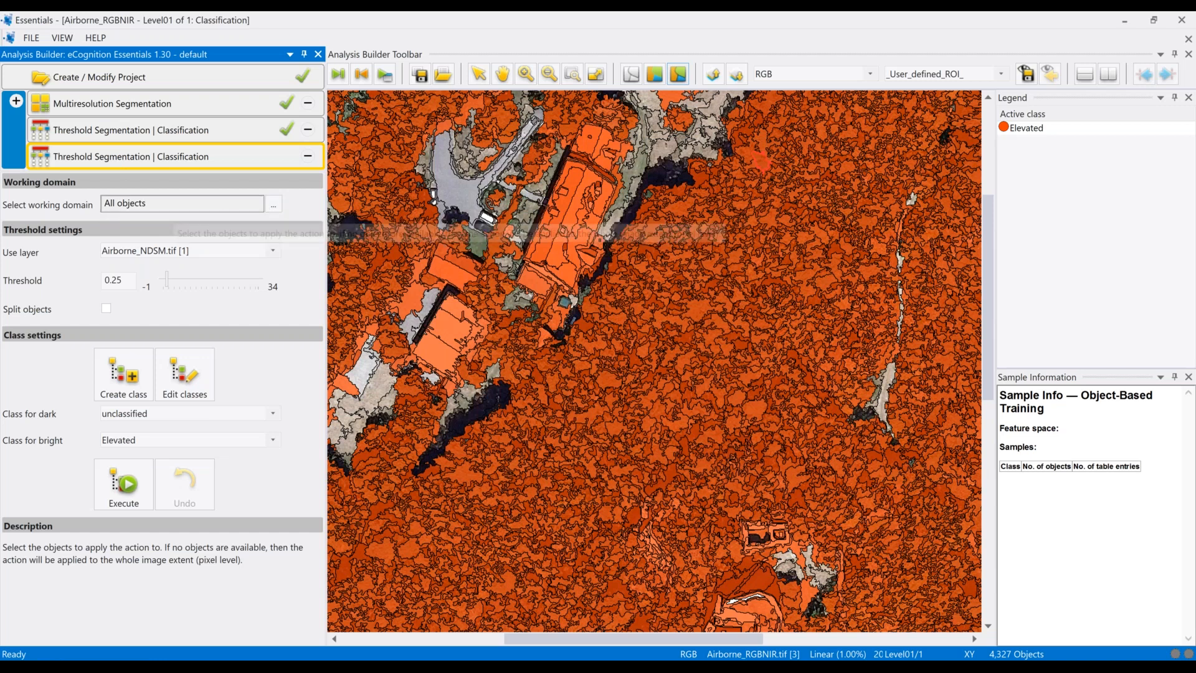
pyautogui.click(273, 204)
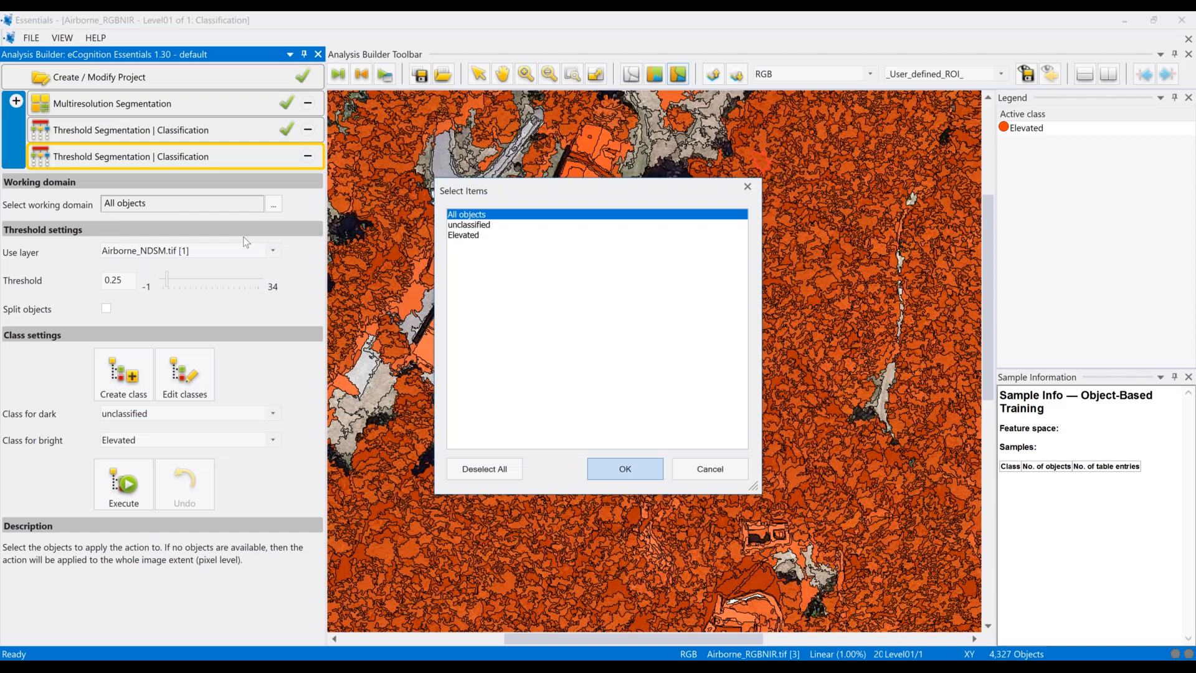
pyautogui.doubleClick(464, 236)
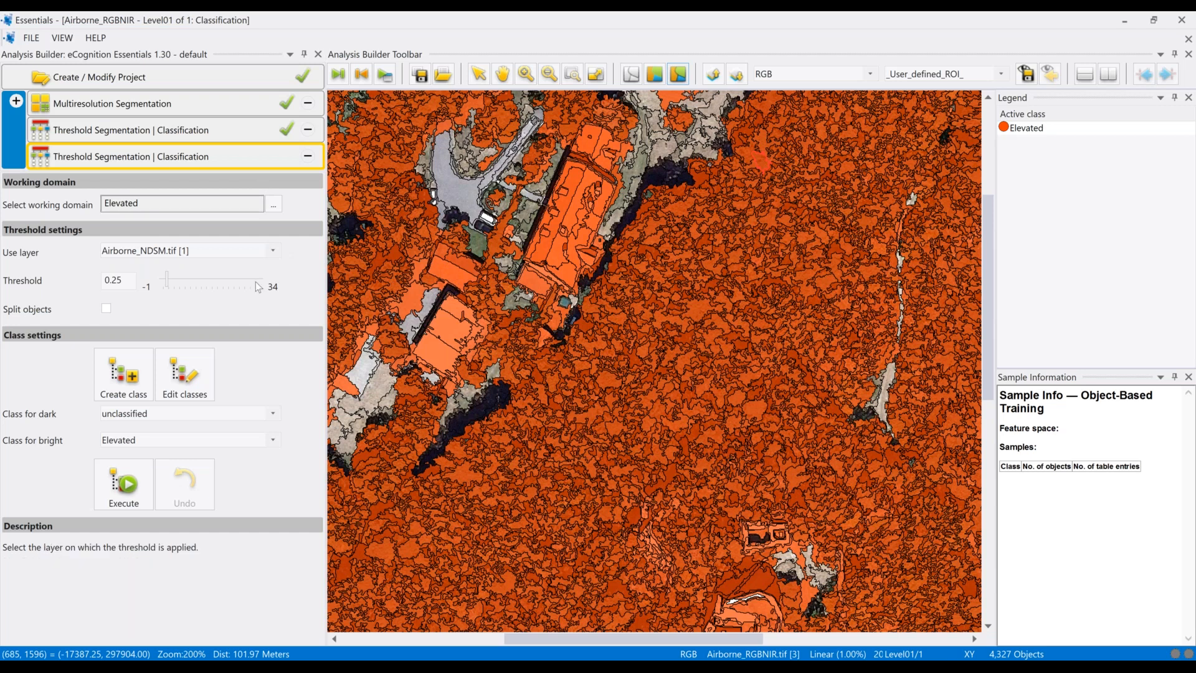
pyautogui.click(274, 255)
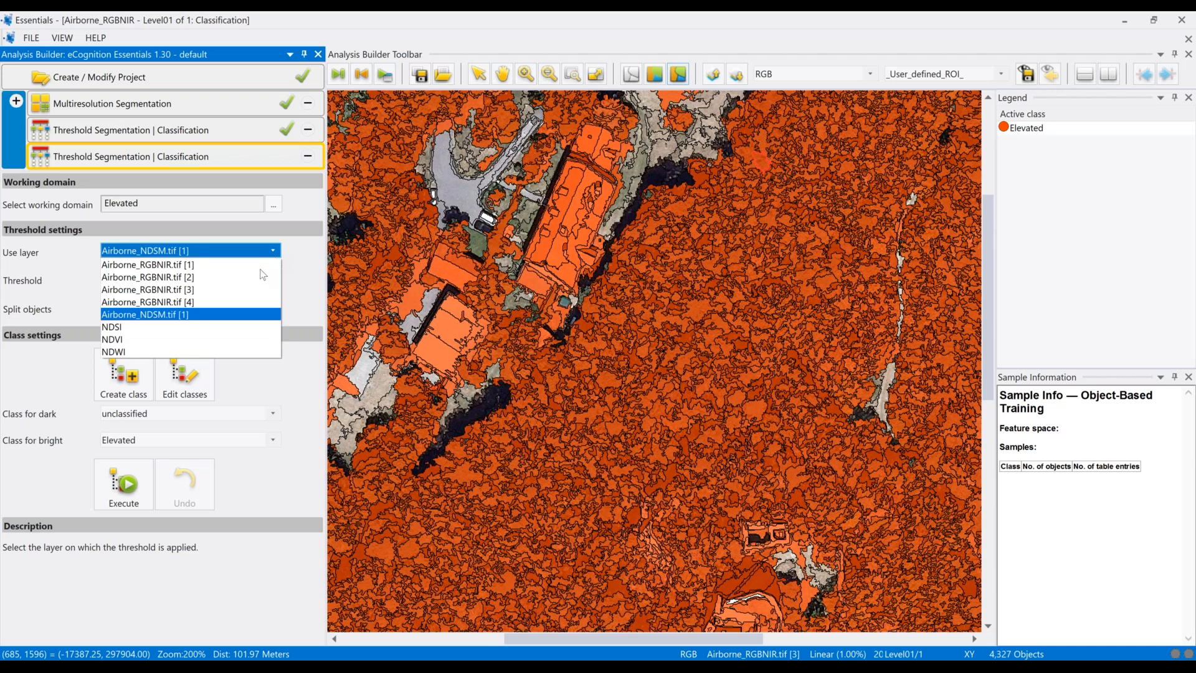
pyautogui.click(187, 339)
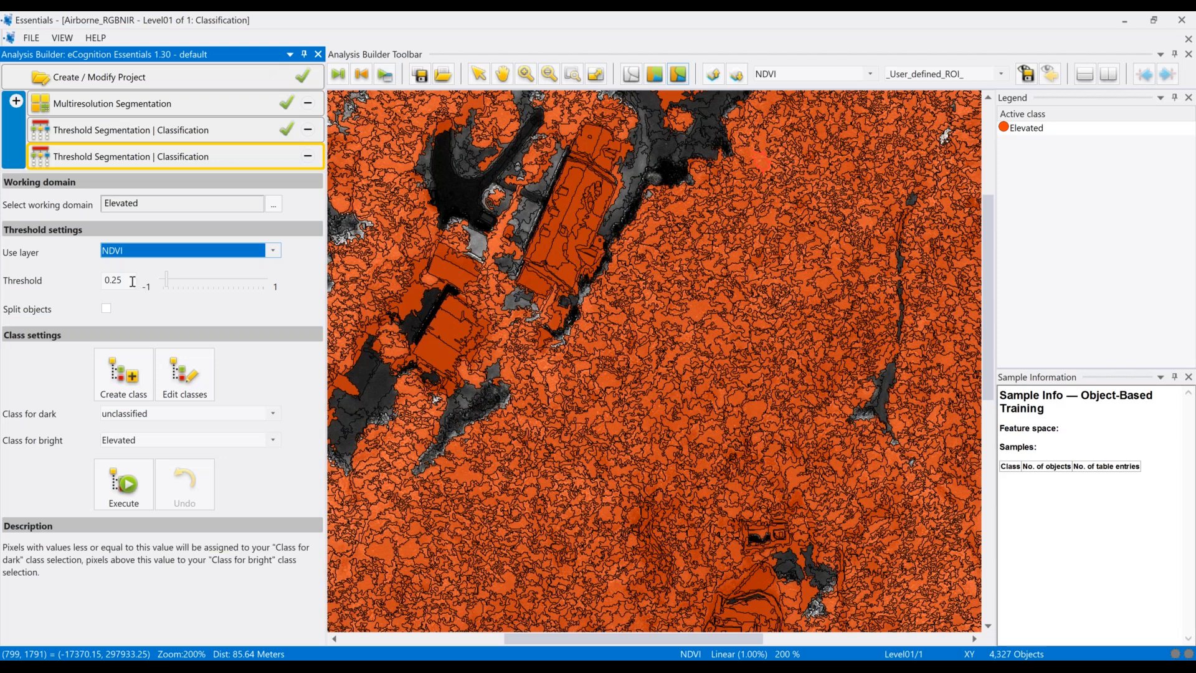
pyautogui.moveTo(131, 282); pyautogui.dragTo(94, 282)
pyautogui.write('0')
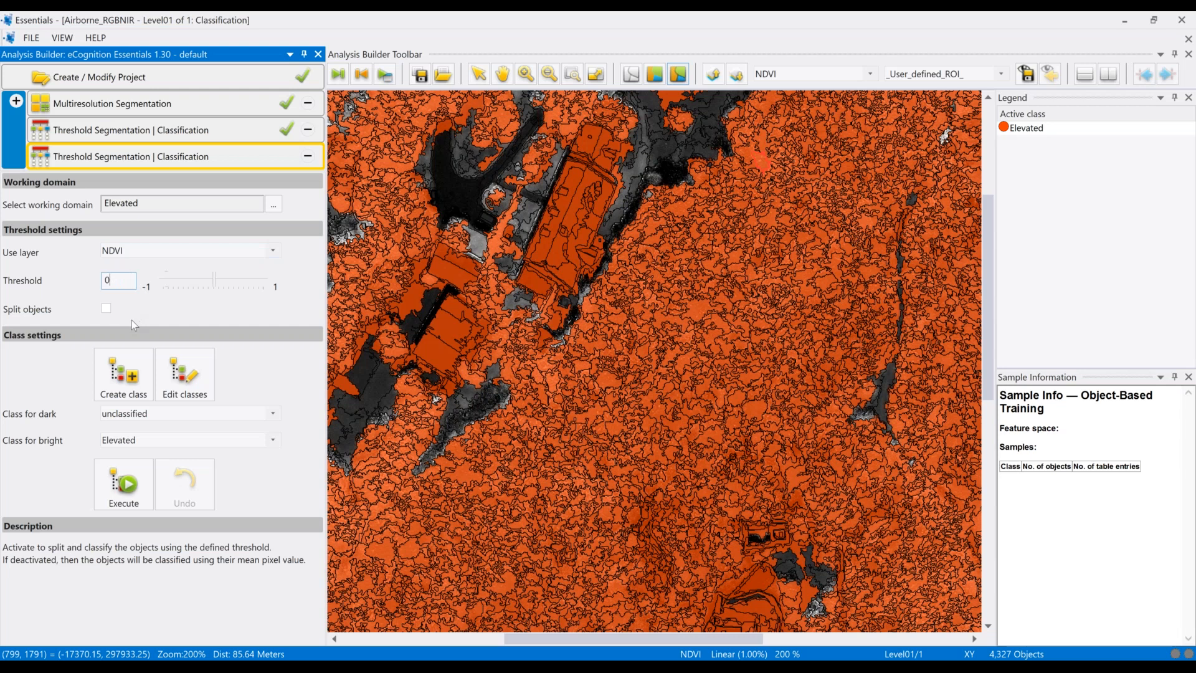
# - Create a new class named Forest with a dark teal colour
pyautogui.click(139, 383)
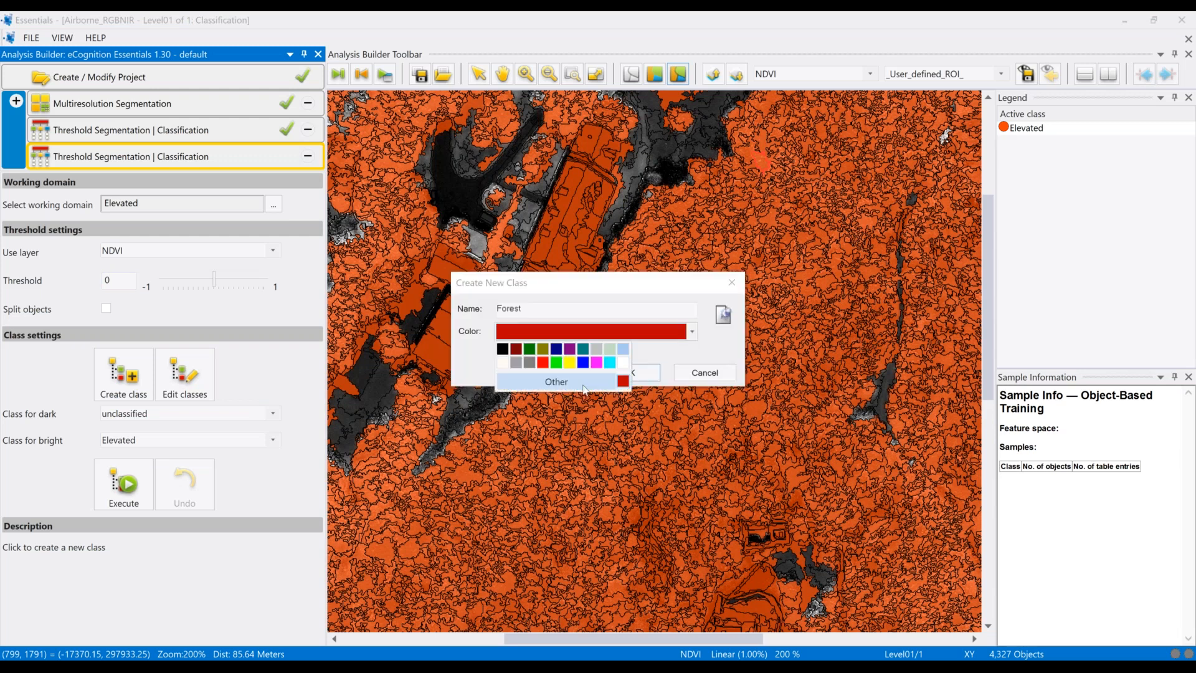
pyautogui.click(584, 382)
pyautogui.click(483, 314)
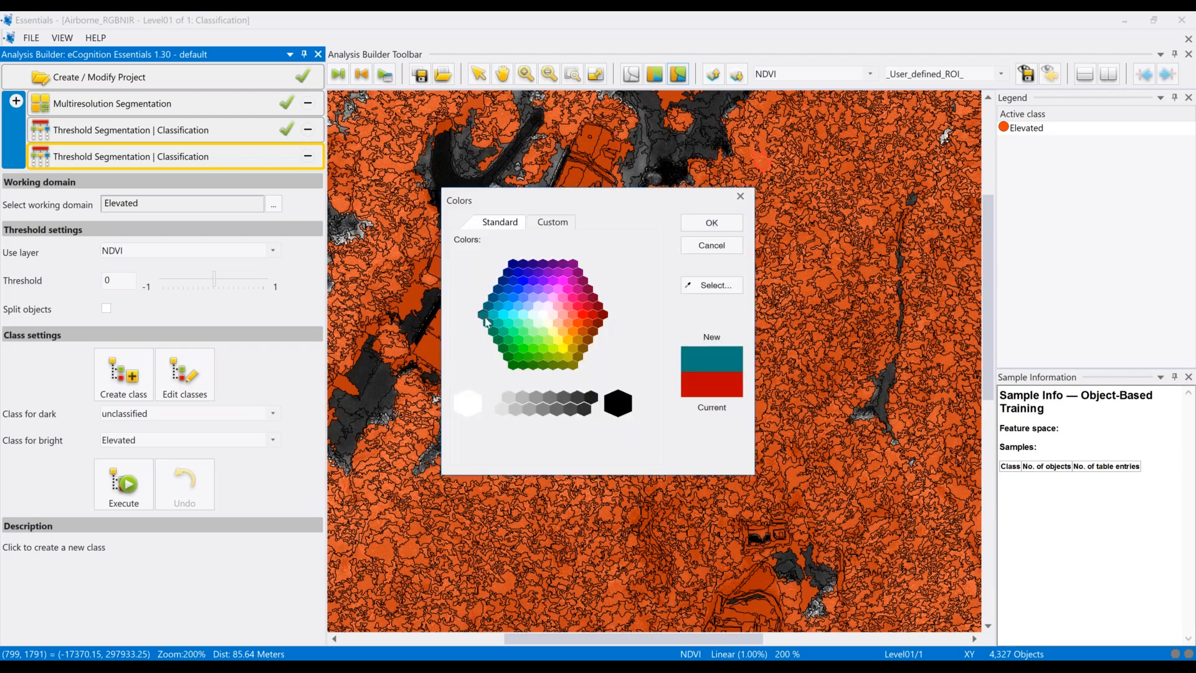
pyautogui.click(697, 231)
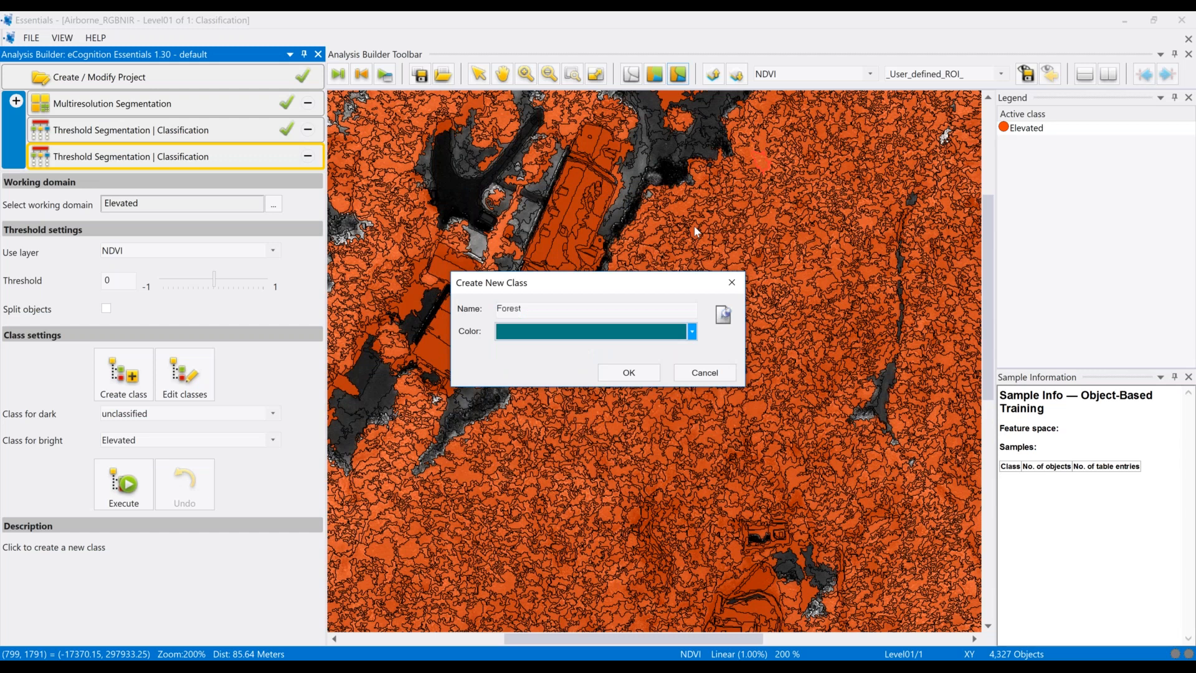
pyautogui.click(628, 373)
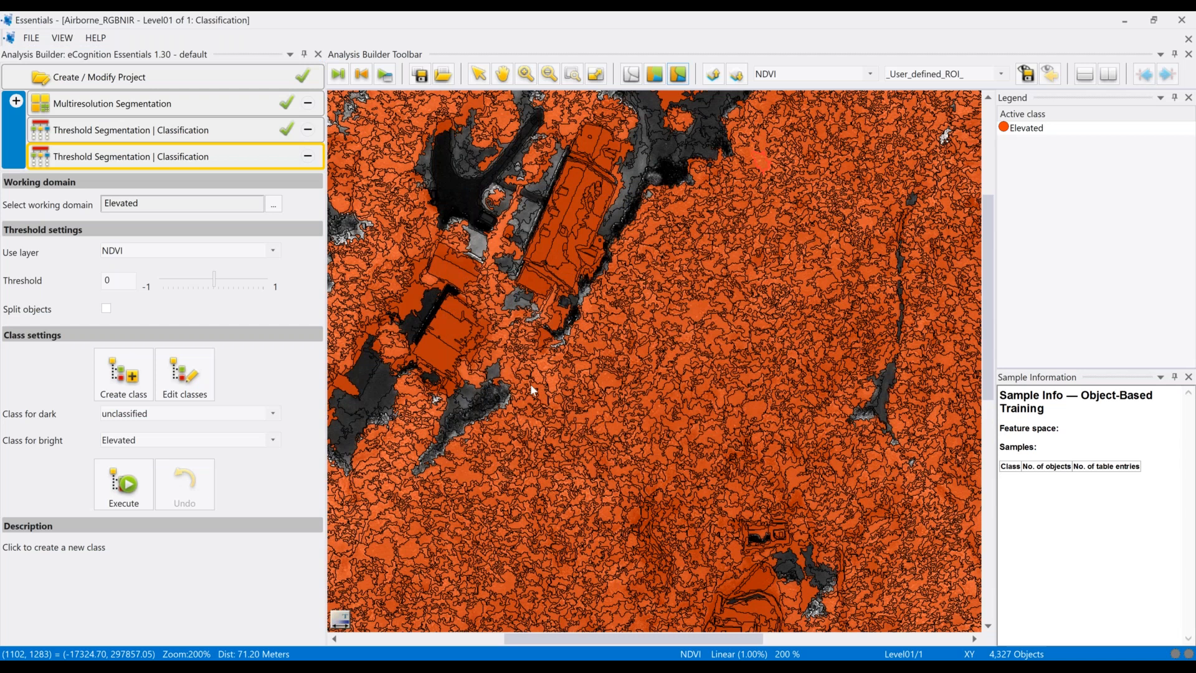
# - Assign Forest as the class for bright values and execute the NDVI threshold classification
pyautogui.click(275, 442)
pyautogui.click(213, 469)
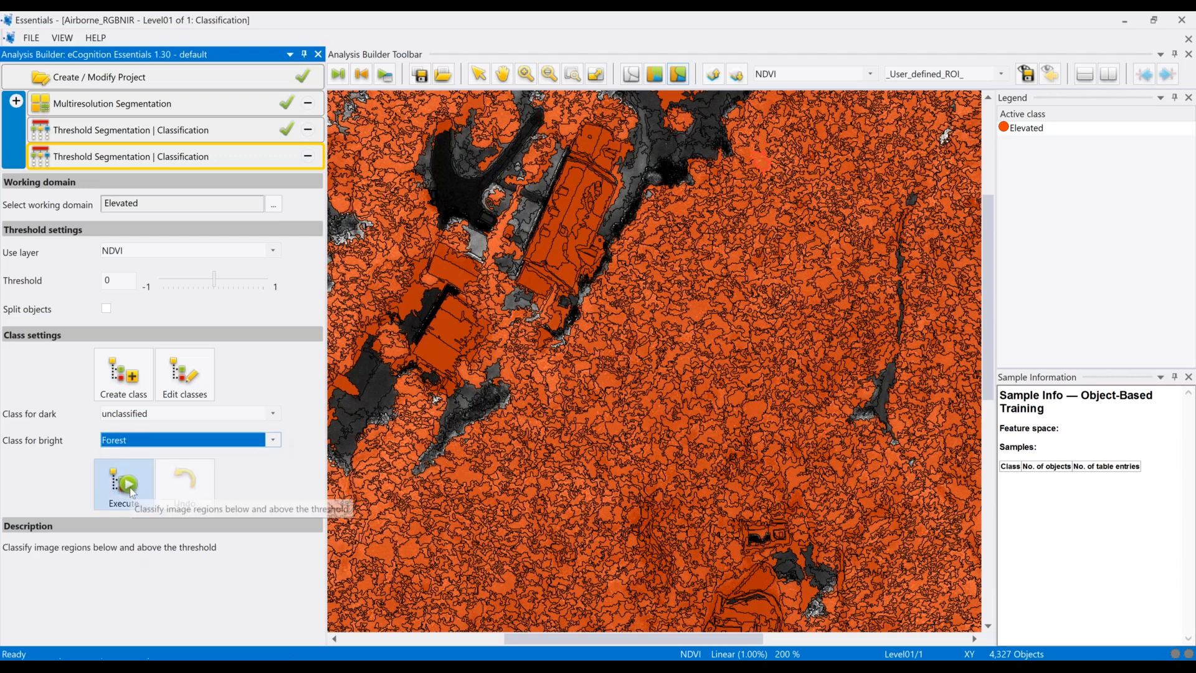
pyautogui.click(128, 487)
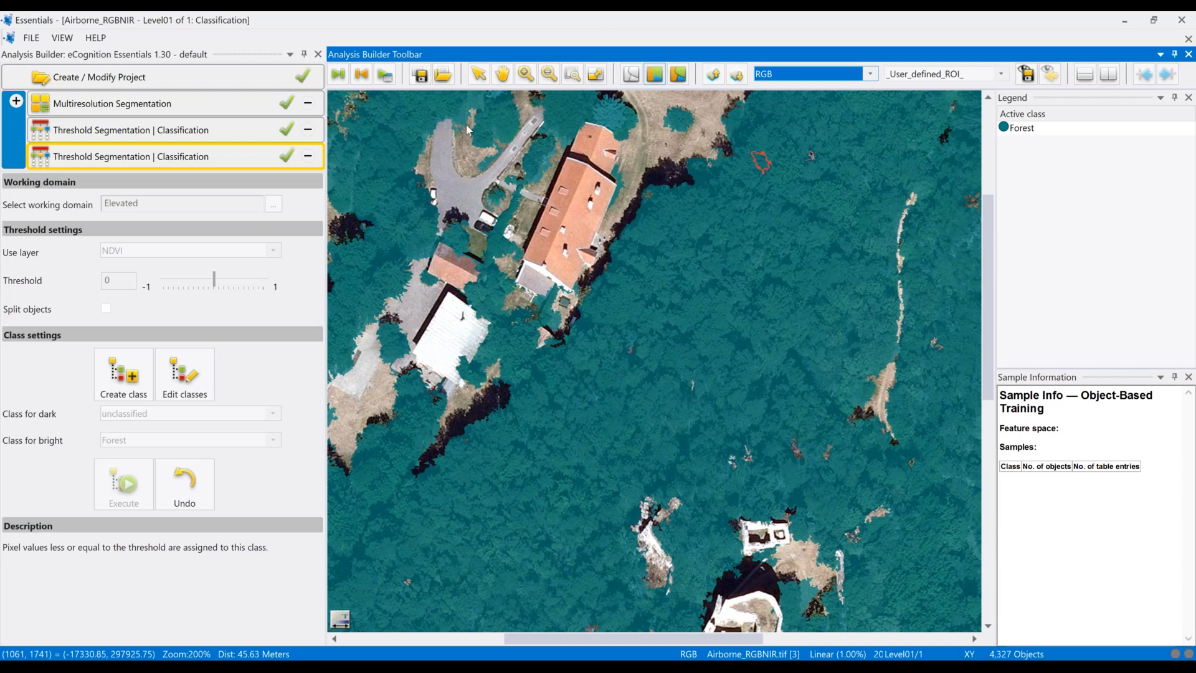
# - Add a third Threshold Segmentation | Classification action after the NDVI threshold classification
pyautogui.click(16, 100)
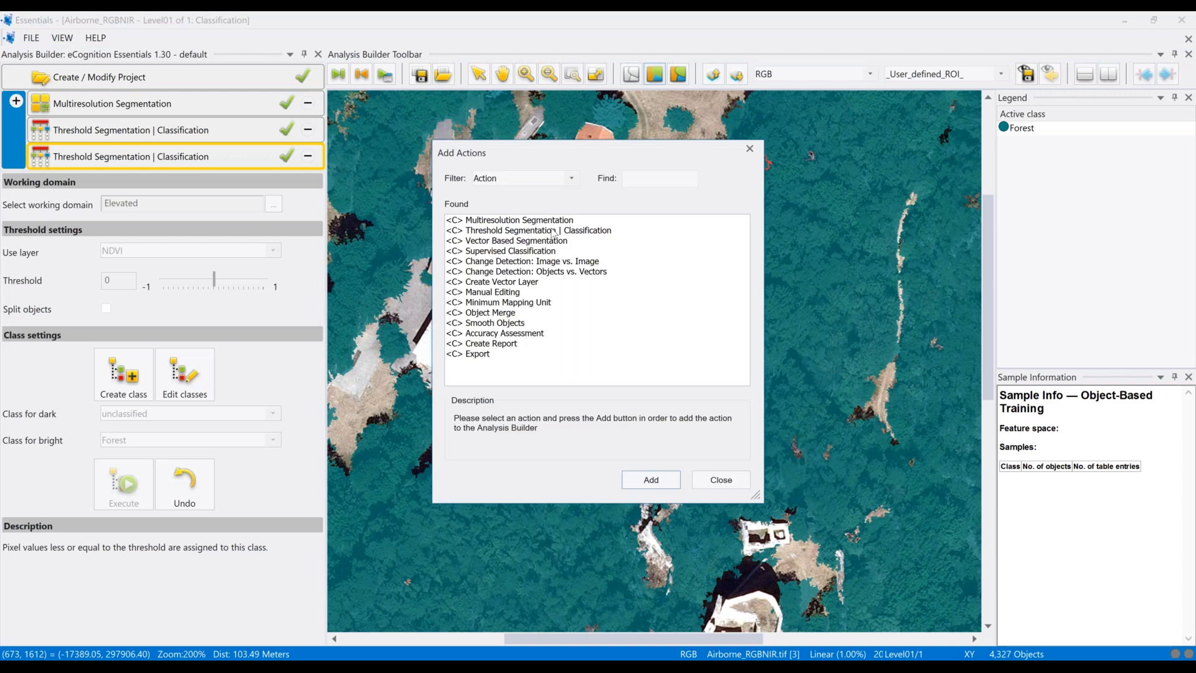
pyautogui.click(553, 231)
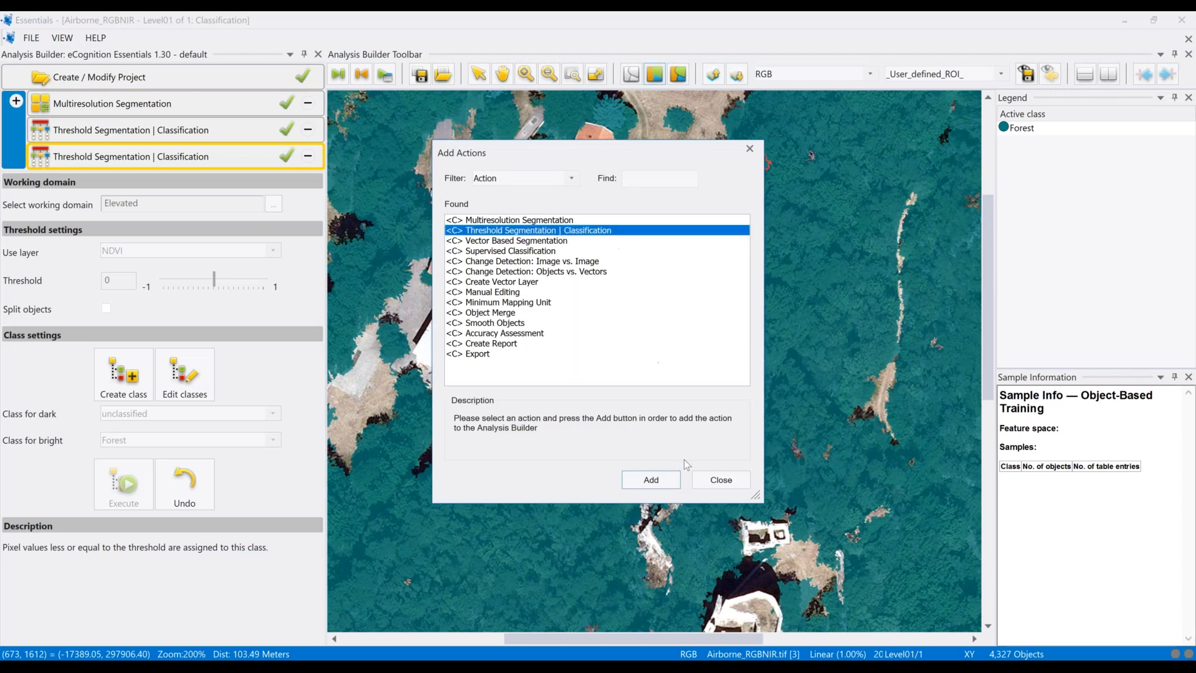
pyautogui.click(651, 479)
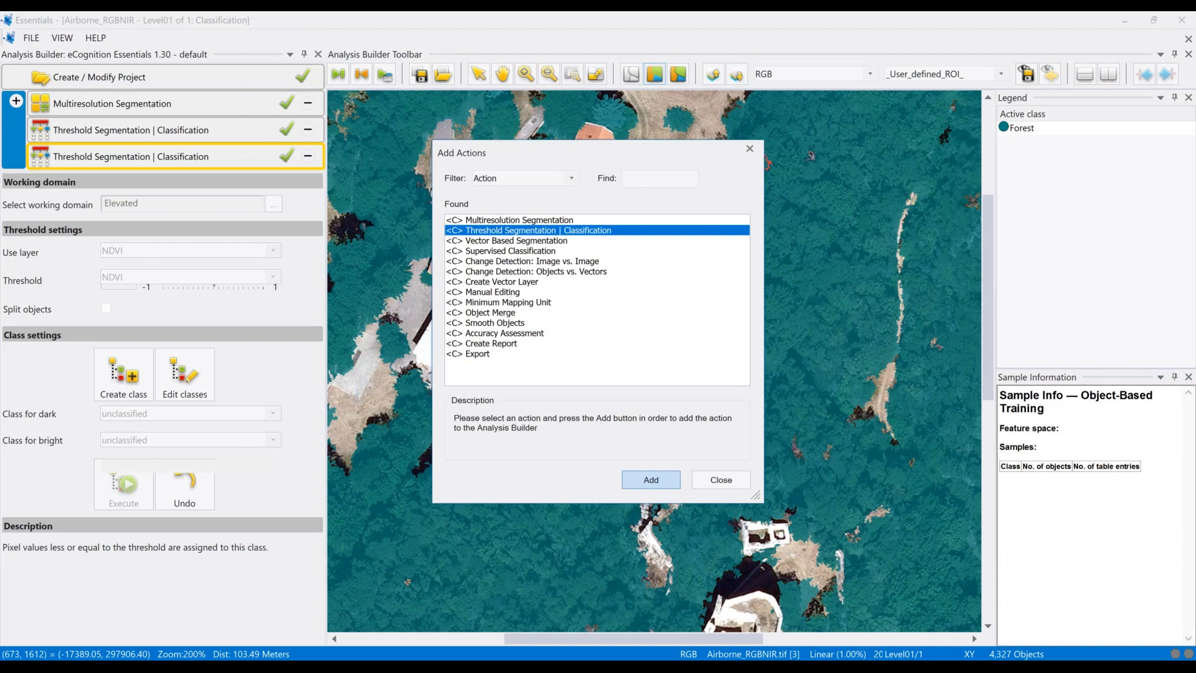
pyautogui.click(723, 481)
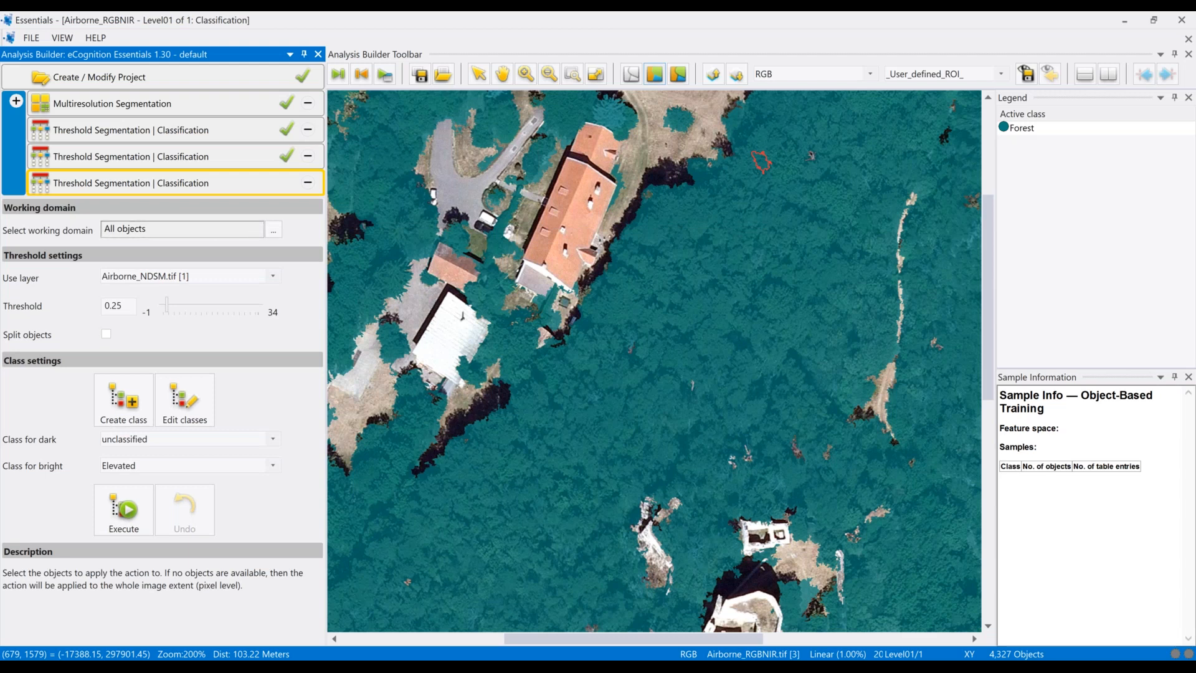
# - Restrict the third threshold action to Forest objects, using layer Airborne_NDSM.tif [1] with a threshold of 15
pyautogui.click(274, 232)
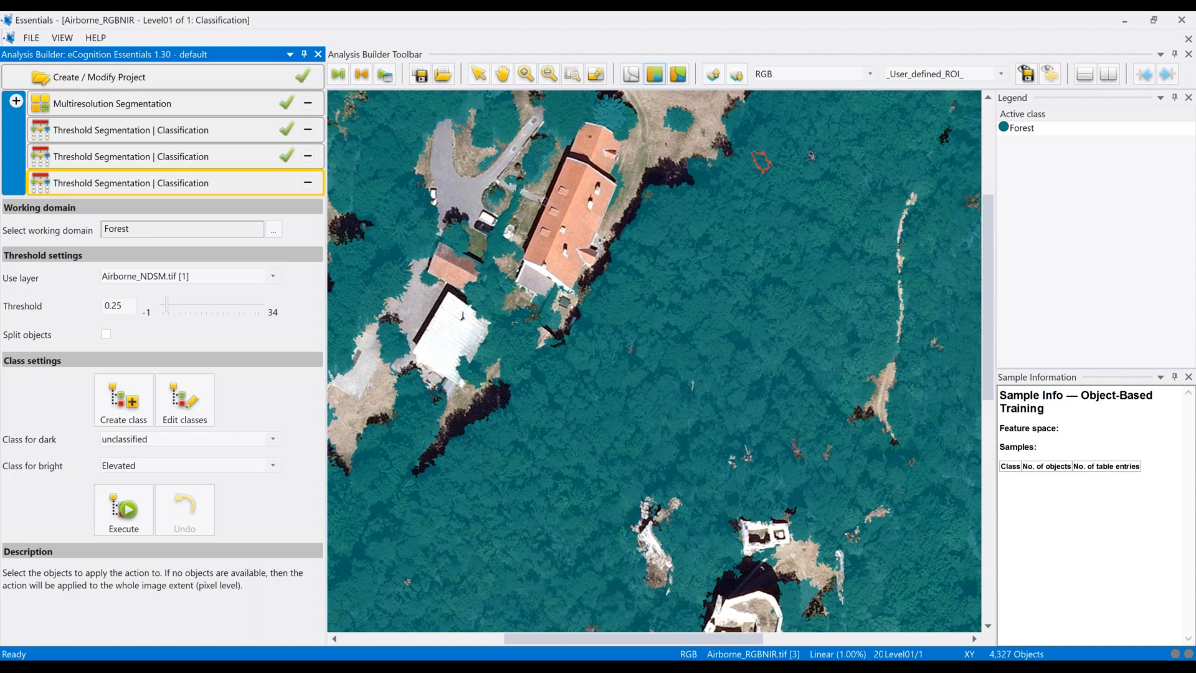
pyautogui.click(273, 276)
pyautogui.click(192, 342)
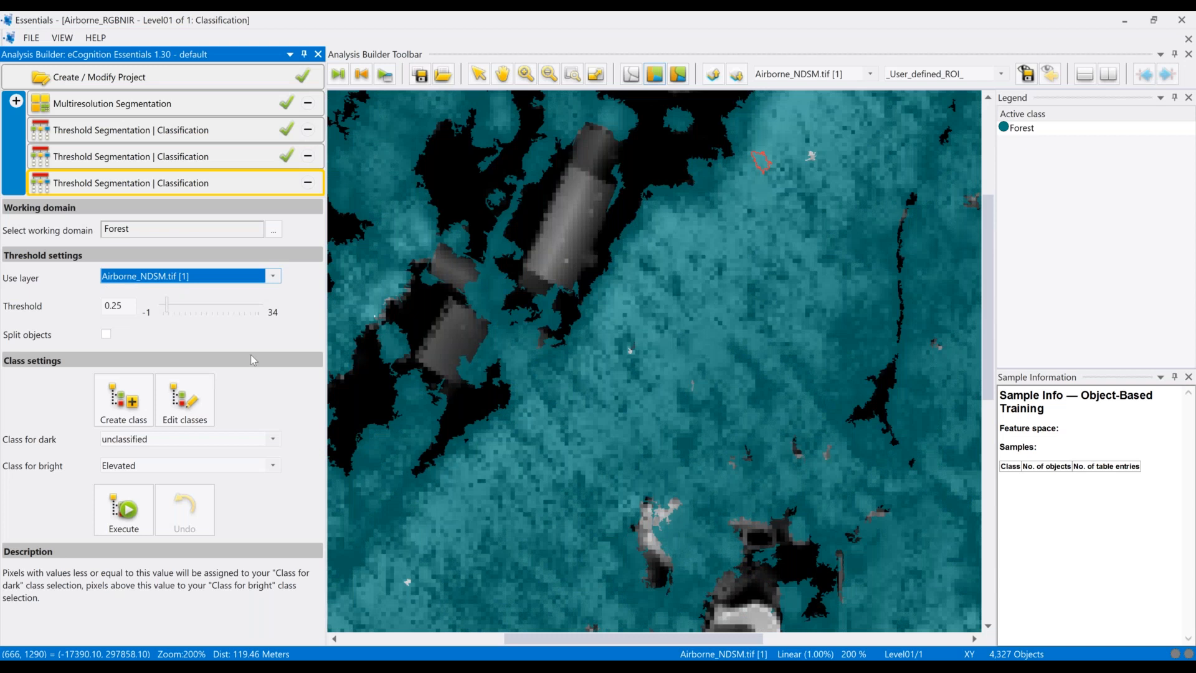
pyautogui.click(114, 306)
pyautogui.write('15')
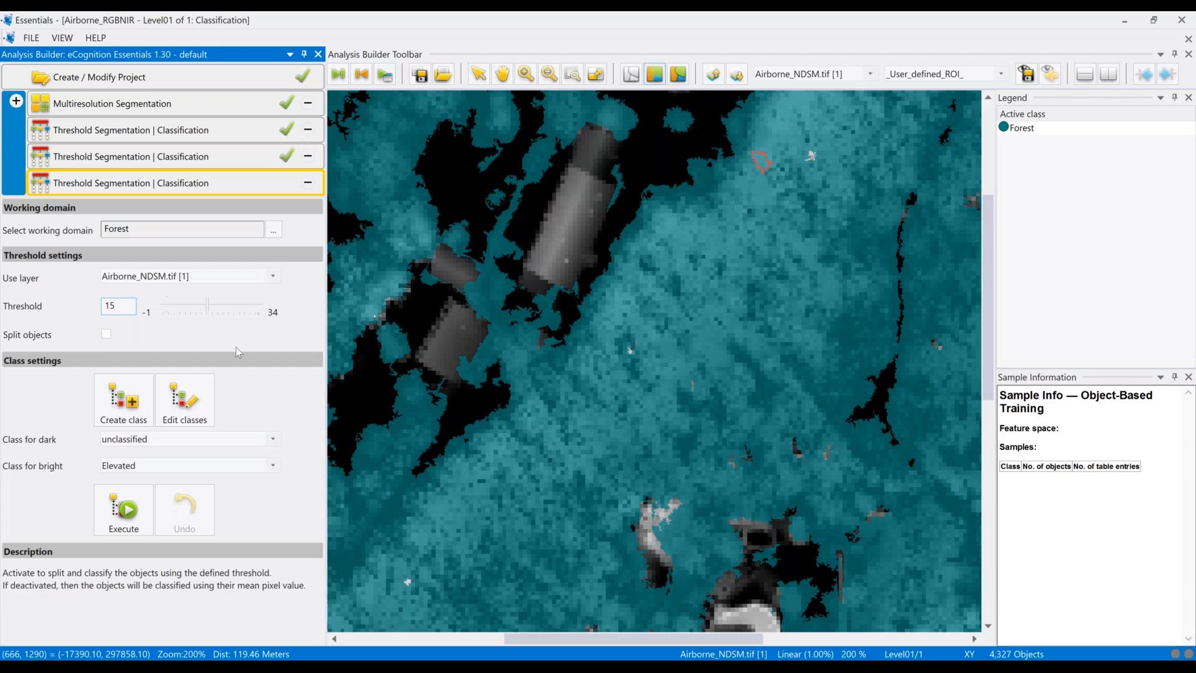
# - Create a new class named Forest (>15m) with a dark green colour
pyautogui.click(139, 412)
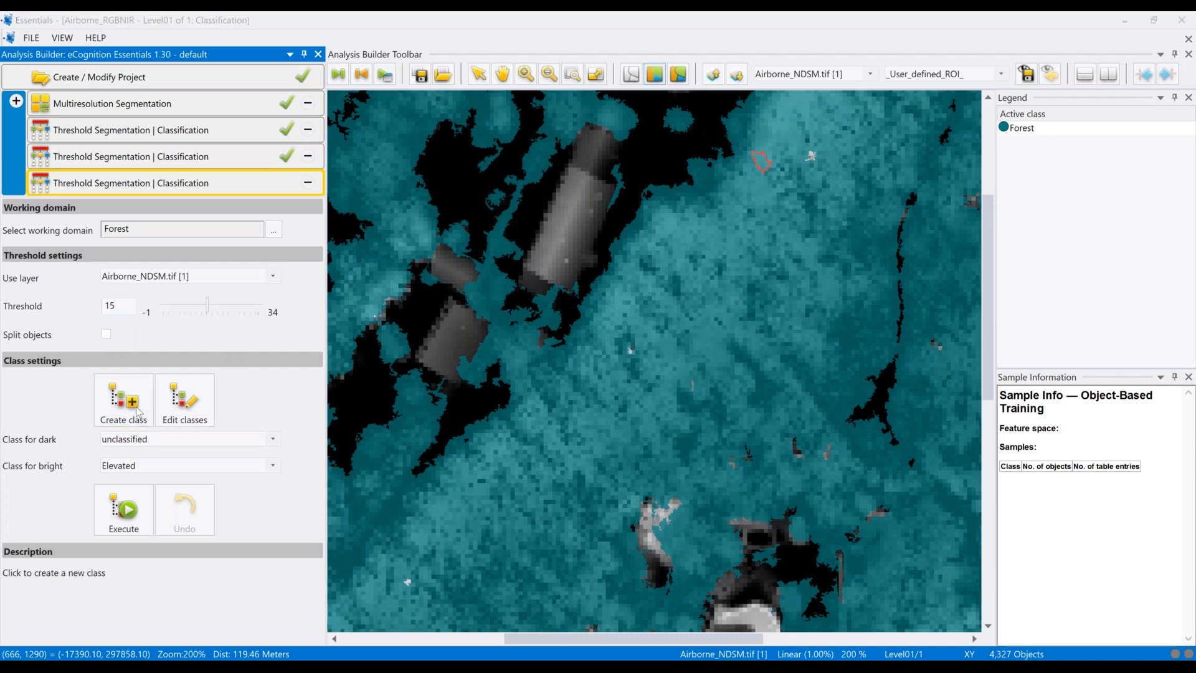
pyautogui.write('Forest (')
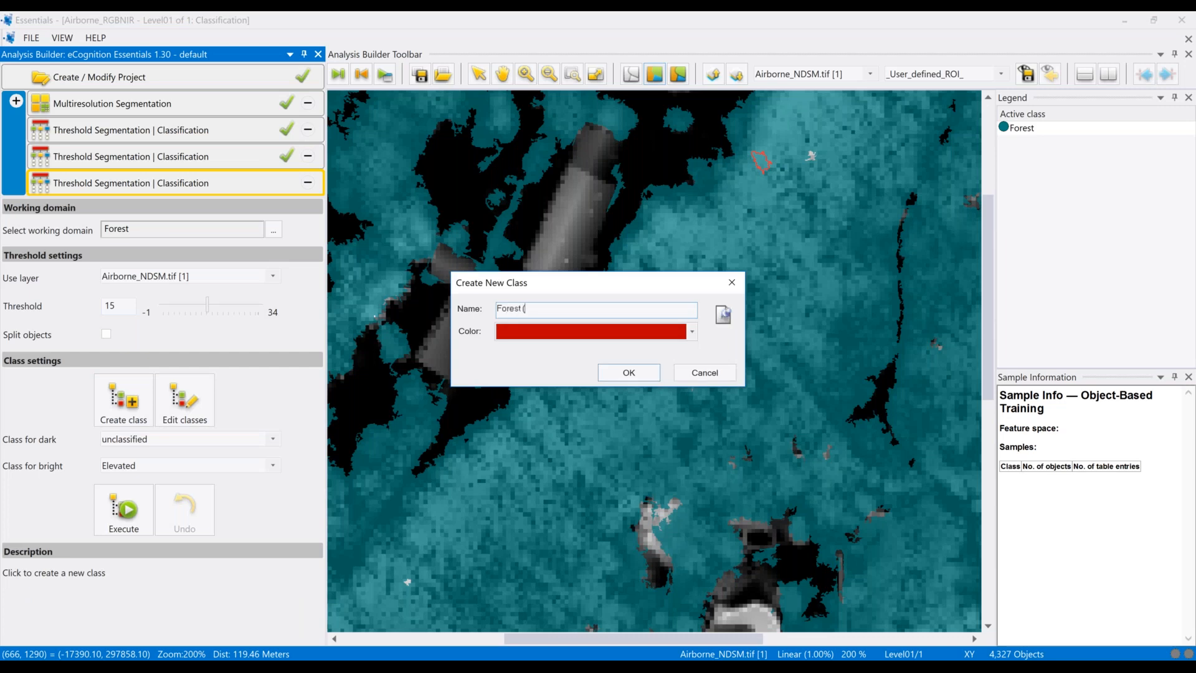
pyautogui.write('>15m)')
pyautogui.click(691, 331)
pyautogui.click(557, 382)
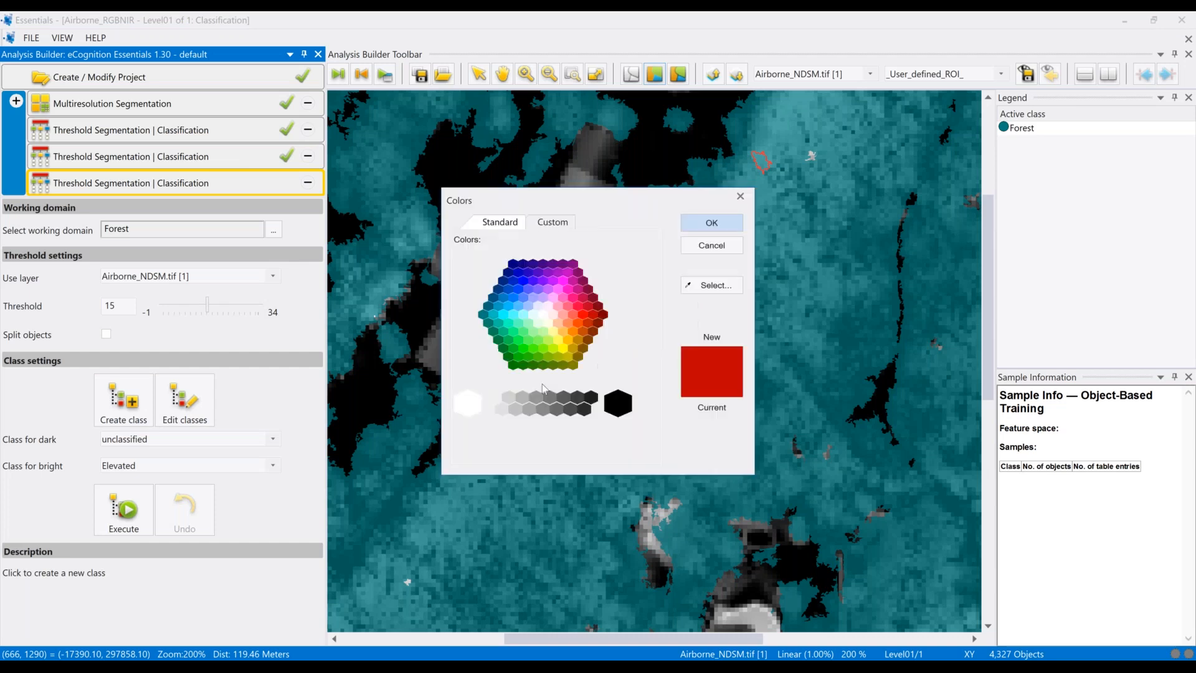
pyautogui.click(517, 368)
pyautogui.click(712, 223)
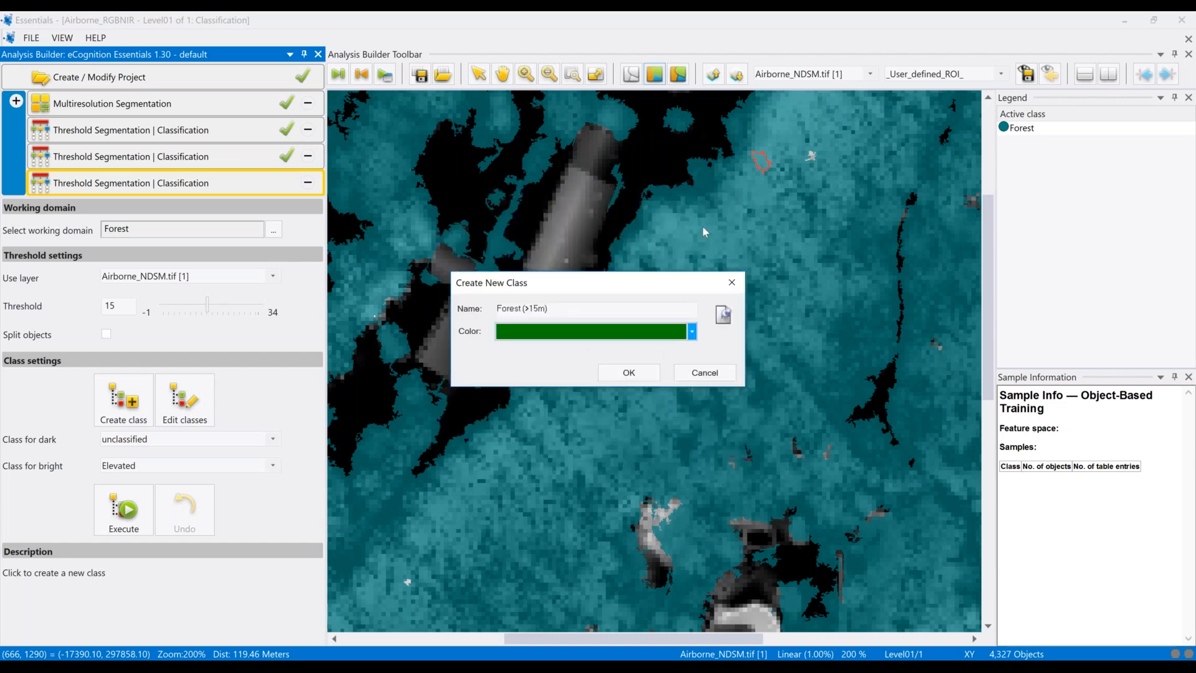
pyautogui.click(629, 372)
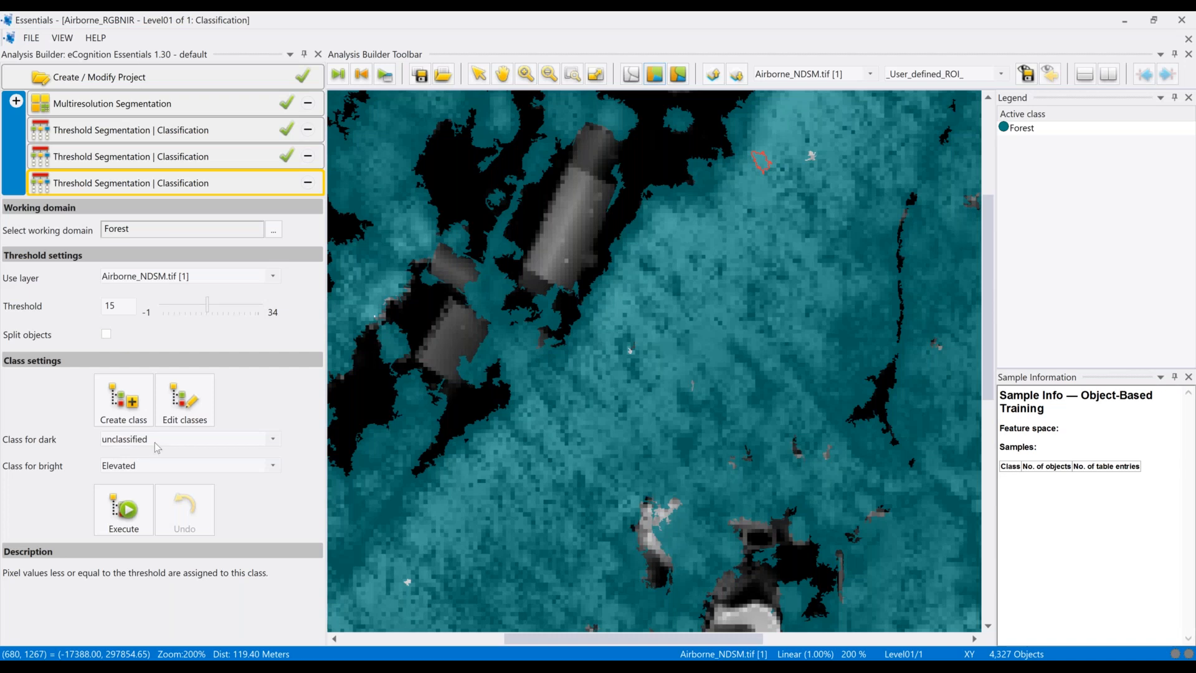
# - Assign Forest to dark values and Forest (>15m) to bright values, execute the classification, and display the image as RGB
pyautogui.click(273, 440)
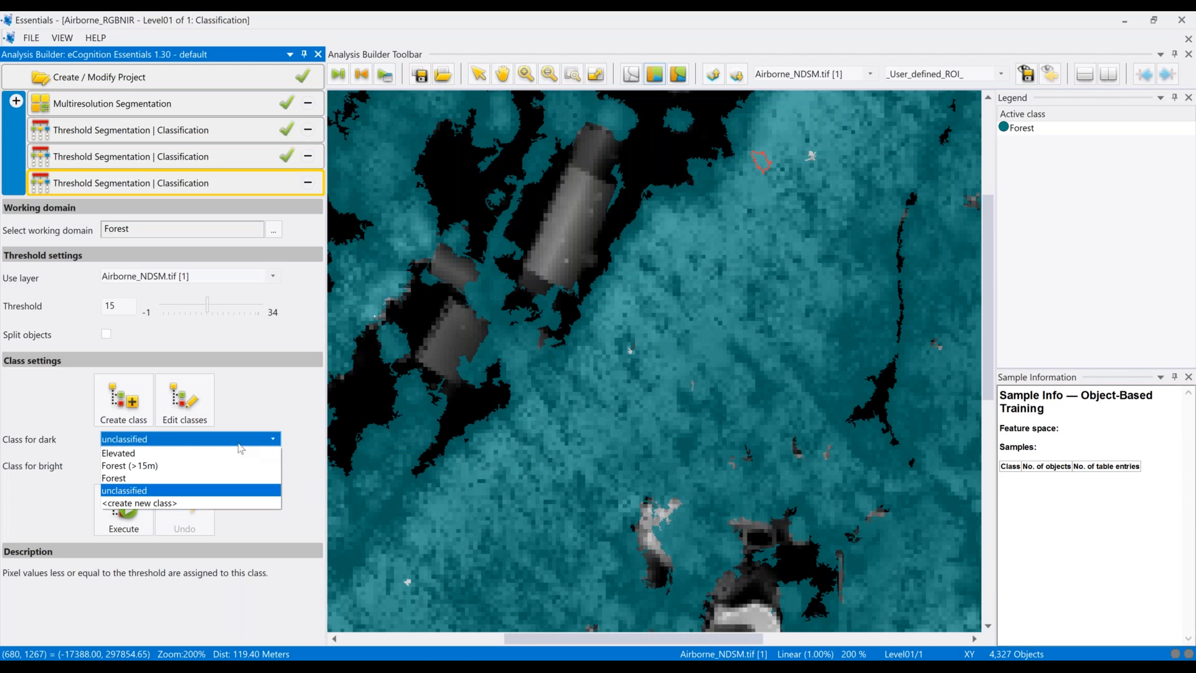
pyautogui.click(148, 480)
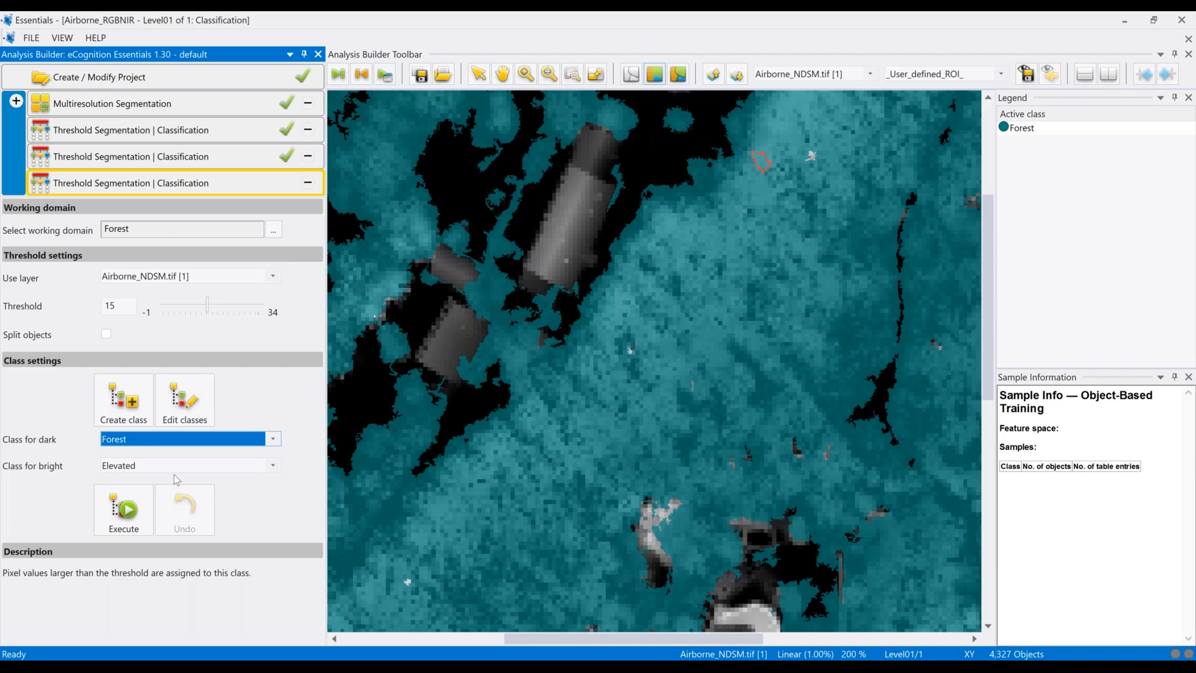
pyautogui.click(271, 469)
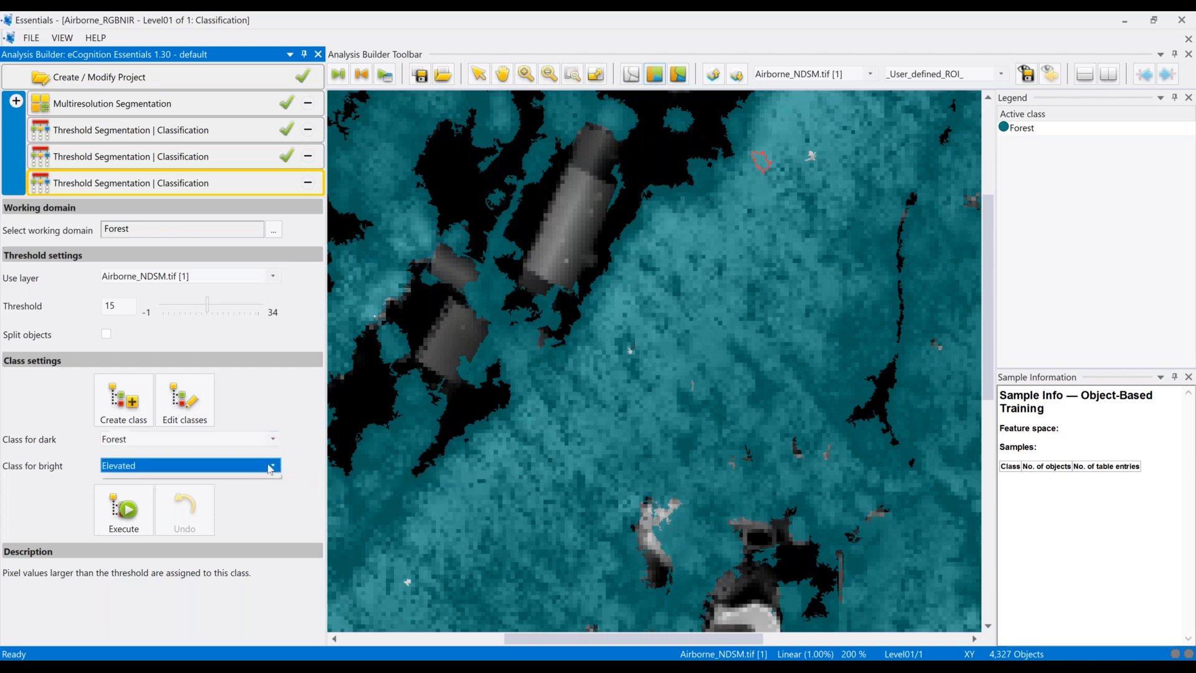
pyautogui.click(177, 493)
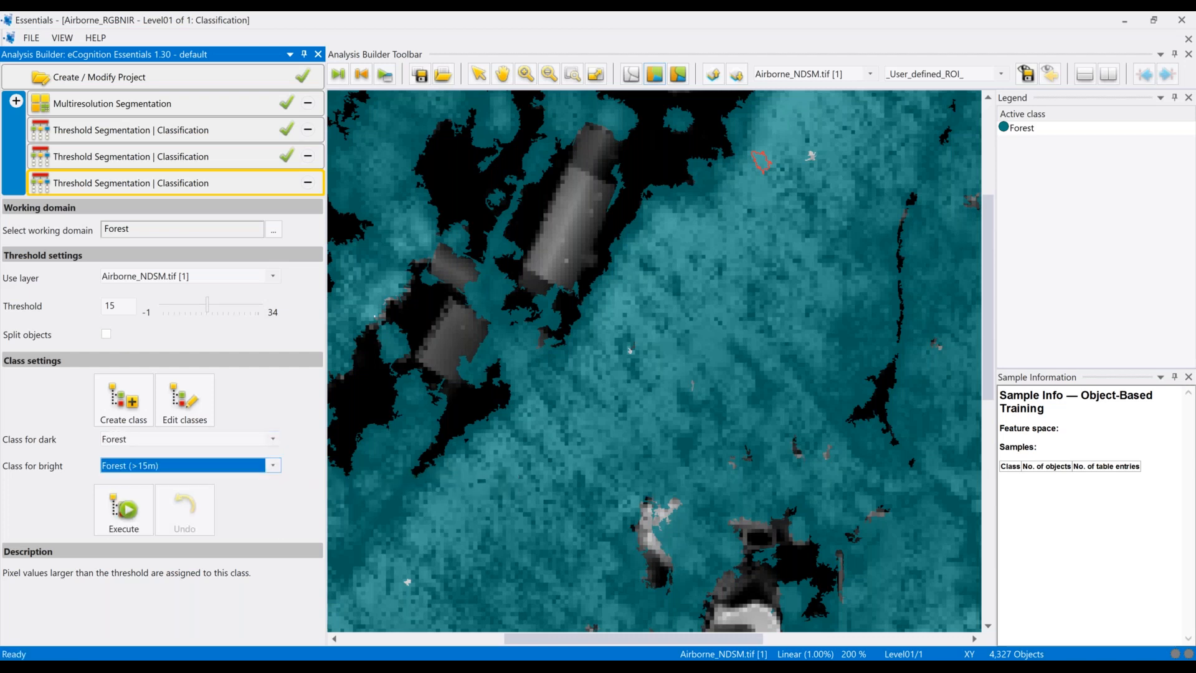
pyautogui.click(121, 508)
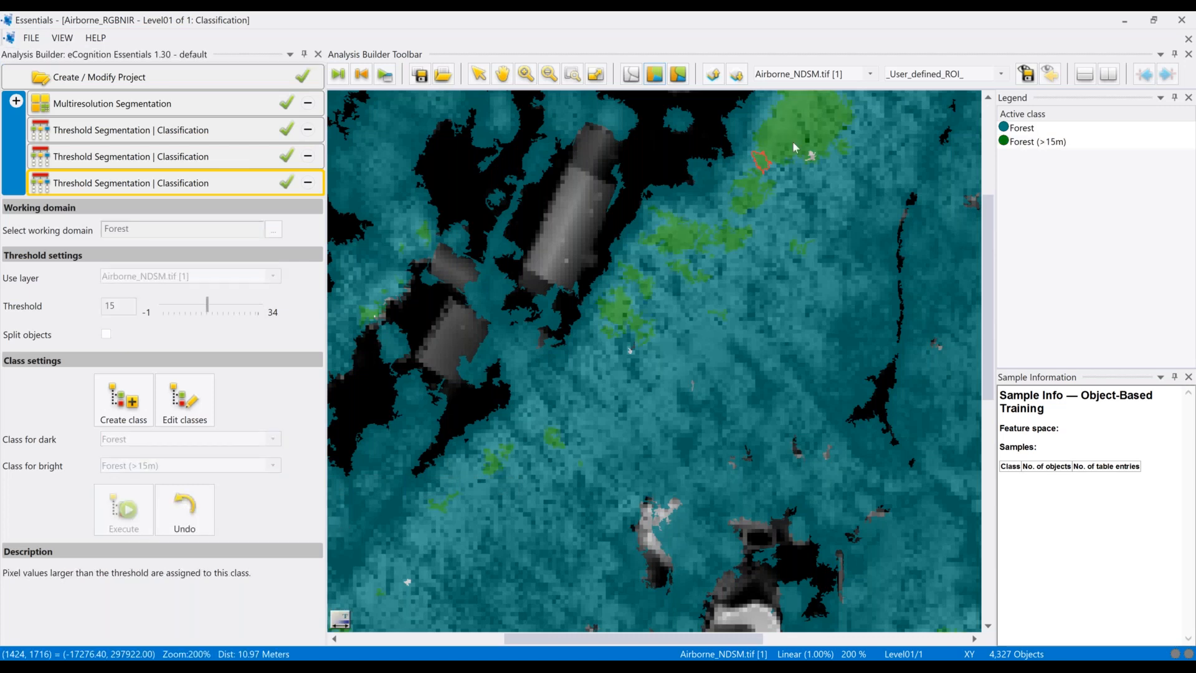
pyautogui.click(871, 75)
pyautogui.click(785, 88)
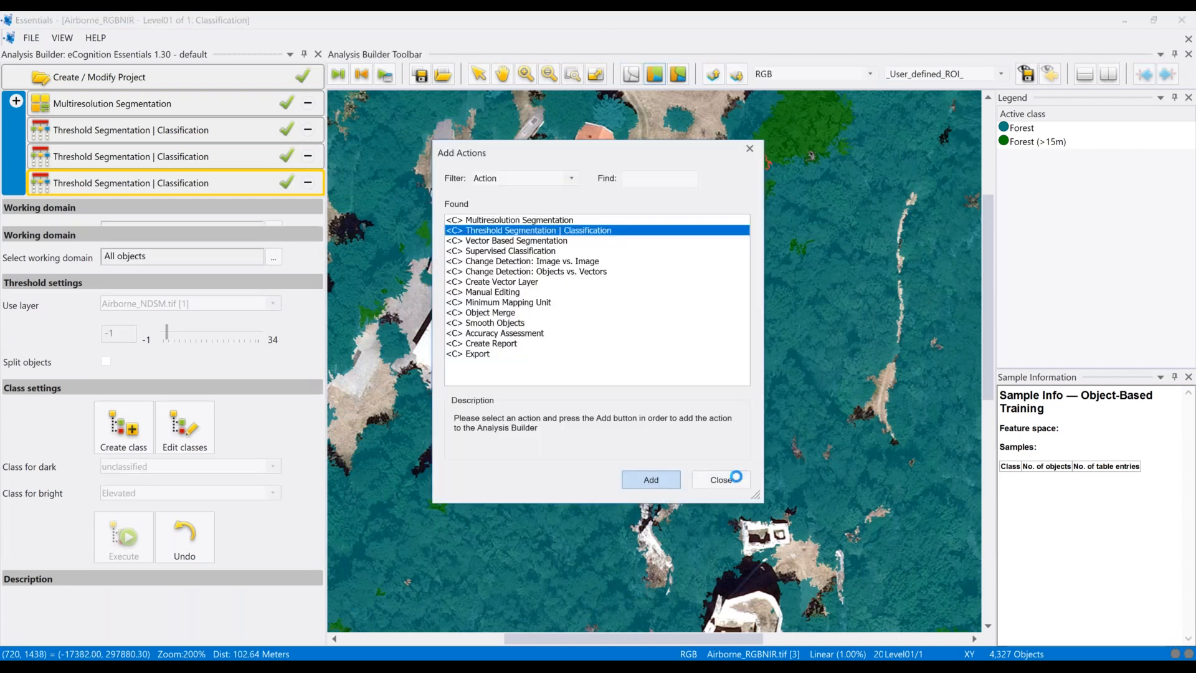
# - Add a fourth Threshold Segmentation | Classification action, restricted to Forest objects with a threshold of 10 on Airborne_NDSM.tif [1]
pyautogui.click(733, 477)
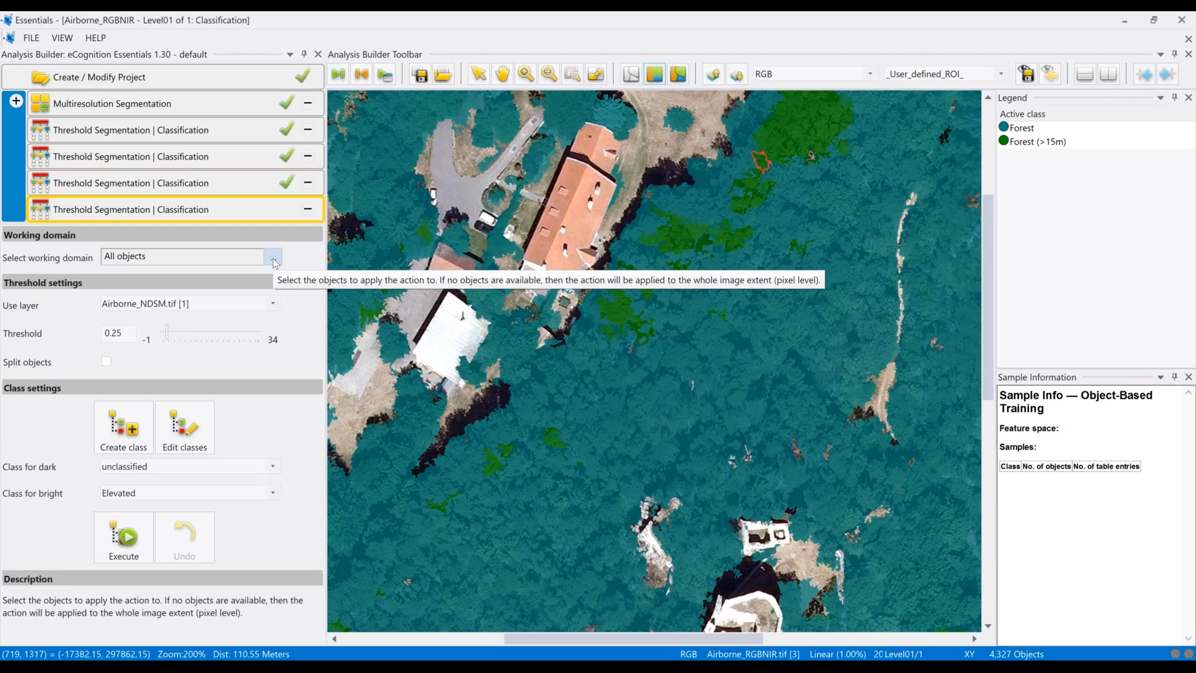
pyautogui.click(273, 257)
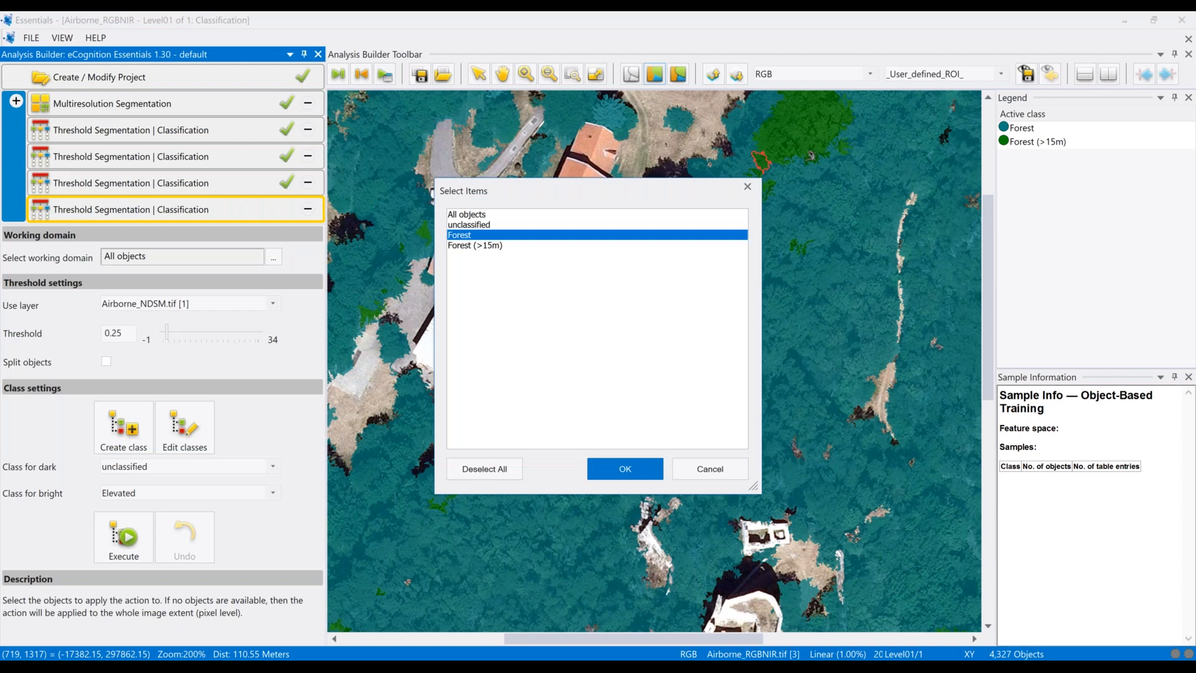
pyautogui.click(625, 469)
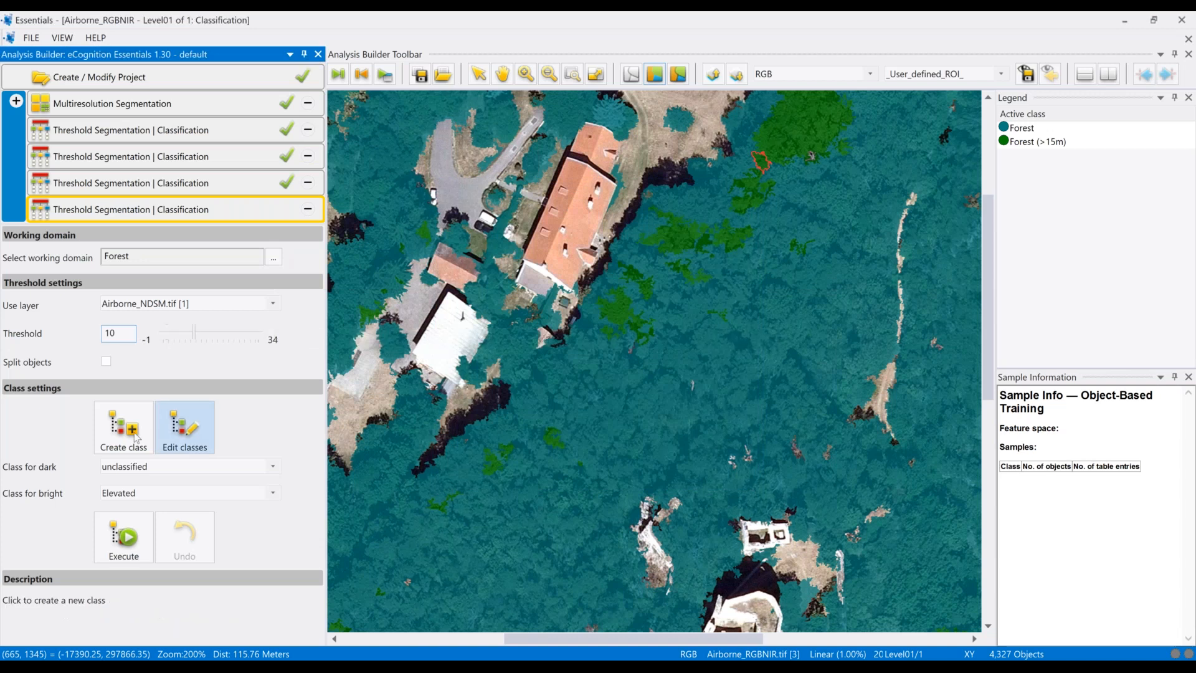
# - Create a new class named Forest (10-15m) with a medium green colour
pyautogui.click(138, 438)
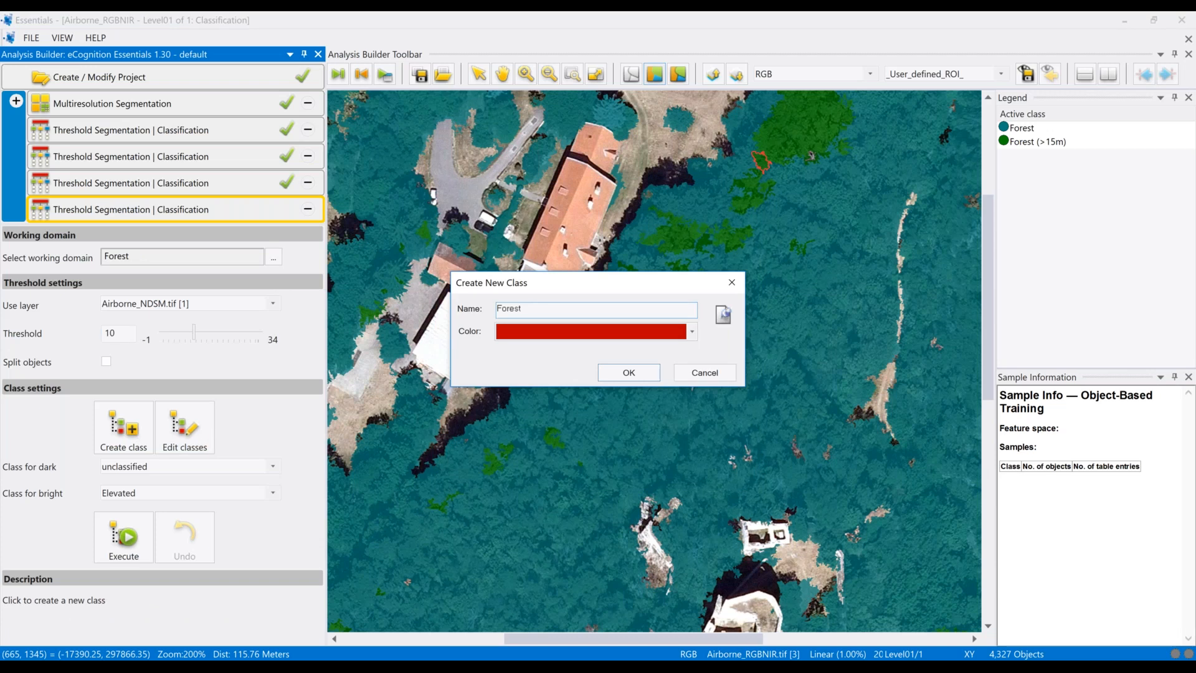
pyautogui.write('Forest (10-15m)')
pyautogui.click(692, 336)
pyautogui.click(564, 381)
pyautogui.click(518, 362)
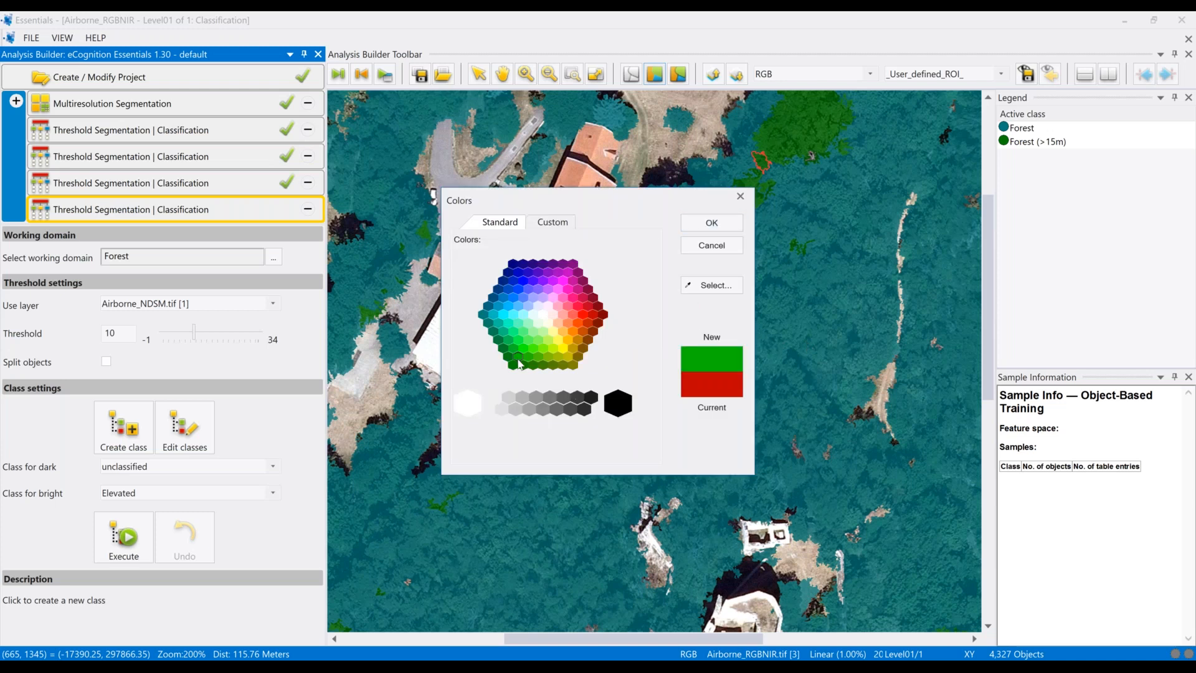
pyautogui.click(710, 223)
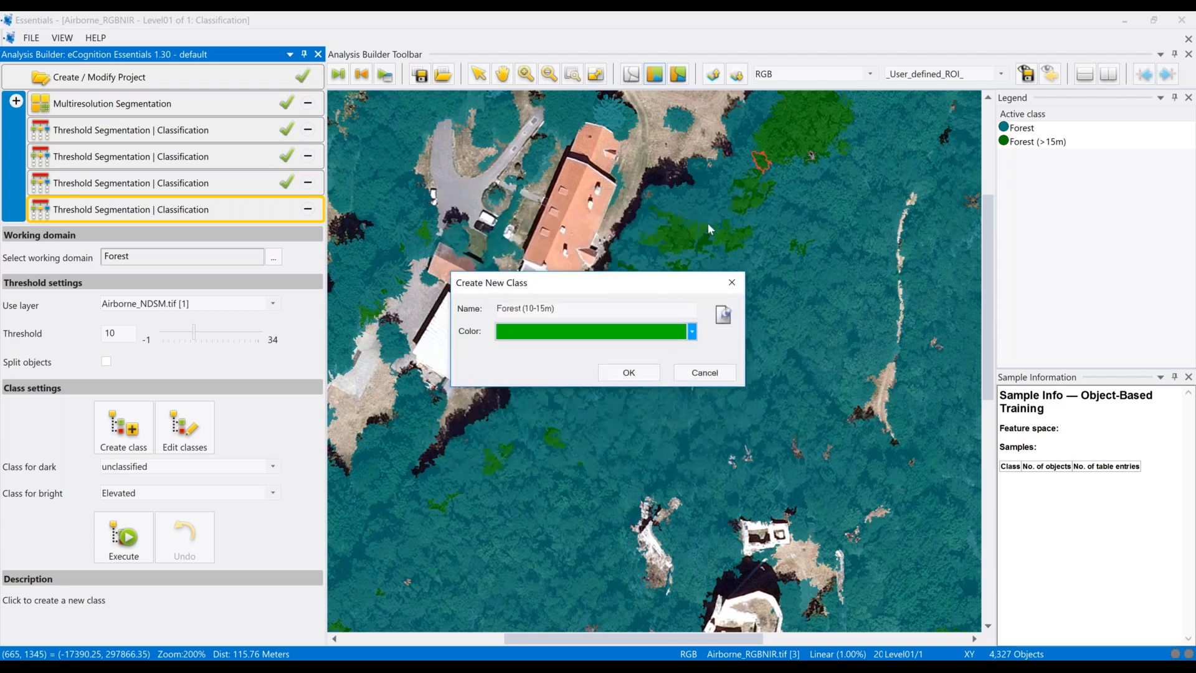
pyautogui.click(638, 375)
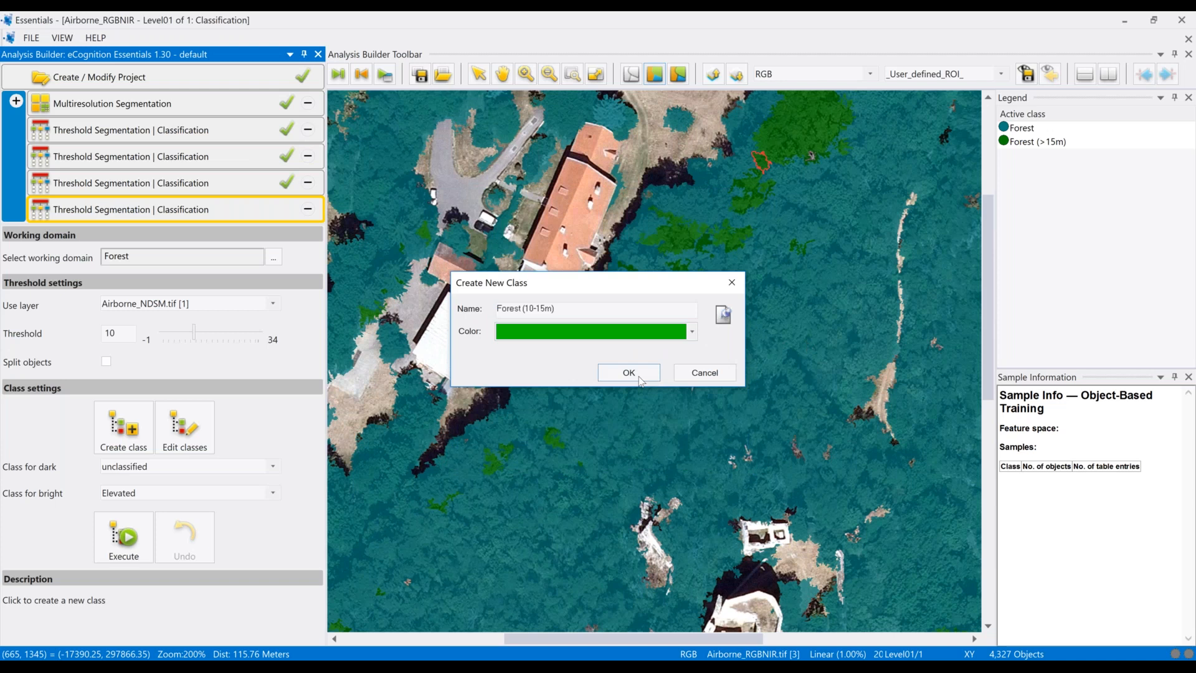
pyautogui.click(628, 372)
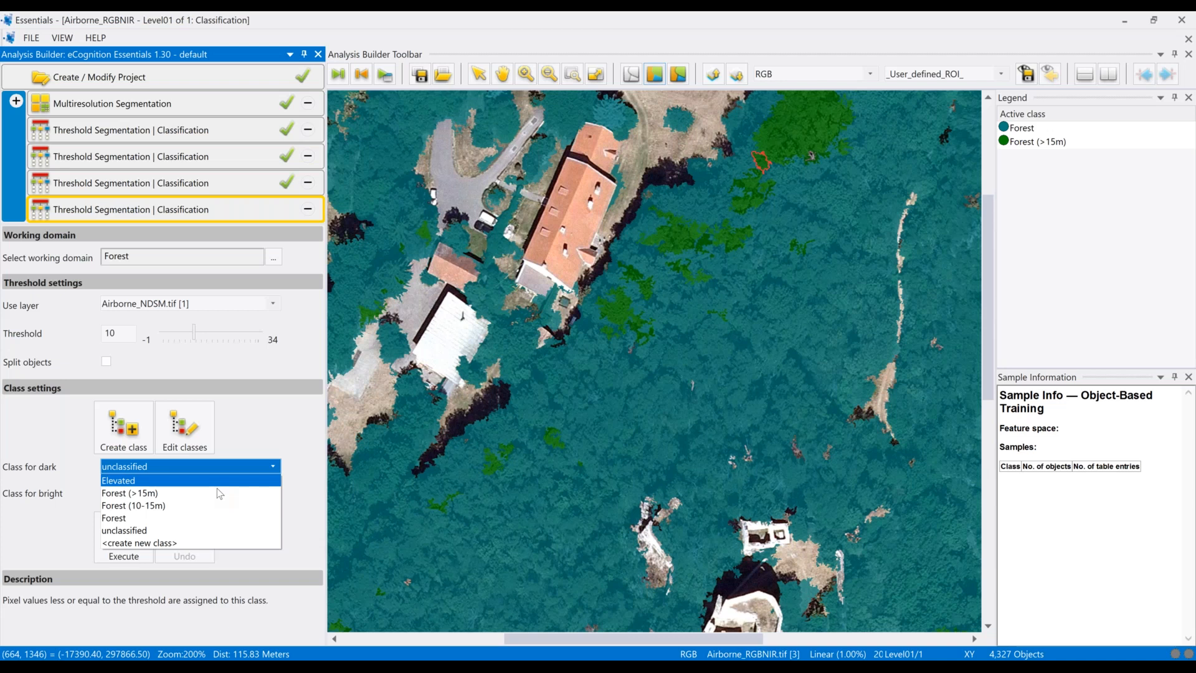
# - Assign Forest to dark values and Forest (10-15m) to bright values, and execute the threshold classification
pyautogui.click(114, 518)
pyautogui.click(187, 493)
pyautogui.click(134, 531)
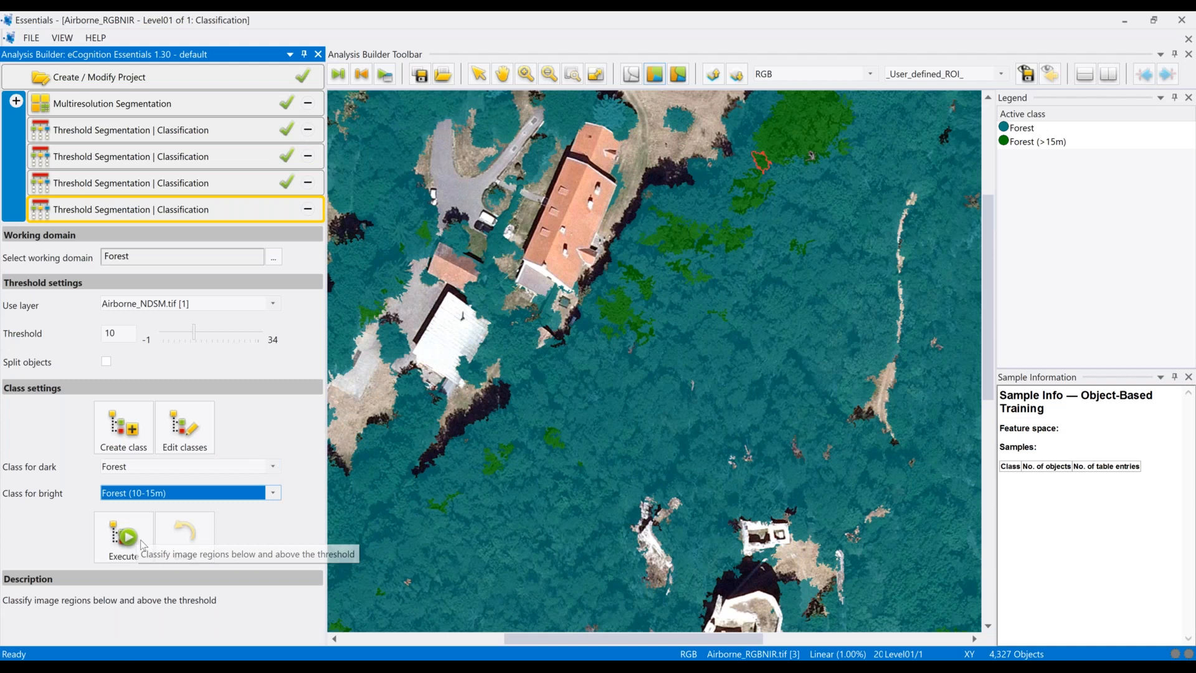
pyautogui.click(149, 541)
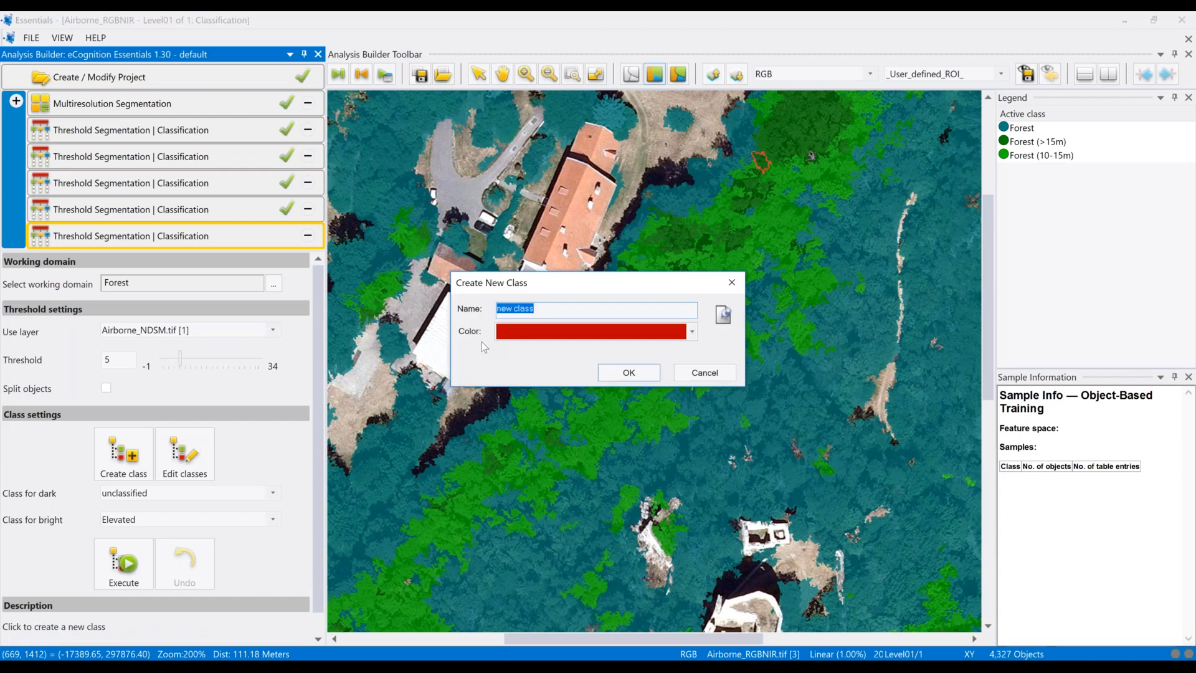
# - Name the new class Forest (5-10m), give it a bright green colour and create it
pyautogui.write('Forest (0-10m)')
pyautogui.click(692, 331)
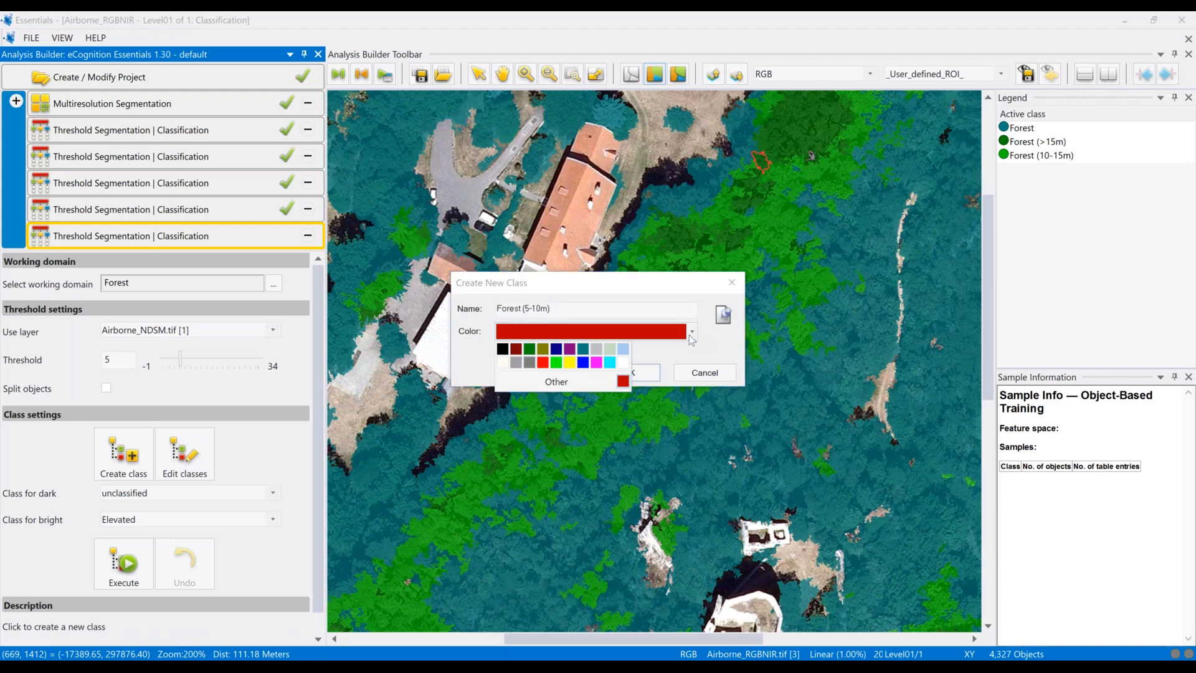
pyautogui.click(581, 379)
pyautogui.click(525, 348)
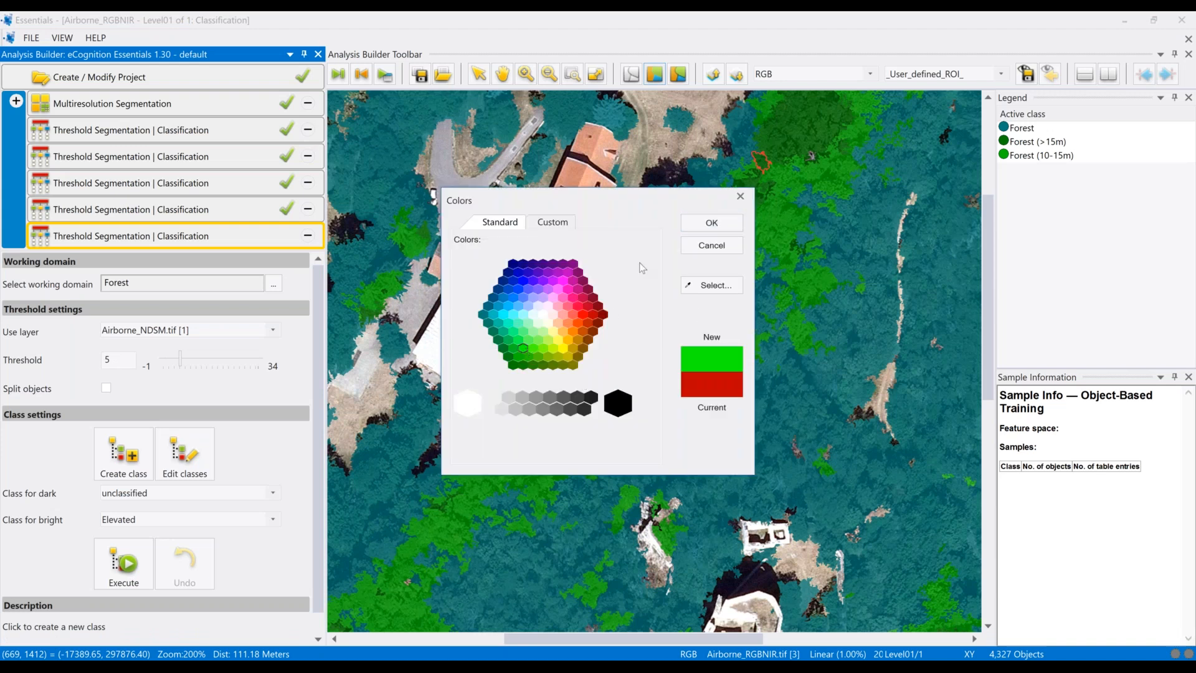
pyautogui.click(712, 223)
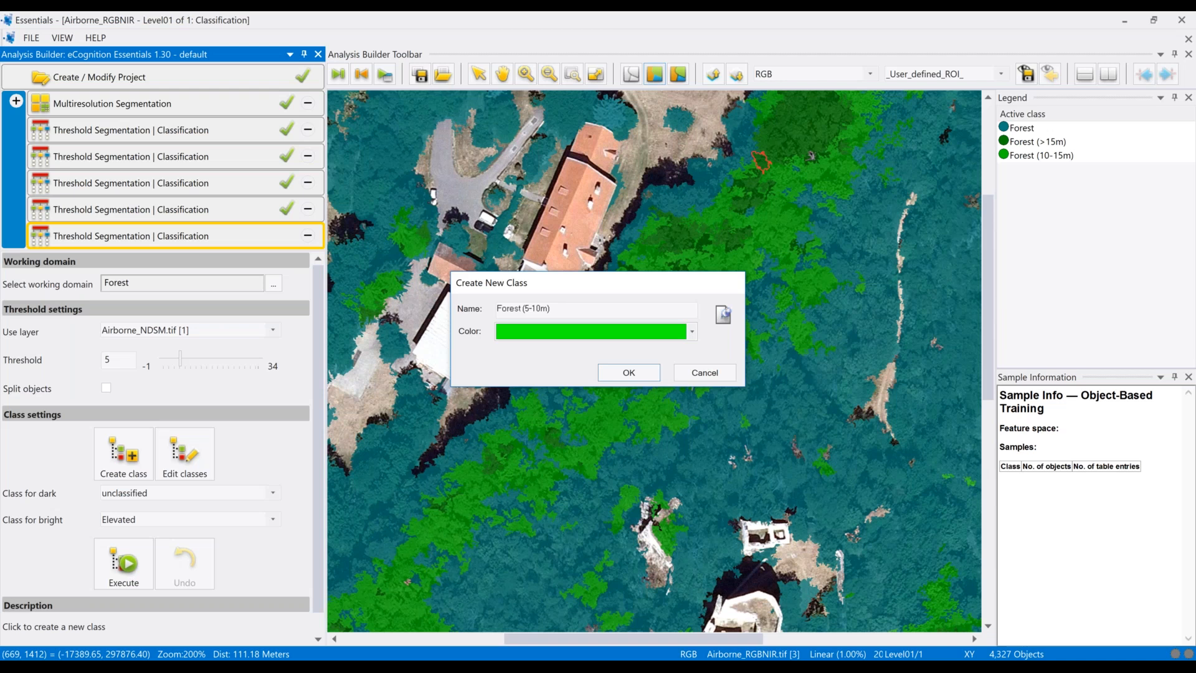
pyautogui.press('Return')
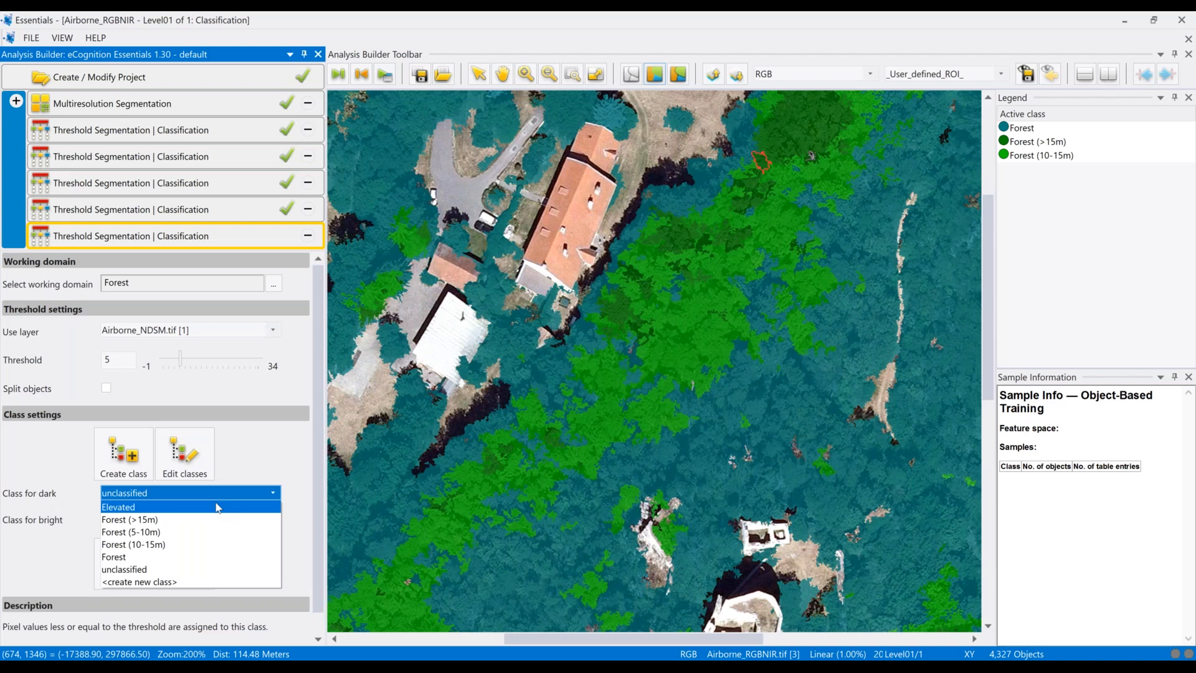
# - Assign Forest to dark values and Forest (5-10m) to bright values, and execute the threshold classification
pyautogui.click(219, 556)
pyautogui.click(219, 519)
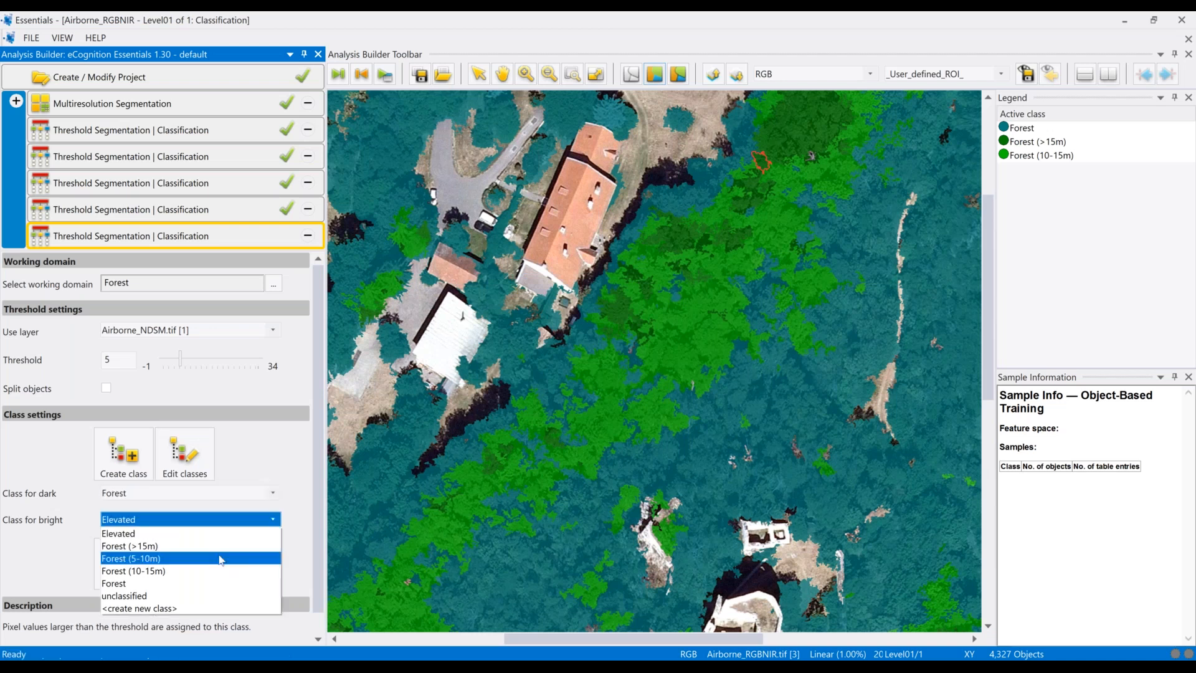
pyautogui.click(219, 559)
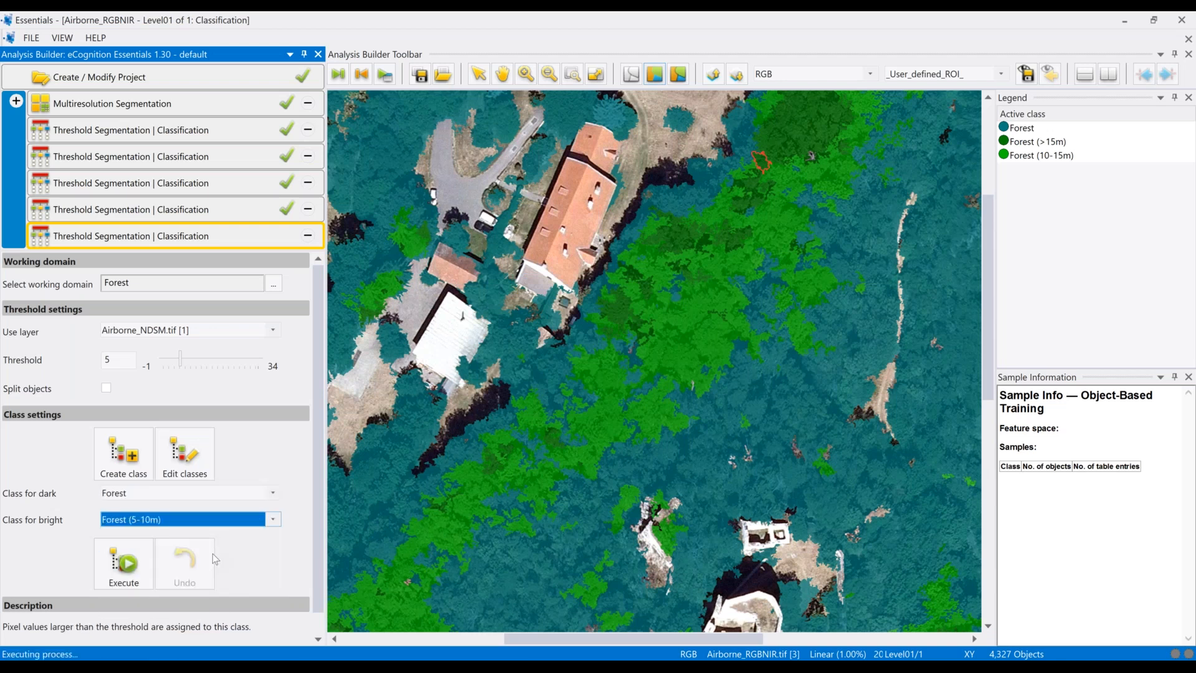
pyautogui.click(124, 564)
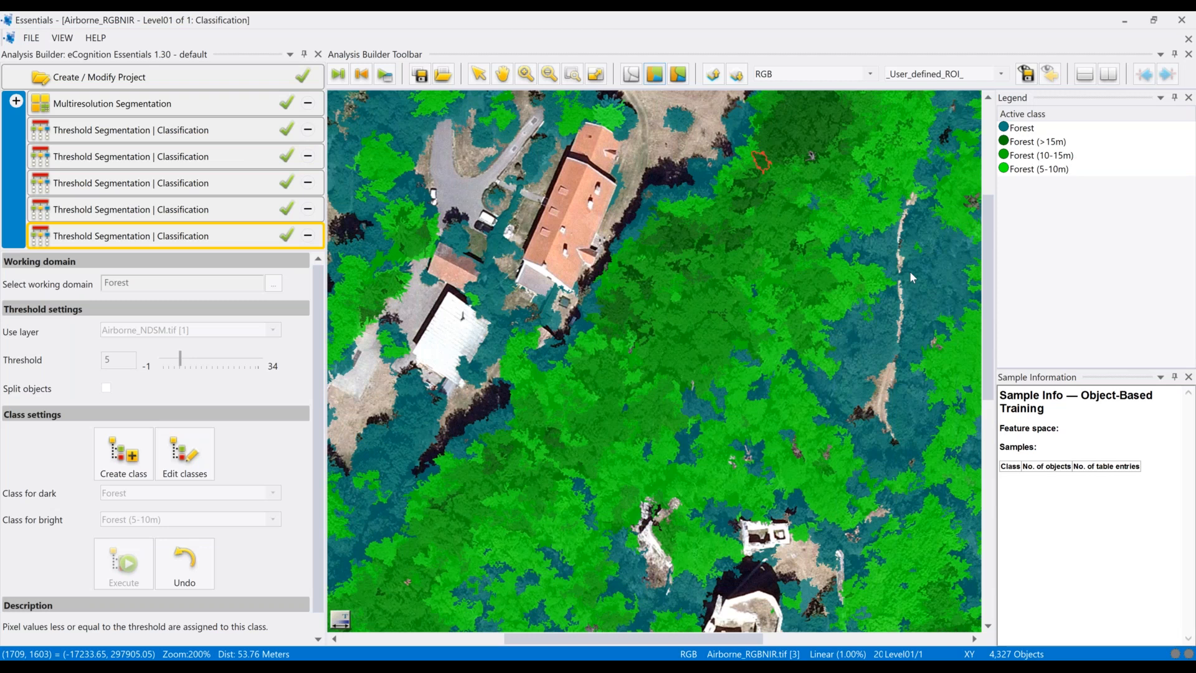
# - Auto-hide the class legend and turn on the object outlines in the image view
pyautogui.moveTo(926, 256)
pyautogui.click(1175, 98)
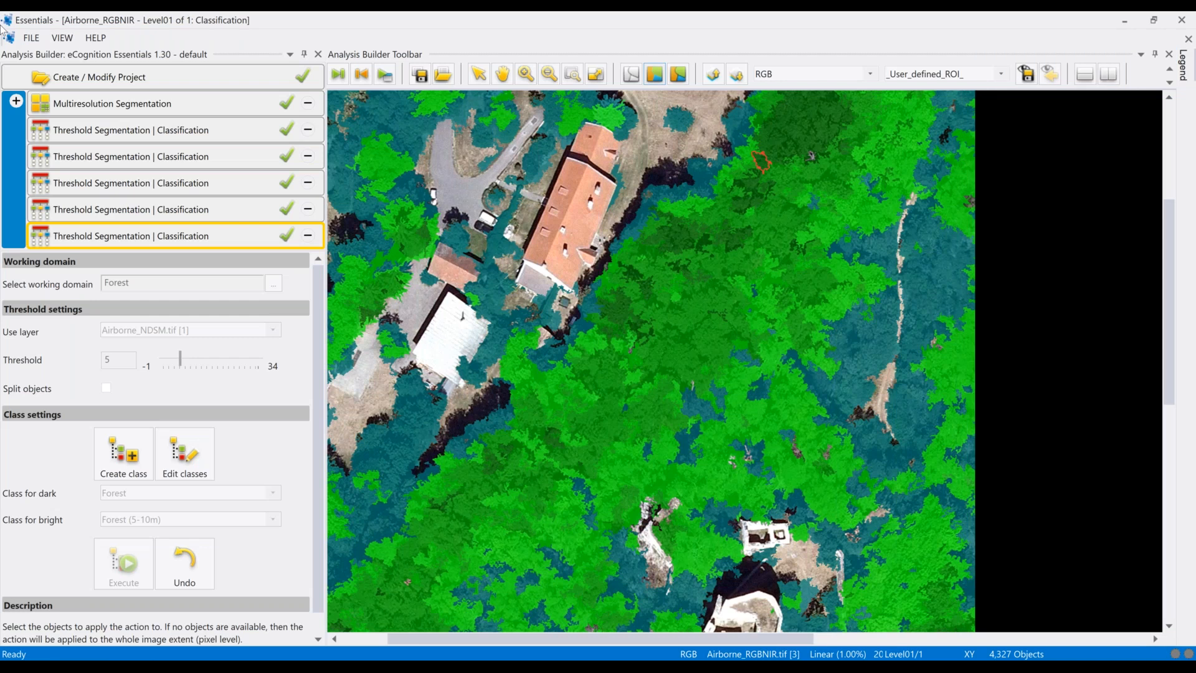
pyautogui.click(682, 75)
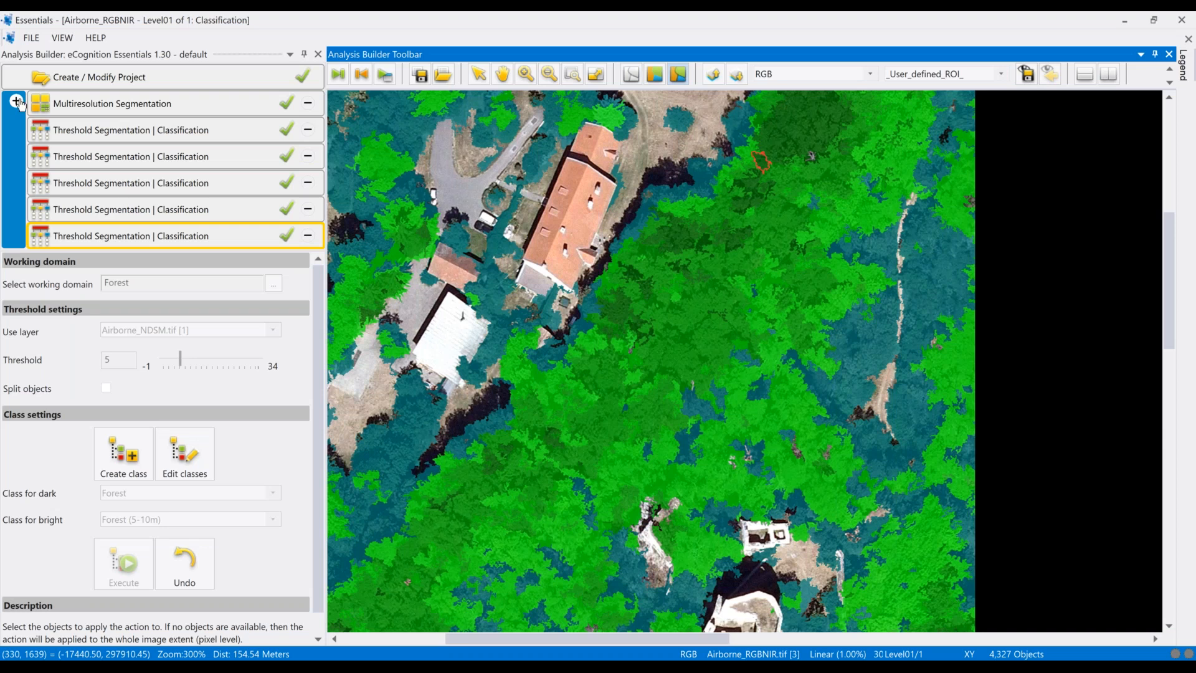
# - Add an Object Merge action after the last threshold classification
pyautogui.click(18, 103)
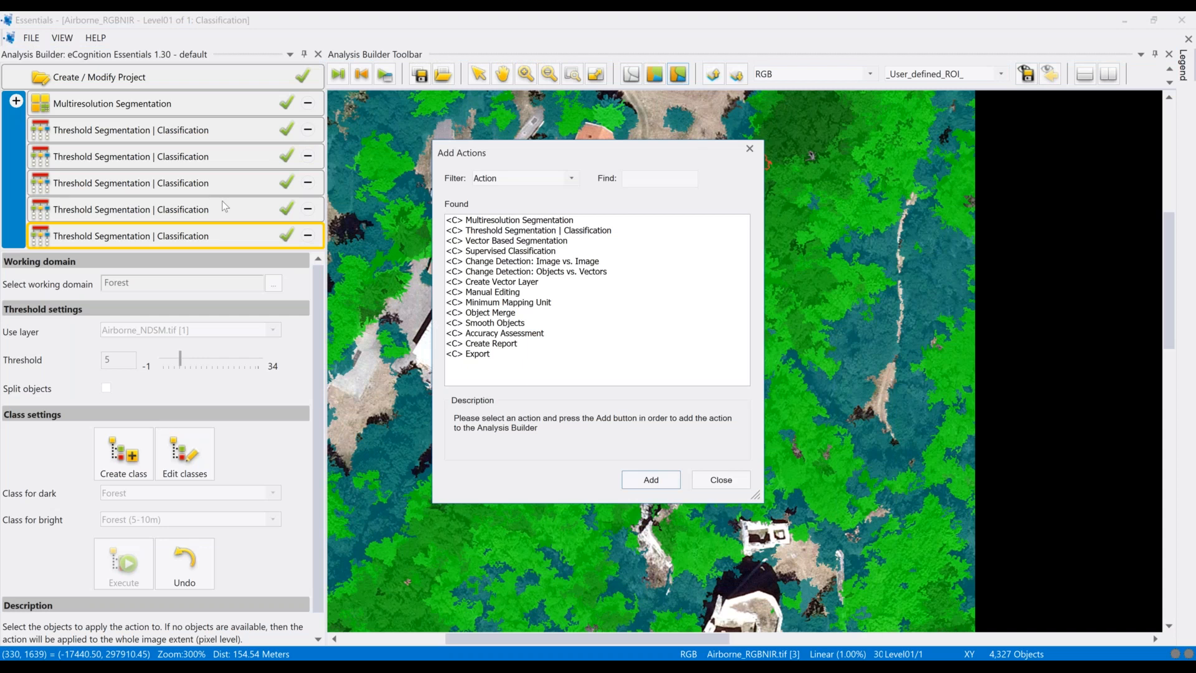
pyautogui.click(492, 313)
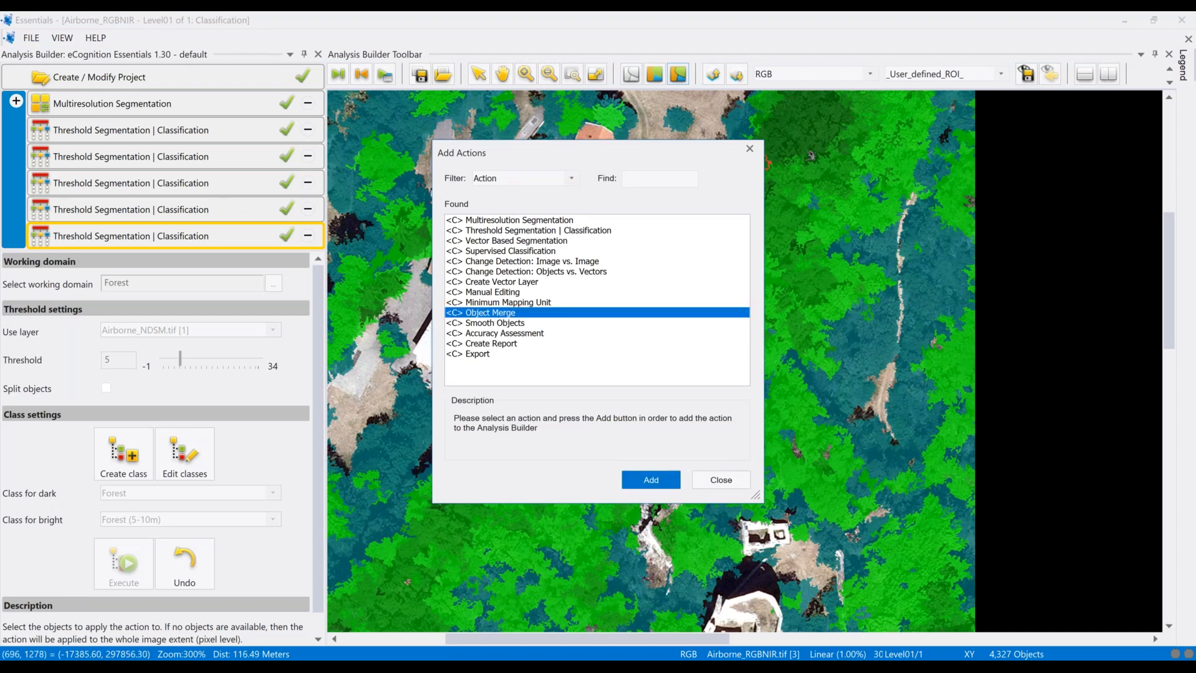
pyautogui.click(651, 480)
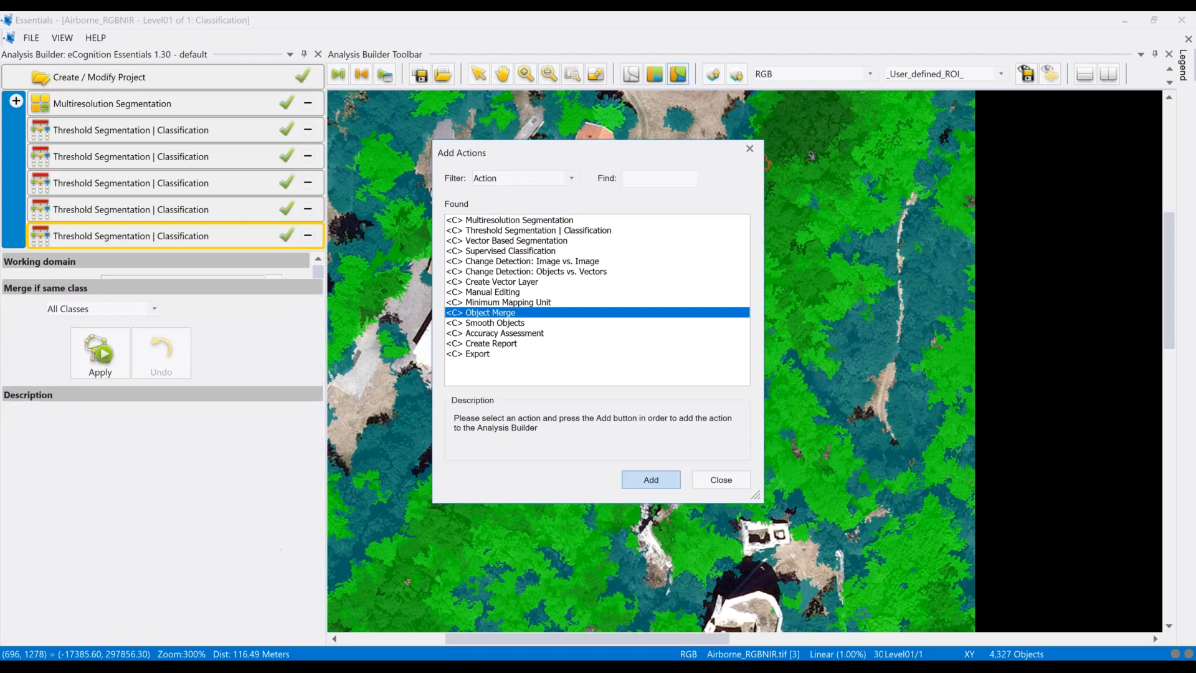
pyautogui.click(712, 486)
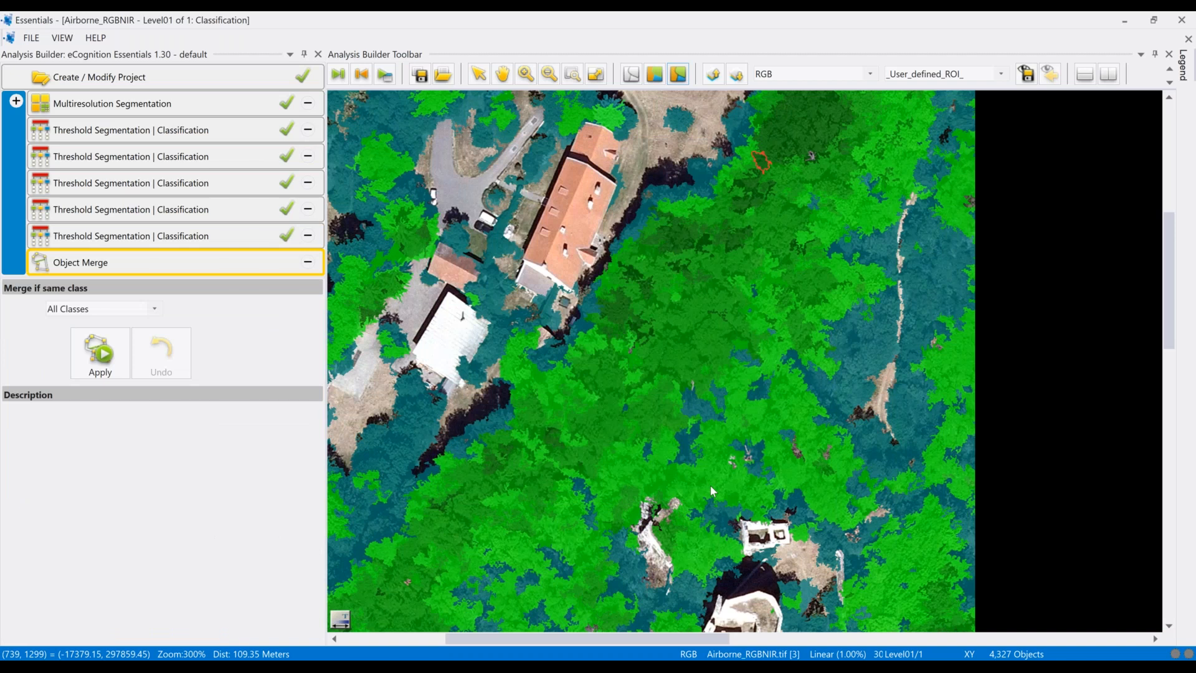
# - Merge neighbouring objects of the same class for All Classes and inspect the merged outlines across the classified area
pyautogui.click(155, 309)
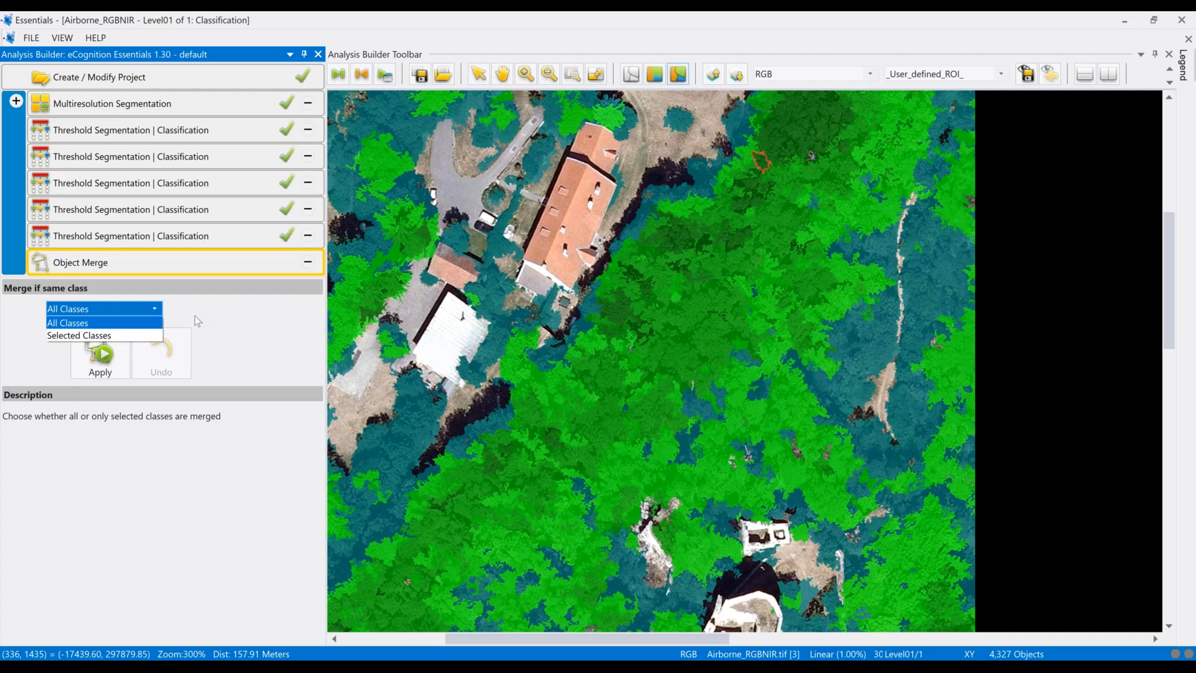
pyautogui.click(218, 320)
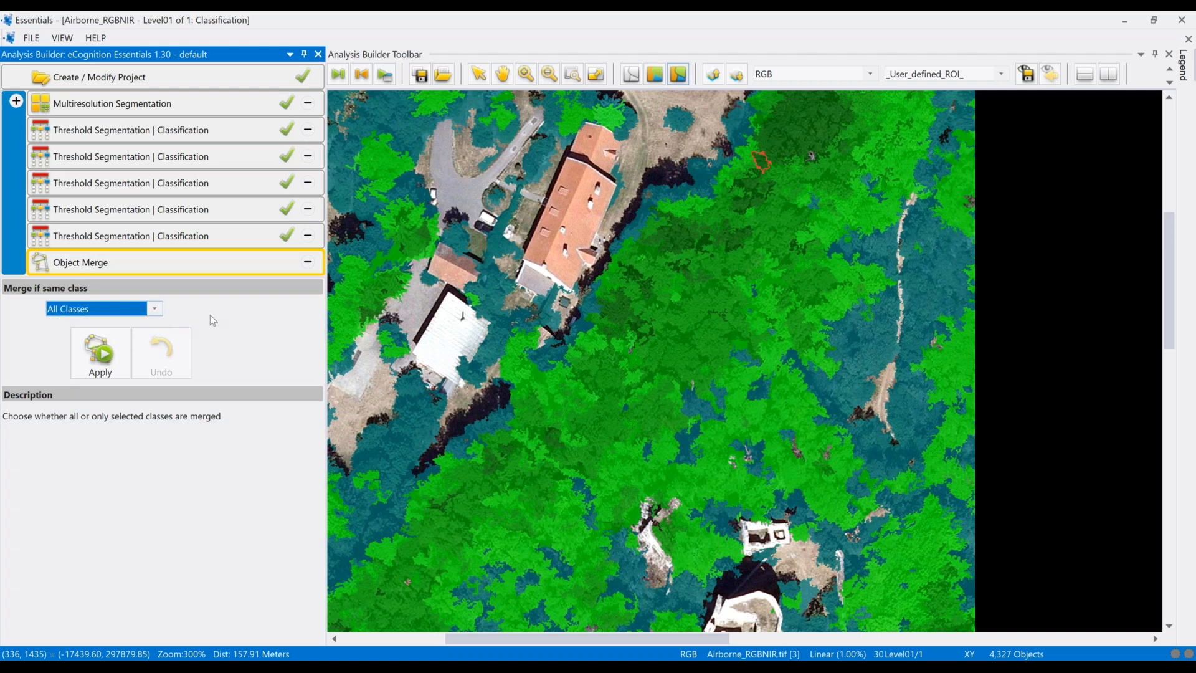
pyautogui.click(100, 356)
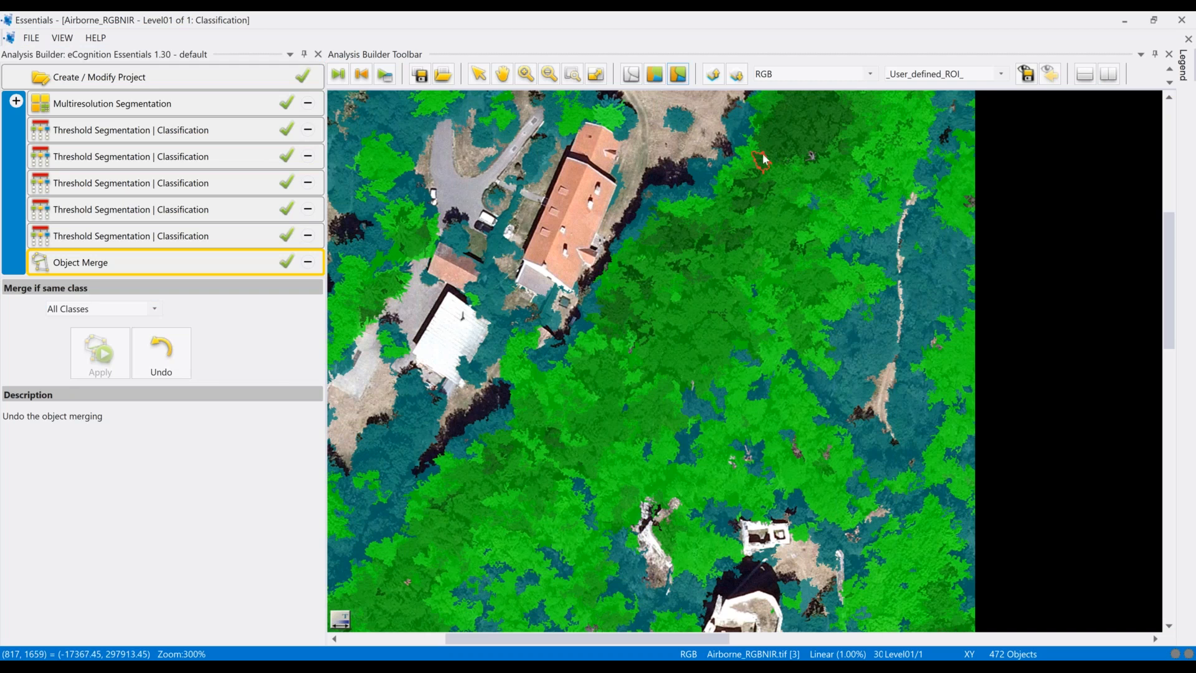
pyautogui.scroll(-1, 568, 164)
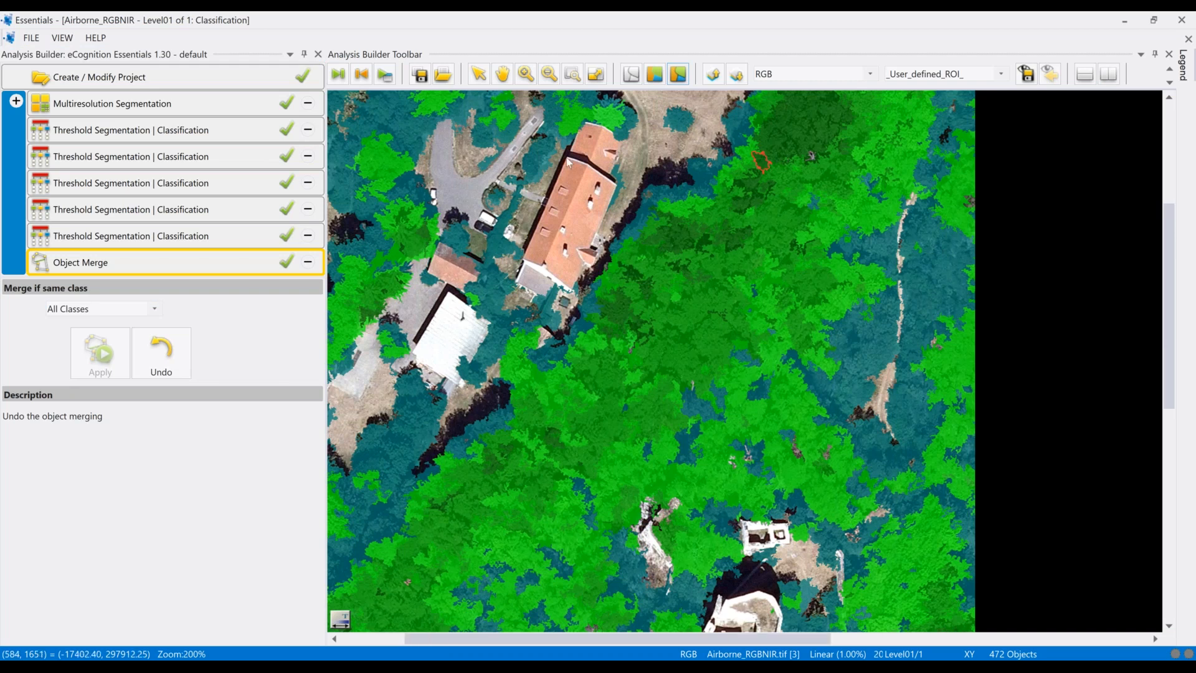
pyautogui.scroll(-2, 568, 164)
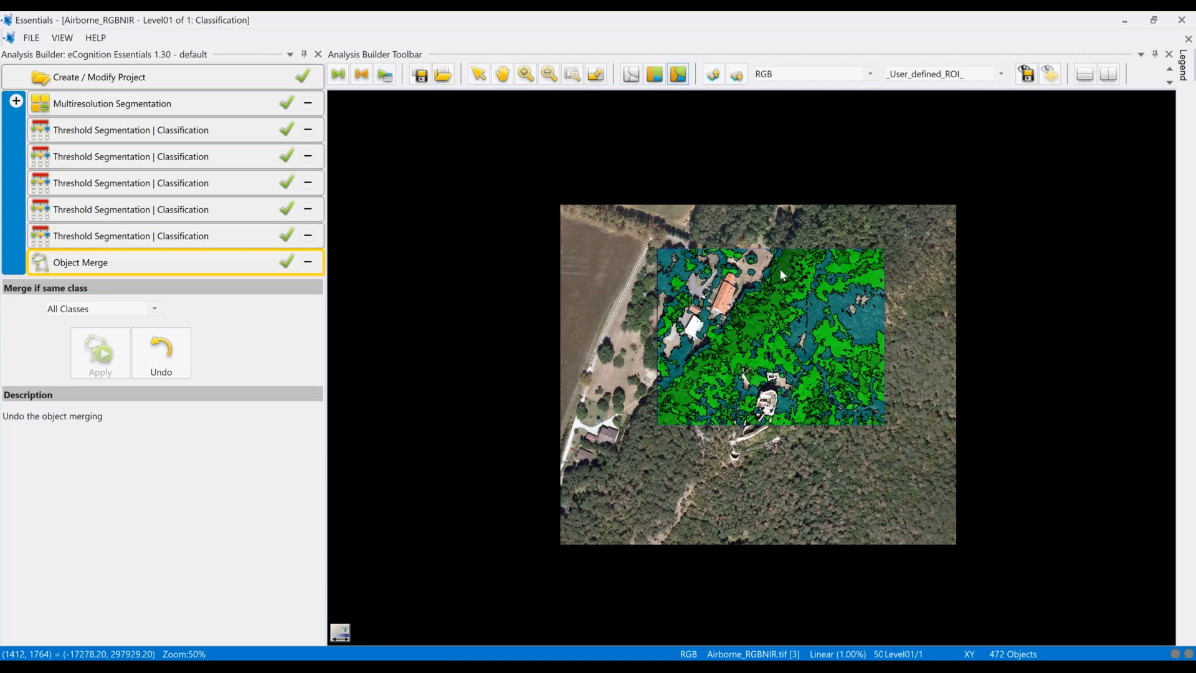
pyautogui.scroll(2, 780, 268)
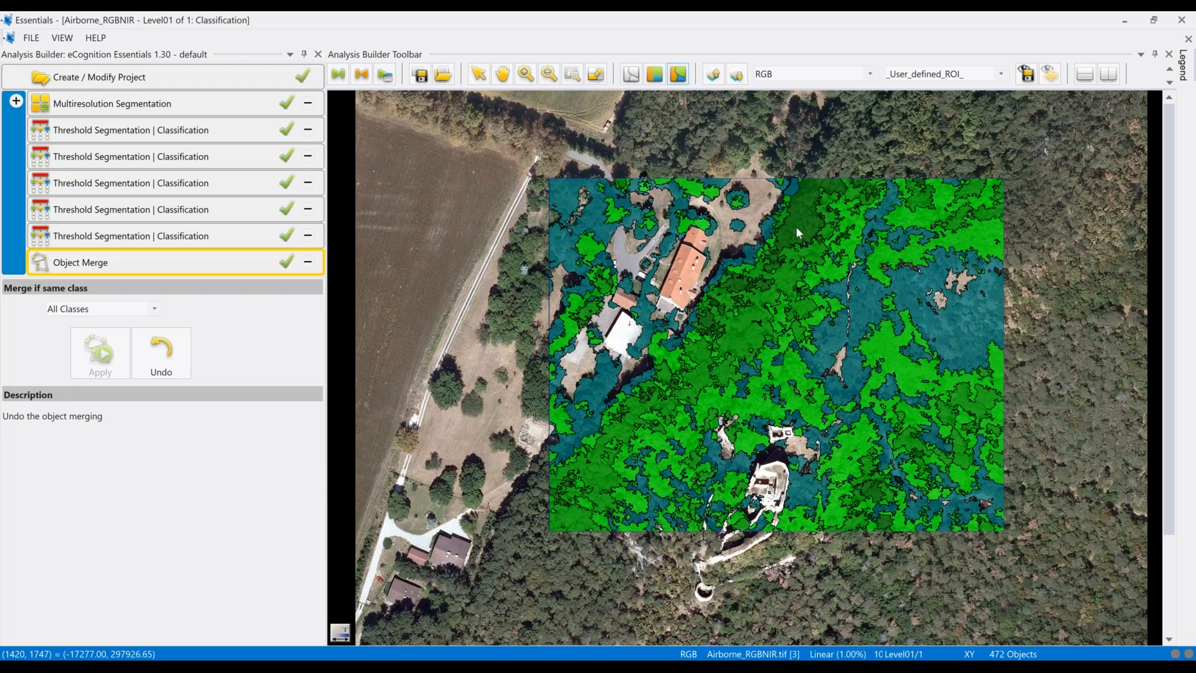
# - Add a Smooth Objects action, smooth all classes with scale 5, and inspect the smoothed forest outlines
pyautogui.moveTo(743, 154)
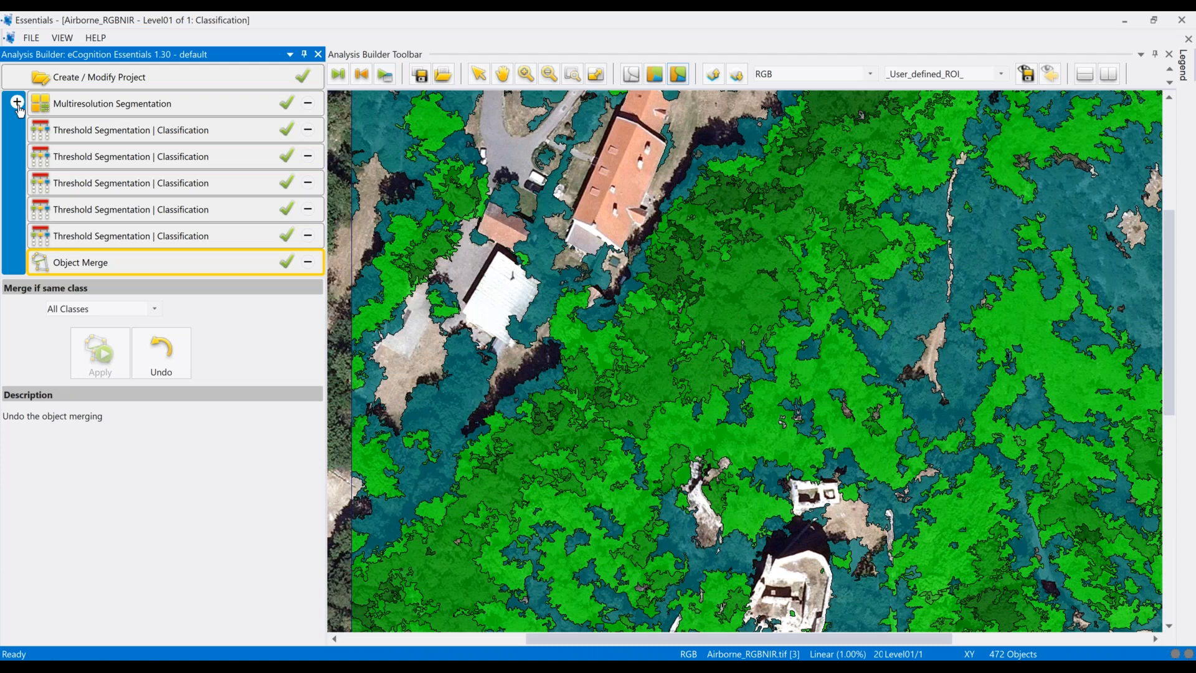
pyautogui.click(16, 102)
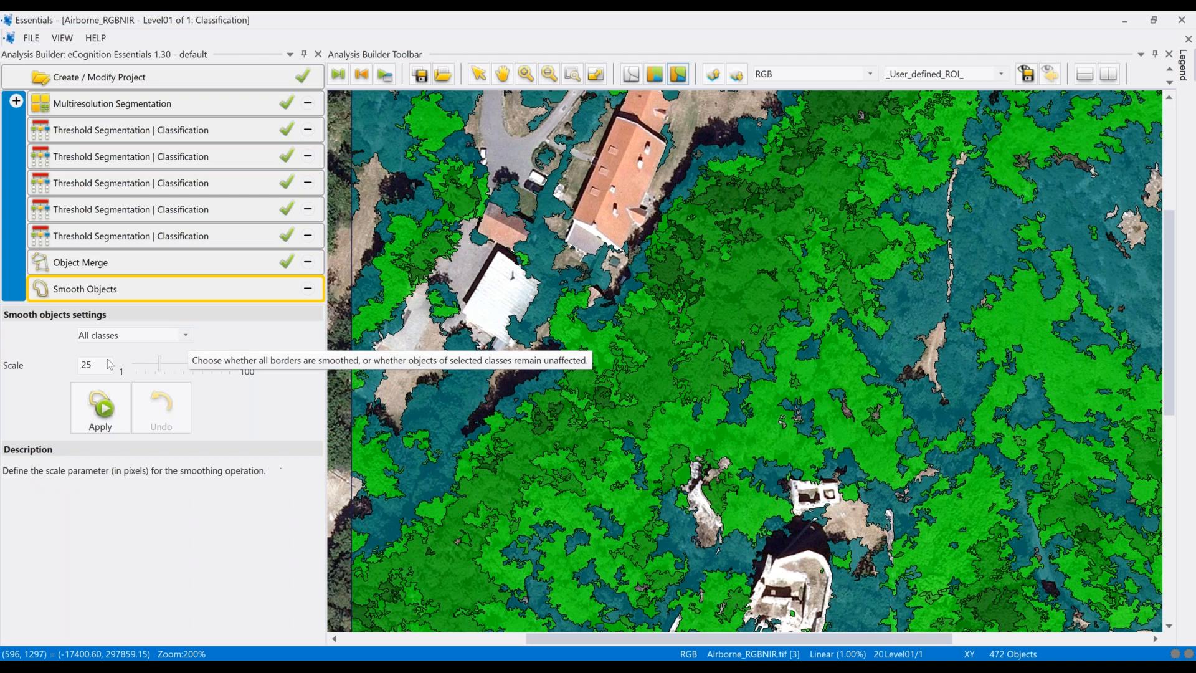
pyautogui.click(88, 367)
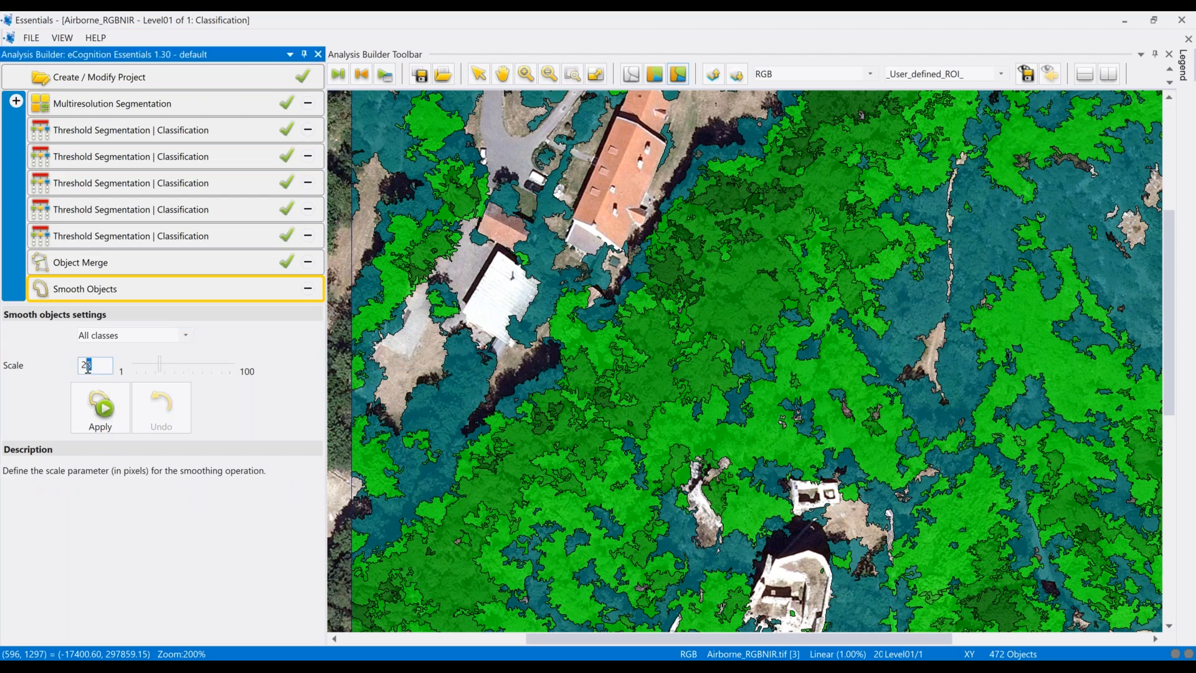
pyautogui.press('BackSpace')
pyautogui.click(100, 408)
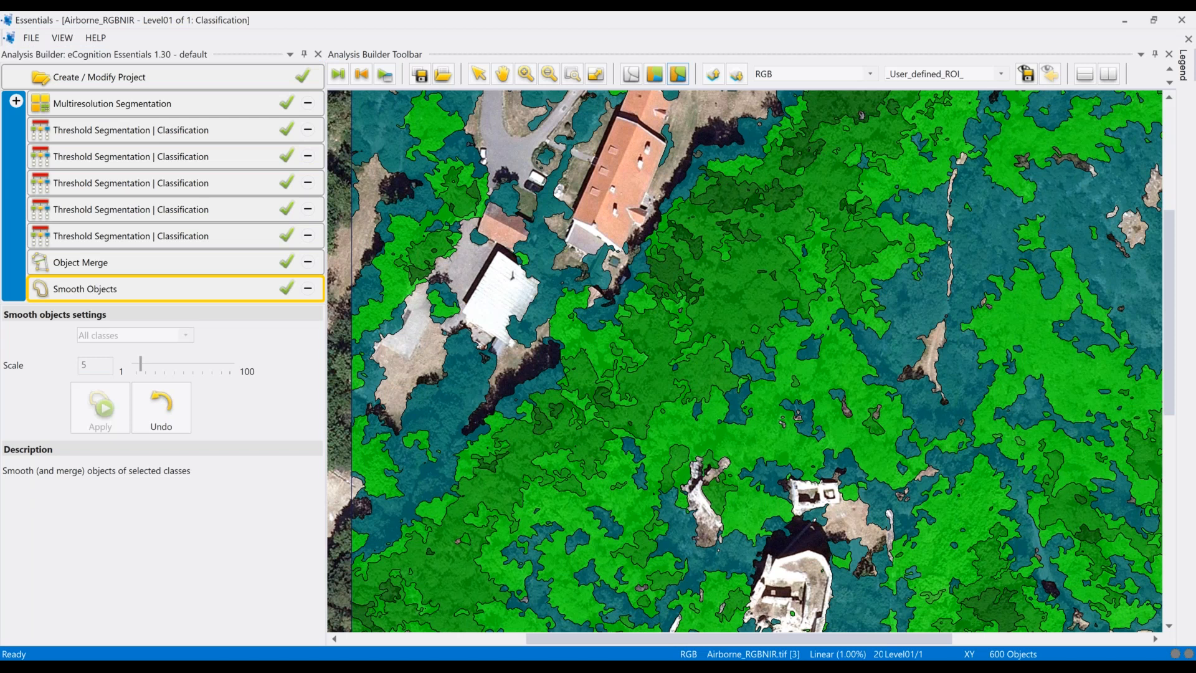
pyautogui.scroll(3, 640, 466)
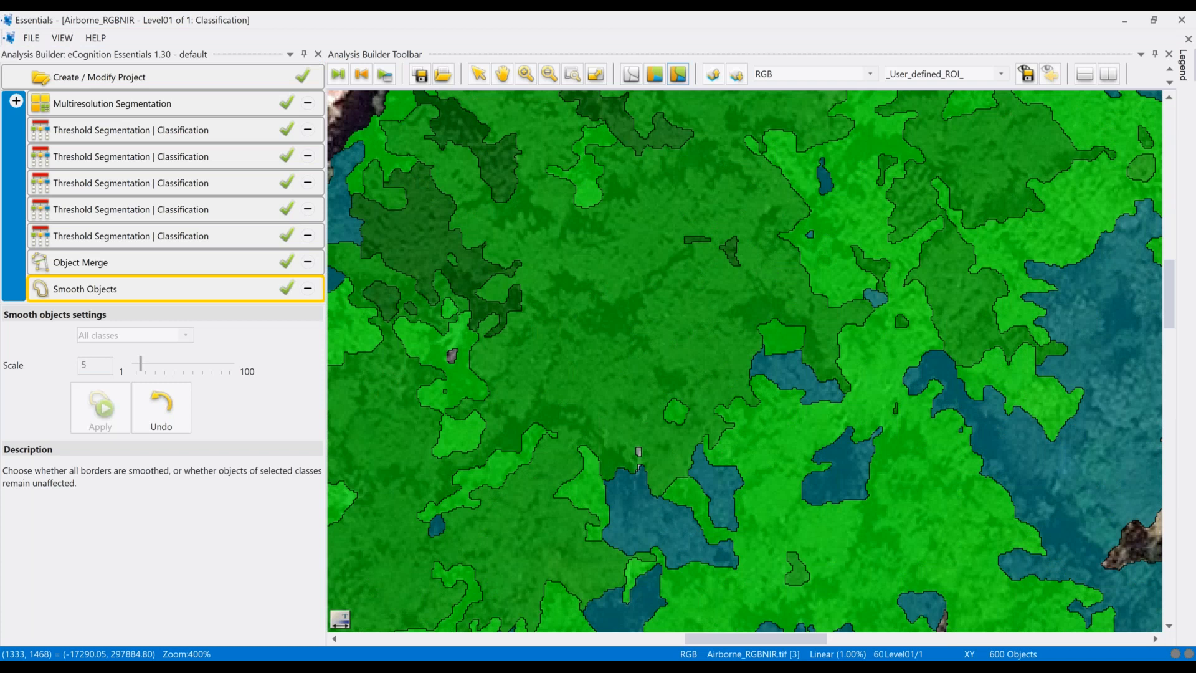
pyautogui.scroll(-1, 780, 206)
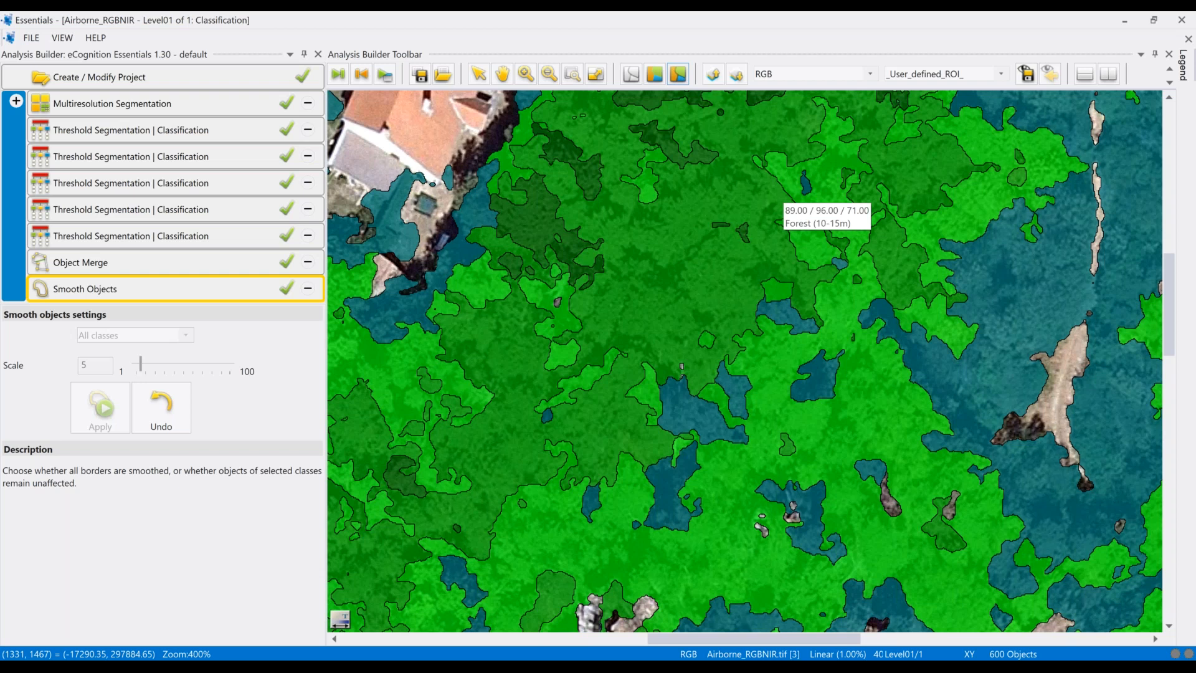
pyautogui.scroll(-1, 837, 179)
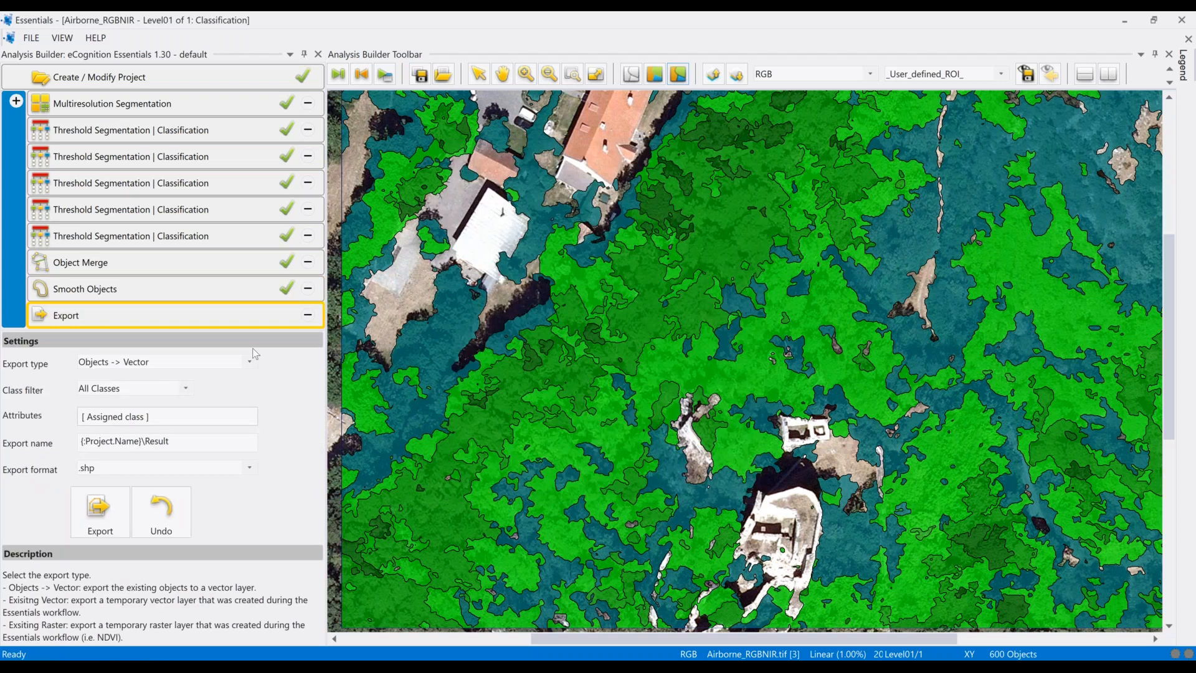
# - Export the objects of all classes as a vector in .shp format with the assigned class attribute, named {:Project.Name}\Result
pyautogui.click(250, 361)
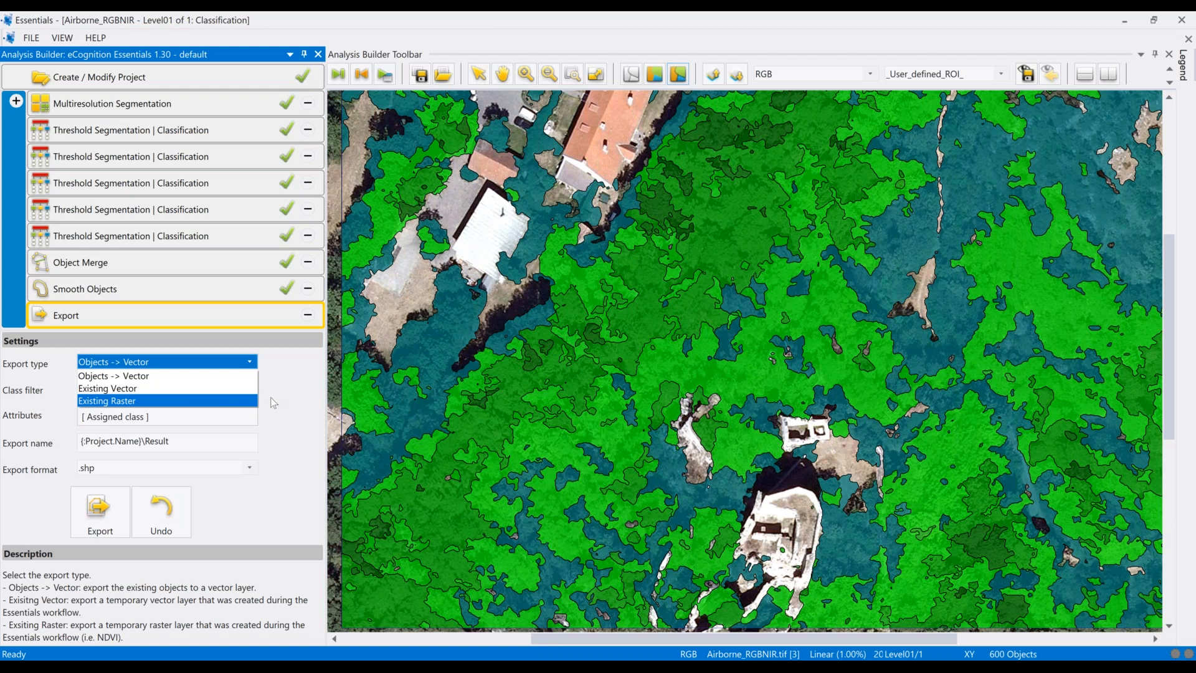
pyautogui.click(290, 396)
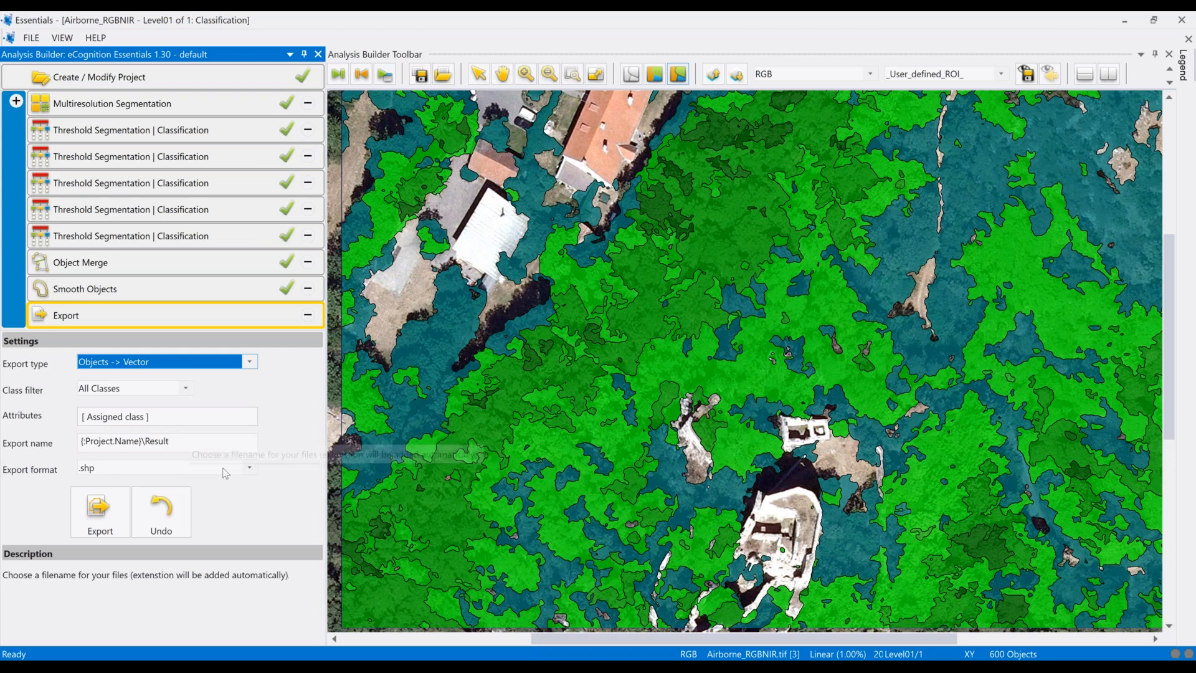
pyautogui.click(250, 468)
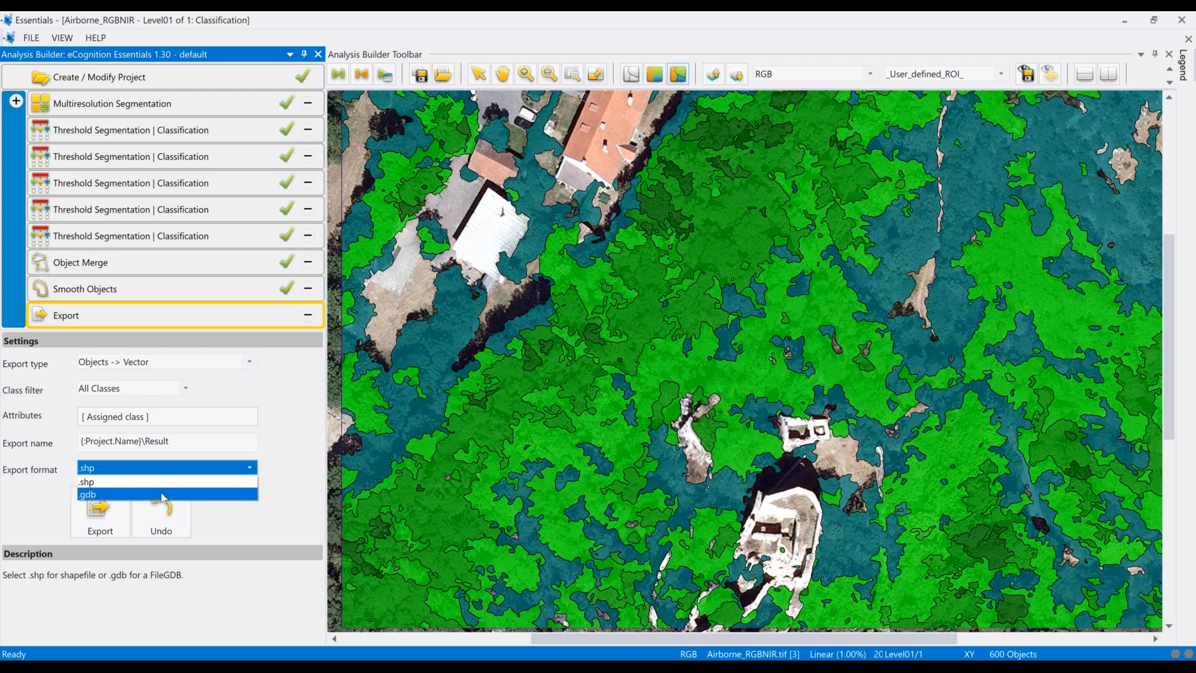
pyautogui.click(112, 482)
pyautogui.click(103, 505)
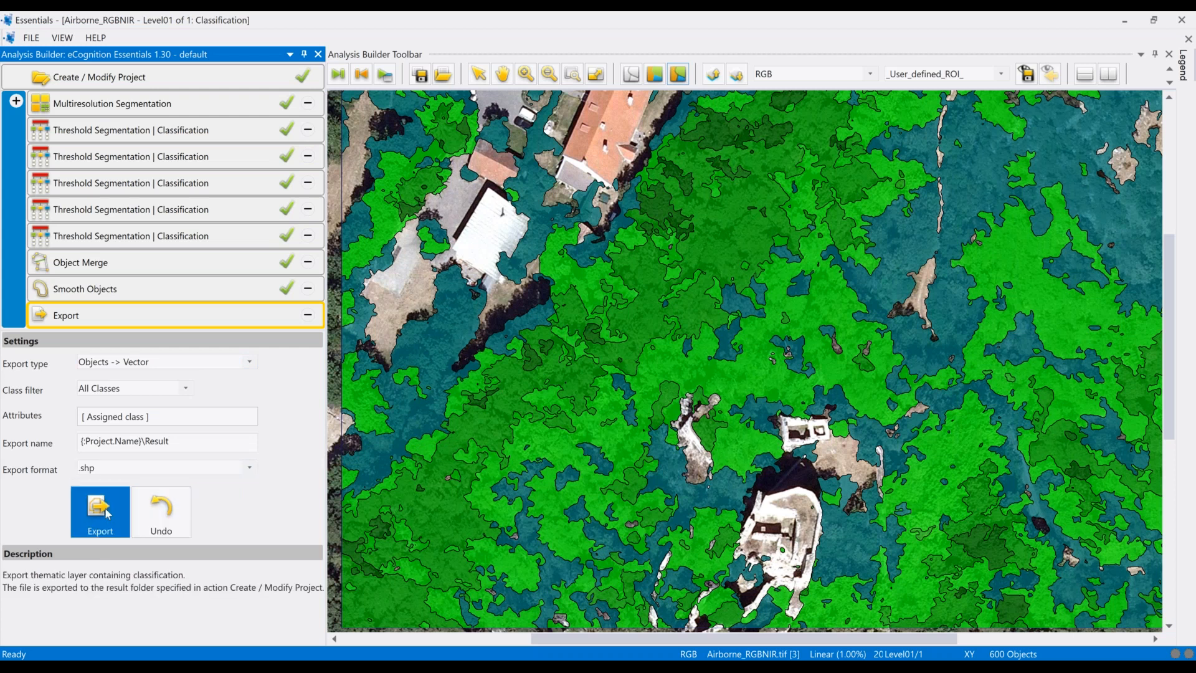
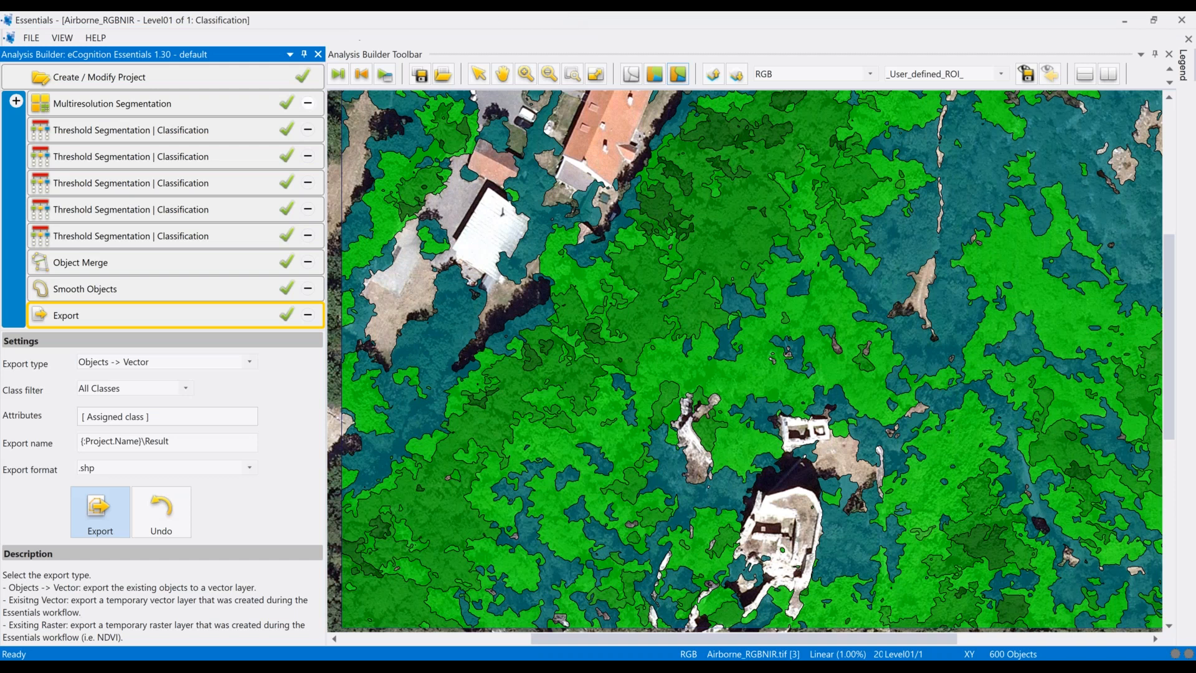
# - Hide the classification overlay and object outlines so only the RGB image pixels are displayed
pyautogui.click(870, 76)
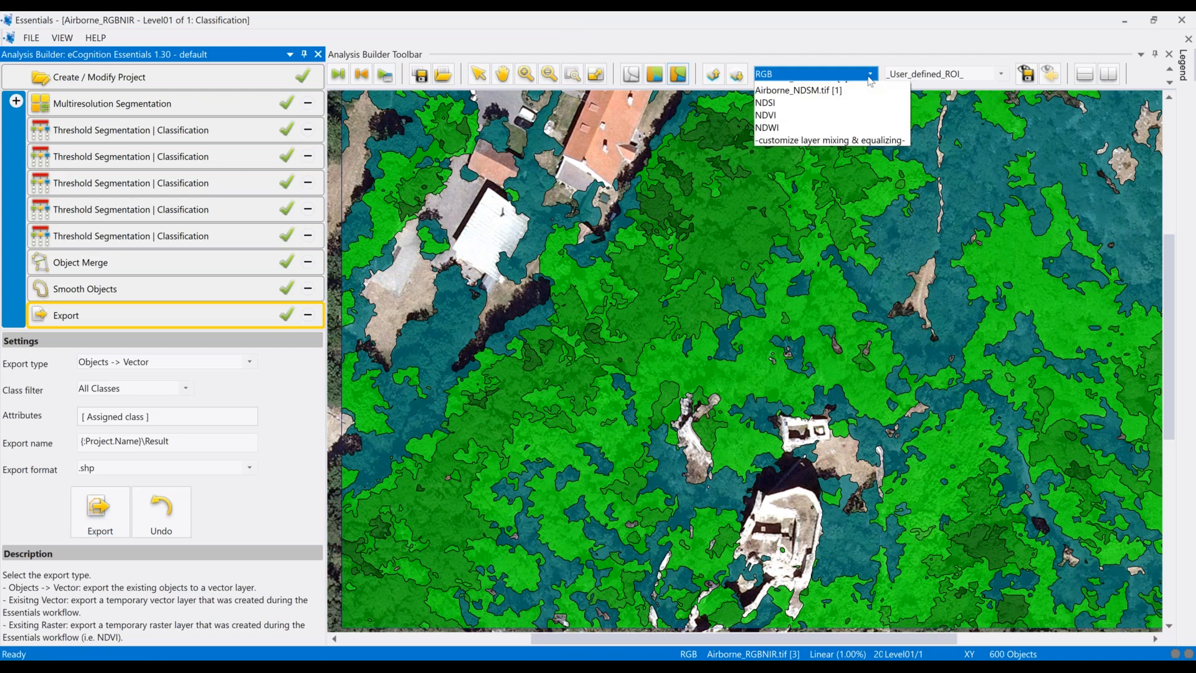
pyautogui.click(630, 76)
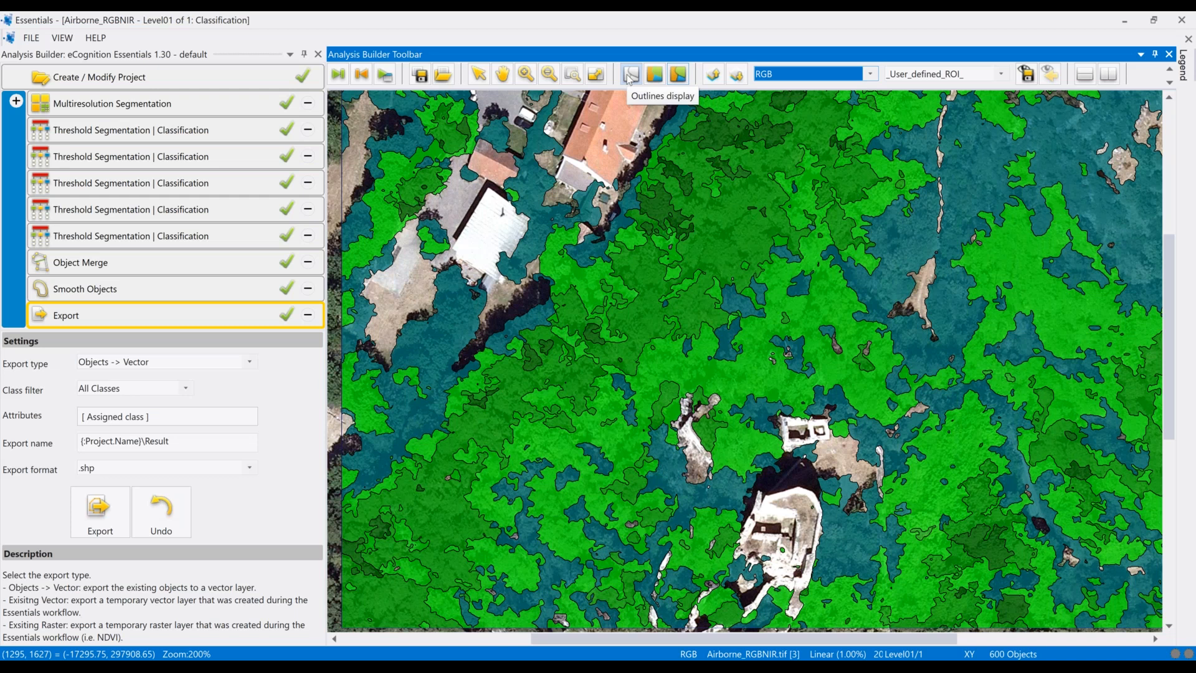
pyautogui.click(630, 75)
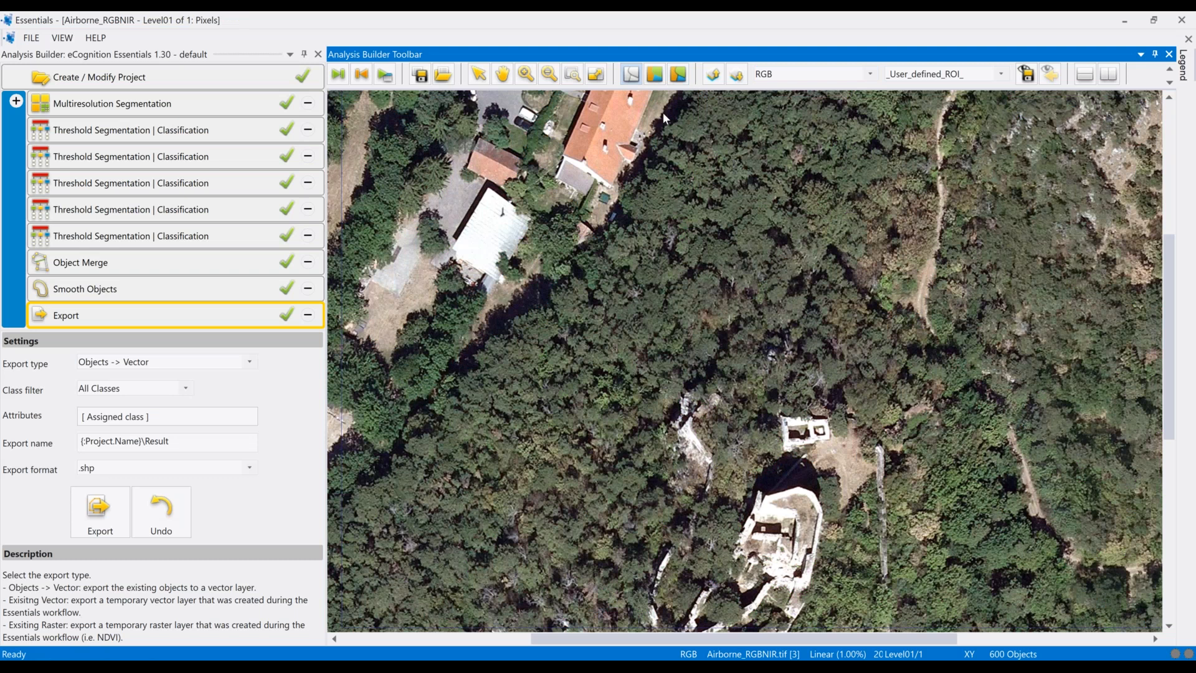
# - Customize the image layer mixing by adding Airborne_RGBNIR.tif [4] to the green channel alongside layer [2]
pyautogui.click(872, 74)
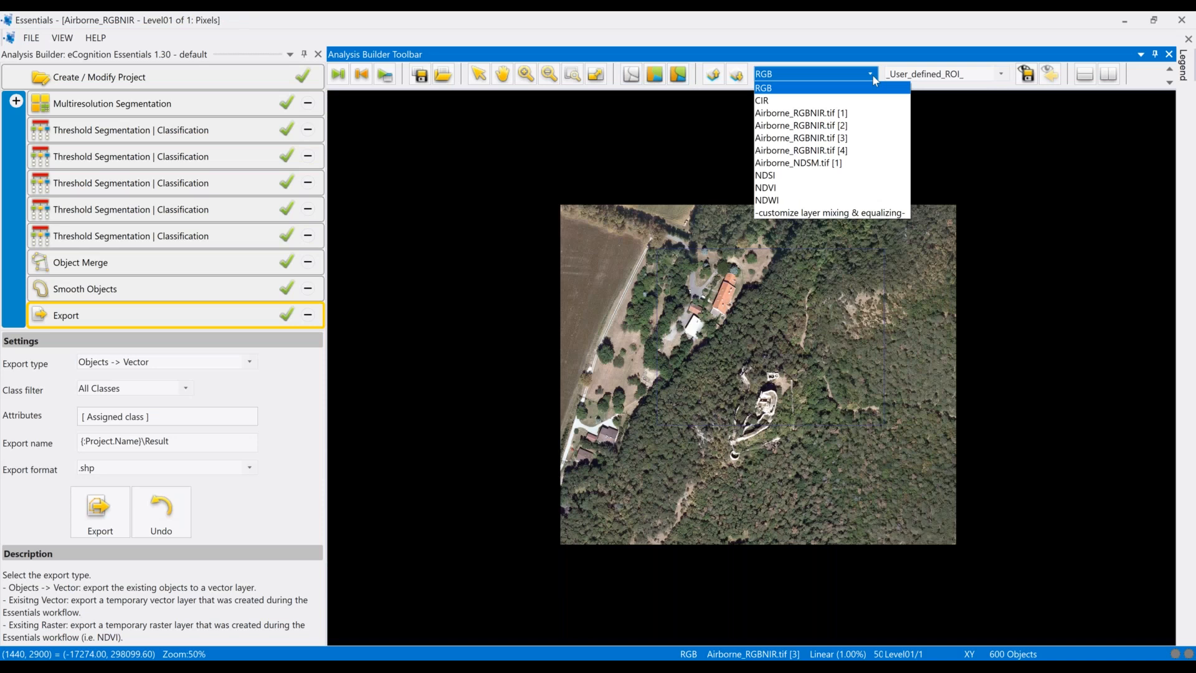
pyautogui.click(860, 212)
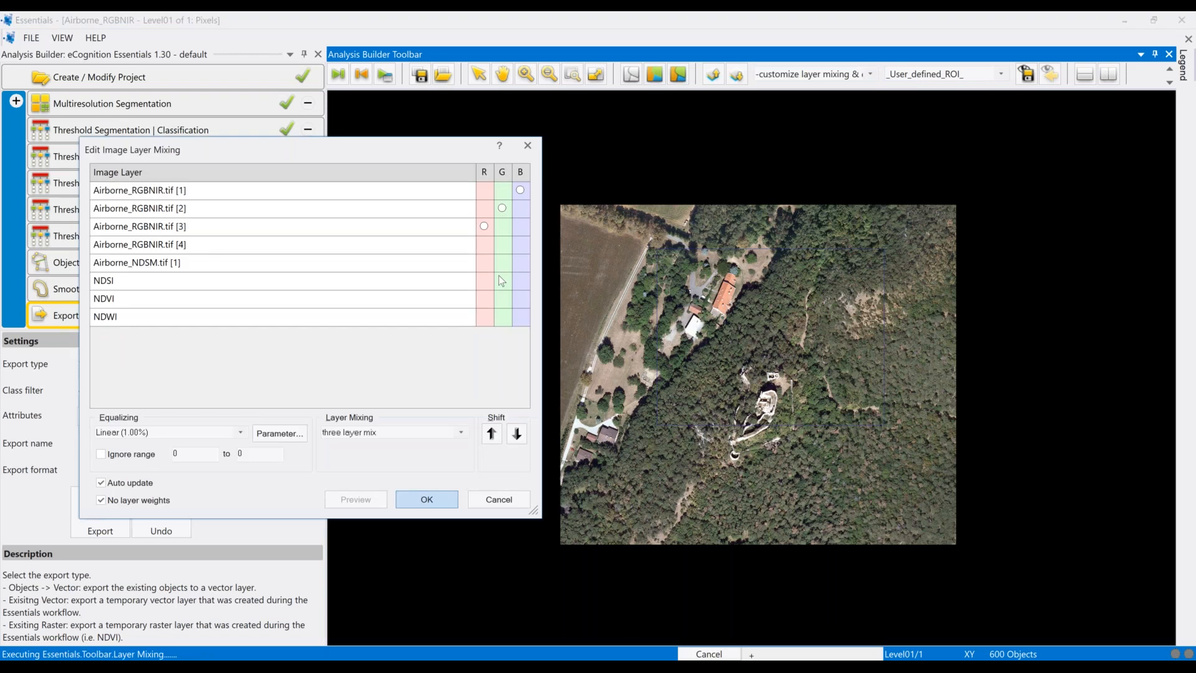
pyautogui.click(520, 190)
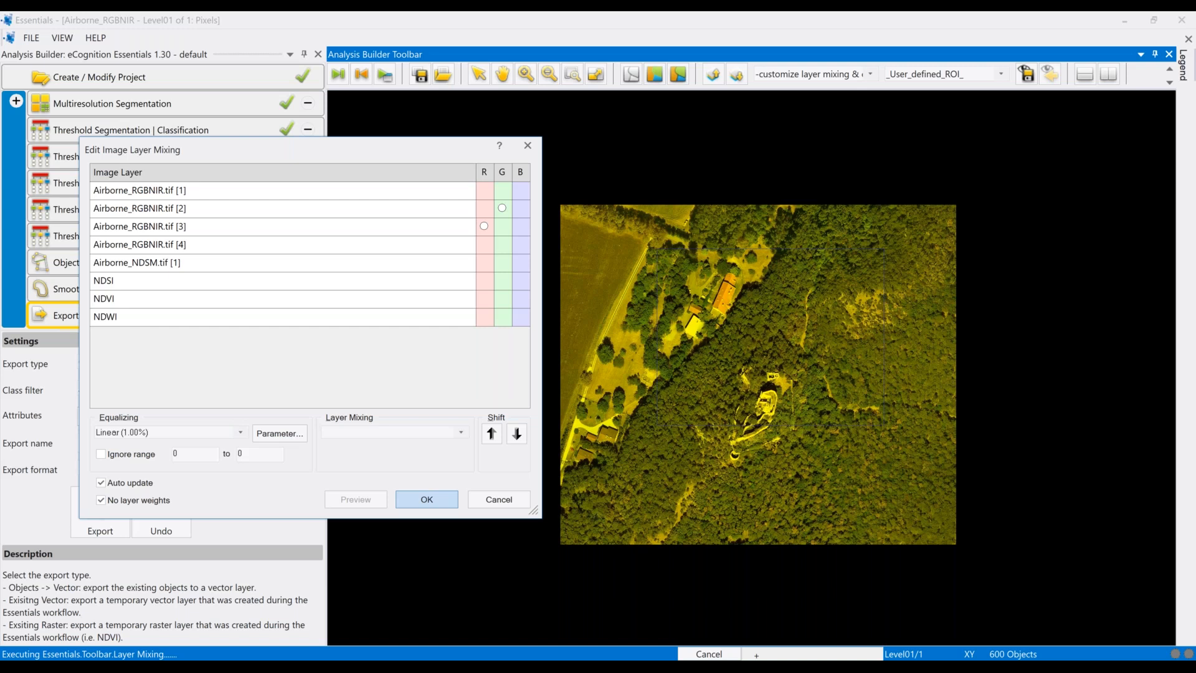
pyautogui.click(521, 190)
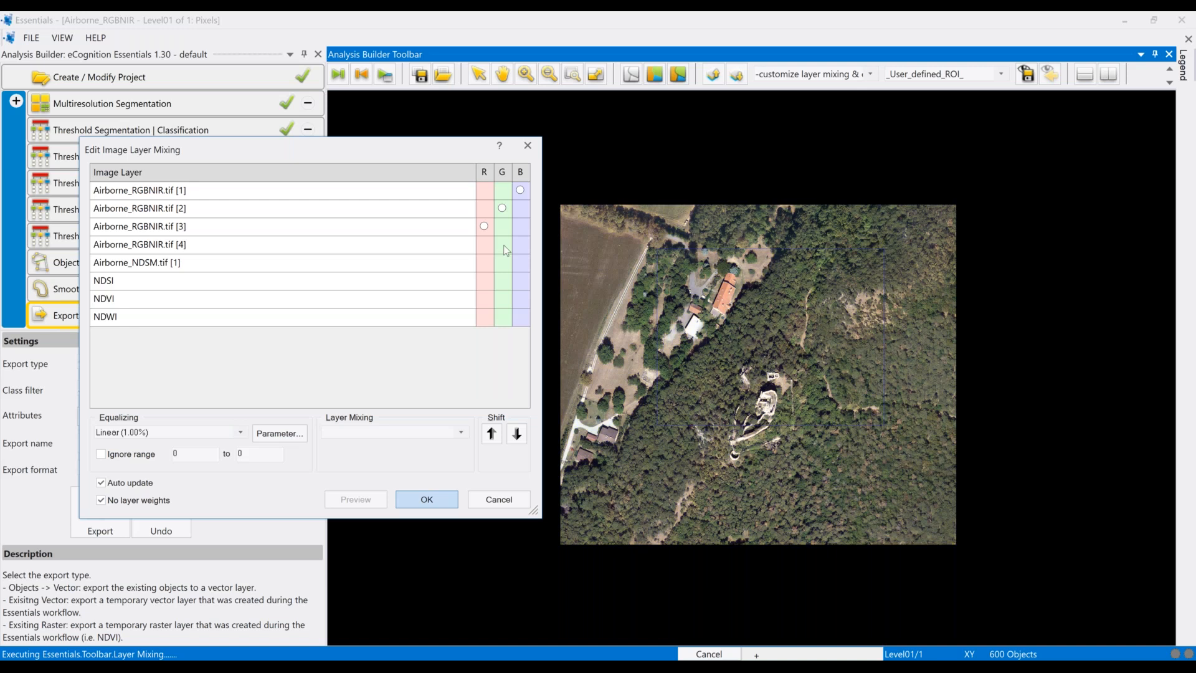
pyautogui.click(505, 248)
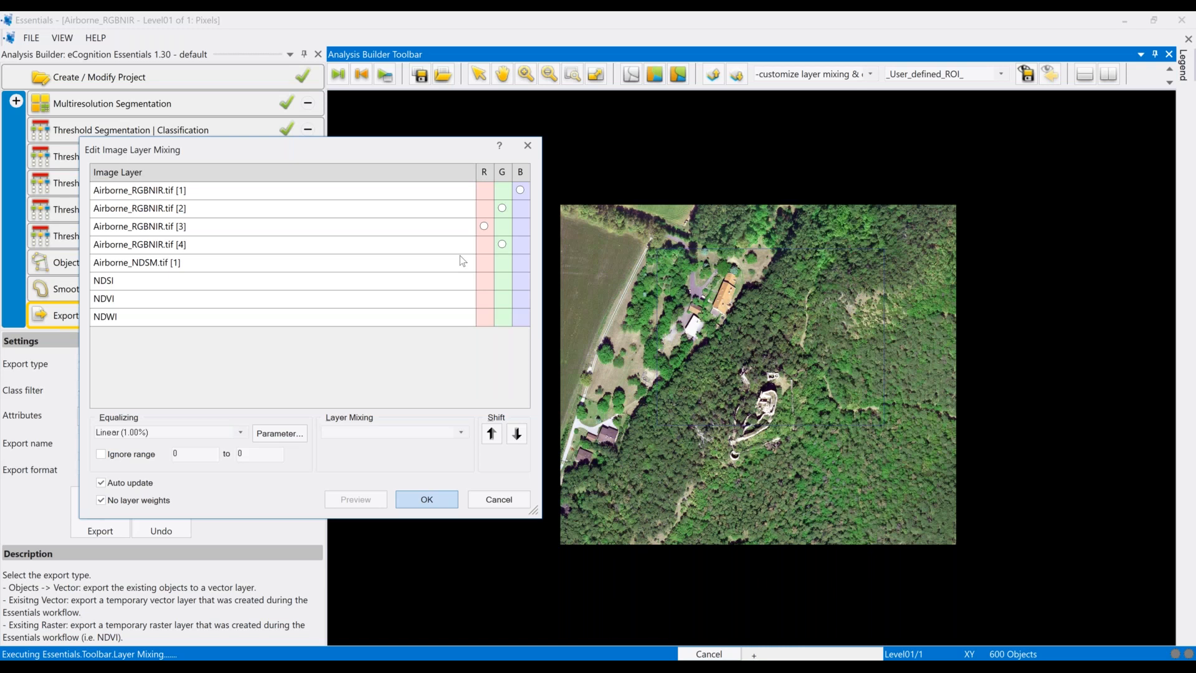
# - Set the equalizing to Standard Deviation with a value of 2.00 and apply the custom layer mix
pyautogui.click(241, 433)
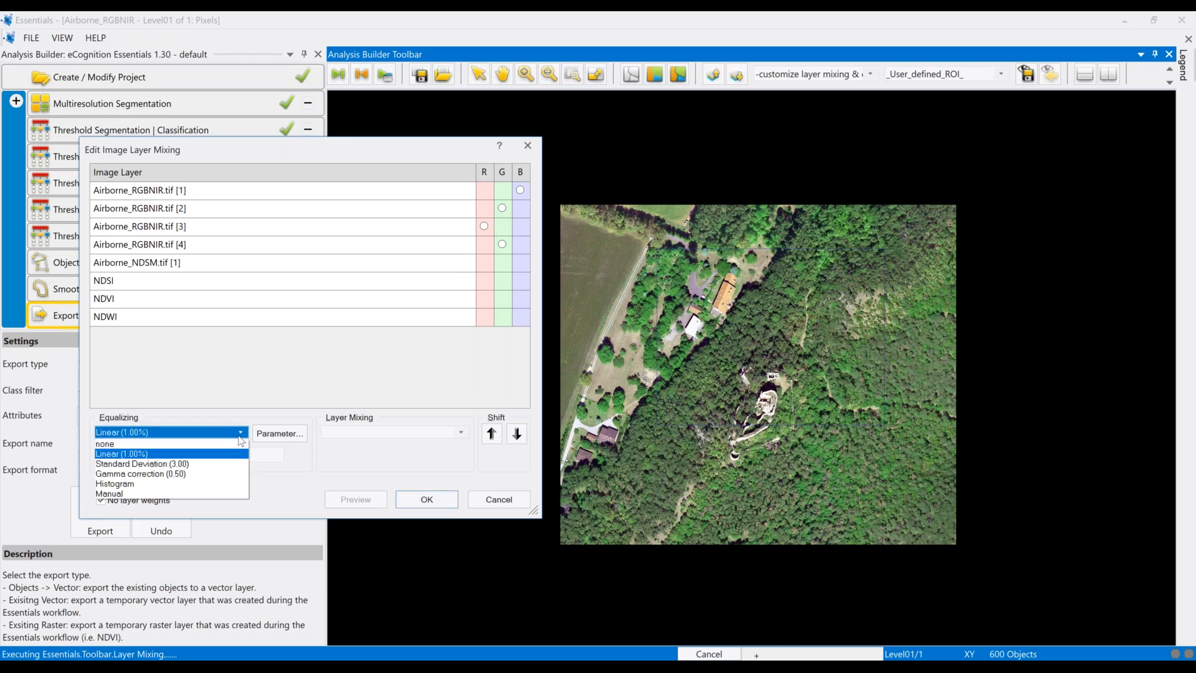
pyautogui.click(201, 464)
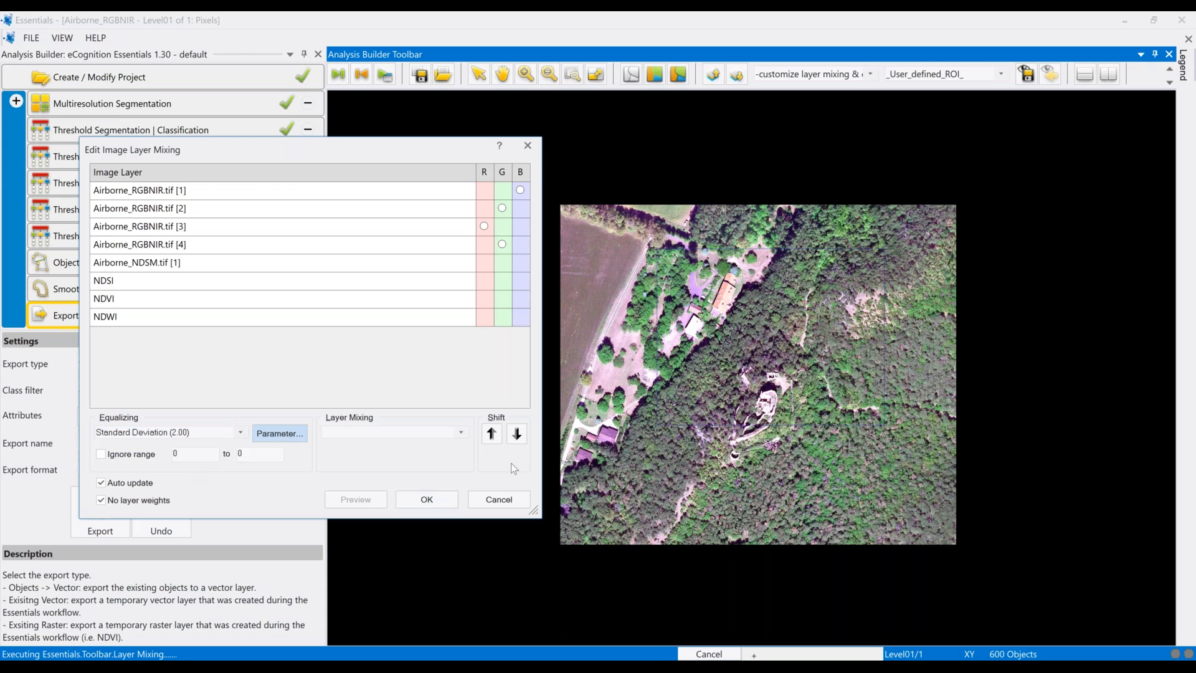
pyautogui.click(438, 505)
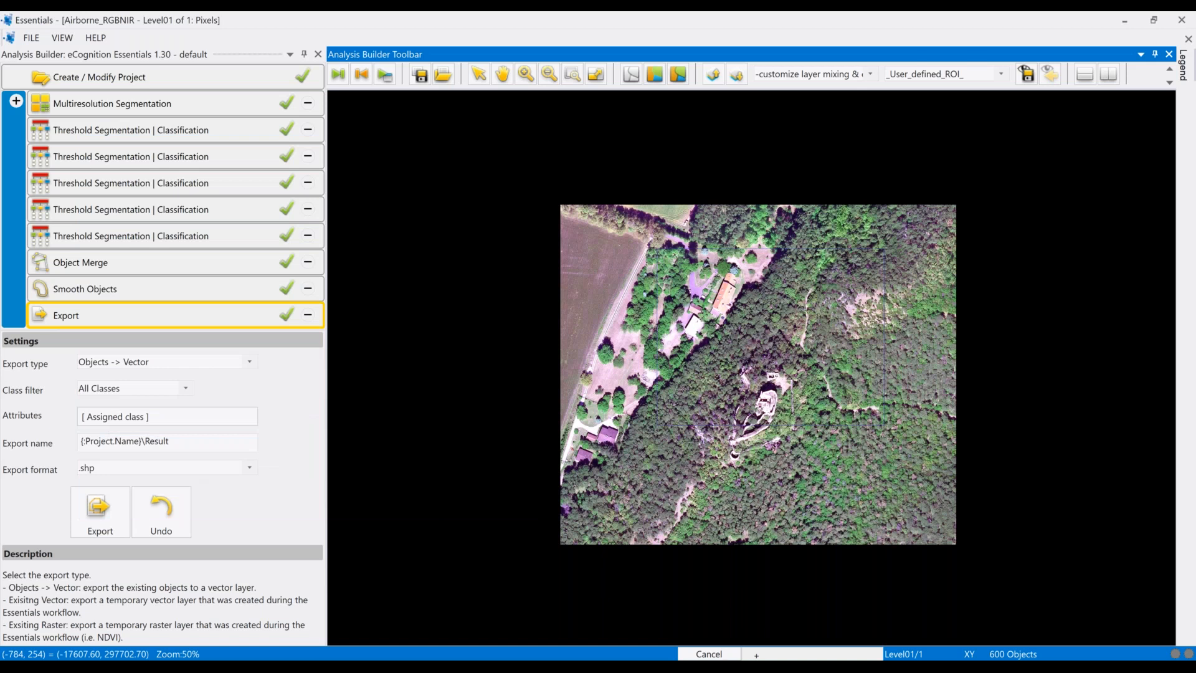
pyautogui.click(810, 74)
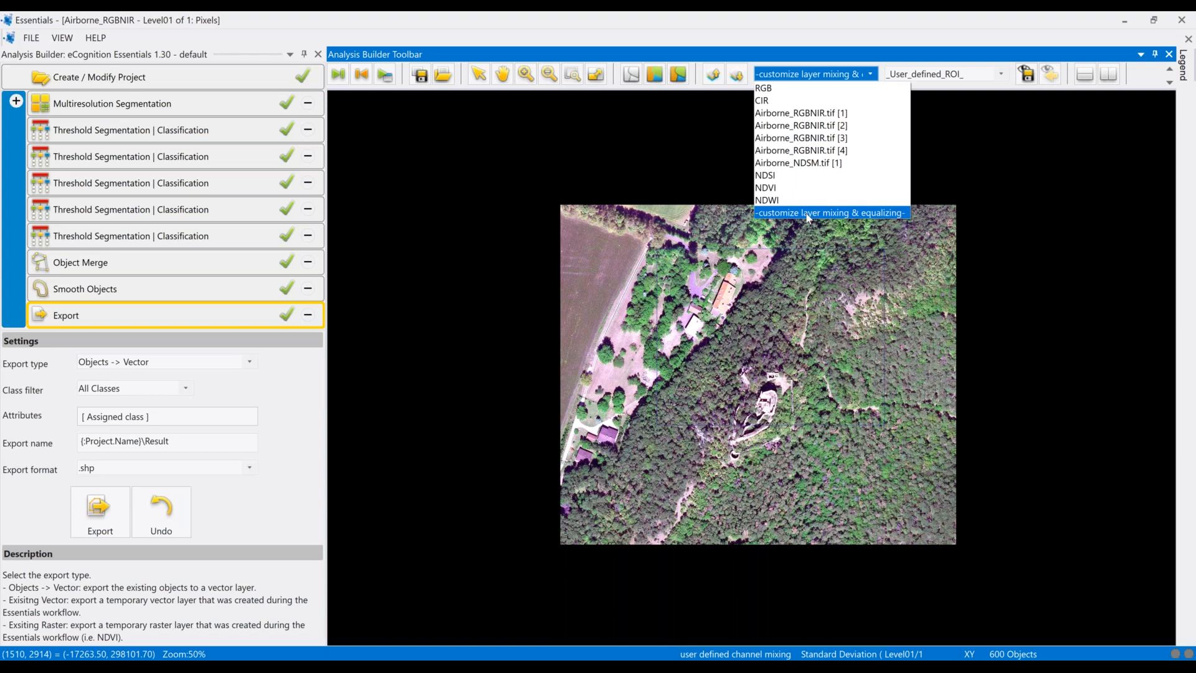
pyautogui.click(808, 214)
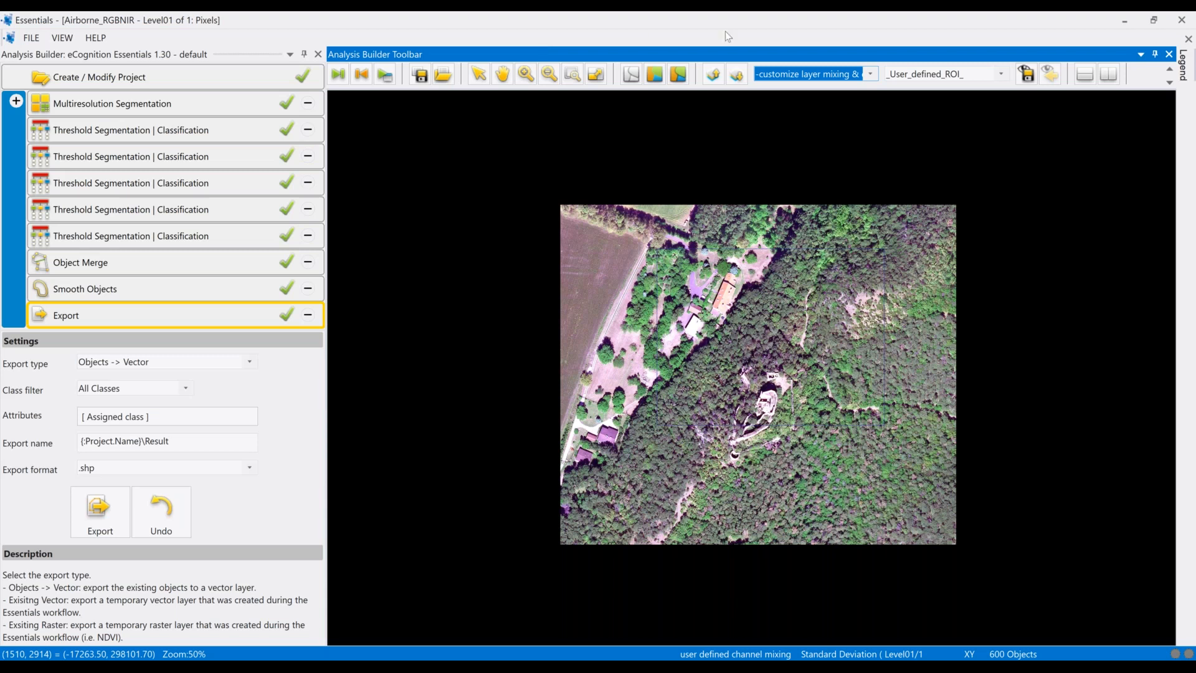
# - Switch to the Essentials for Beginners presentation in PowerPoint, start the slide show from Knowledge-based Classification, and advance one slide
pyautogui.moveTo(489, 667)
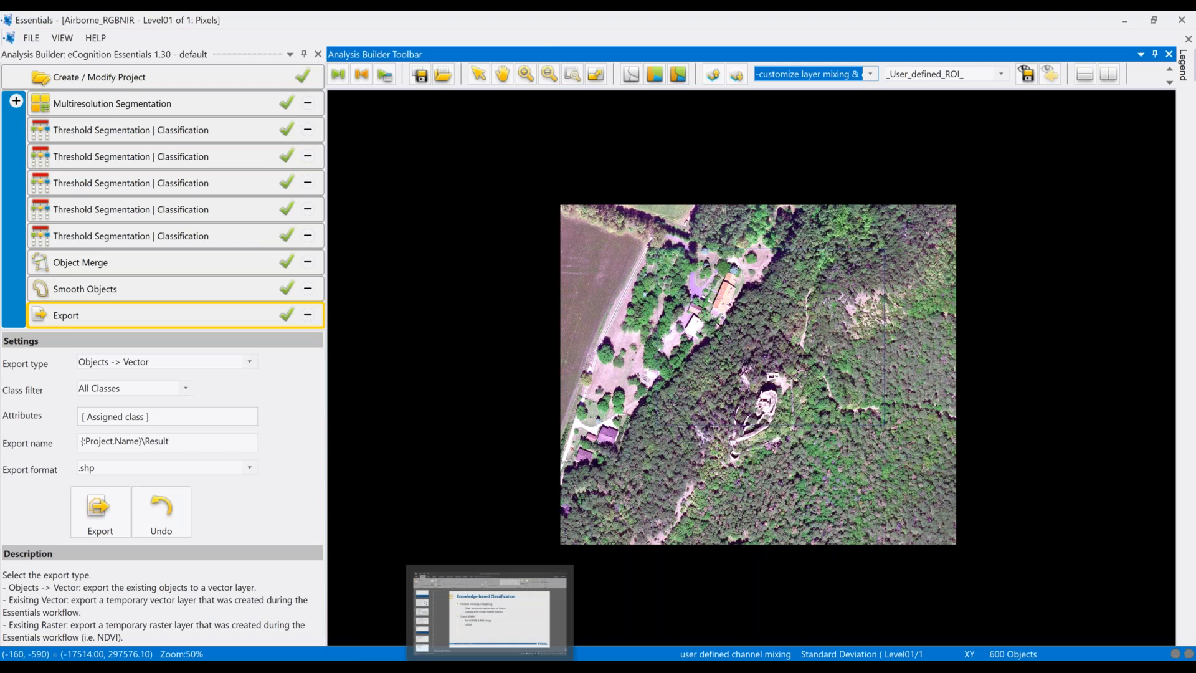
pyautogui.click(489, 667)
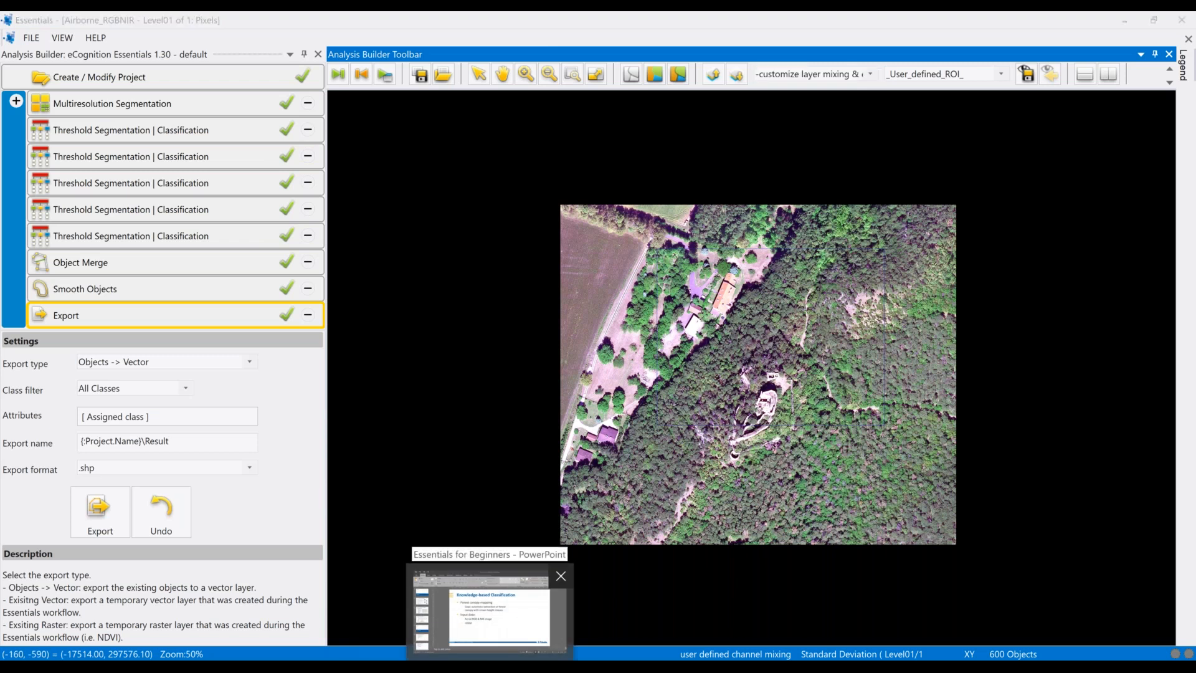
pyautogui.click(489, 614)
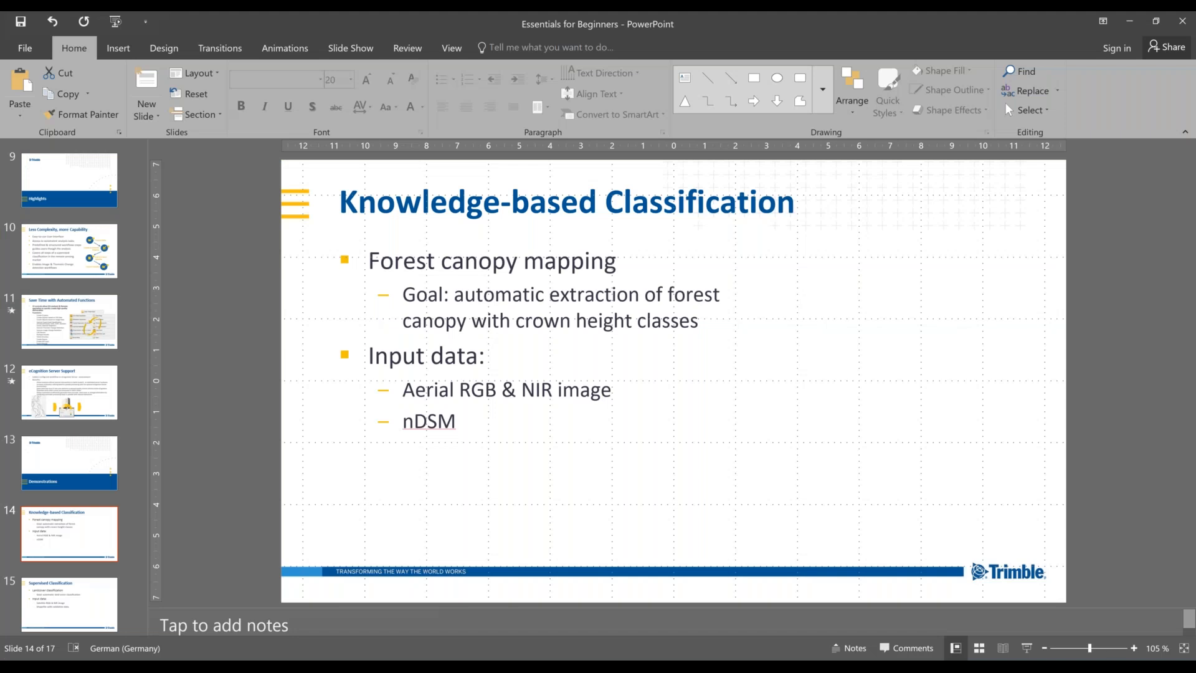
pyautogui.hotkey('shift', 'F5')
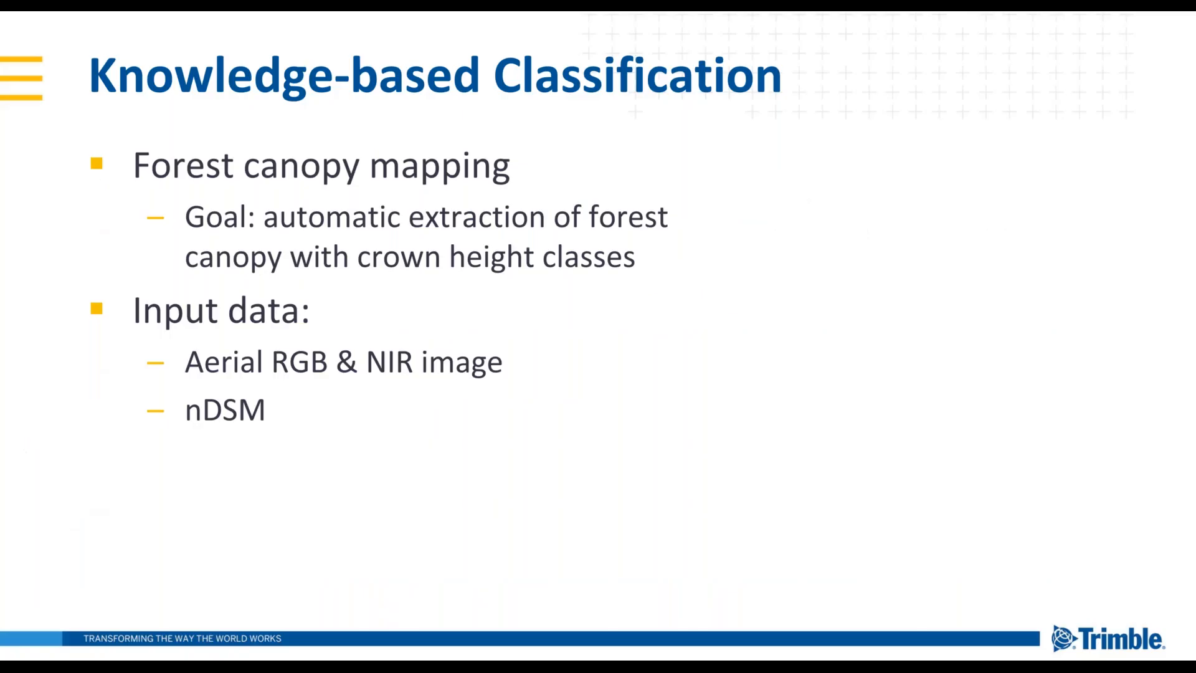
pyautogui.press('Right')
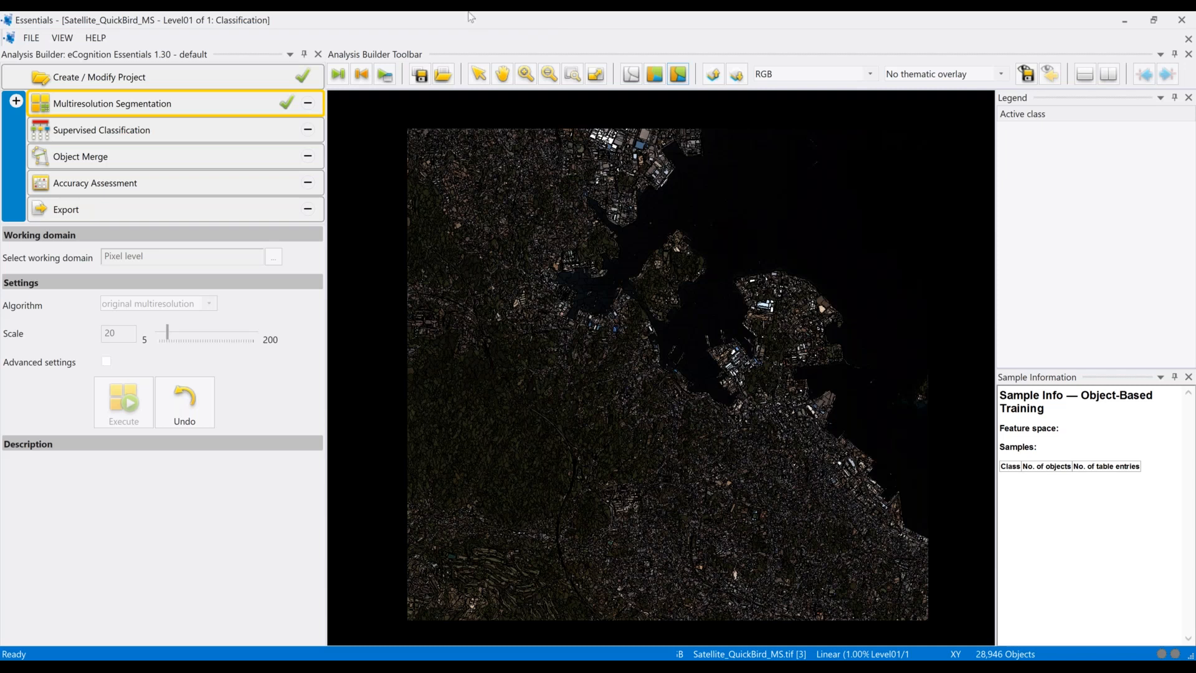
# - Open the Supervised Classification settings in the Satellite_QuickBird_MS project and check the available thematic overlays
pyautogui.click(145, 132)
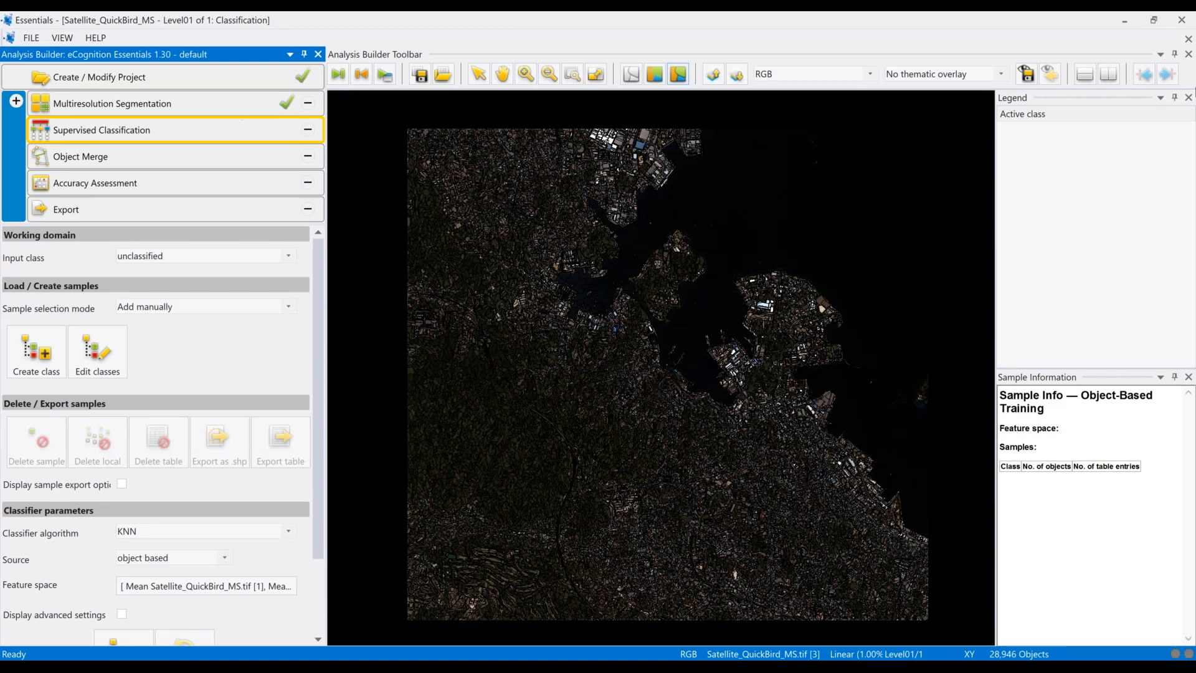
pyautogui.click(1007, 75)
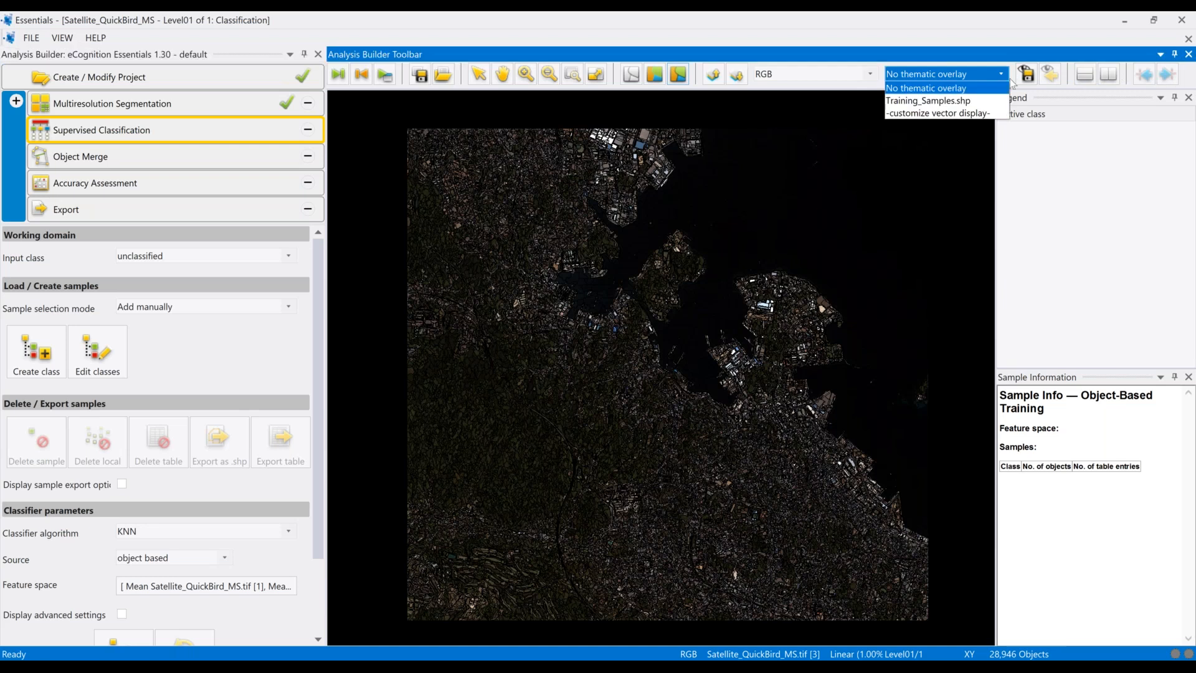
pyautogui.click(997, 27)
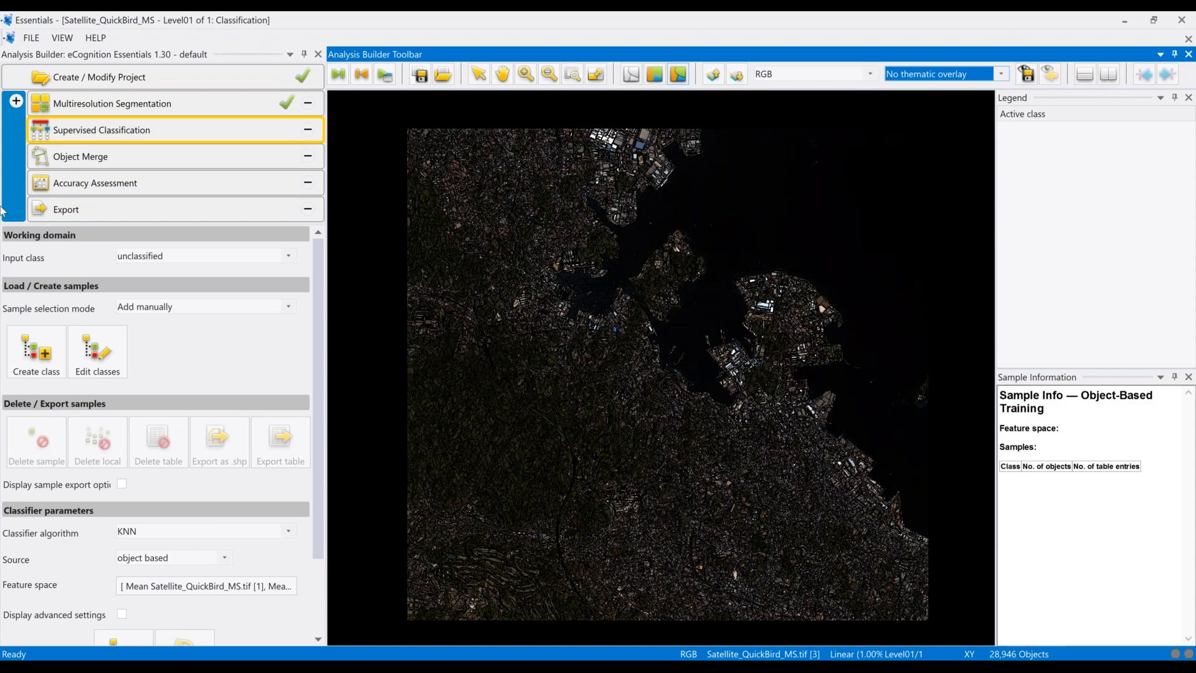
pyautogui.click(103, 134)
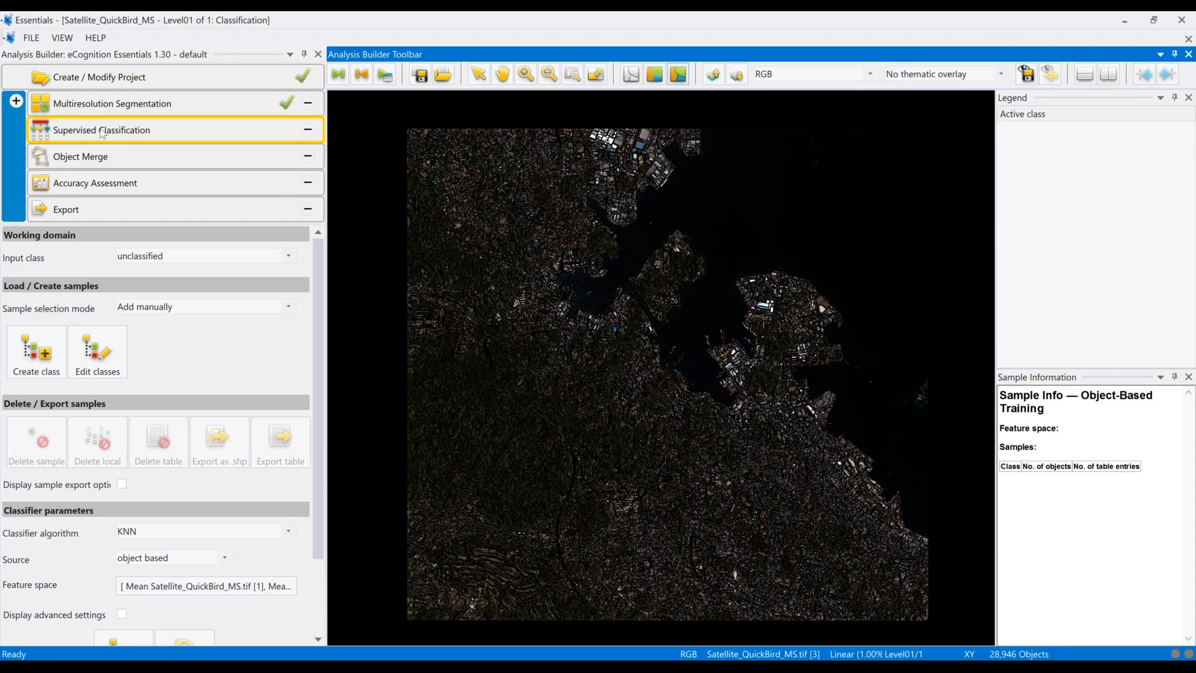
pyautogui.click(103, 133)
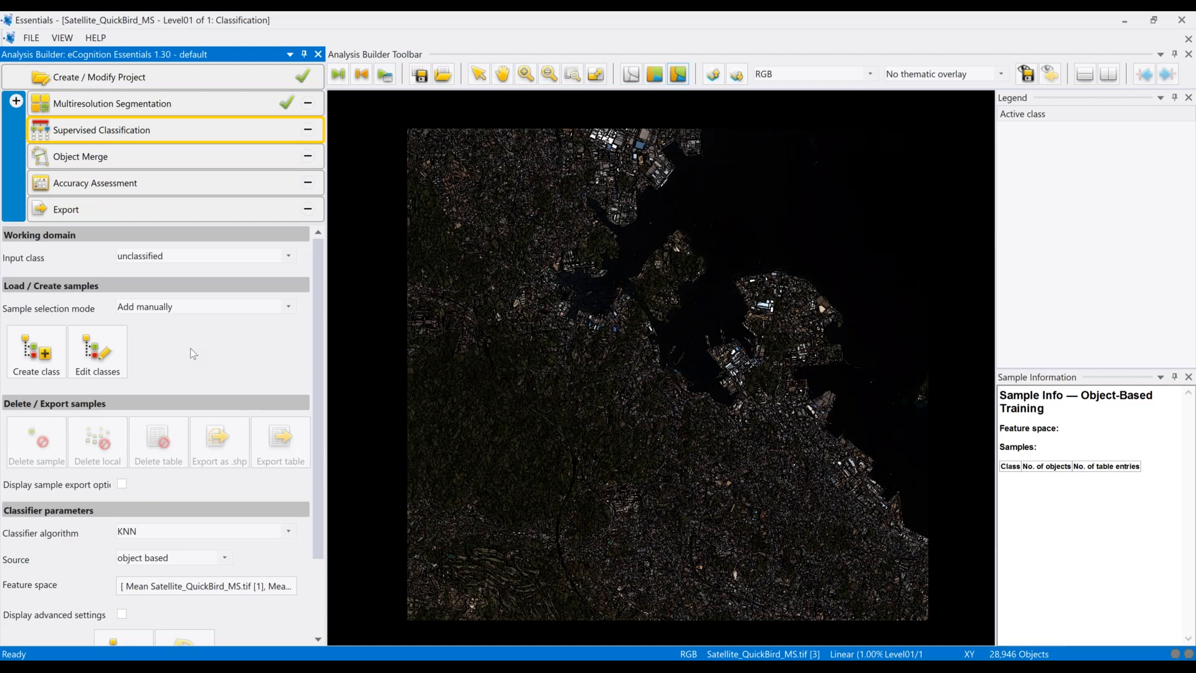
# - Keep the sample selection mode at Add manually and create a bright green class named Grassland
pyautogui.click(289, 308)
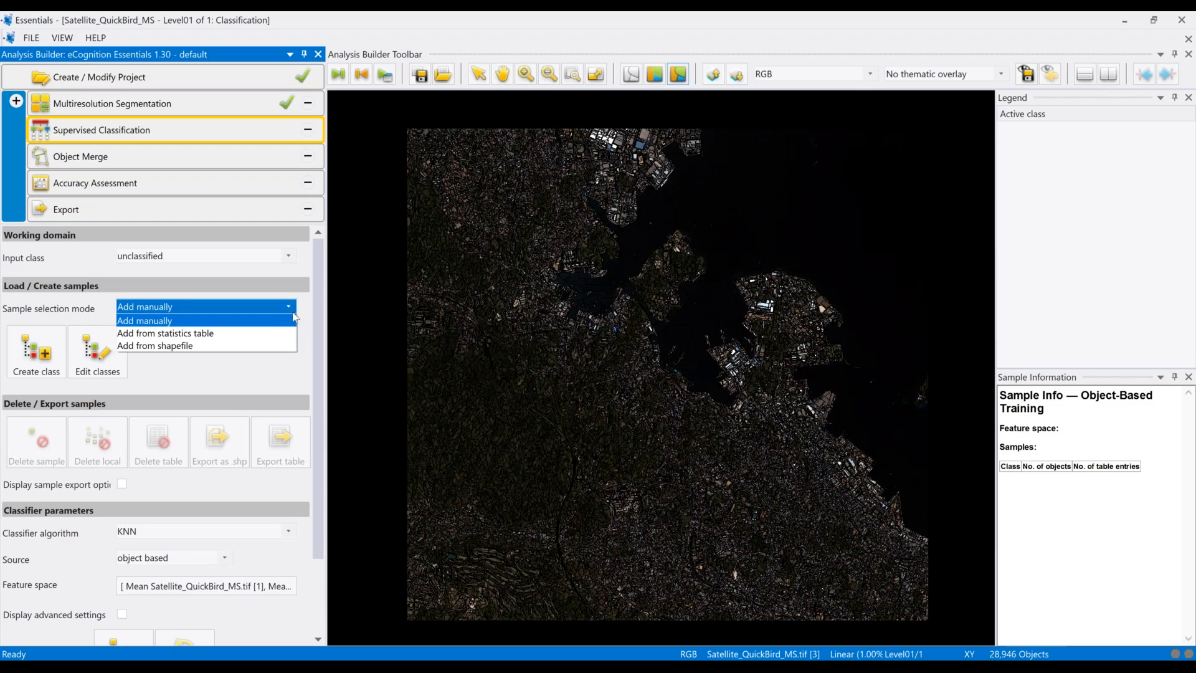
pyautogui.click(295, 313)
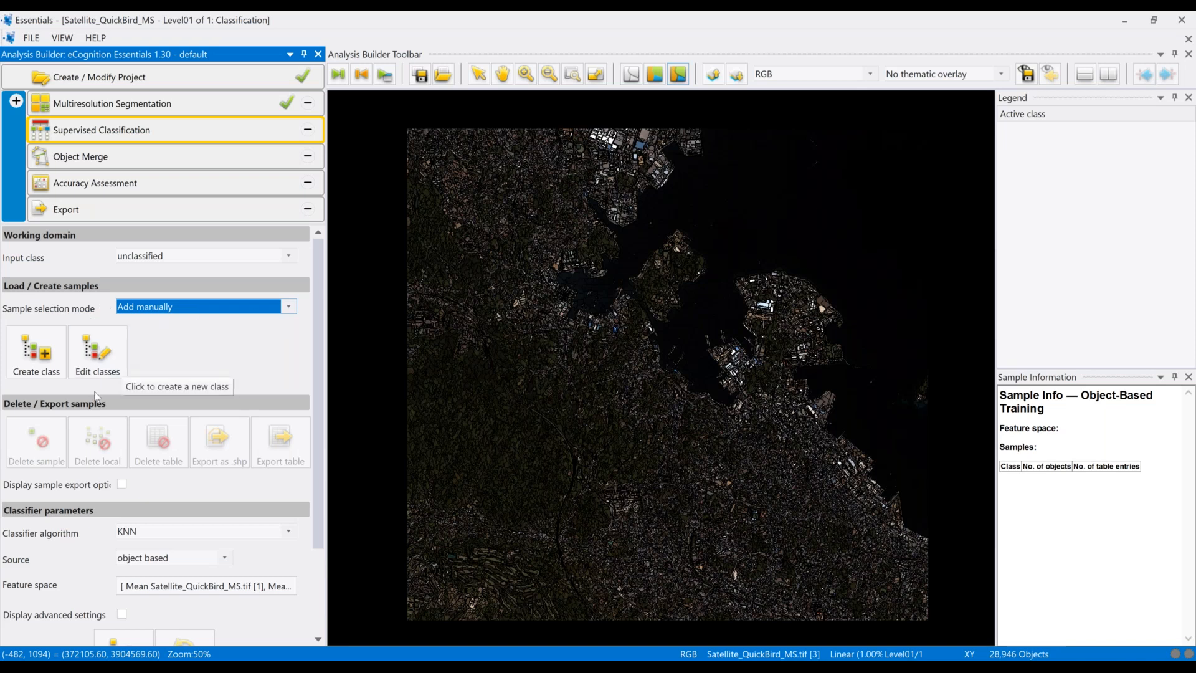
pyautogui.click(48, 360)
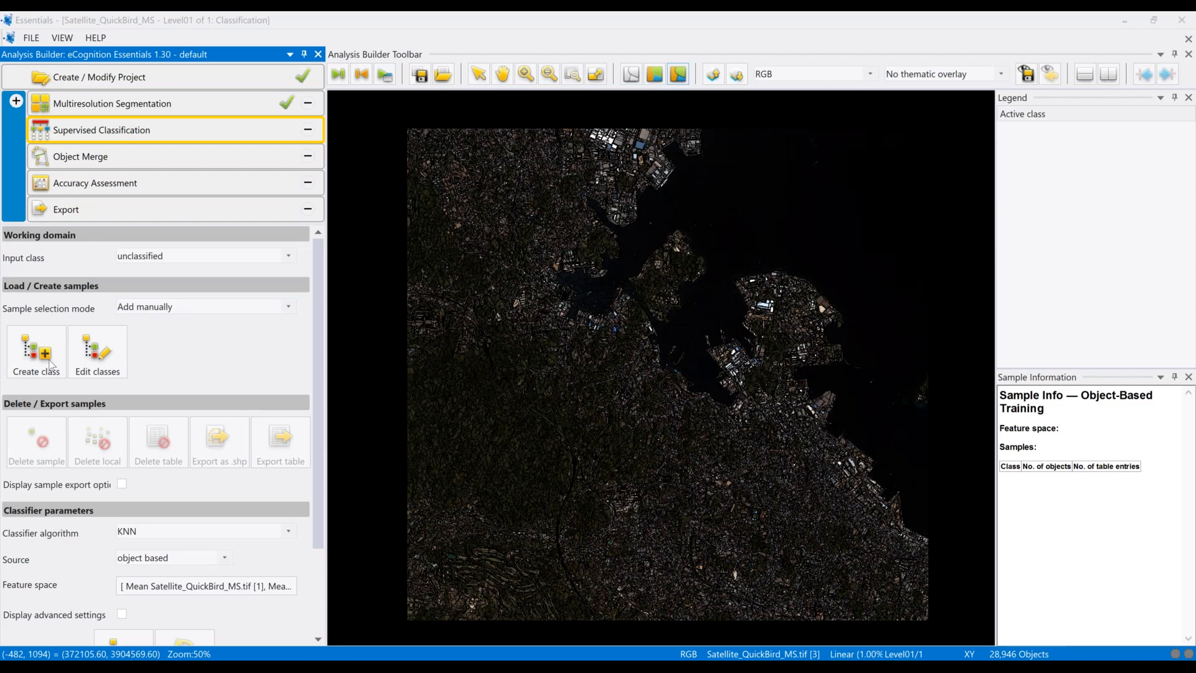
pyautogui.write('Grassland')
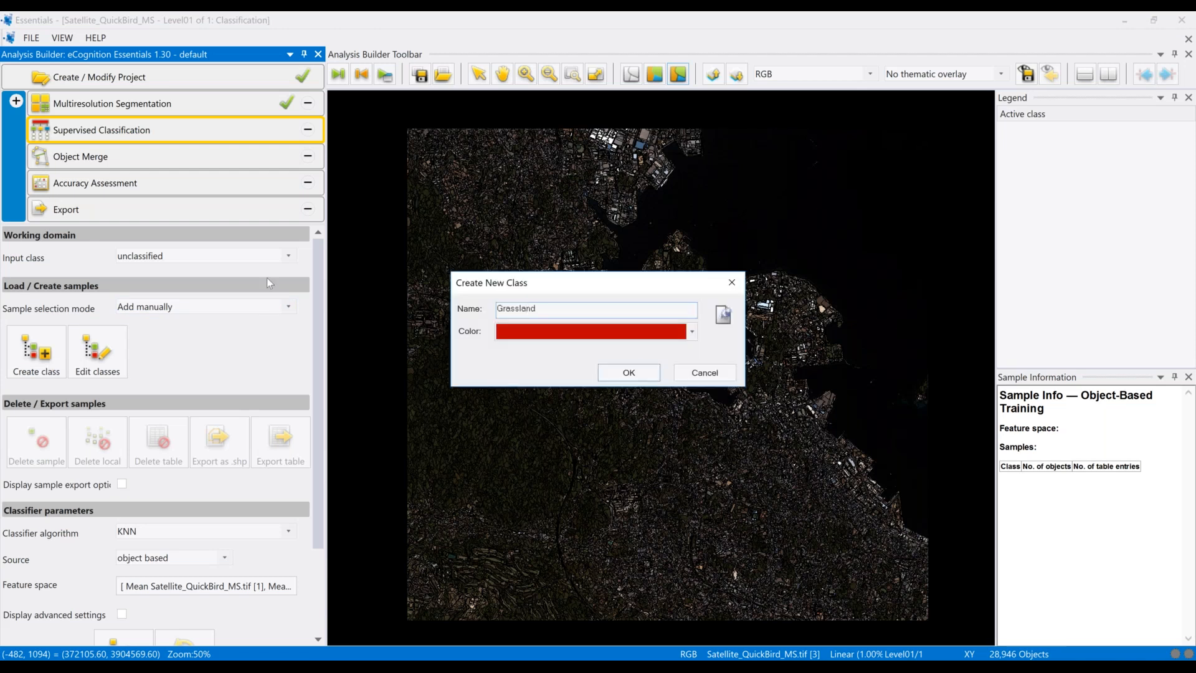
pyautogui.click(691, 331)
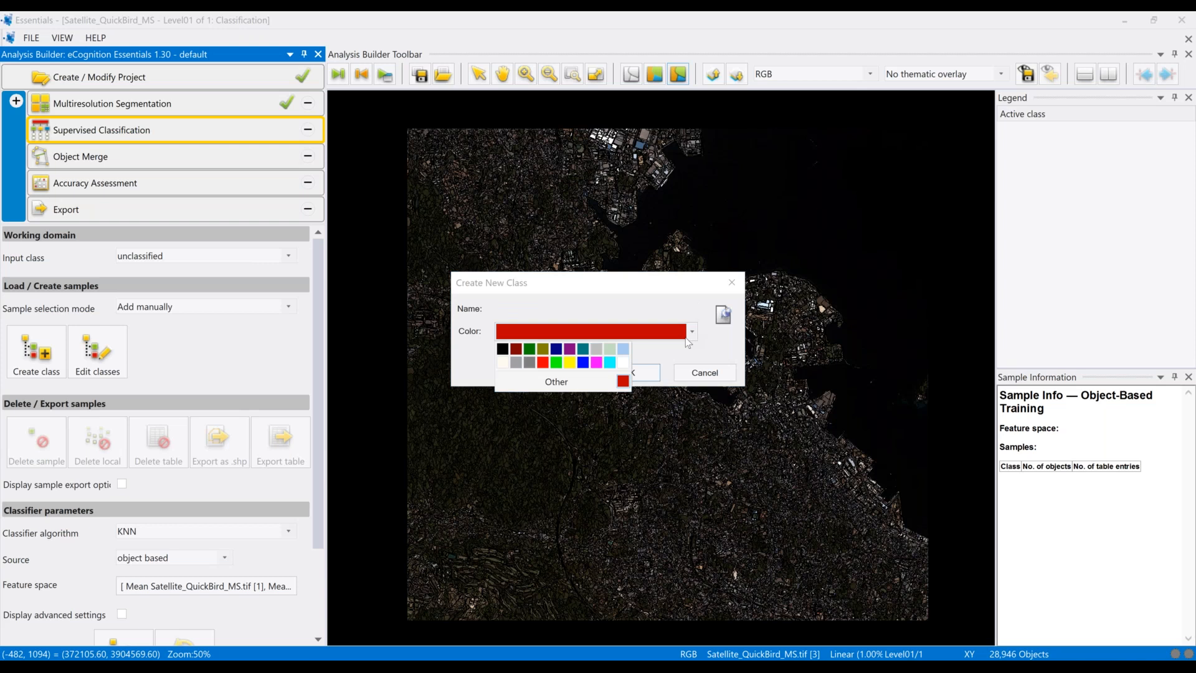
pyautogui.click(565, 369)
pyautogui.click(624, 376)
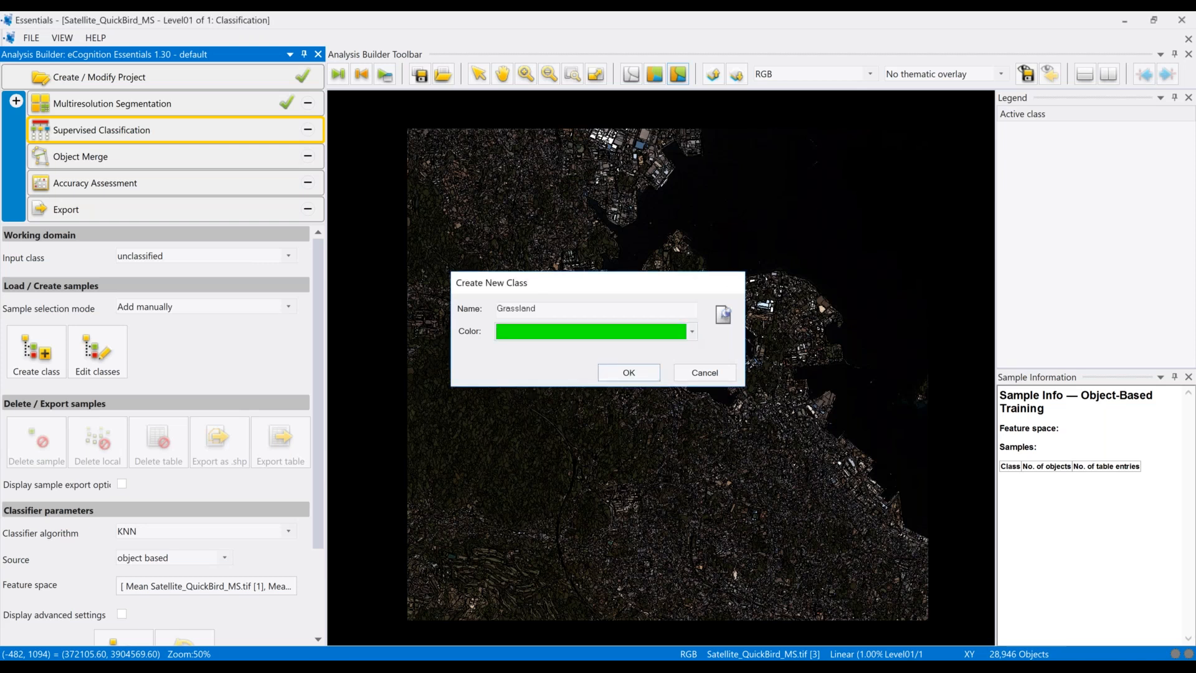
# - Create a magenta class named Build-up and a blue class named Water
pyautogui.click(50, 359)
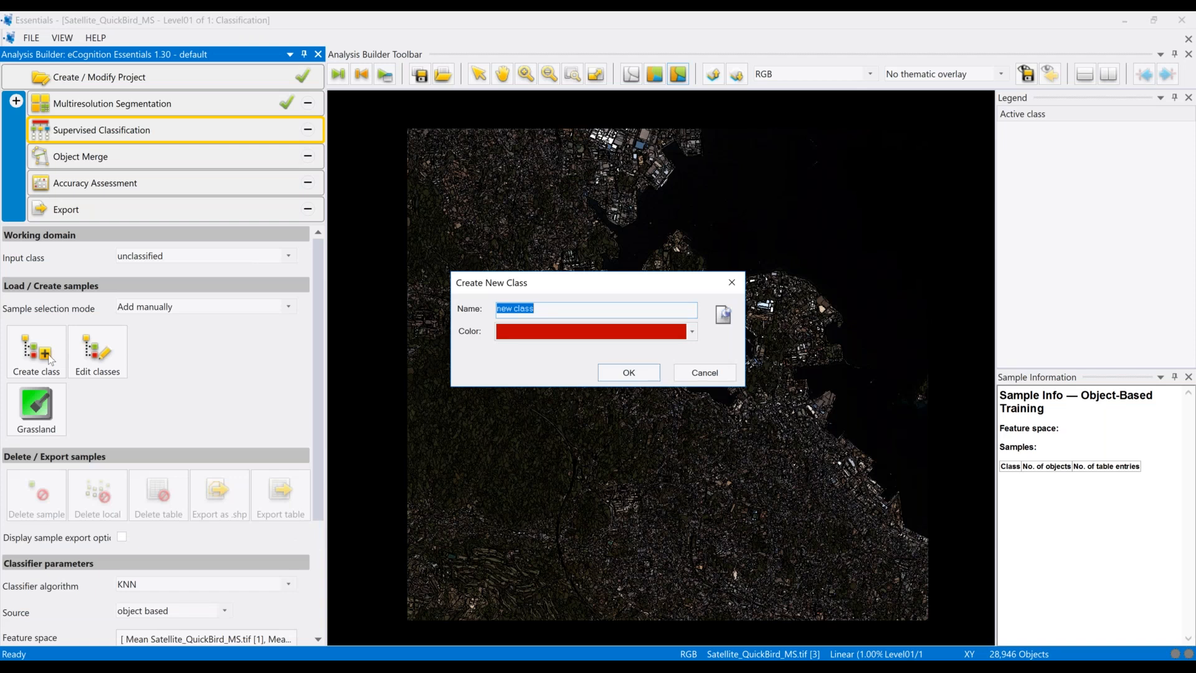
pyautogui.write('Build-up')
pyautogui.click(692, 330)
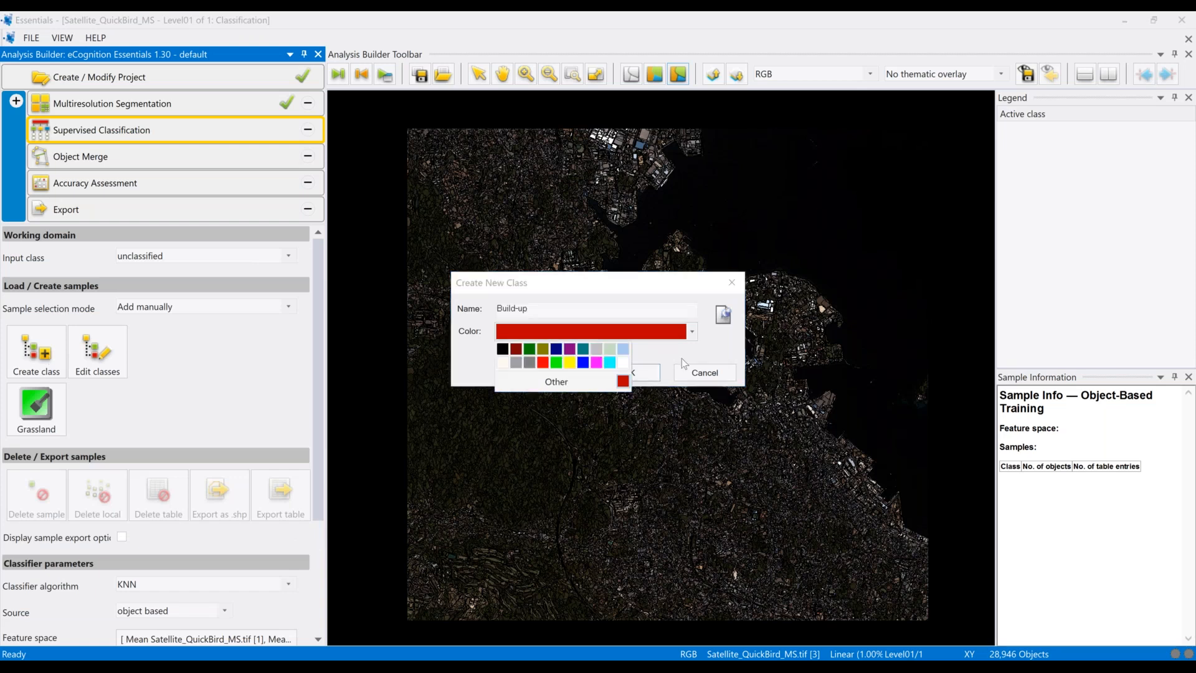
pyautogui.click(602, 369)
pyautogui.click(628, 373)
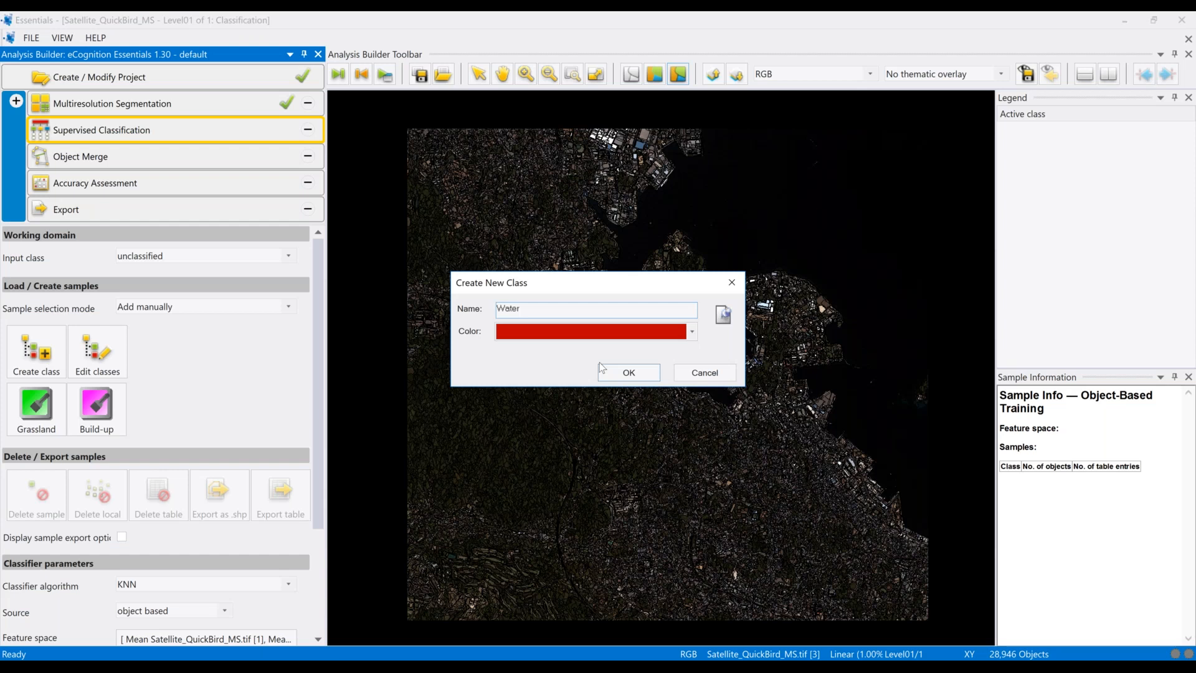
pyautogui.click(629, 372)
# - Create a class named Forest with a dark green color of Red 0, Green 128, Blue 0
pyautogui.click(45, 365)
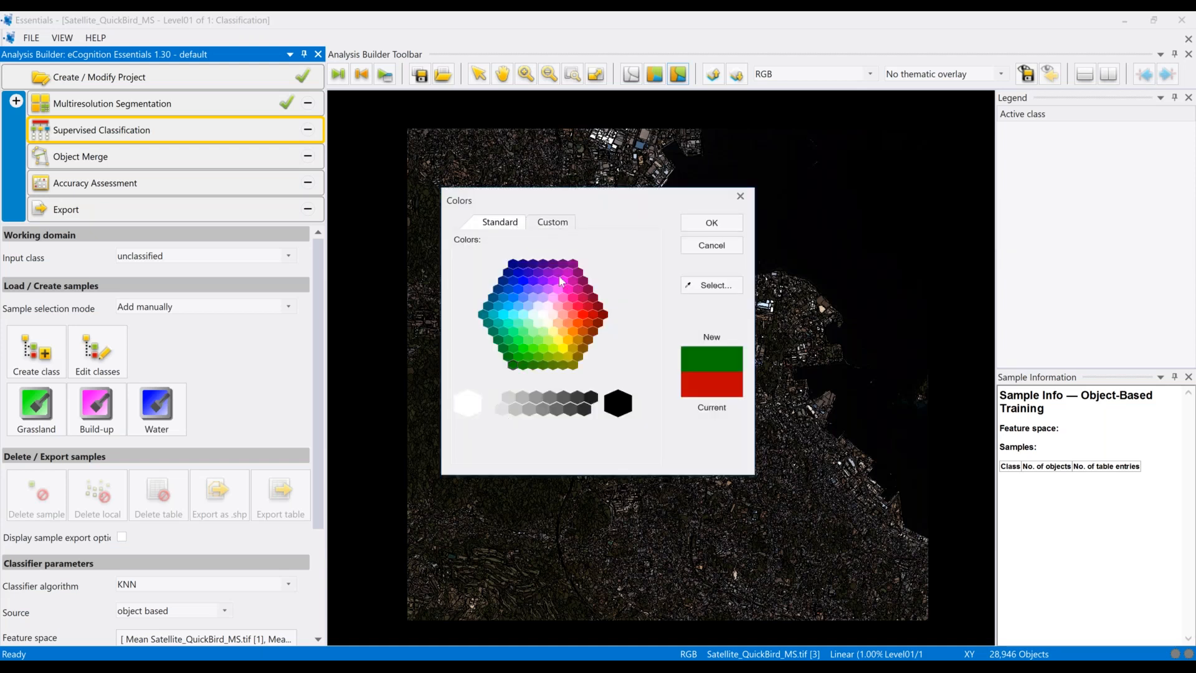
pyautogui.click(499, 228)
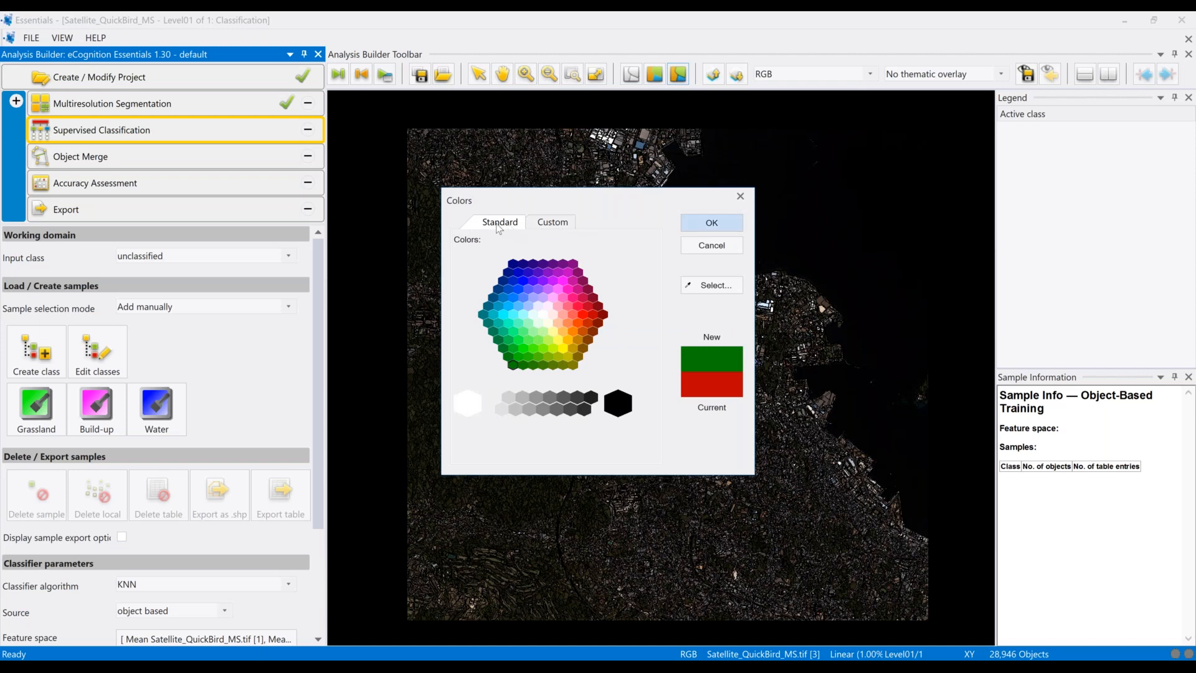
pyautogui.click(545, 224)
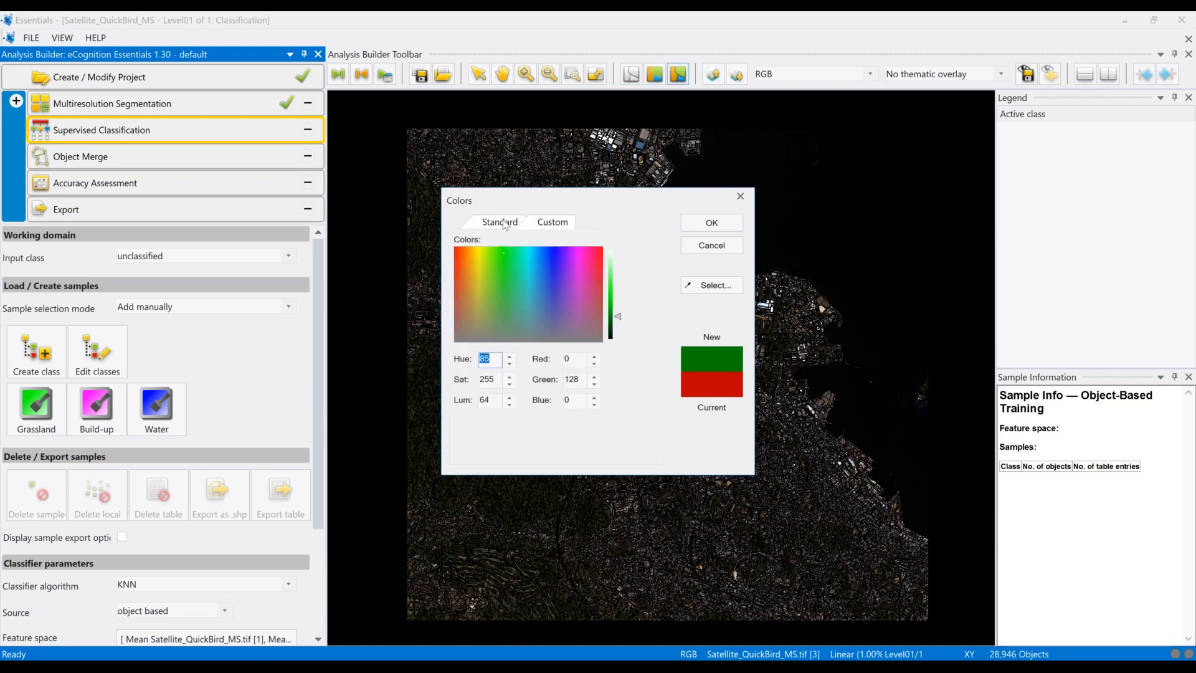
pyautogui.click(505, 225)
pyautogui.click(708, 223)
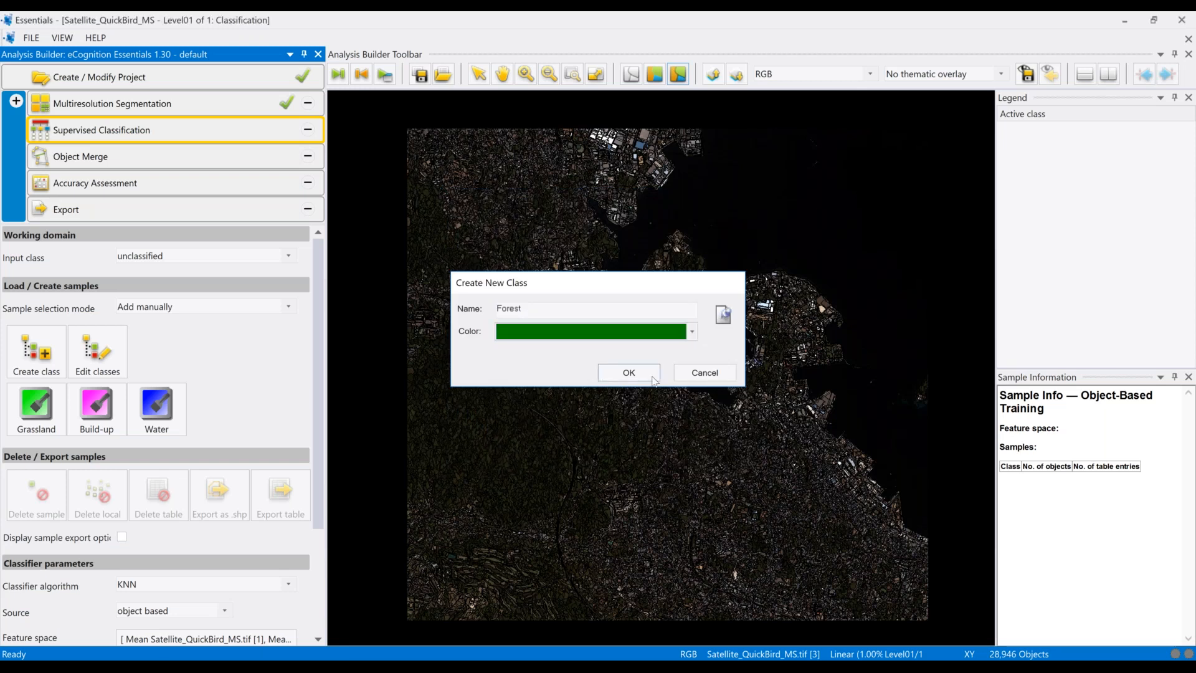
pyautogui.click(629, 373)
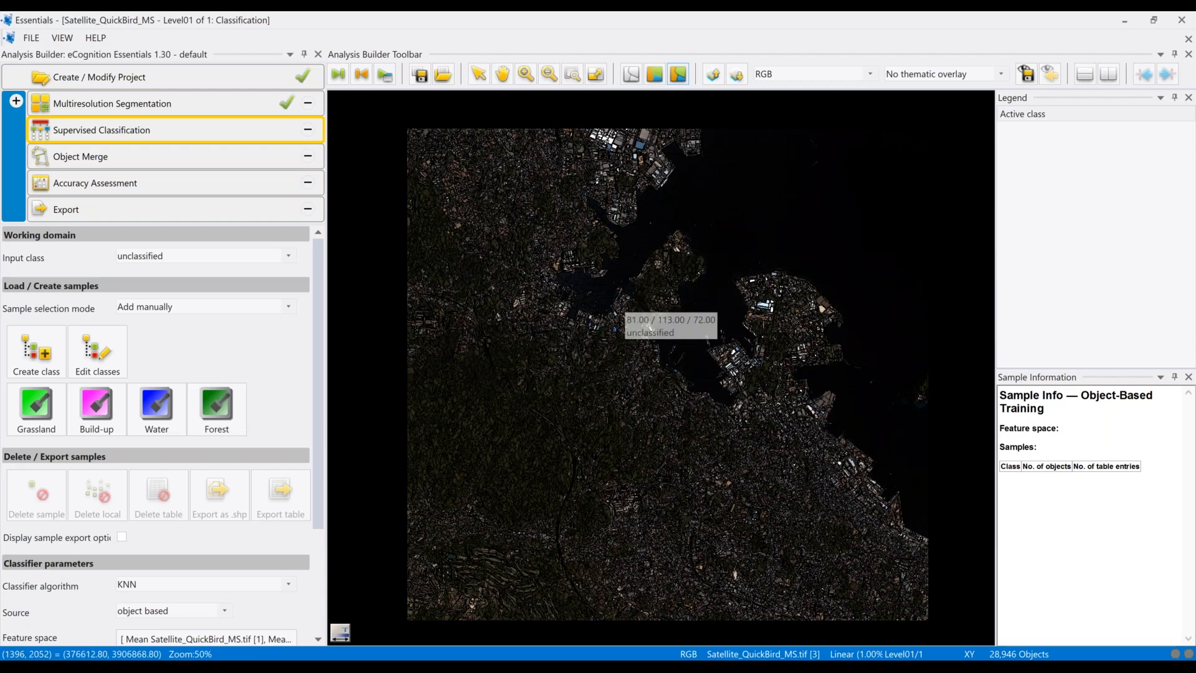
# - Collect Water samples from several dark image objects in the harbor channel and the open water around the island
pyautogui.scroll(1, 625, 300)
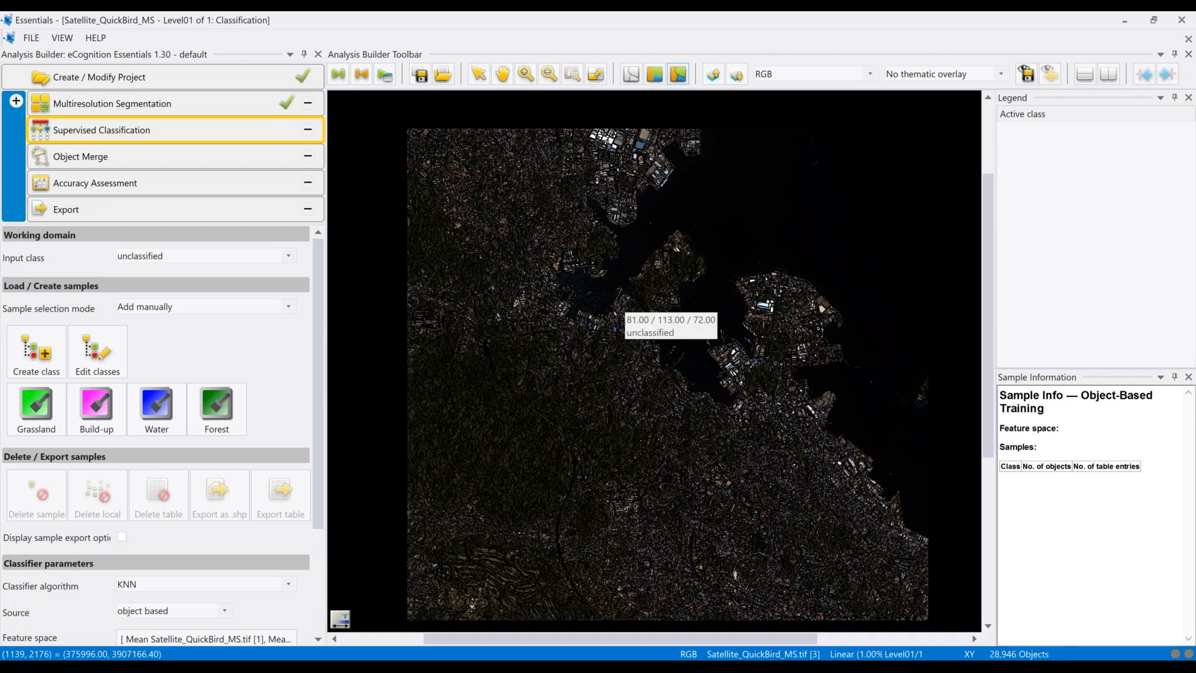
pyautogui.click(157, 409)
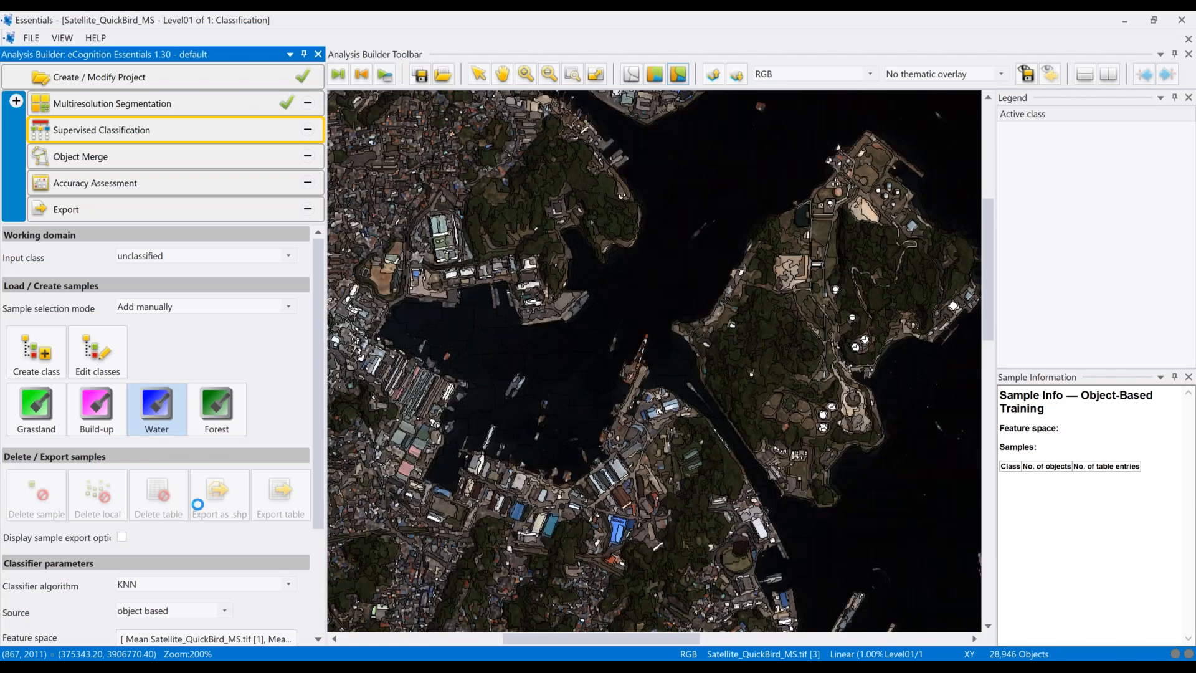
pyautogui.click(654, 272)
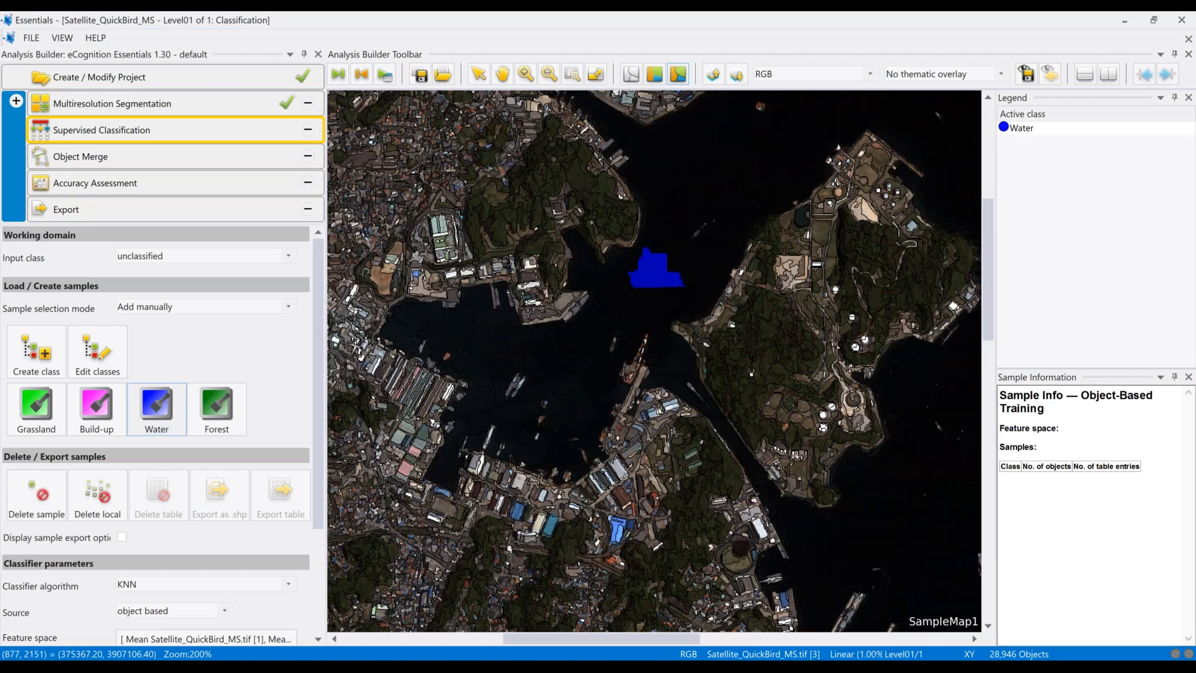
pyautogui.click(660, 230)
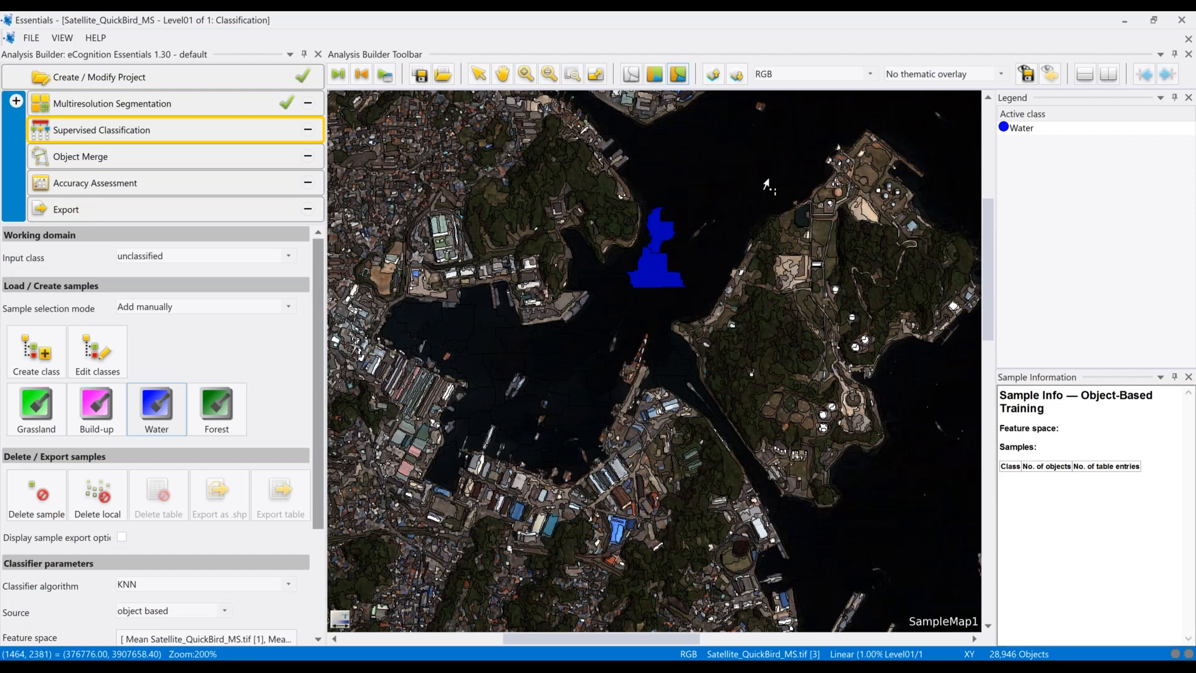
pyautogui.hscroll(5, 768, 186)
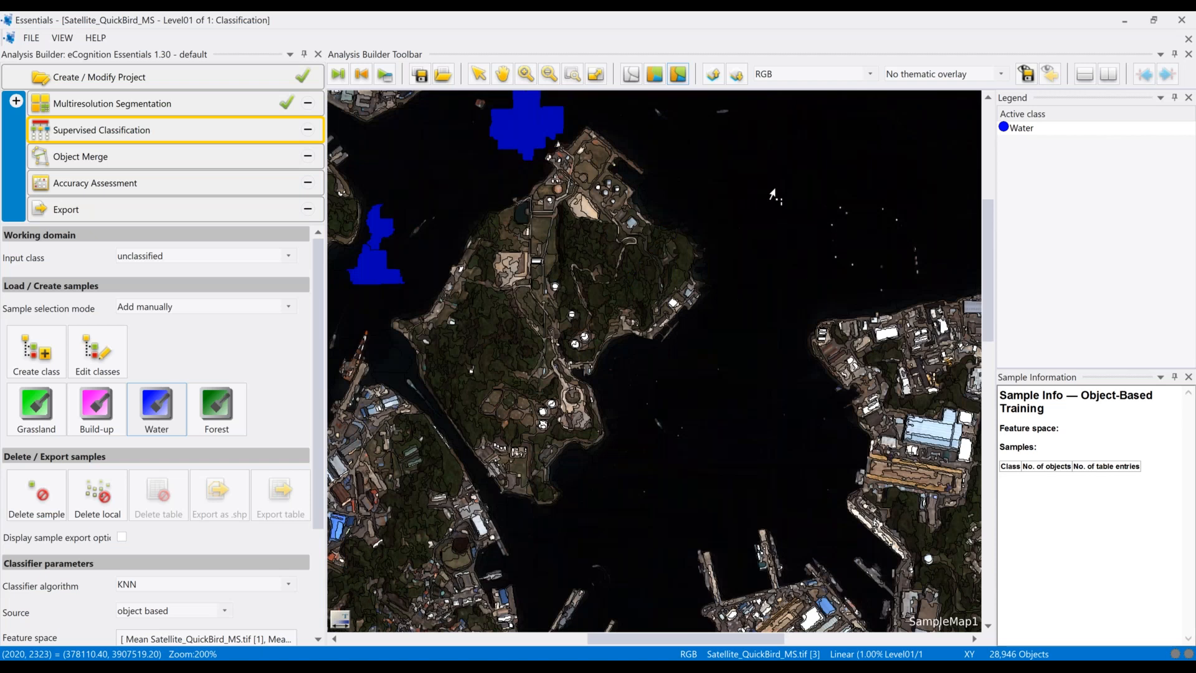
pyautogui.moveTo(772, 195); pyautogui.dragTo(762, 310)
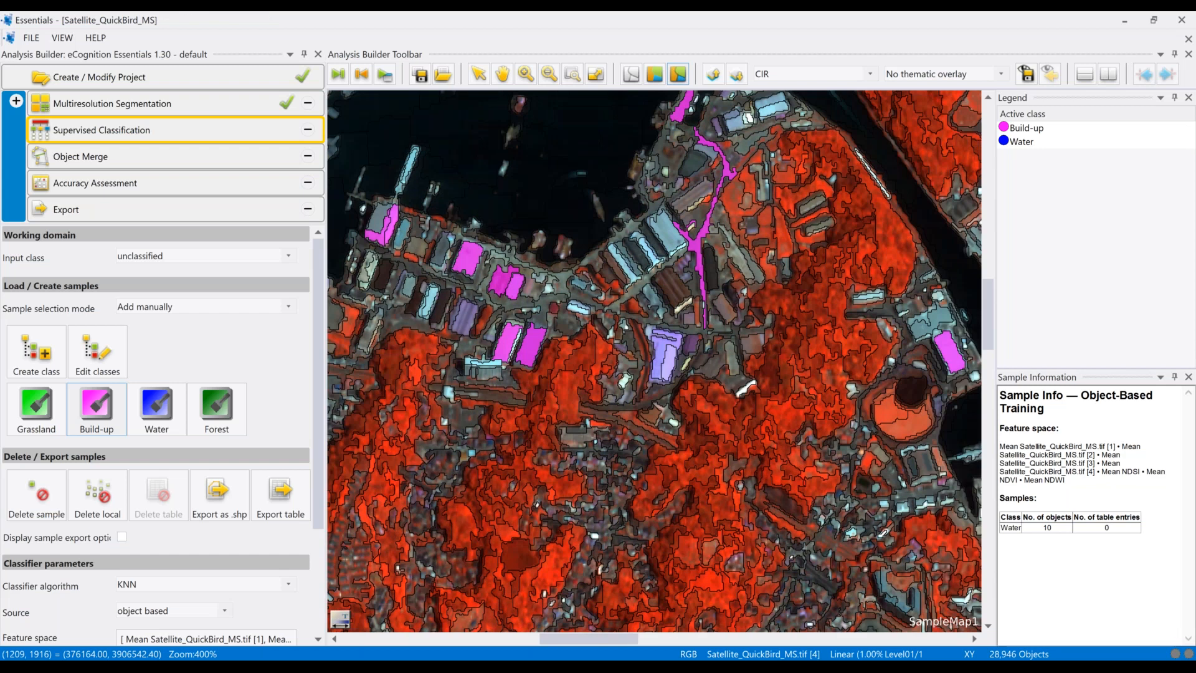
# - Collect Grassland and Forest samples from the vegetated image objects, finishing with the Water class activated
pyautogui.click(37, 409)
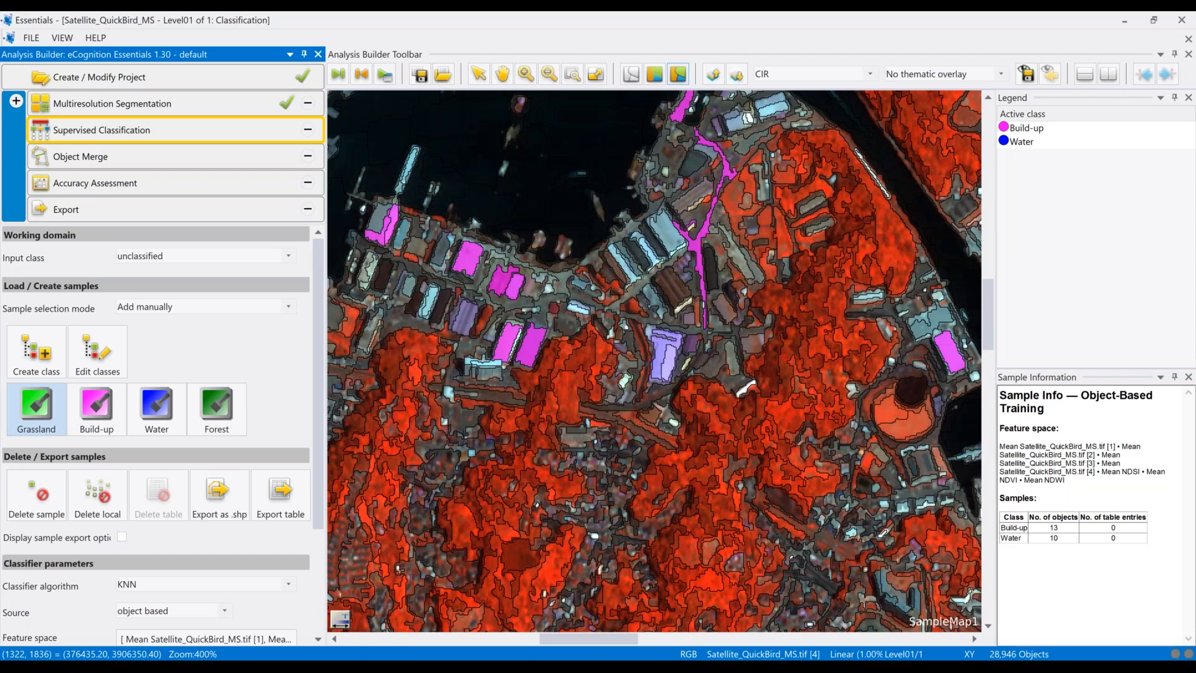
pyautogui.moveTo(872, 395); pyautogui.dragTo(702, 357)
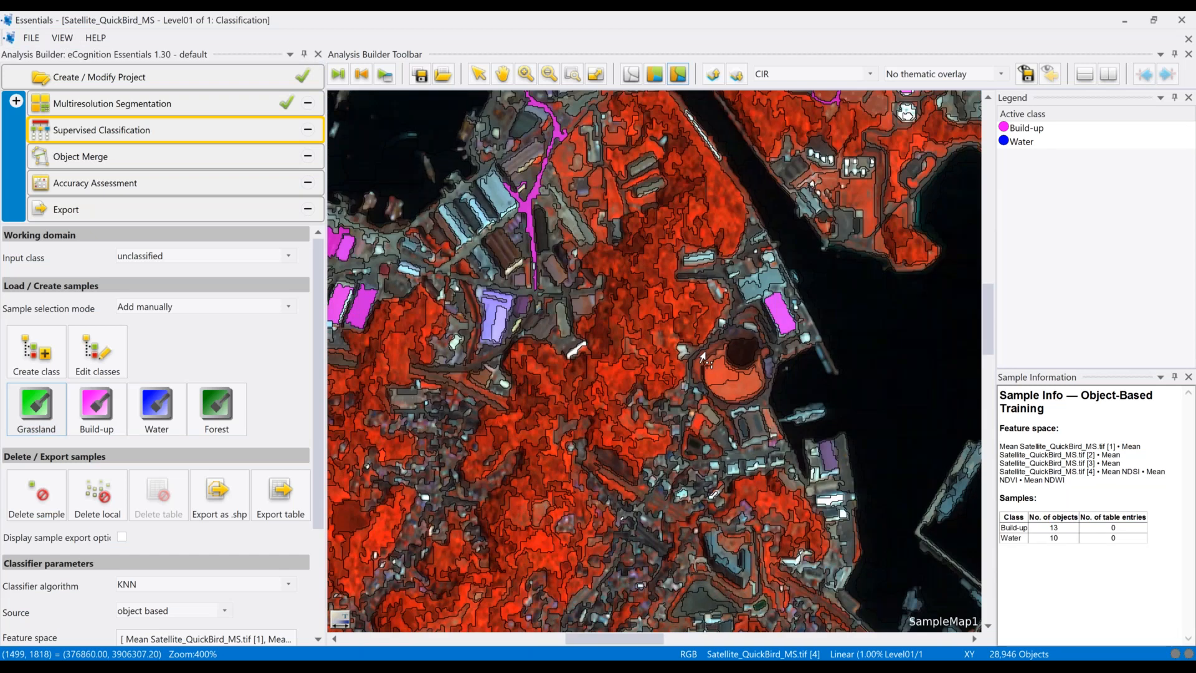
pyautogui.moveTo(703, 357); pyautogui.dragTo(679, 512)
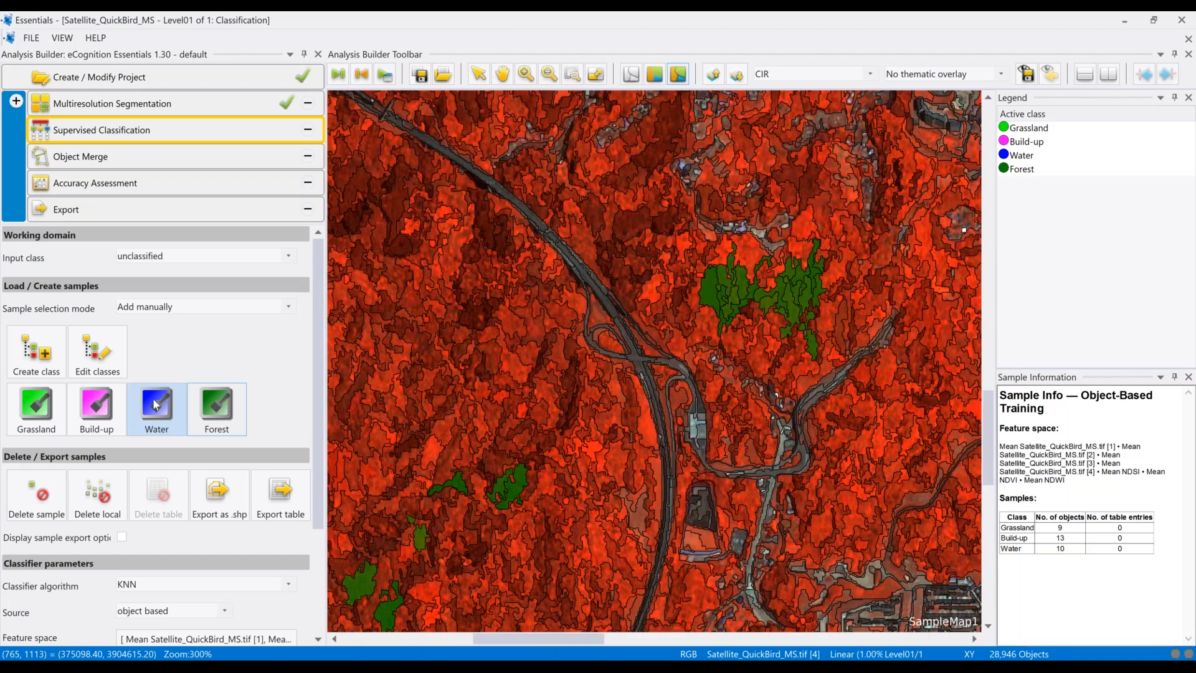
pyautogui.click(156, 405)
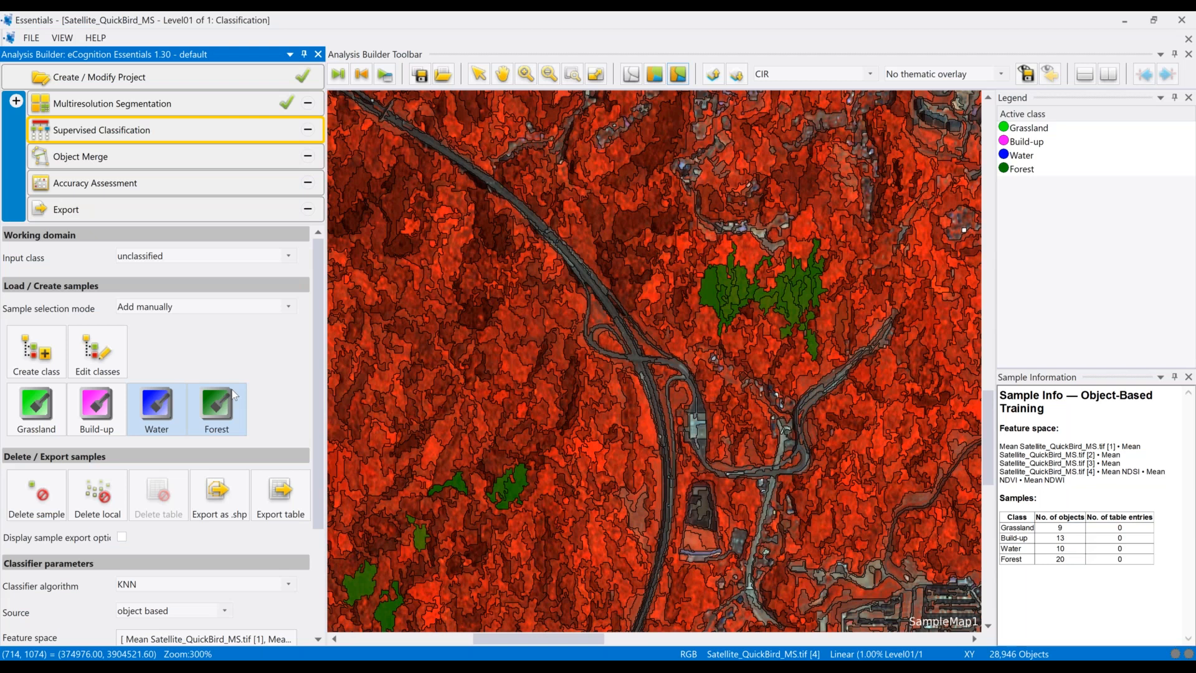
# - Delete the westernmost Forest sample of the large green cluster northeast of the highway interchange
pyautogui.scroll(-1, 179, 522)
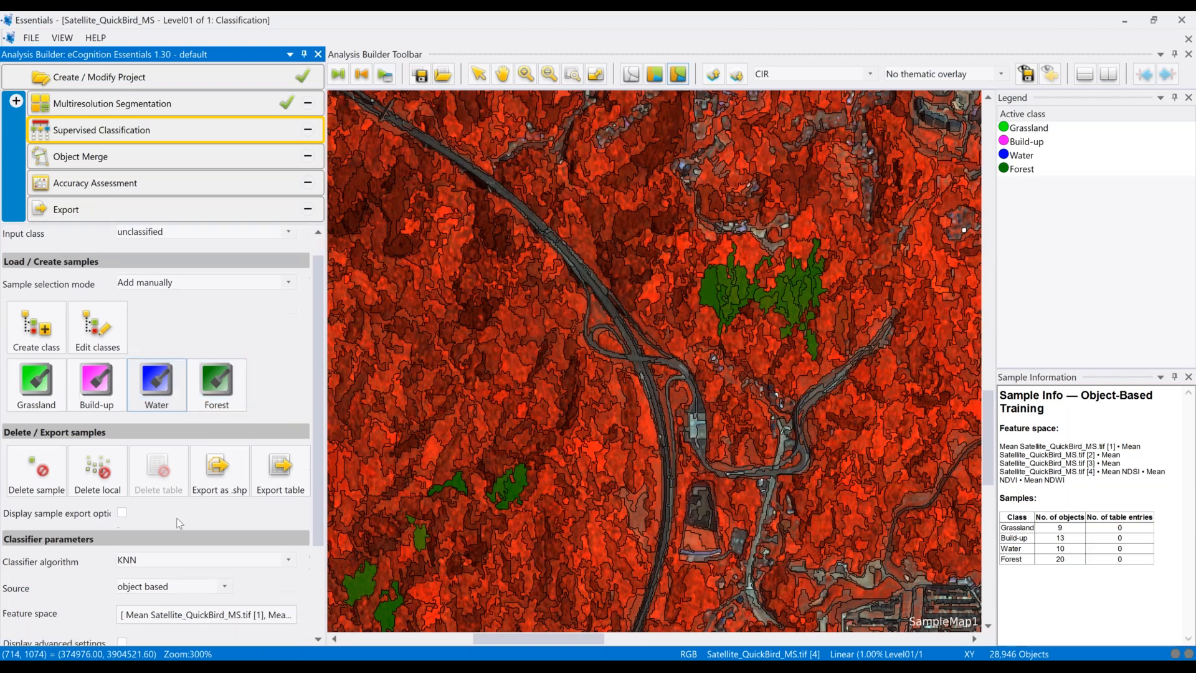
pyautogui.click(36, 470)
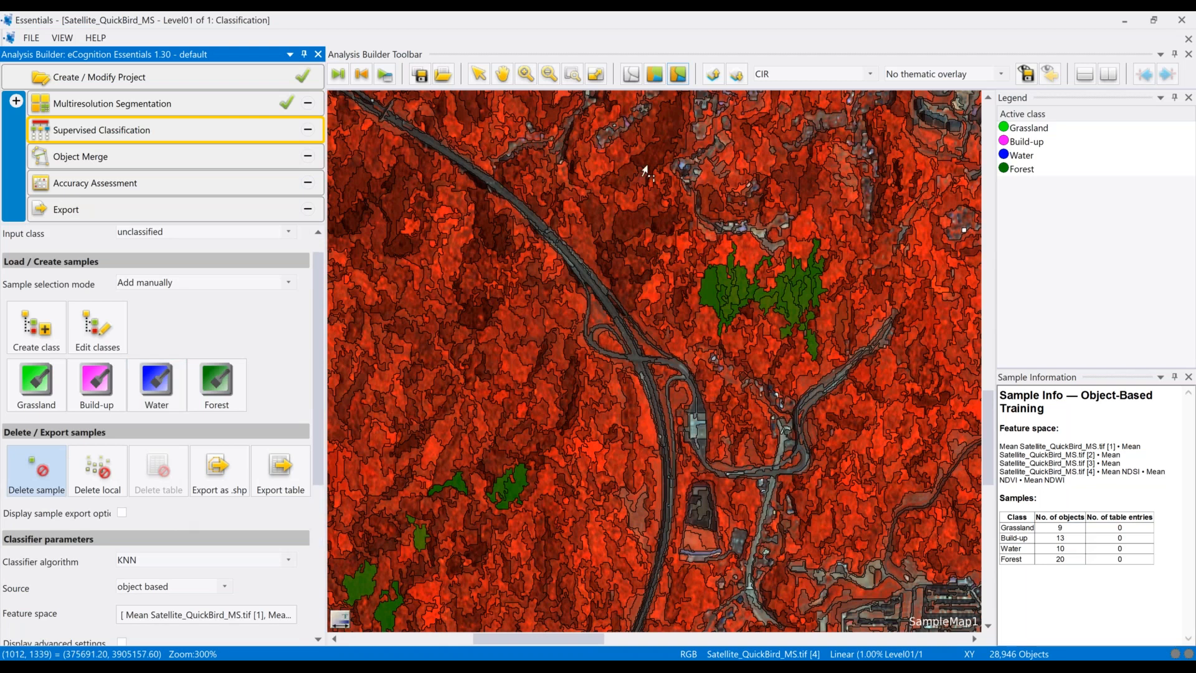
pyautogui.click(709, 291)
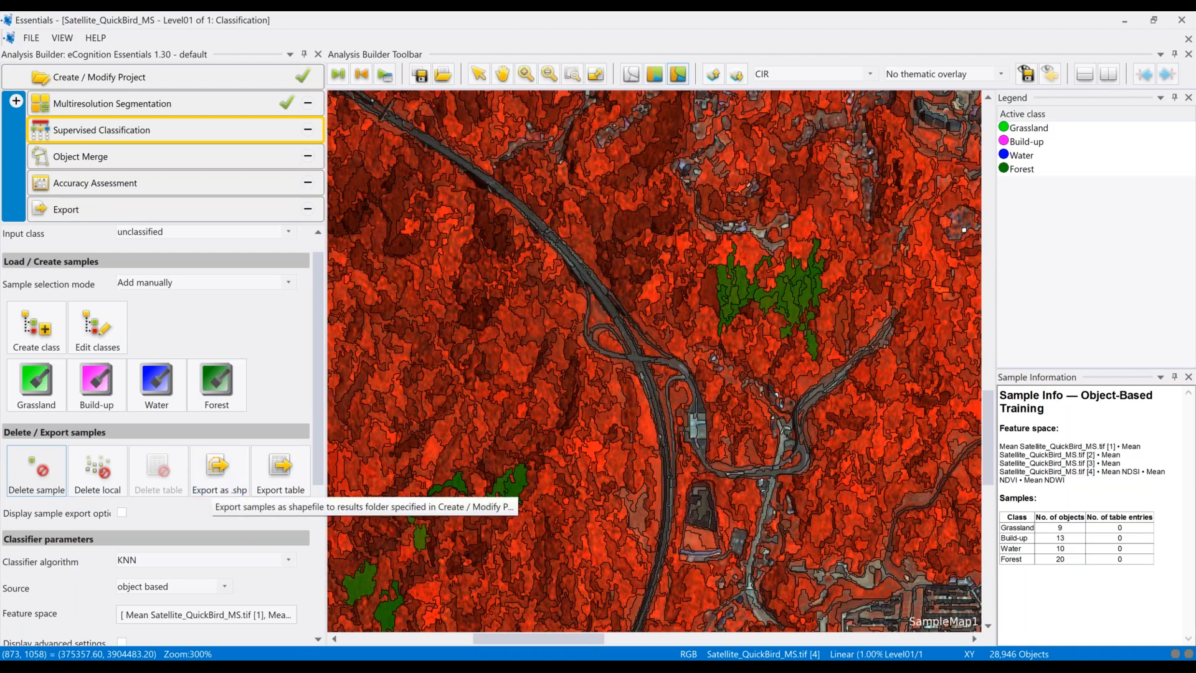
# - Set the classifier algorithm to SVM and keep the source as object based
pyautogui.click(327, 324)
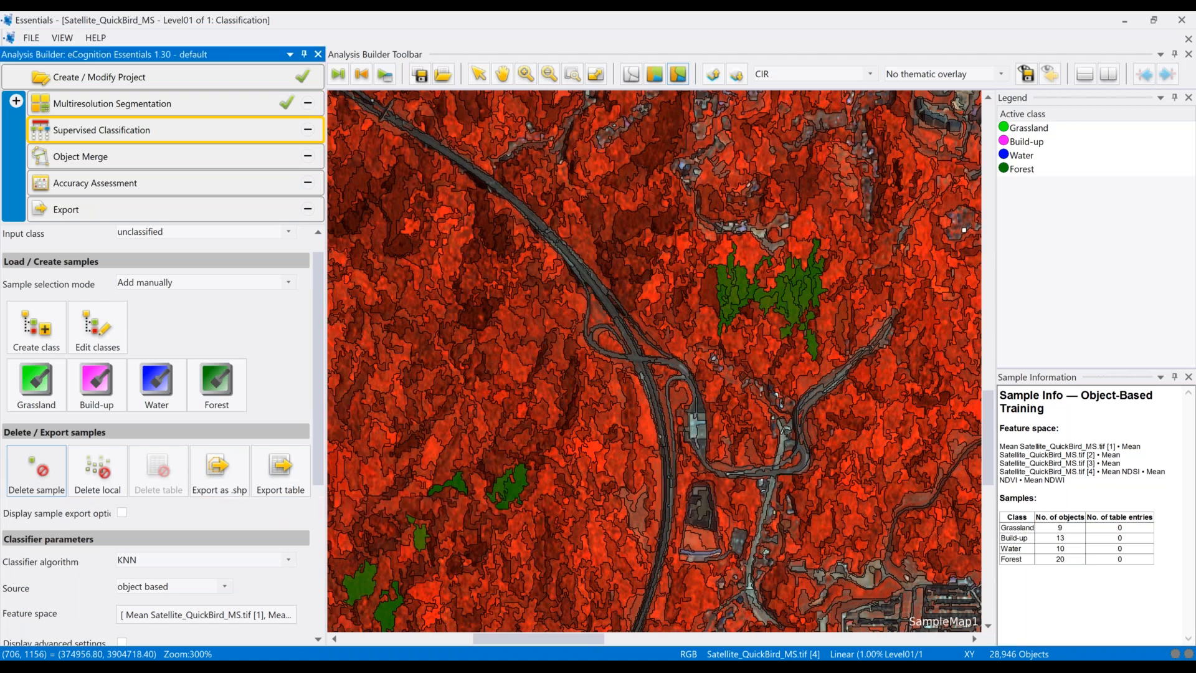
pyautogui.scroll(-3, 155, 405)
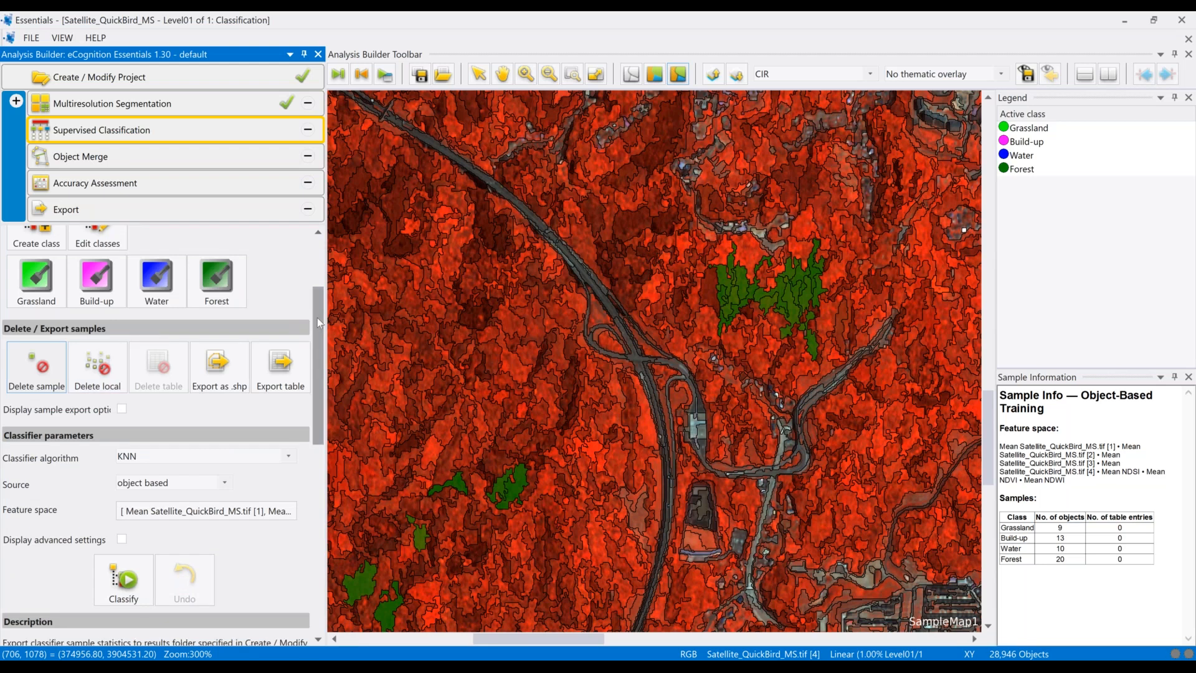
pyautogui.moveTo(318, 332); pyautogui.dragTo(318, 340)
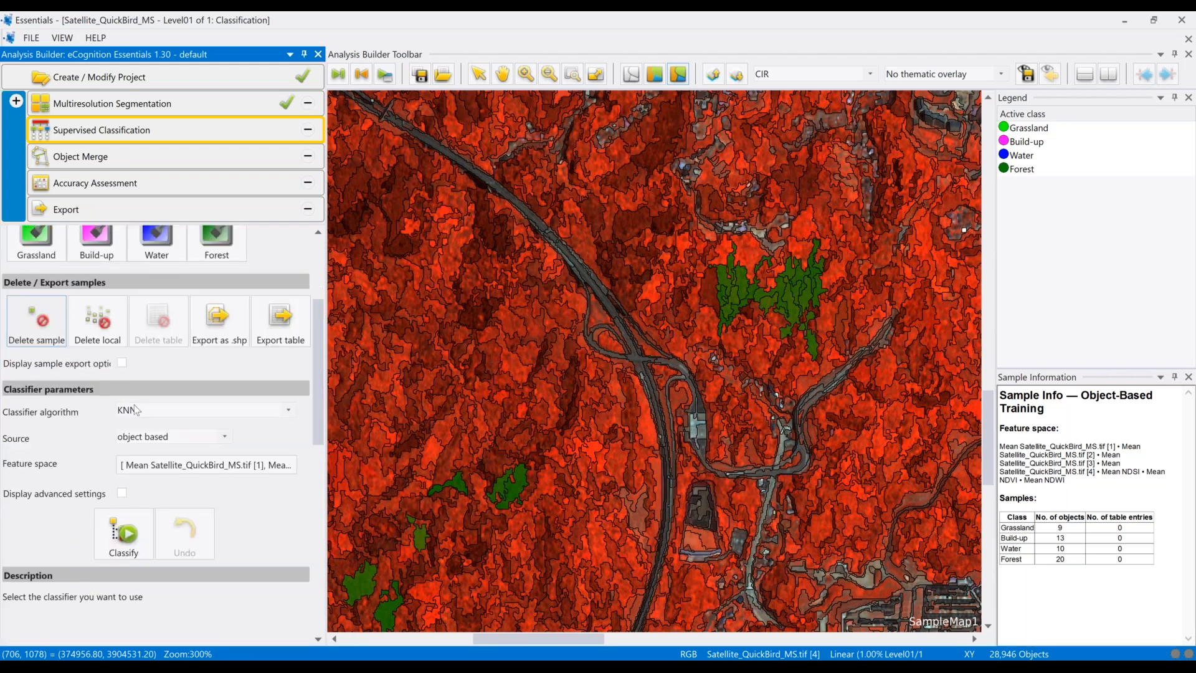
pyautogui.click(289, 411)
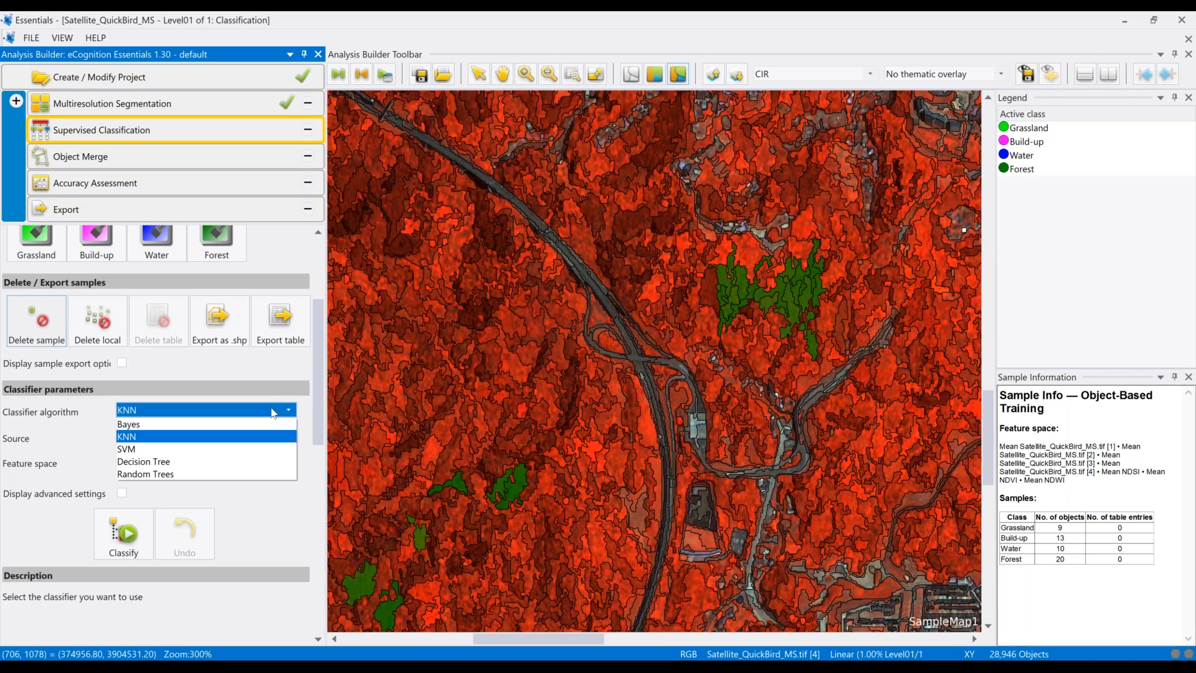
pyautogui.click(157, 448)
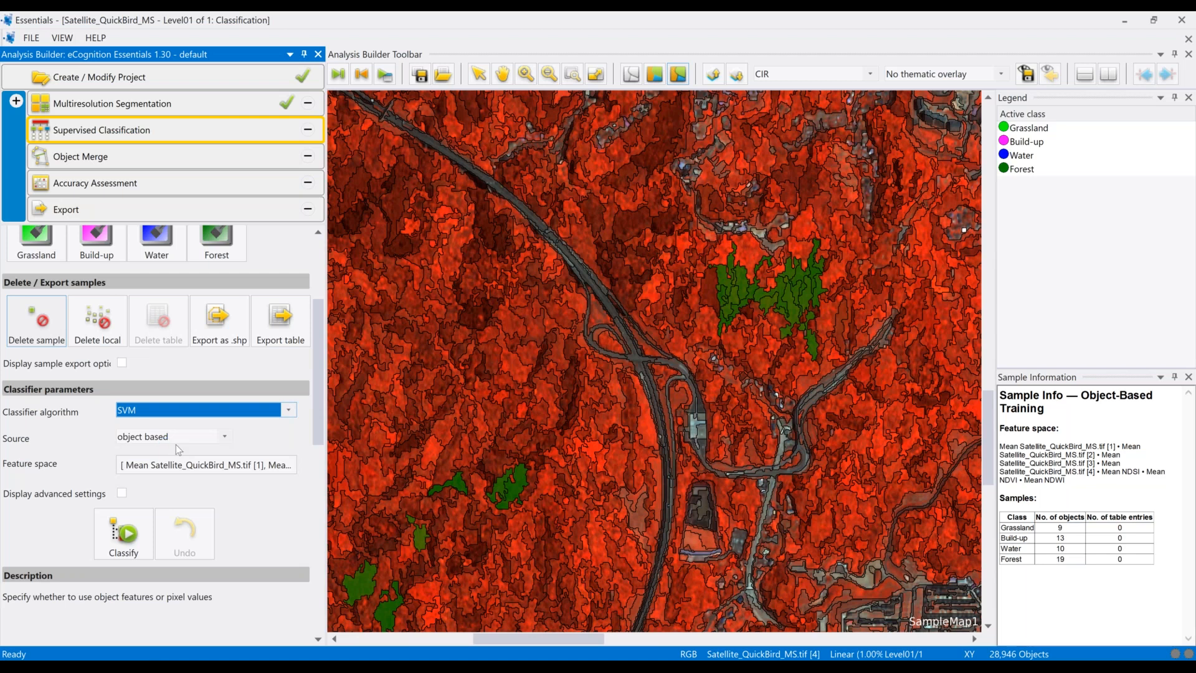
pyautogui.click(226, 438)
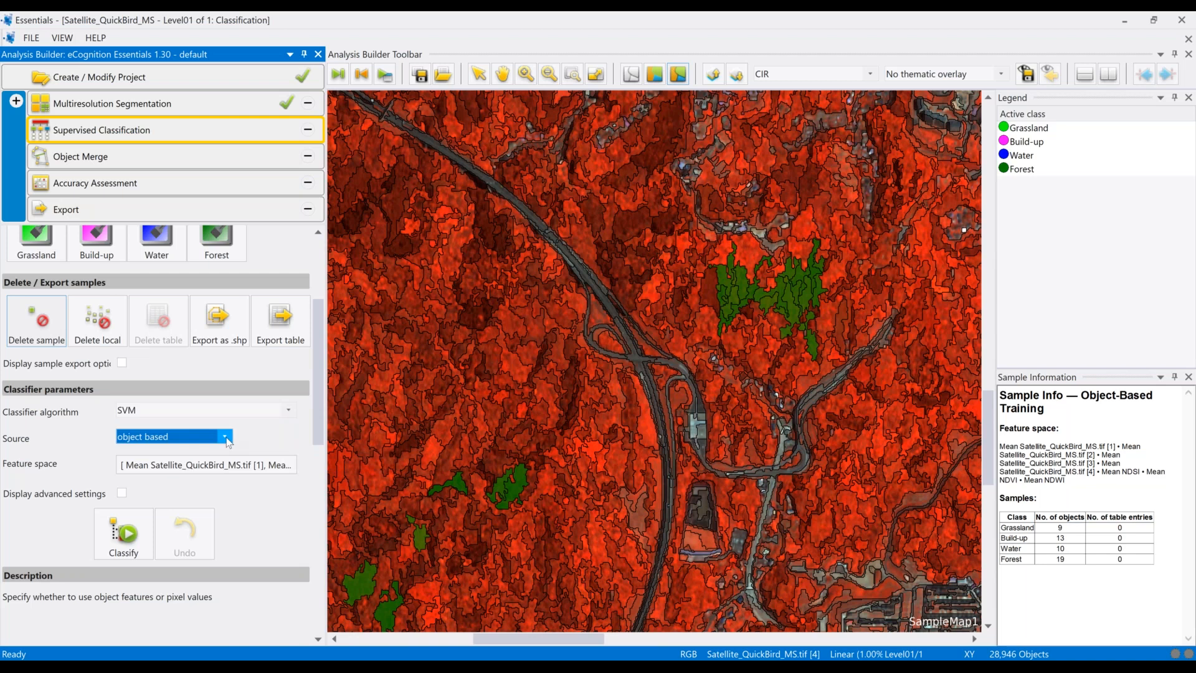
pyautogui.click(226, 439)
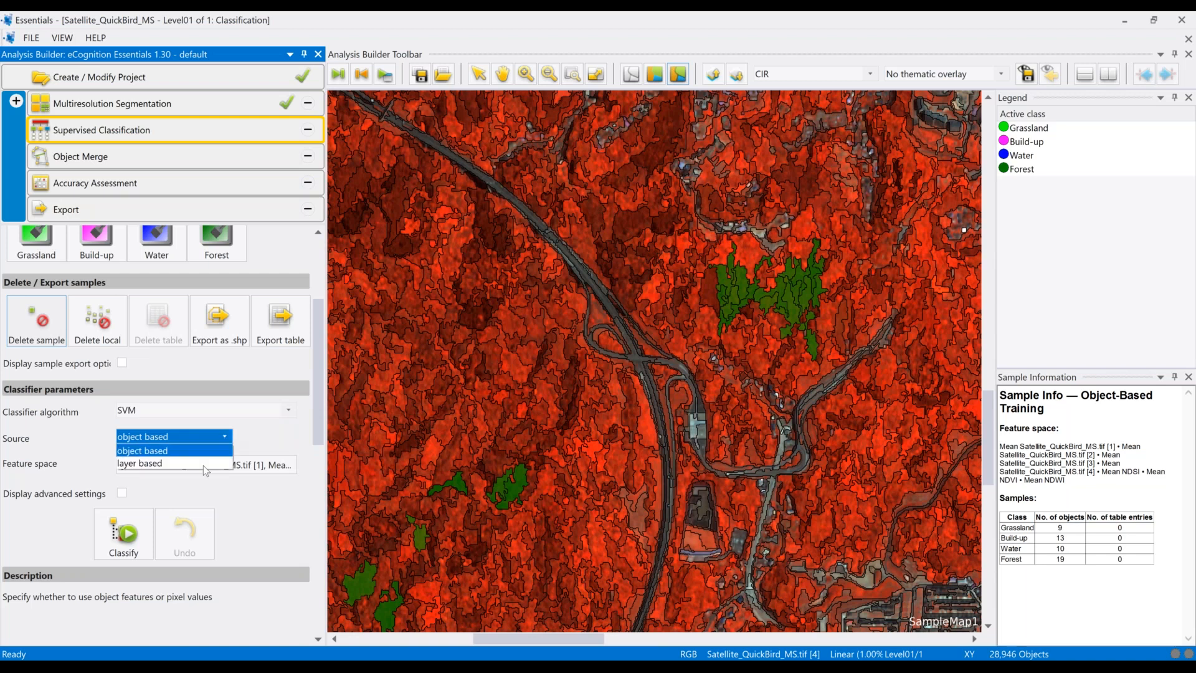
pyautogui.click(266, 446)
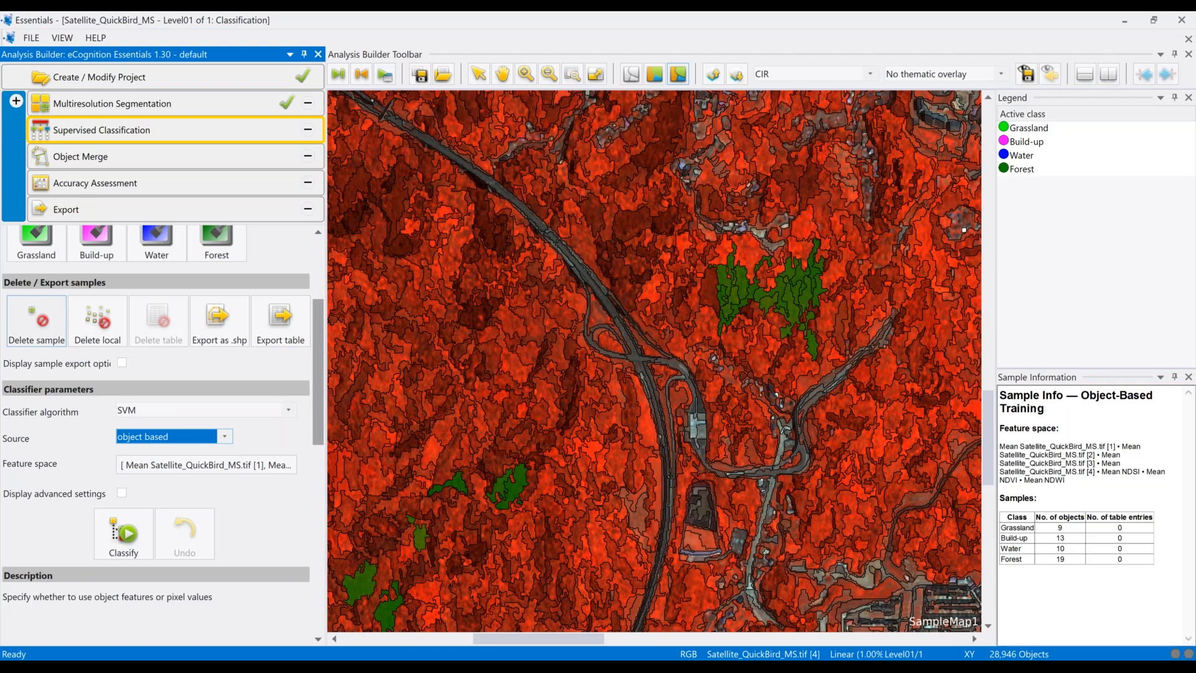
# - Examine the classifier's feature space, expanding the selected mean layer values and the available standard deviation and to-neighbors features, without changing the selection
pyautogui.scroll(-1, 319, 386)
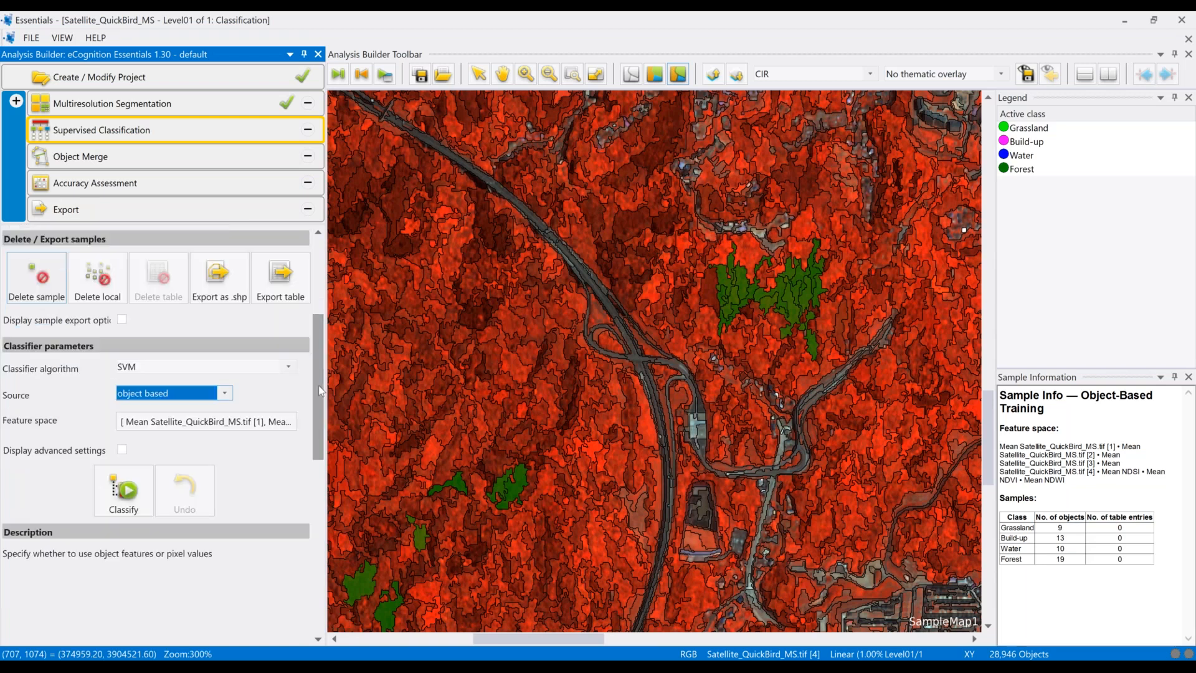
pyautogui.click(290, 422)
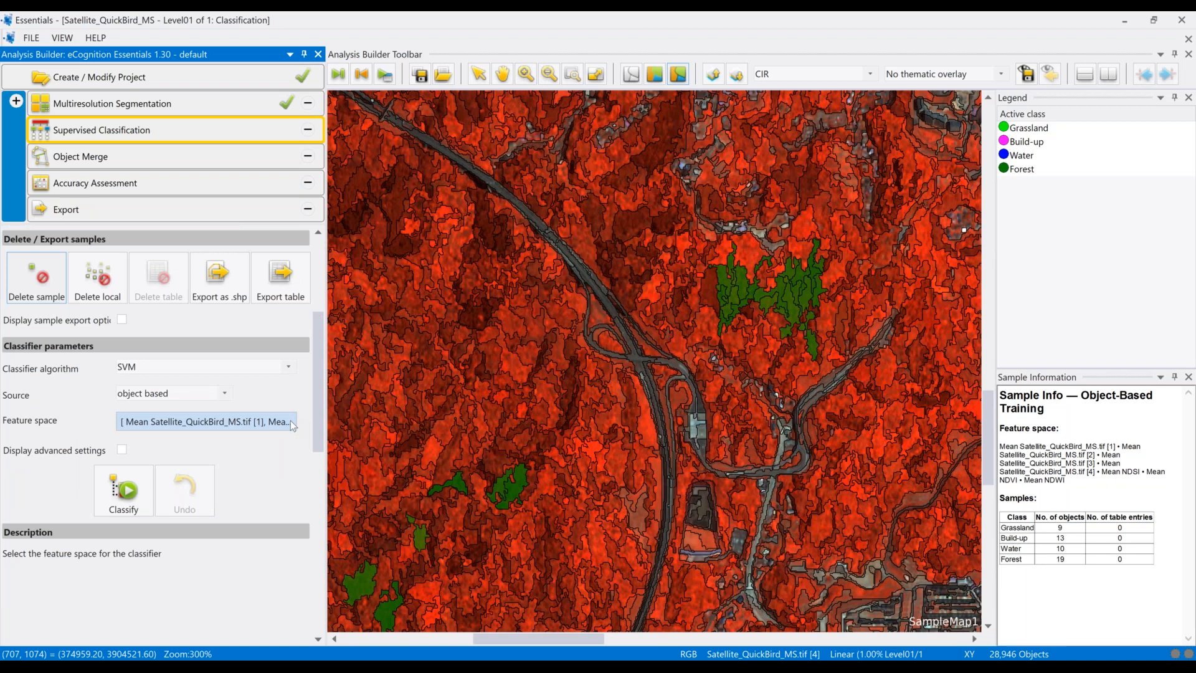
pyautogui.click(290, 420)
pyautogui.moveTo(523, 170); pyautogui.dragTo(559, 164)
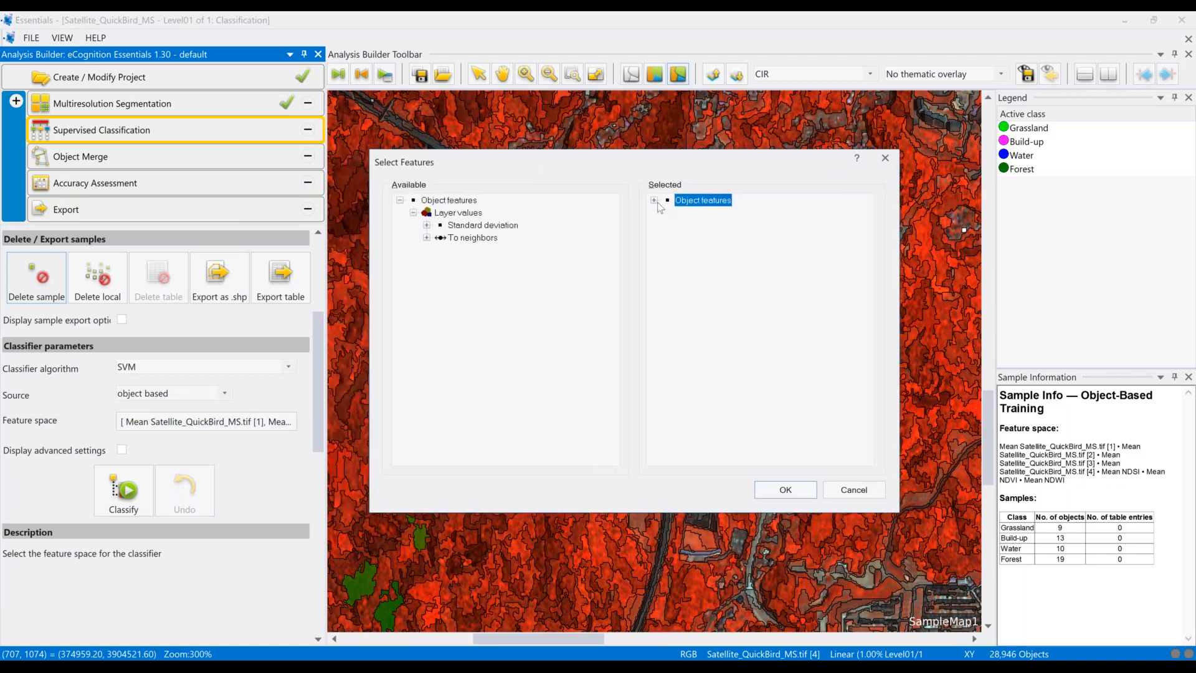
pyautogui.click(655, 201)
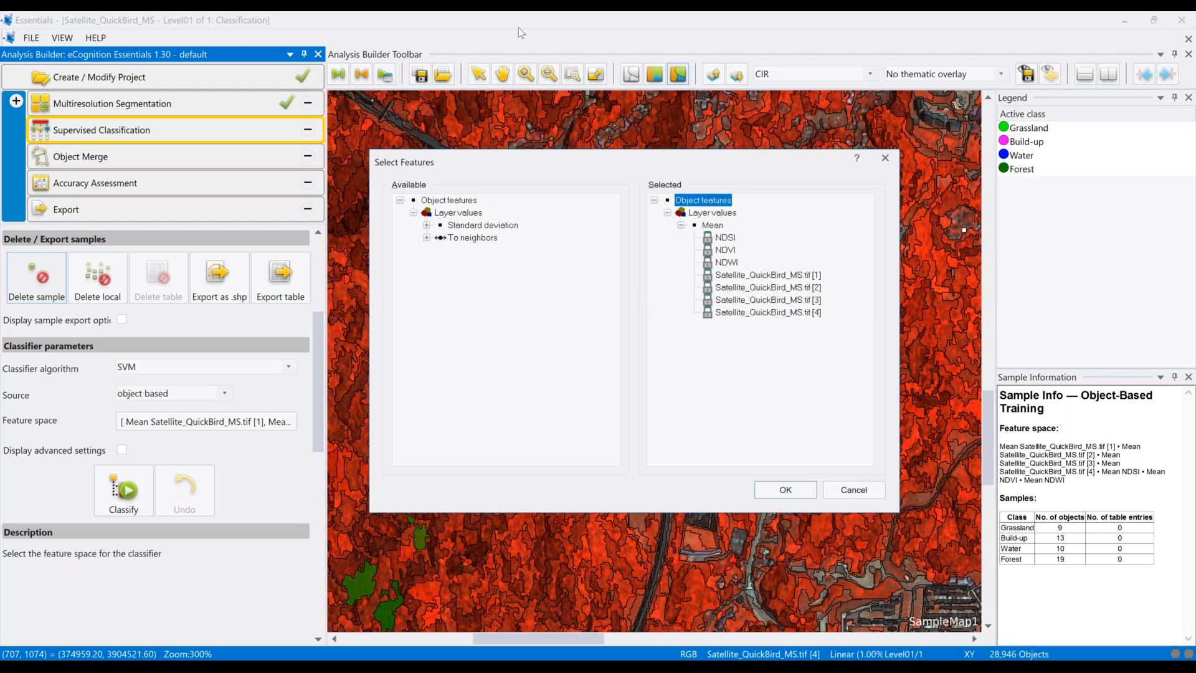
pyautogui.click(427, 225)
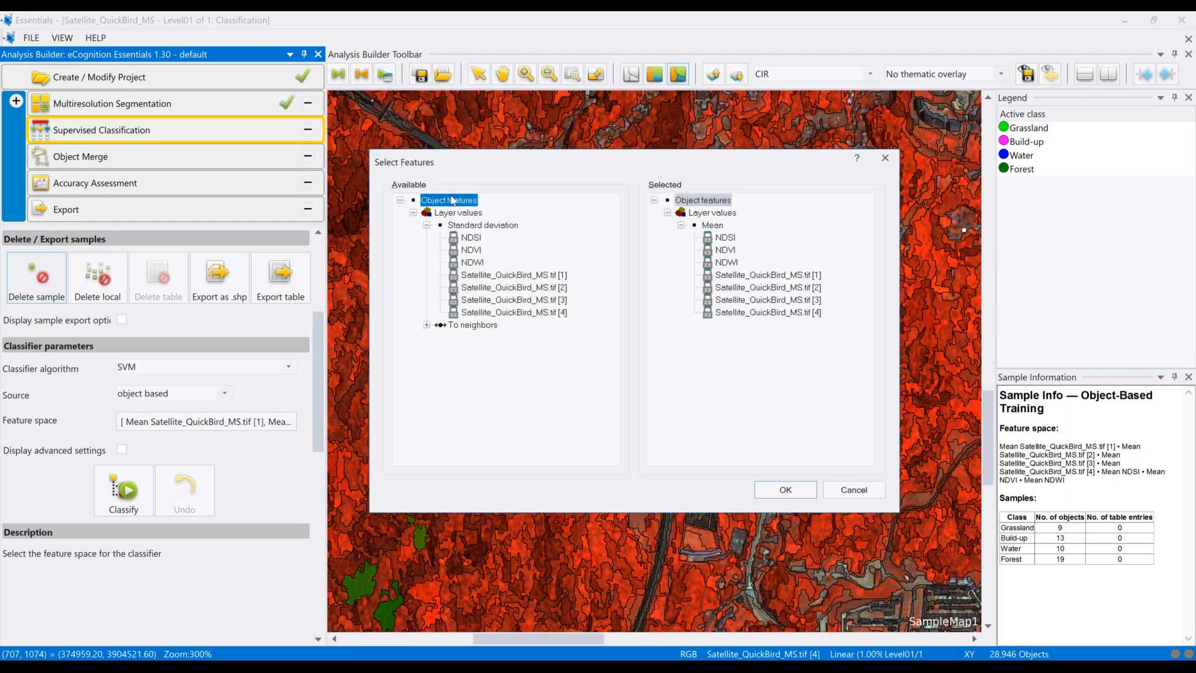
pyautogui.click(426, 325)
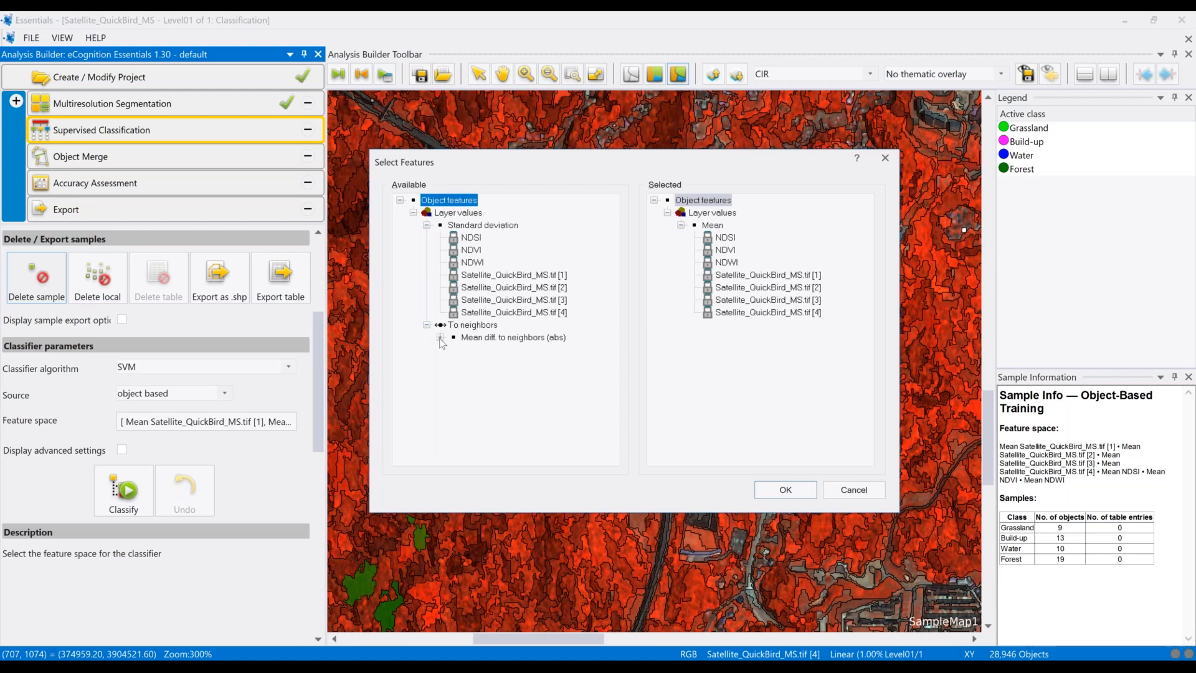
pyautogui.click(440, 337)
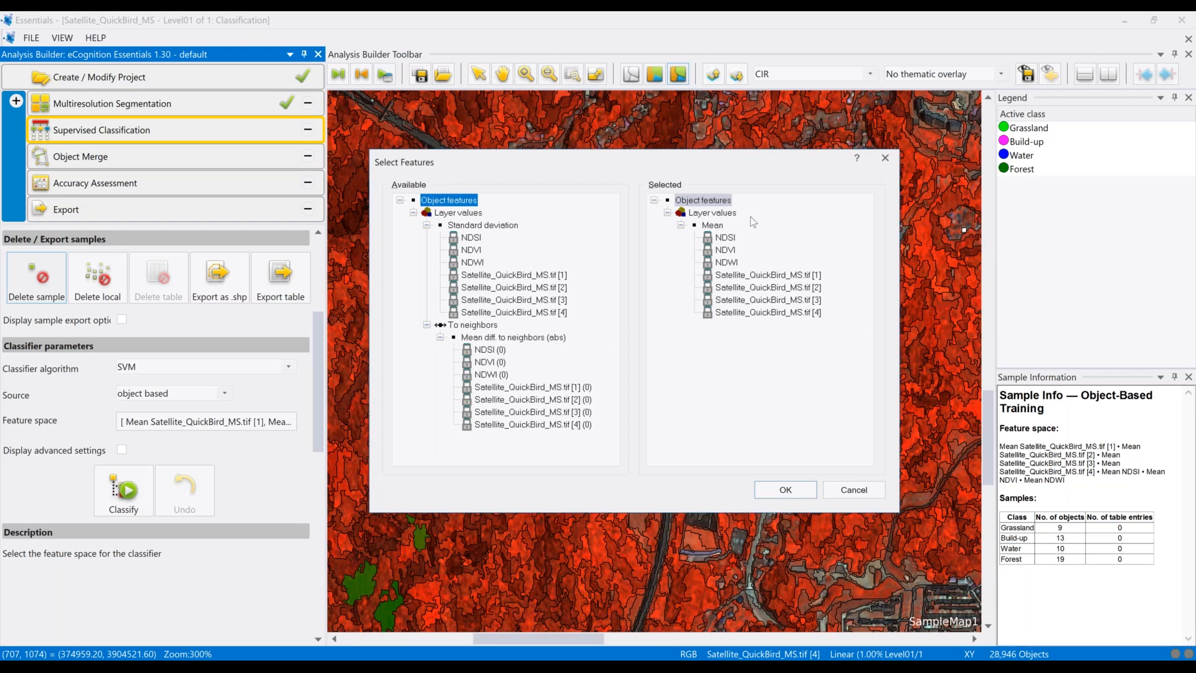
pyautogui.click(867, 498)
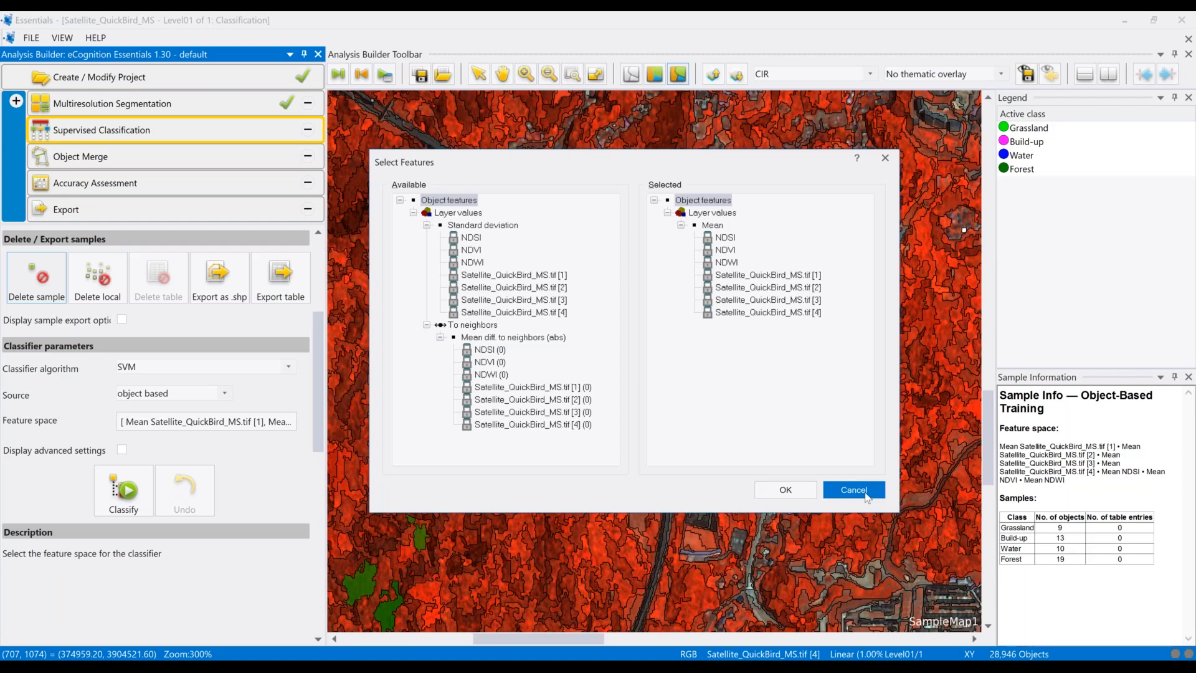
pyautogui.click(867, 497)
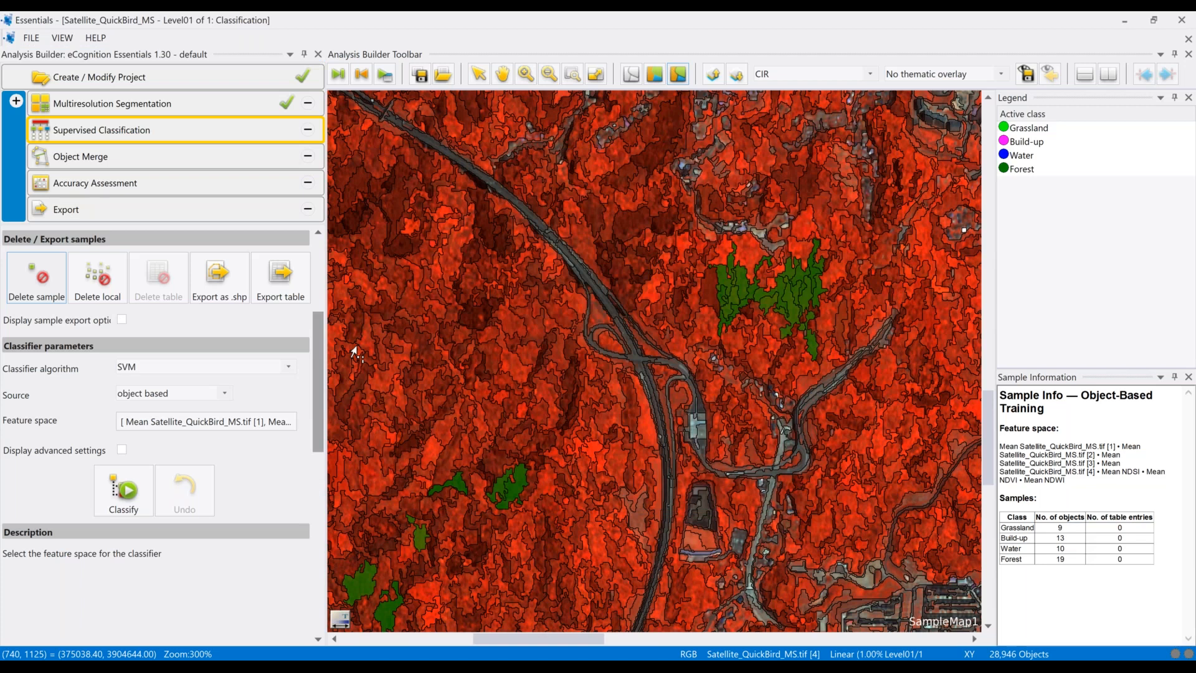
# - Run the supervised classification and inspect the classified objects along the harbor waterfront
pyautogui.click(123, 489)
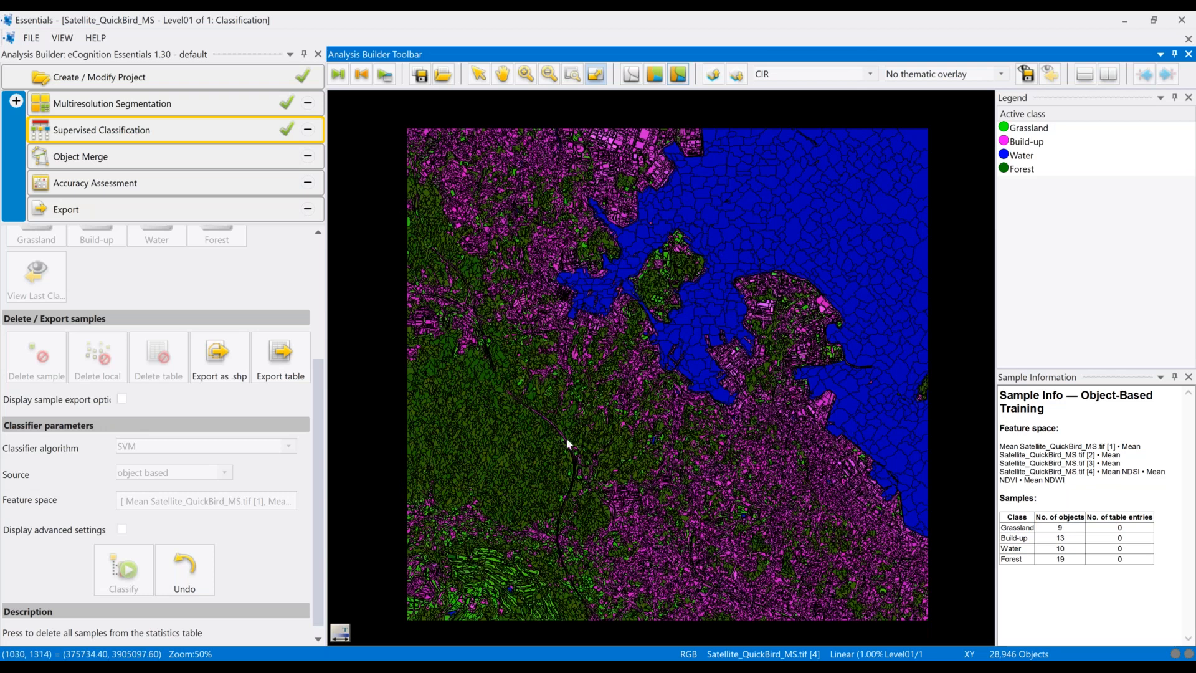
pyautogui.scroll(2, 566, 437)
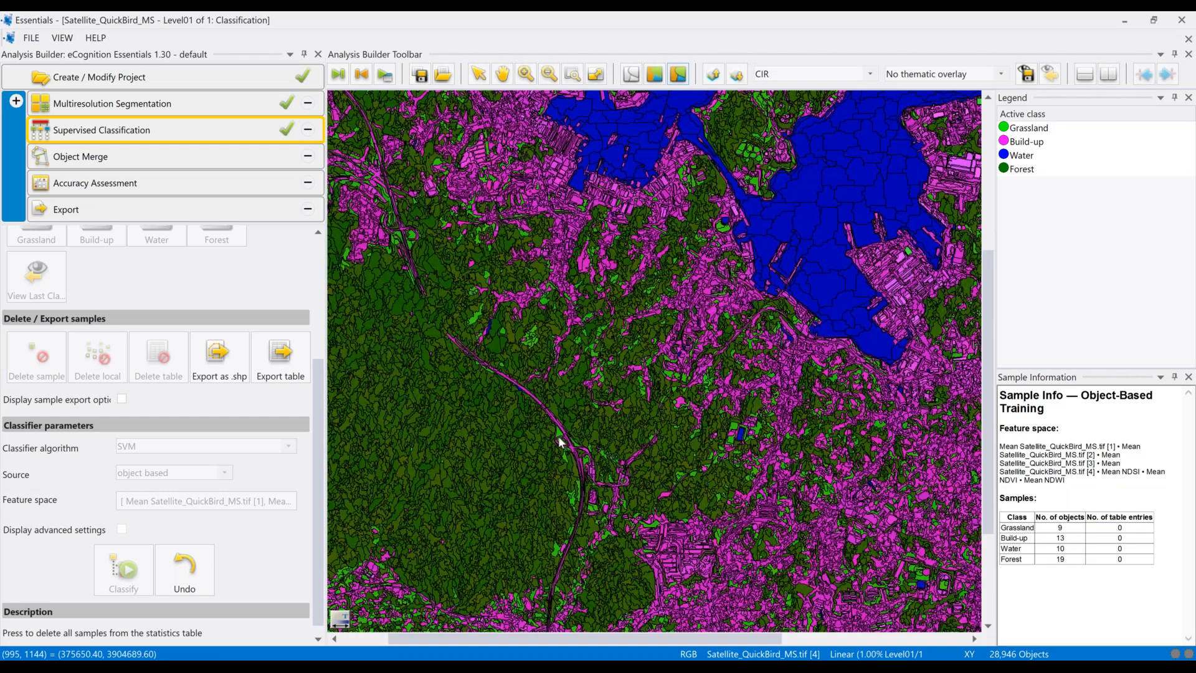
pyautogui.scroll(3, 699, 308)
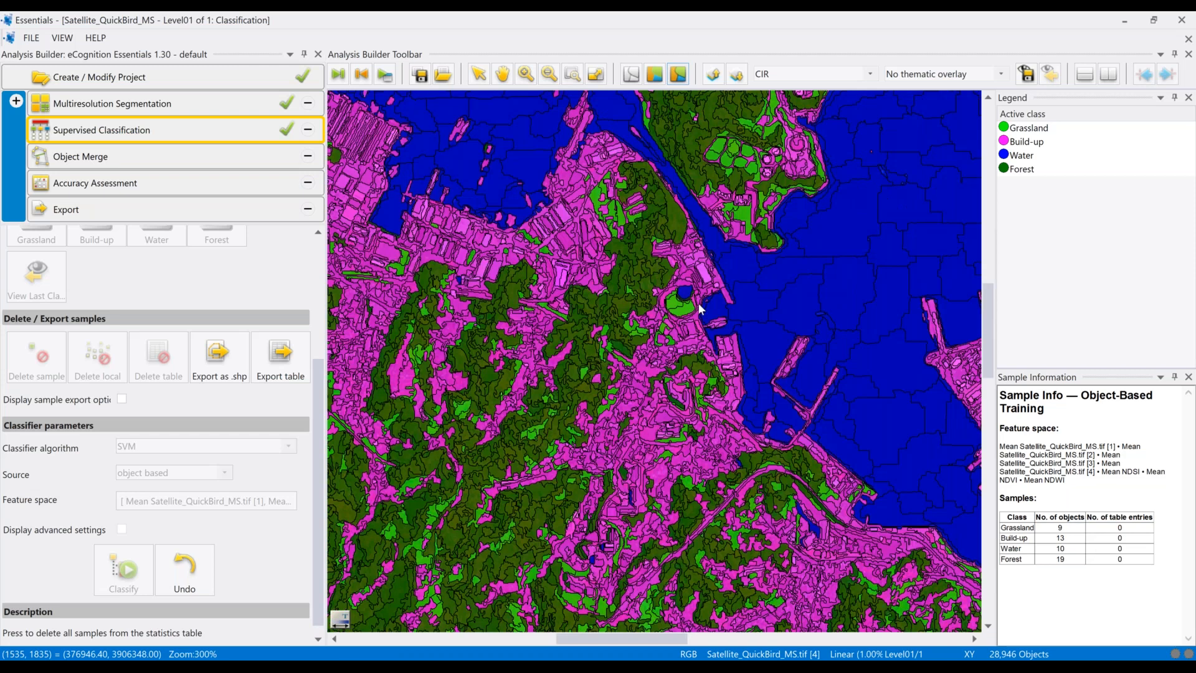
pyautogui.scroll(1, 699, 309)
# - Add a Manual Editing action directly after Supervised Classification
pyautogui.click(17, 103)
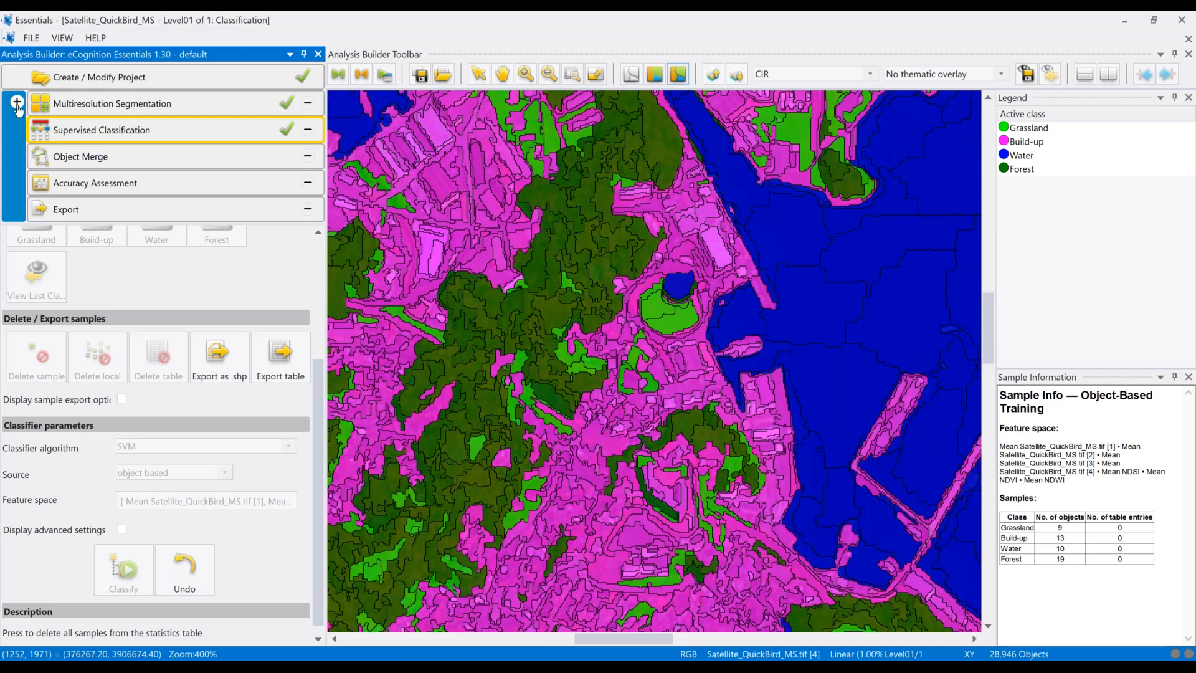
pyautogui.click(16, 104)
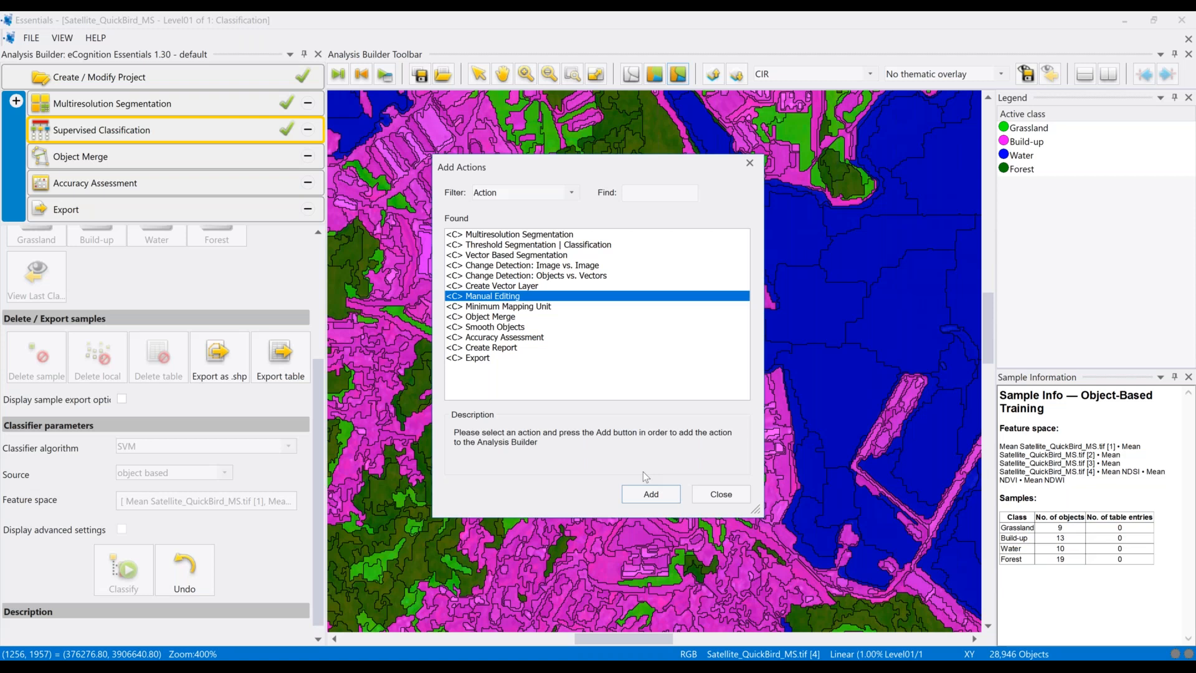
pyautogui.click(648, 493)
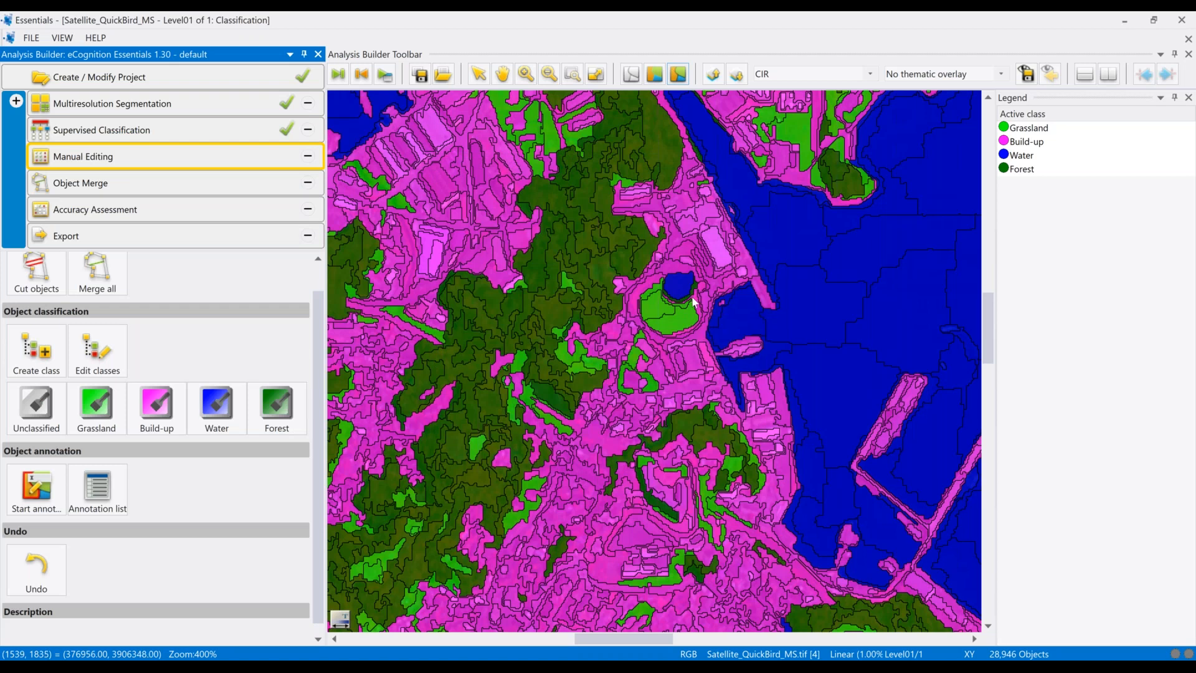
# - Manually reclassify the small round Water object beside the waterfront grassland as Build-up, and stray objects within the adjacent woodland as Forest
pyautogui.click(163, 417)
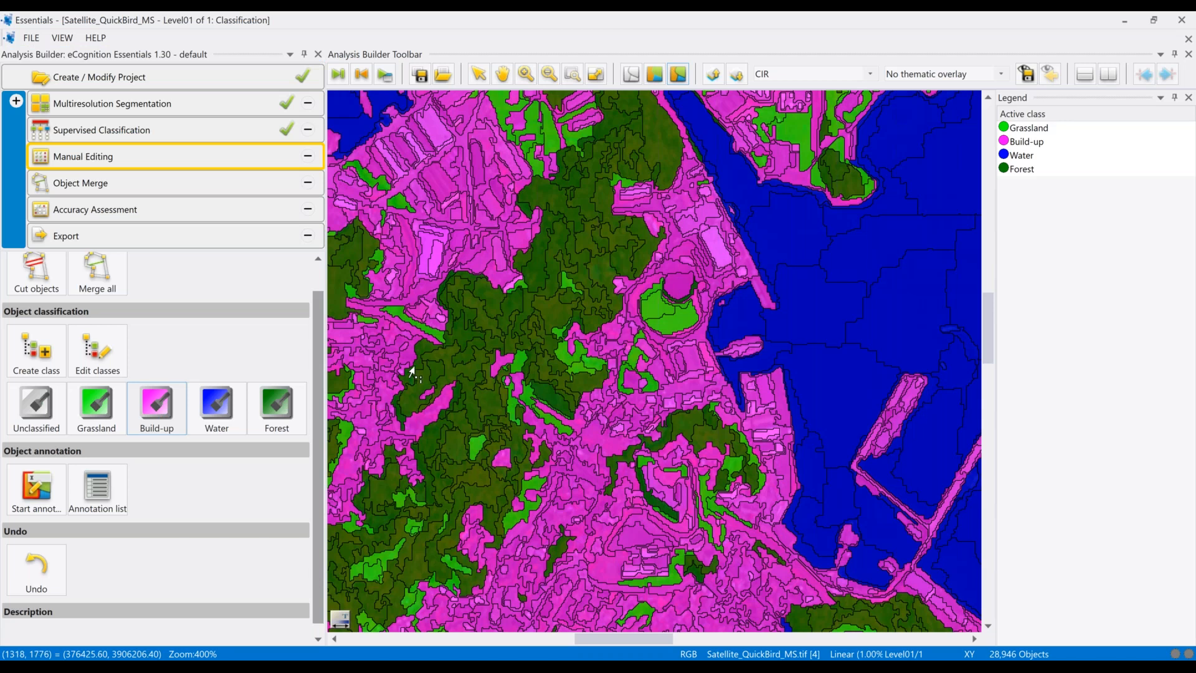
pyautogui.click(276, 409)
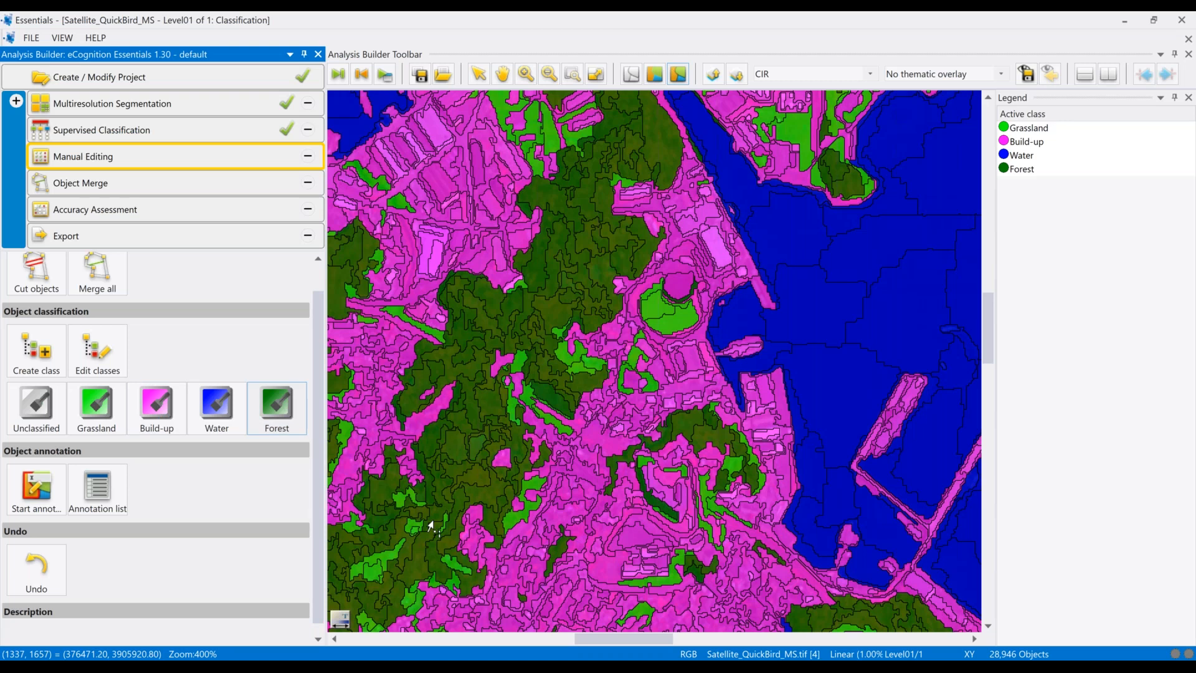
pyautogui.click(520, 361)
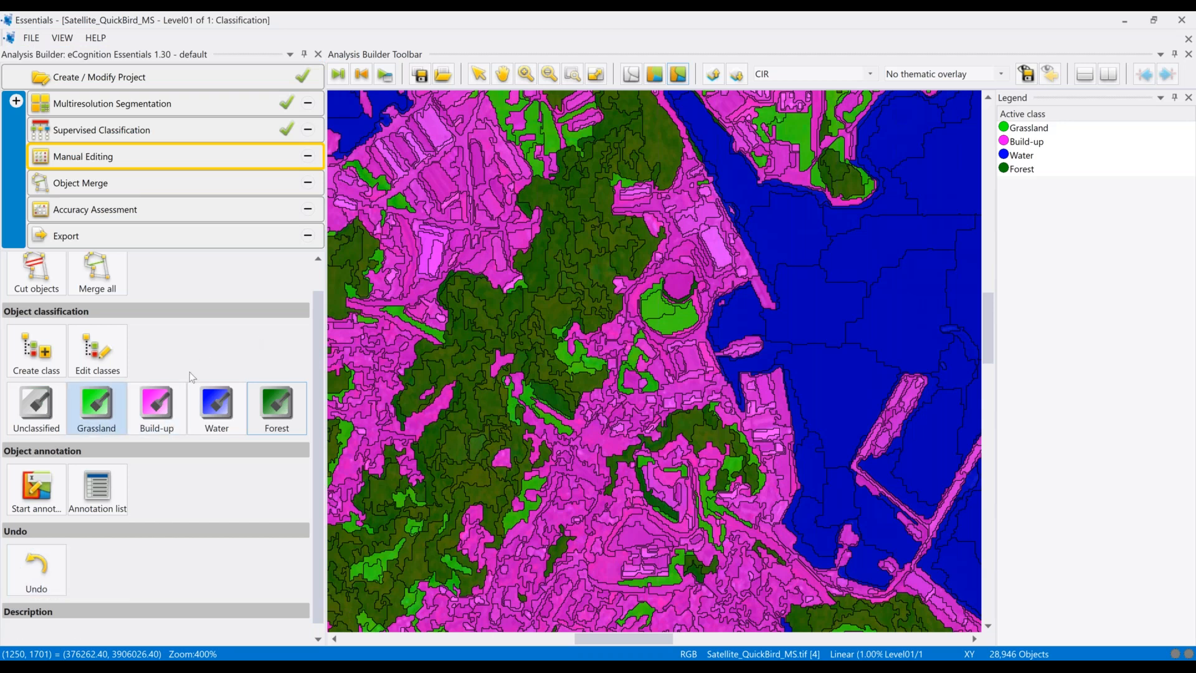
pyautogui.scroll(1, 319, 304)
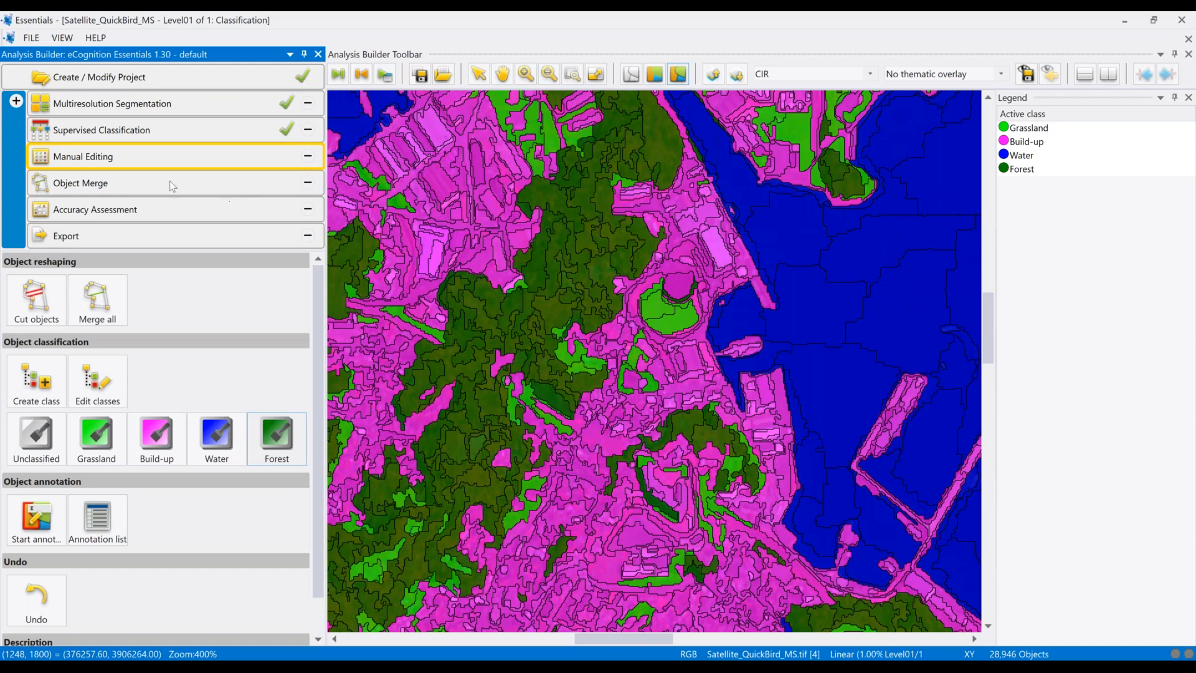
# - Insert an Object Merge action after Manual Editing and remove the duplicate Object Merge below it
pyautogui.click(17, 104)
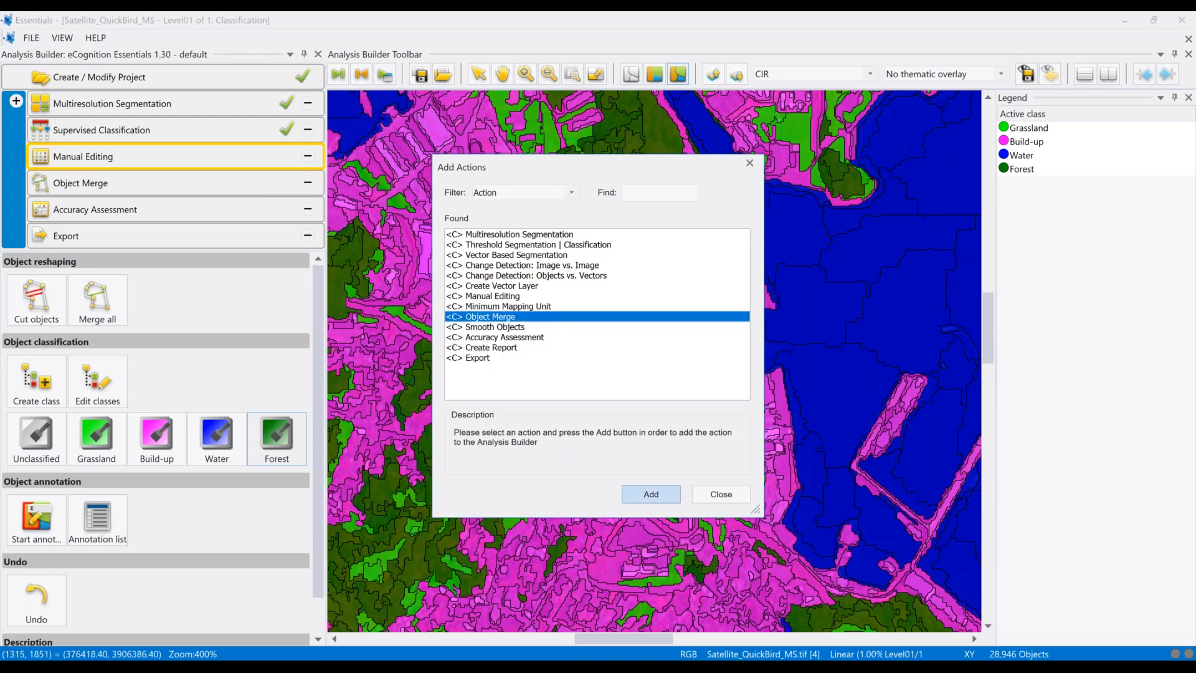
pyautogui.click(735, 498)
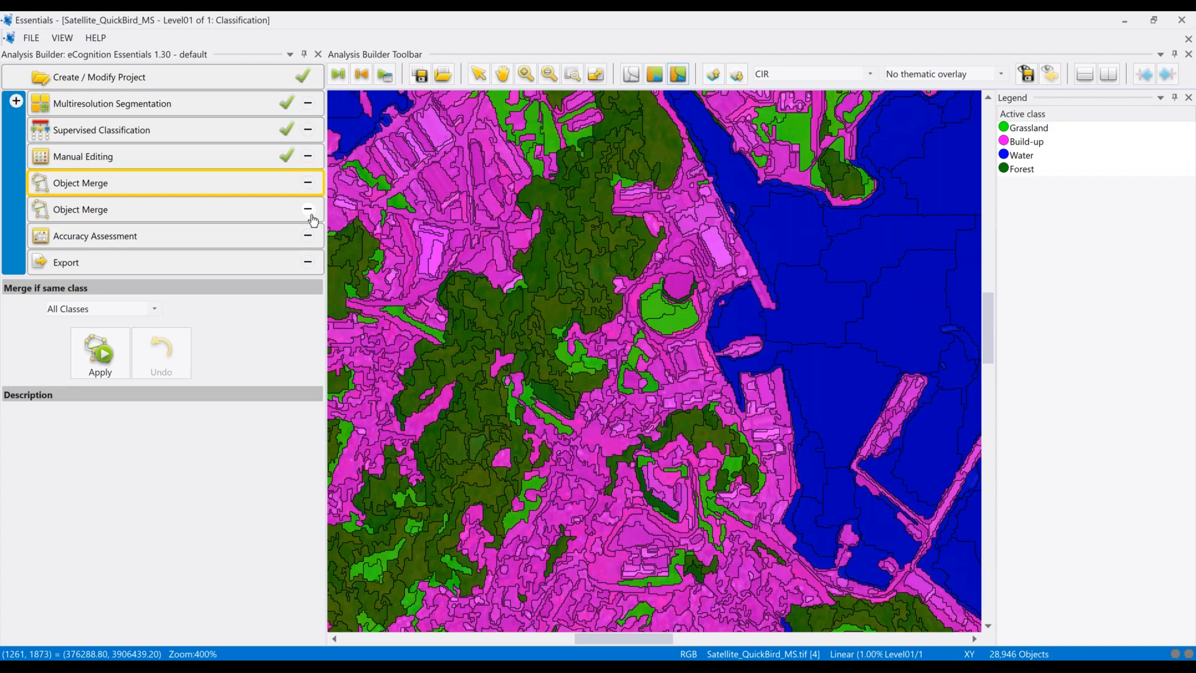
pyautogui.click(309, 212)
# - Merge neighboring objects of the same class for All Classes, and inspect the small Build-up specks in the open water
pyautogui.click(107, 340)
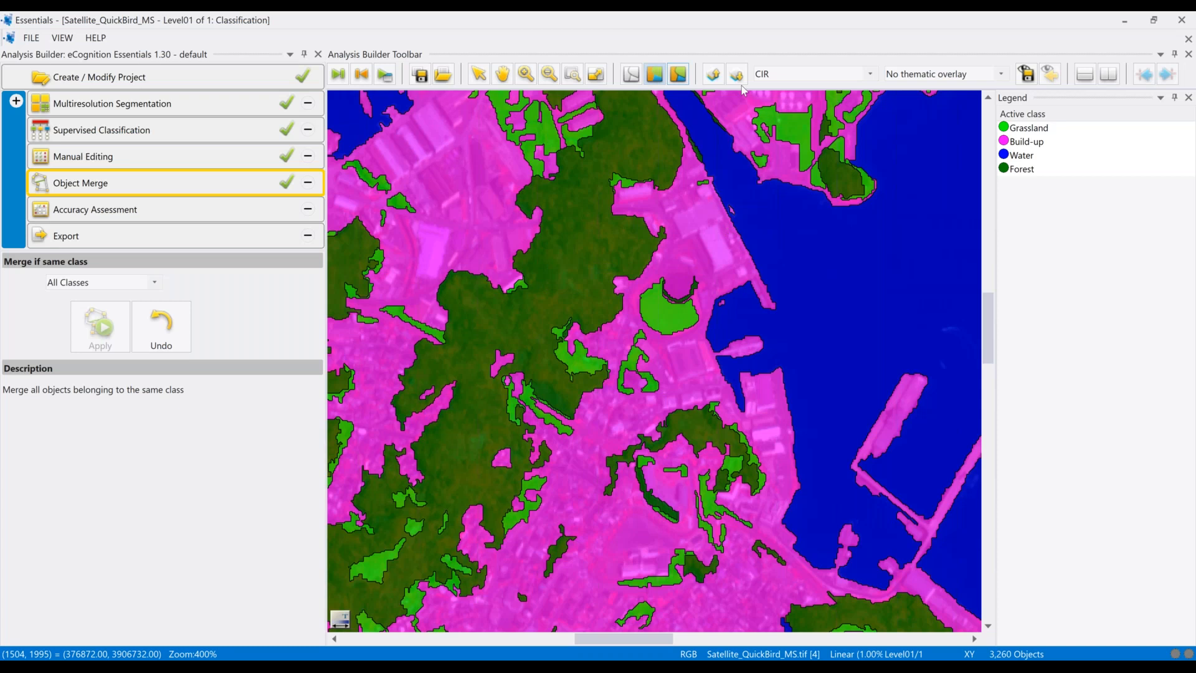
pyautogui.click(596, 74)
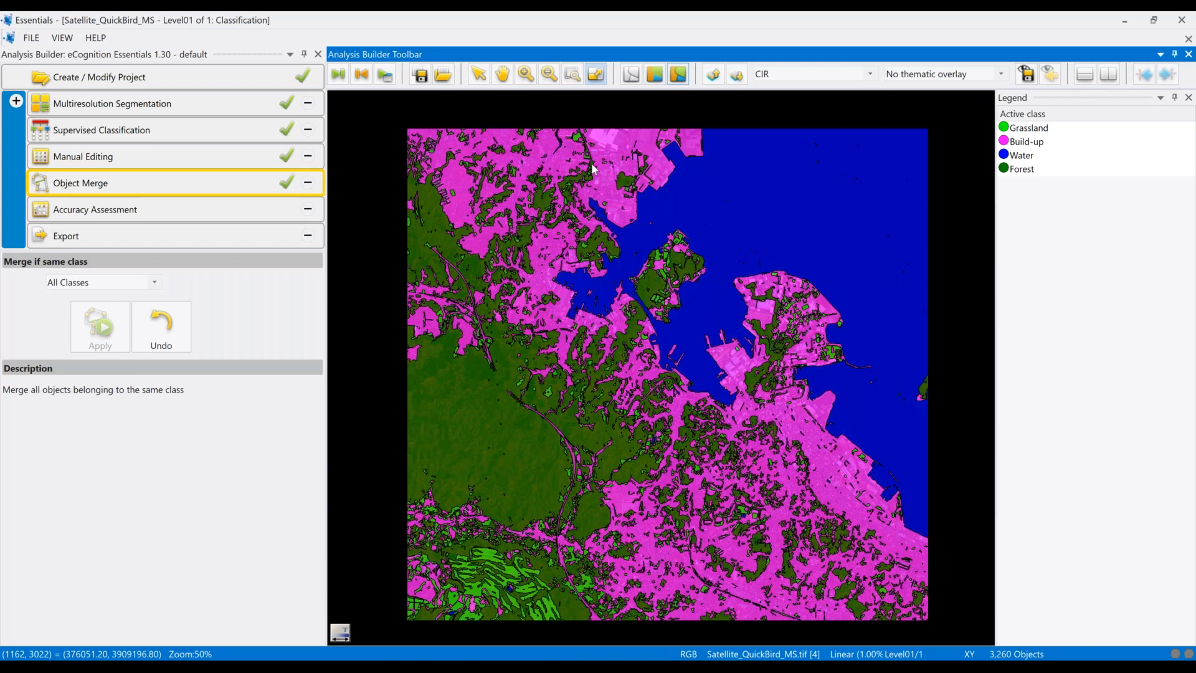
pyautogui.scroll(2, 845, 168)
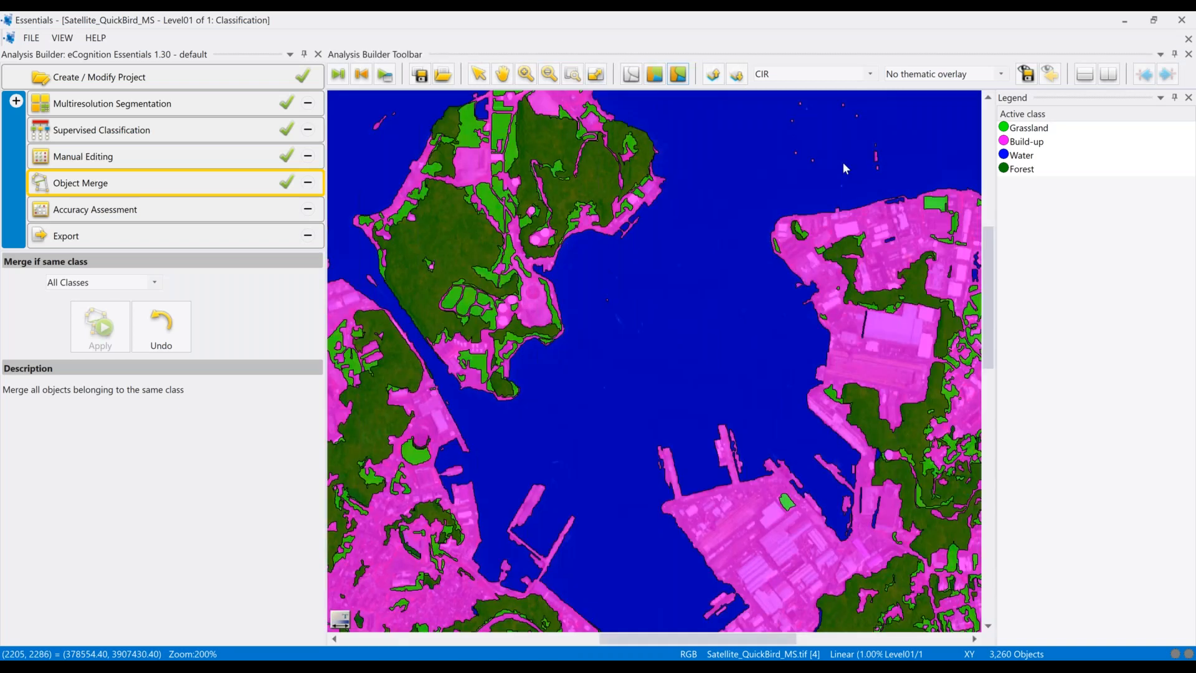
pyautogui.moveTo(843, 163); pyautogui.dragTo(804, 177)
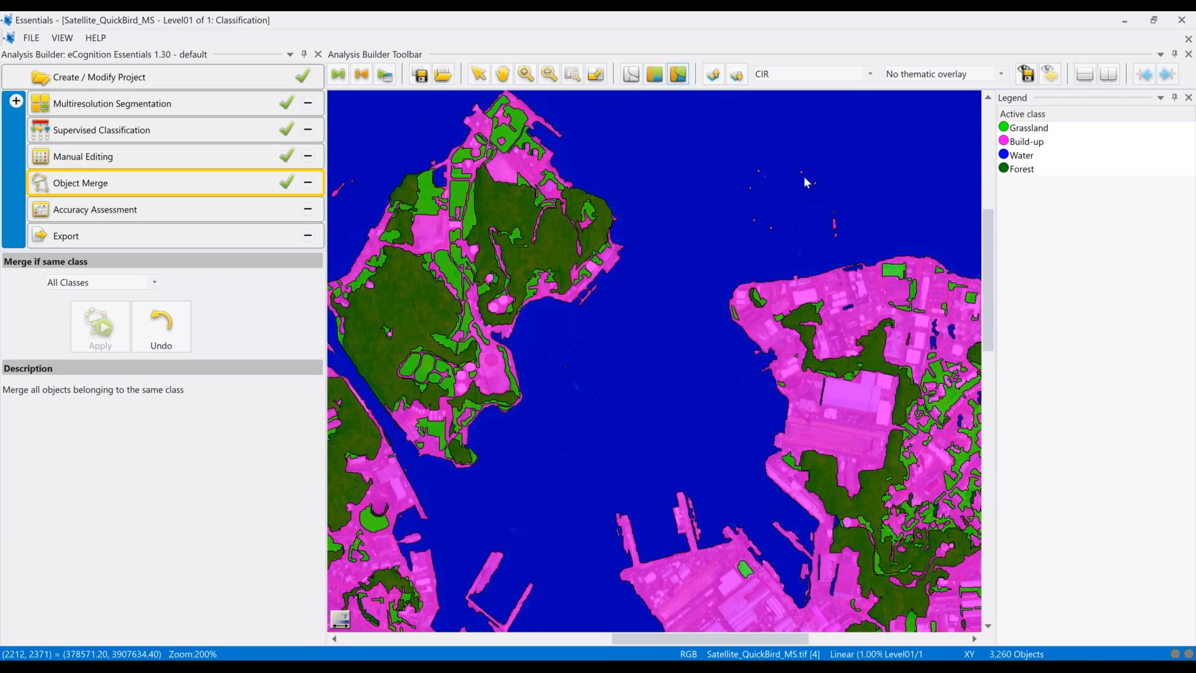
pyautogui.scroll(1, 805, 182)
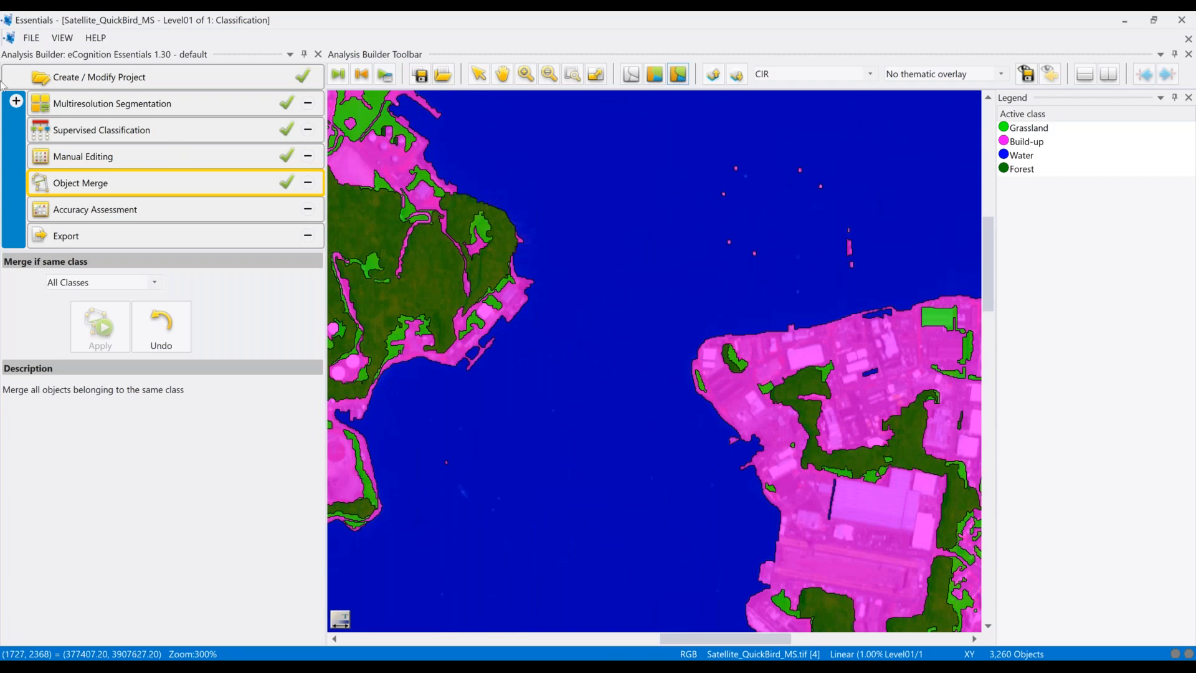
# - Add a Minimum Mapping Unit action directly after Object Merge
pyautogui.click(17, 102)
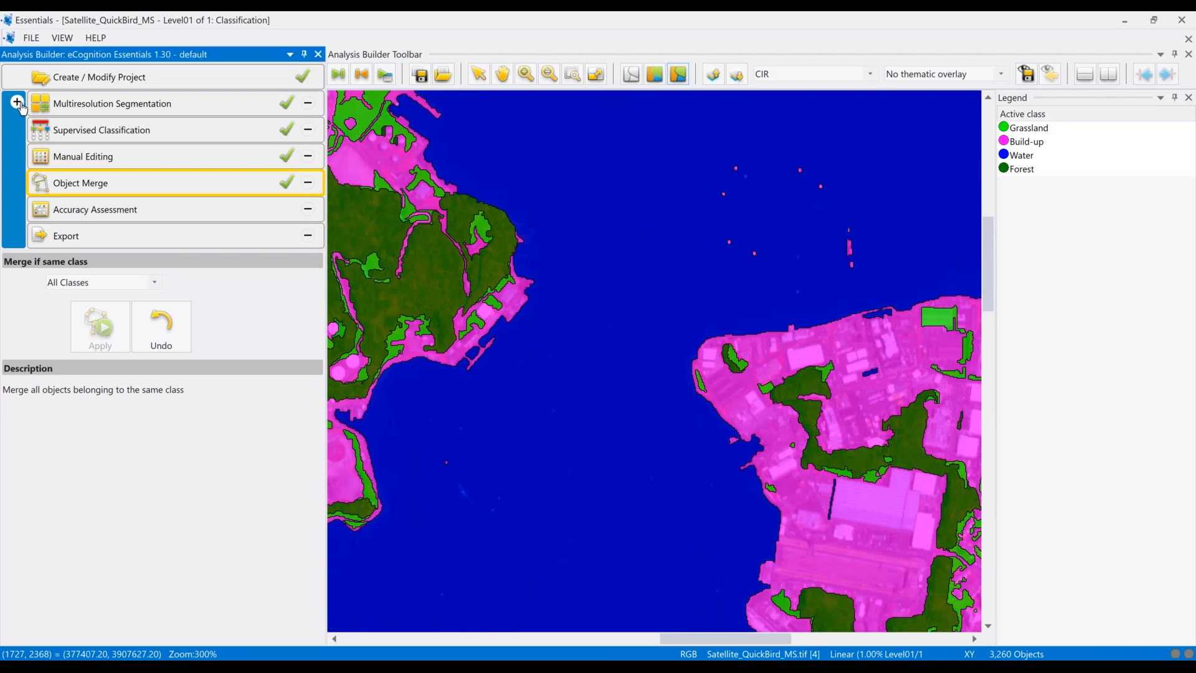
pyautogui.click(17, 101)
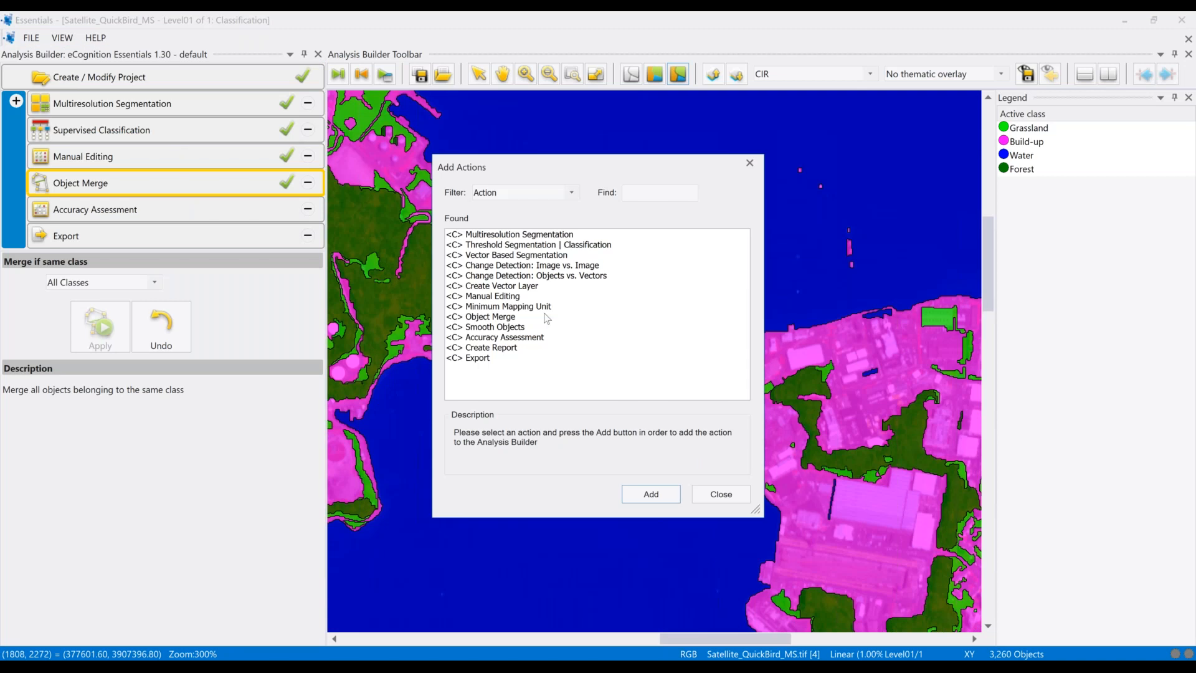
pyautogui.click(507, 306)
pyautogui.click(665, 501)
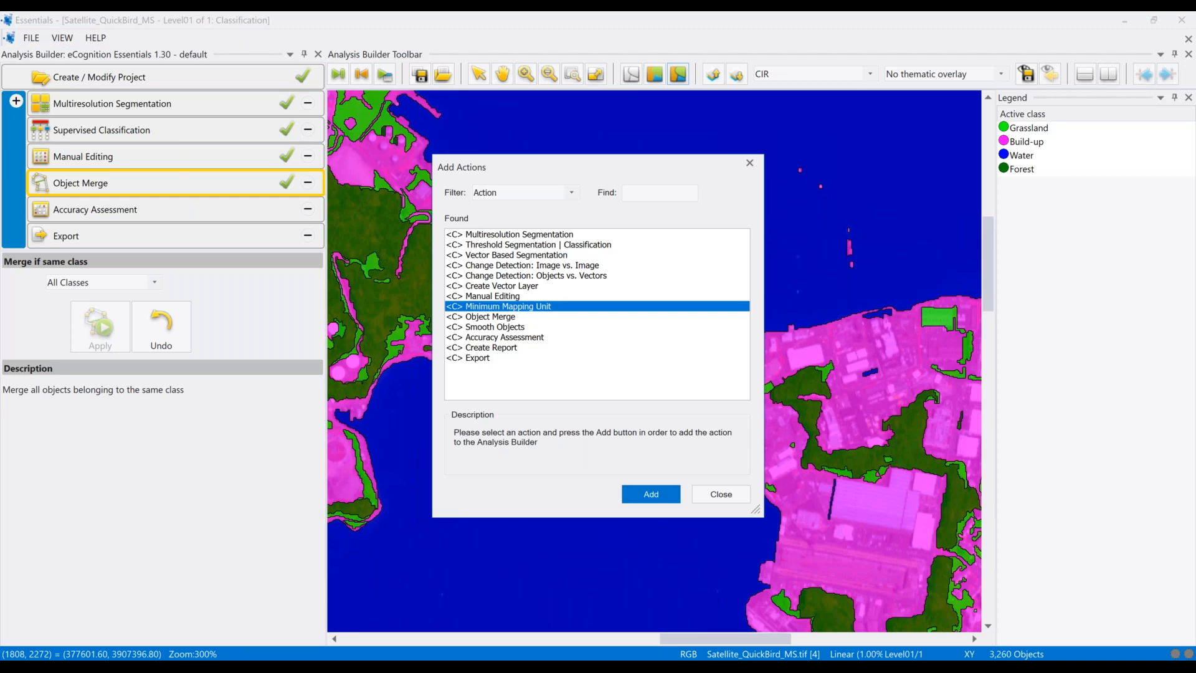
pyautogui.click(693, 499)
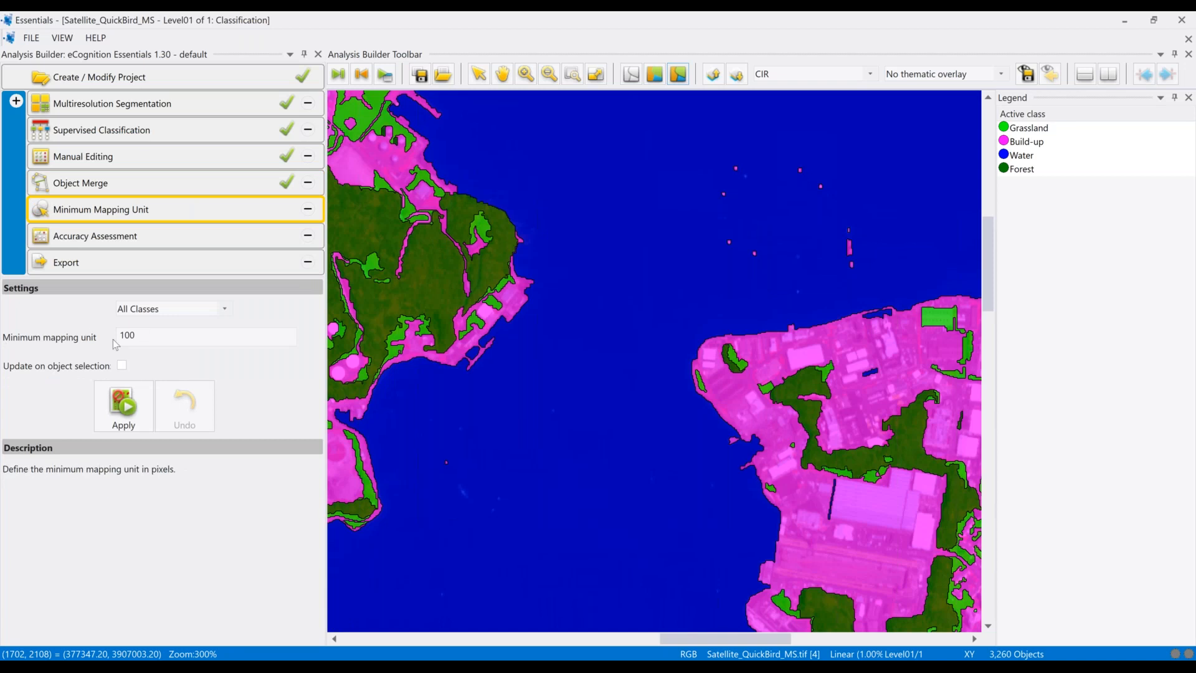
# - Remove objects of all classes smaller than a minimum mapping unit of 400 pixels, and check the cleaned result around the harbor
pyautogui.click(143, 336)
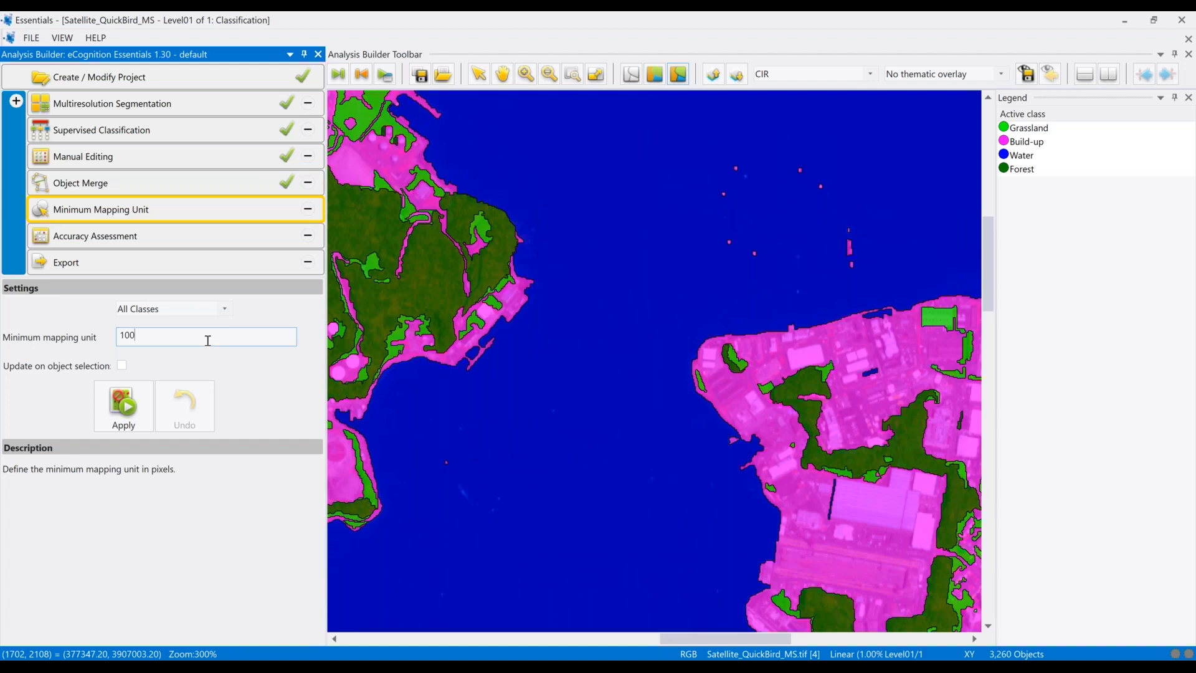
pyautogui.moveTo(208, 341); pyautogui.dragTo(116, 349)
pyautogui.write('400')
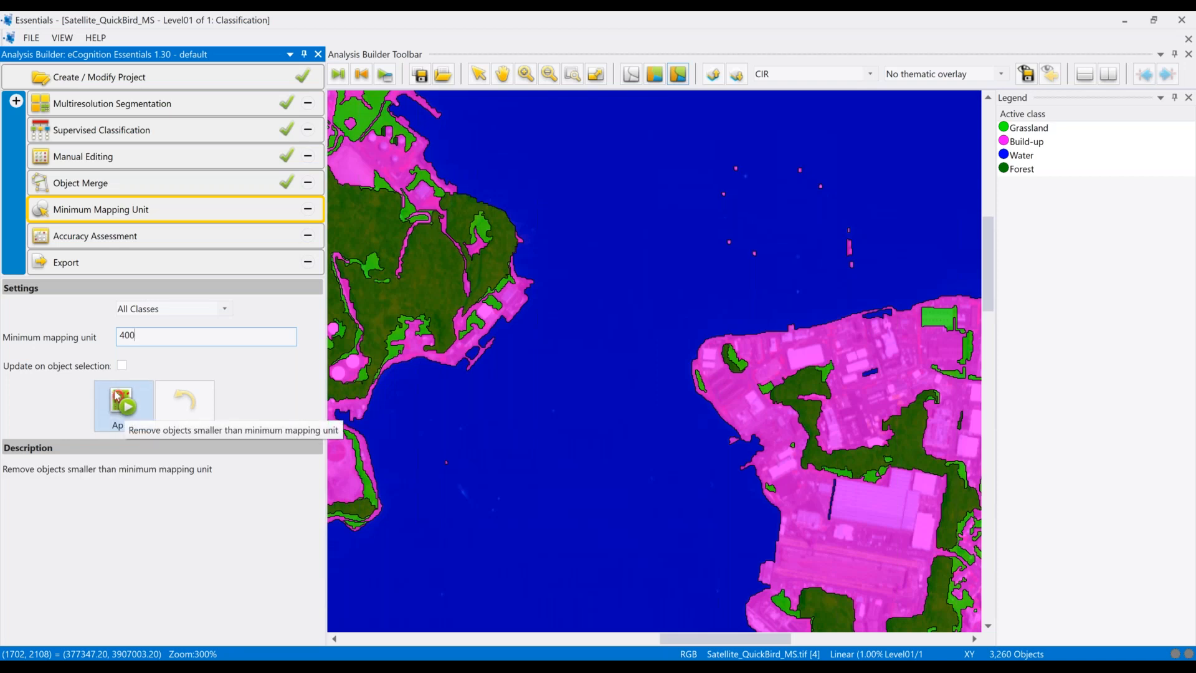
pyautogui.click(125, 405)
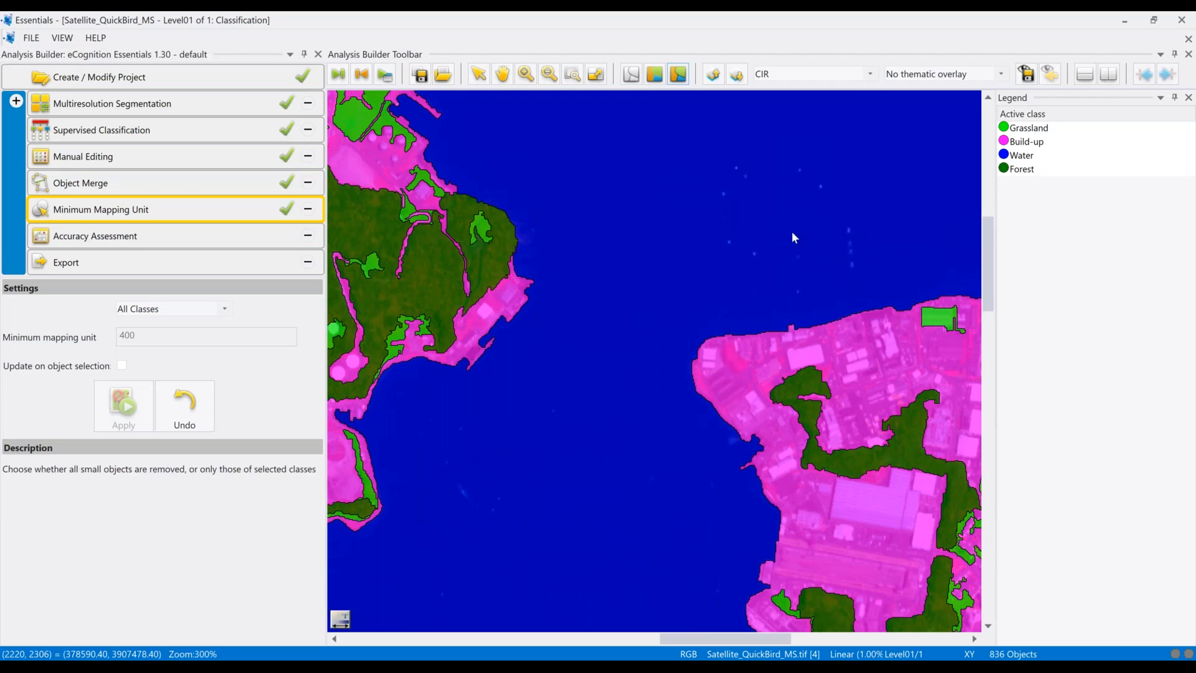
pyautogui.scroll(-1, 793, 237)
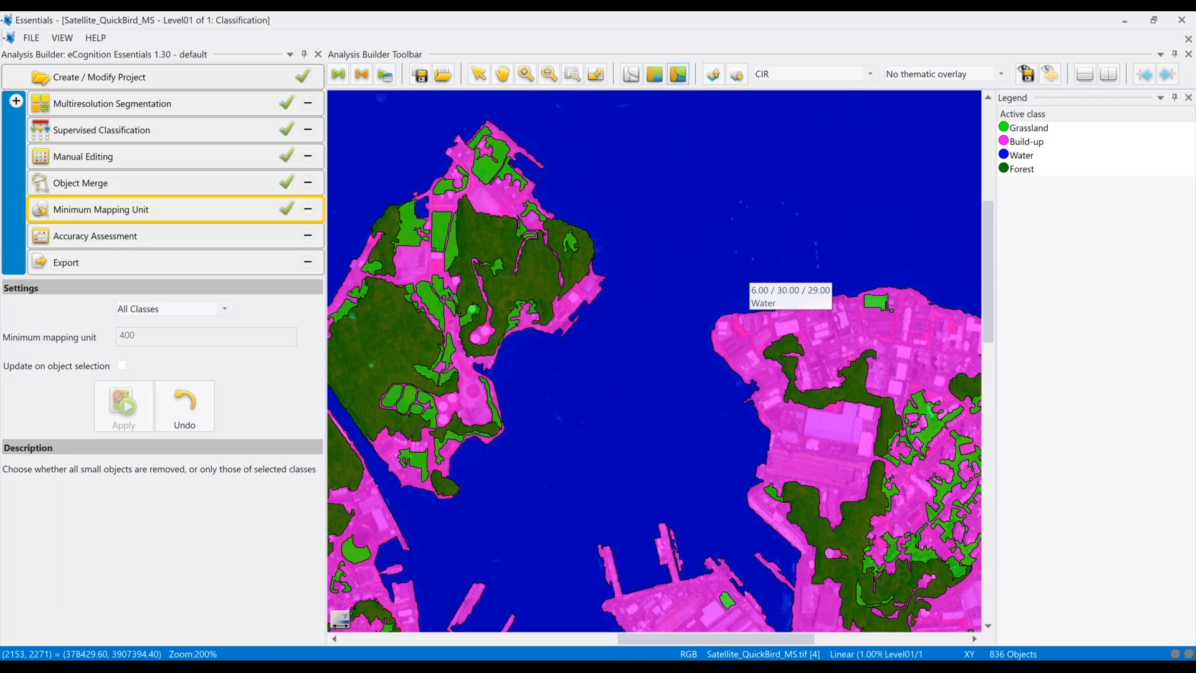
pyautogui.scroll(-1, 751, 277)
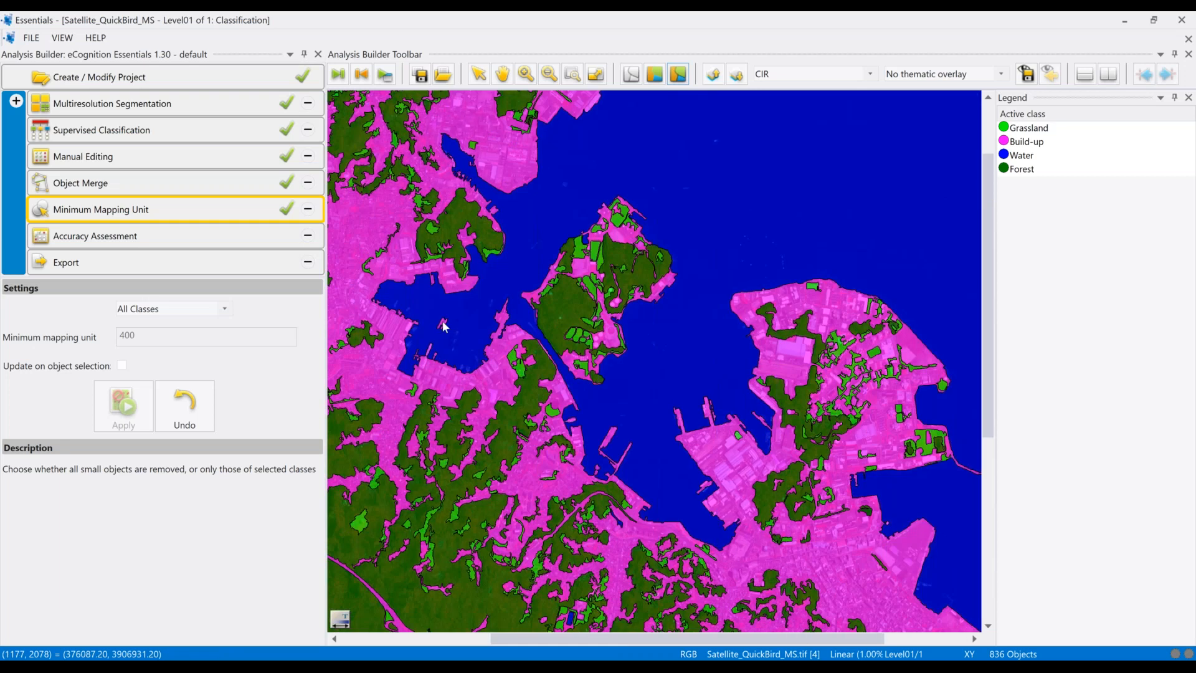
# - Open the Accuracy Assessment settings and overlay the Training_Samples.shp thematic layer on the classified image
pyautogui.click(95, 239)
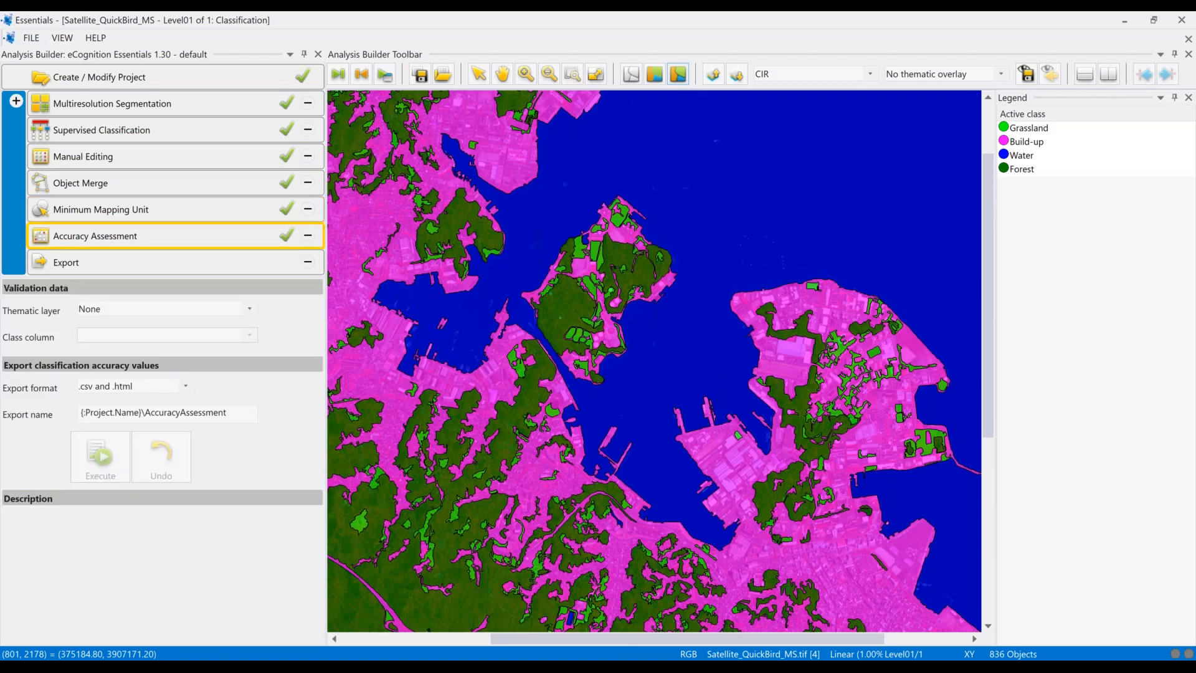
pyautogui.click(82, 235)
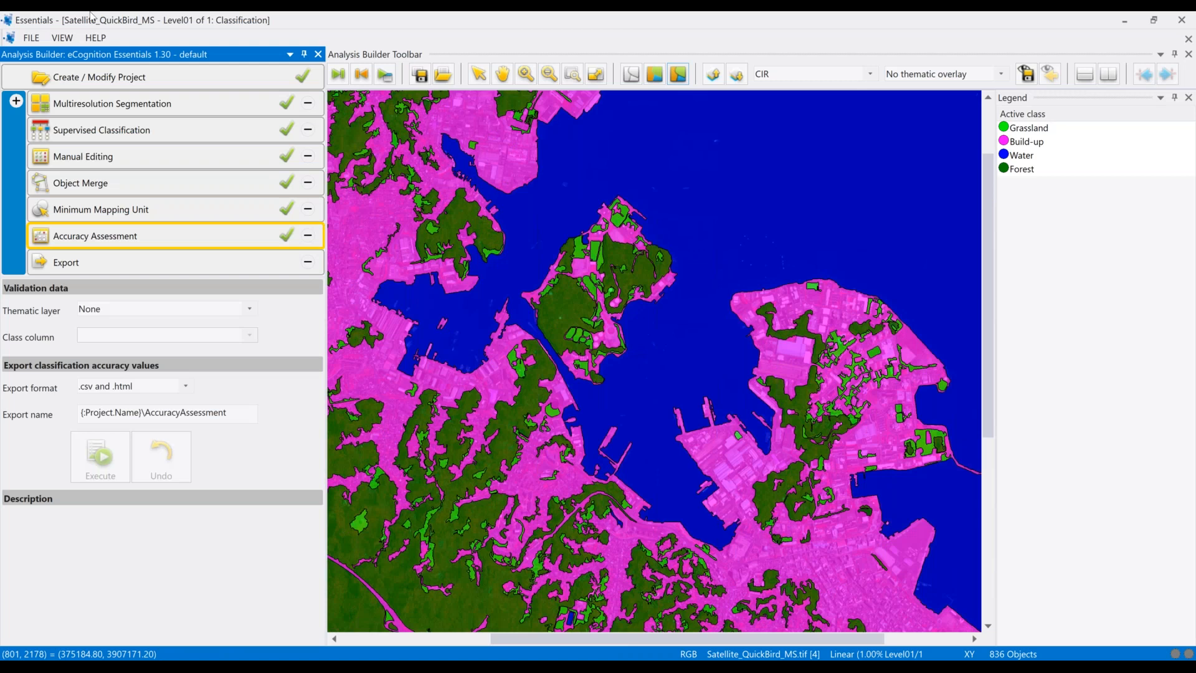
pyautogui.click(1001, 74)
pyautogui.click(940, 98)
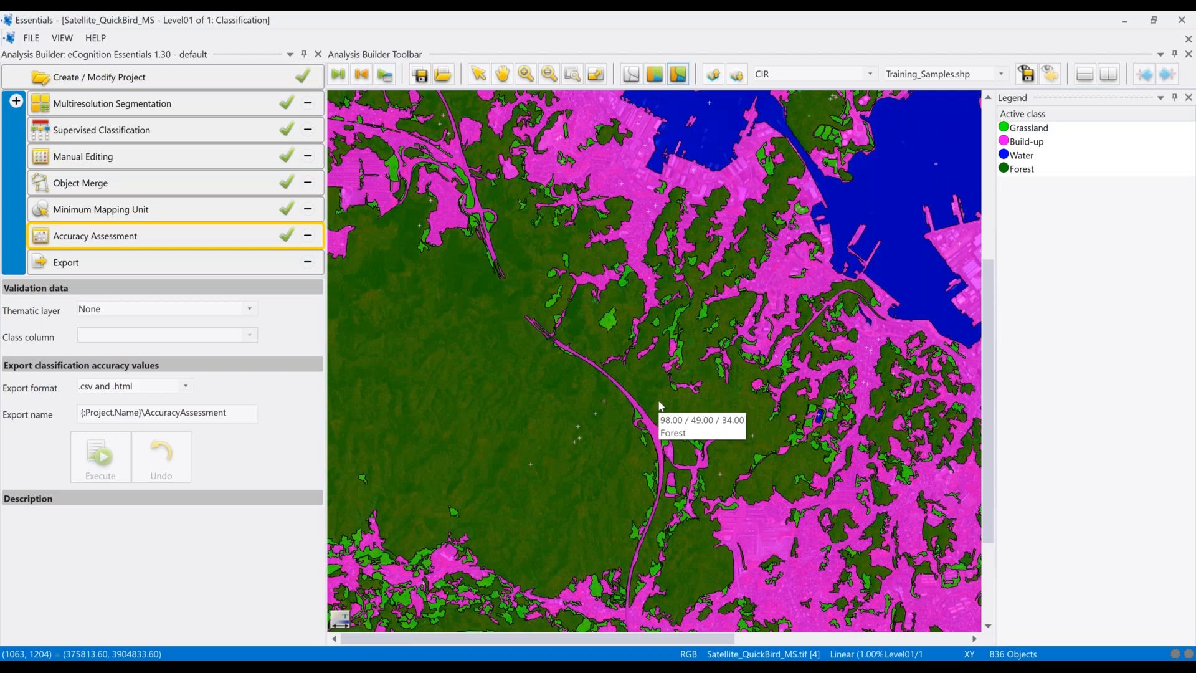
# - Run the accuracy assessment with Training_Samples.shp as validation layer, Class_name as class column and .csv and .html as export format
pyautogui.click(165, 309)
pyautogui.click(142, 336)
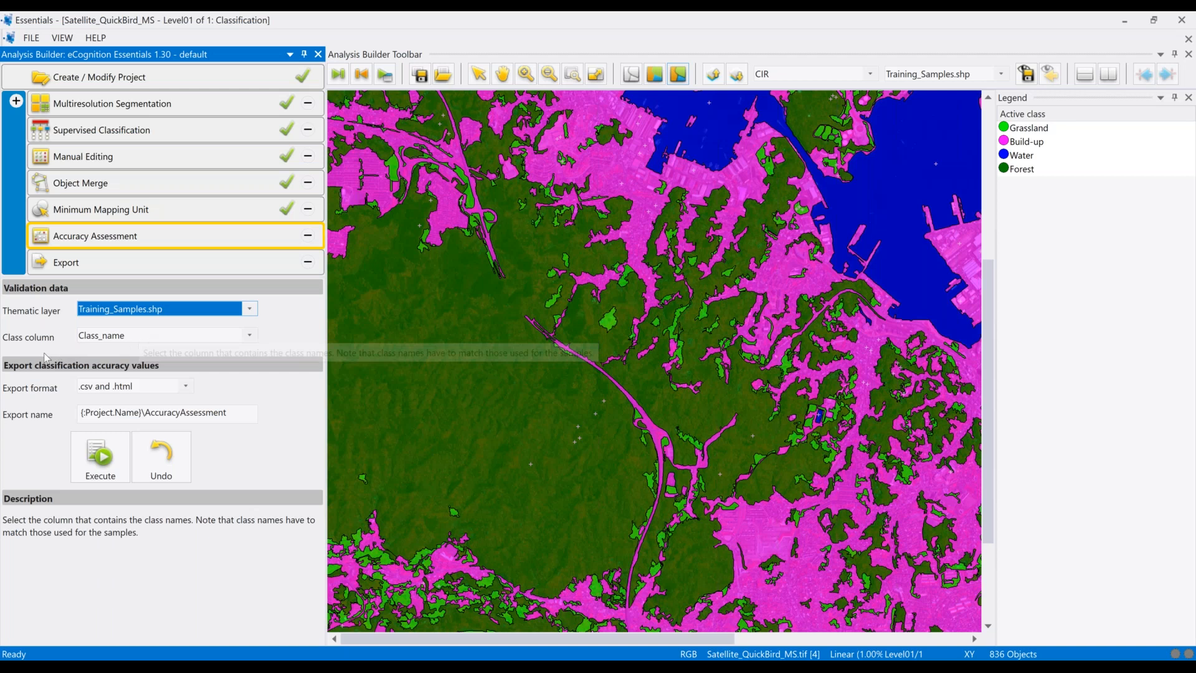
pyautogui.click(250, 336)
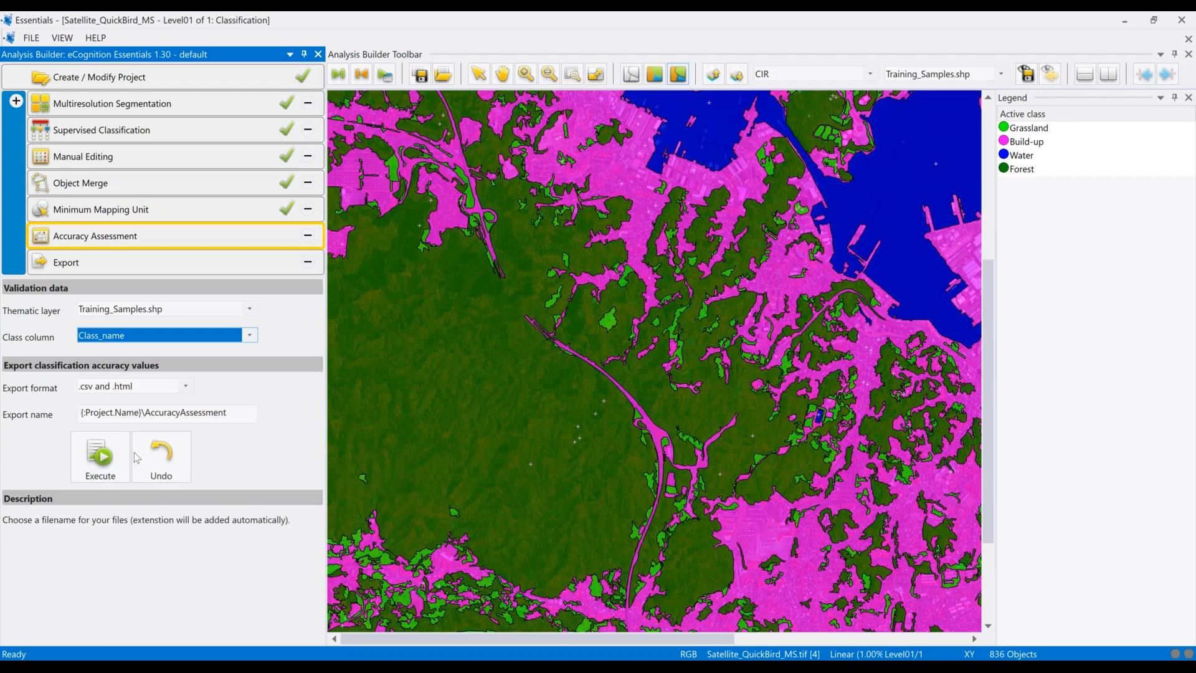
pyautogui.click(187, 388)
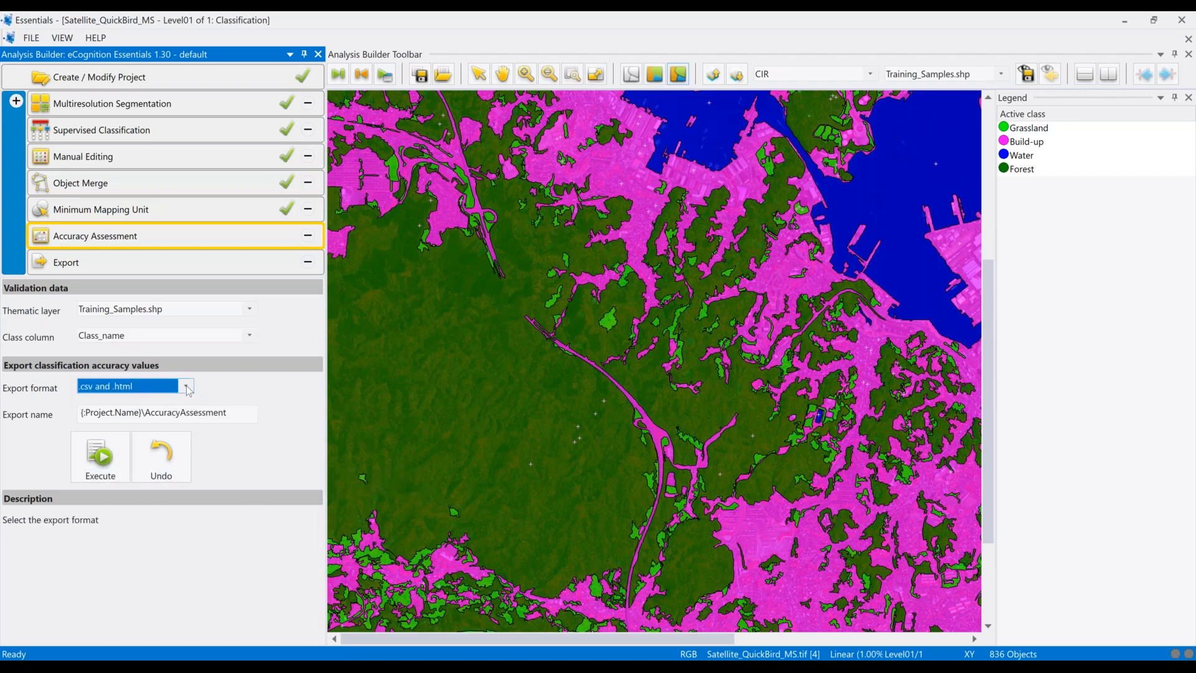
pyautogui.click(188, 387)
pyautogui.click(147, 387)
pyautogui.click(100, 458)
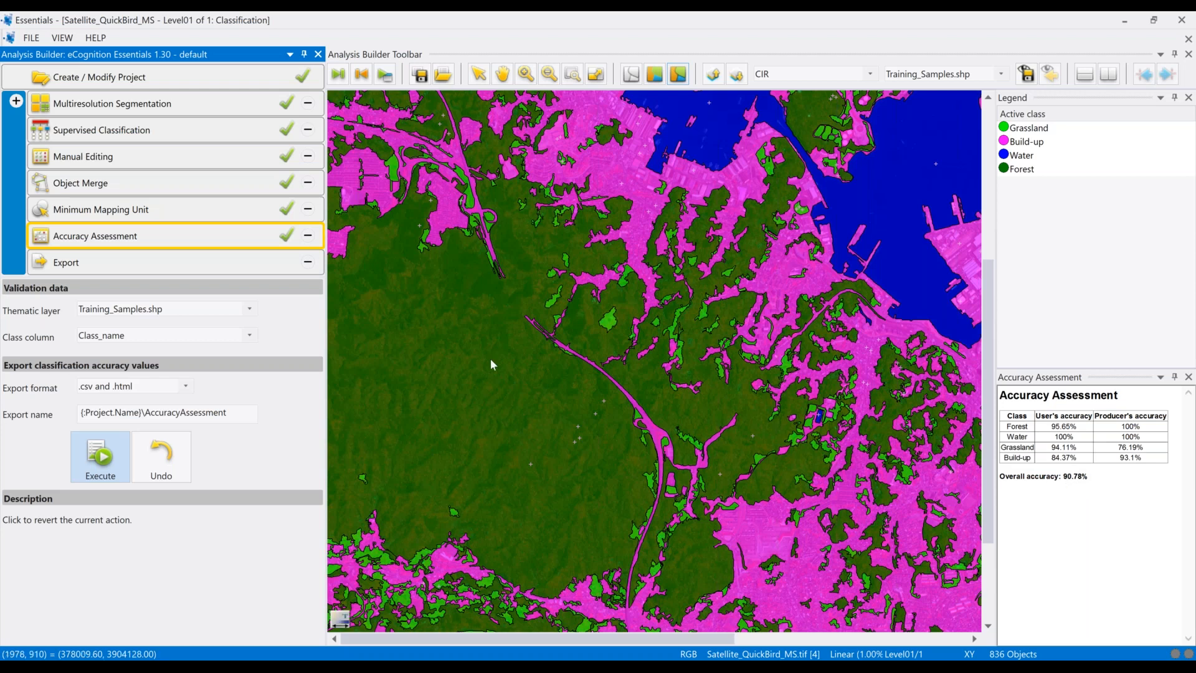
pyautogui.moveTo(492, 362)
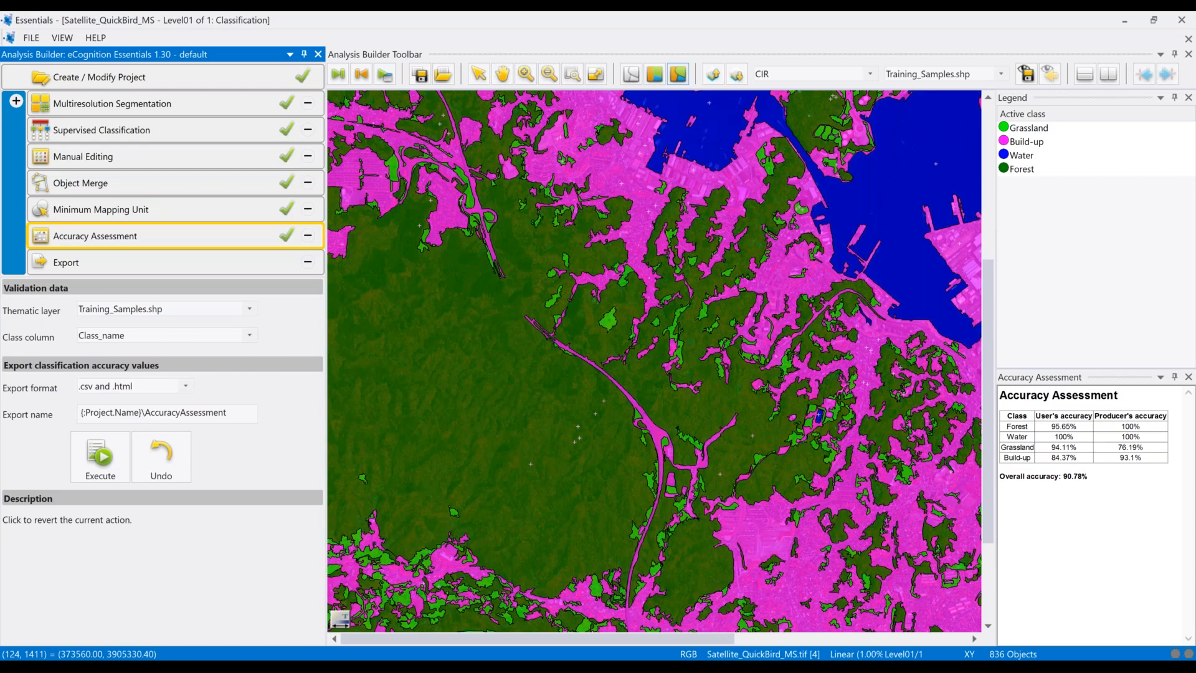
# - Look over the Export settings, and revert the completed actions from Accuracy Assessment back through Supervised Classification
pyautogui.click(87, 262)
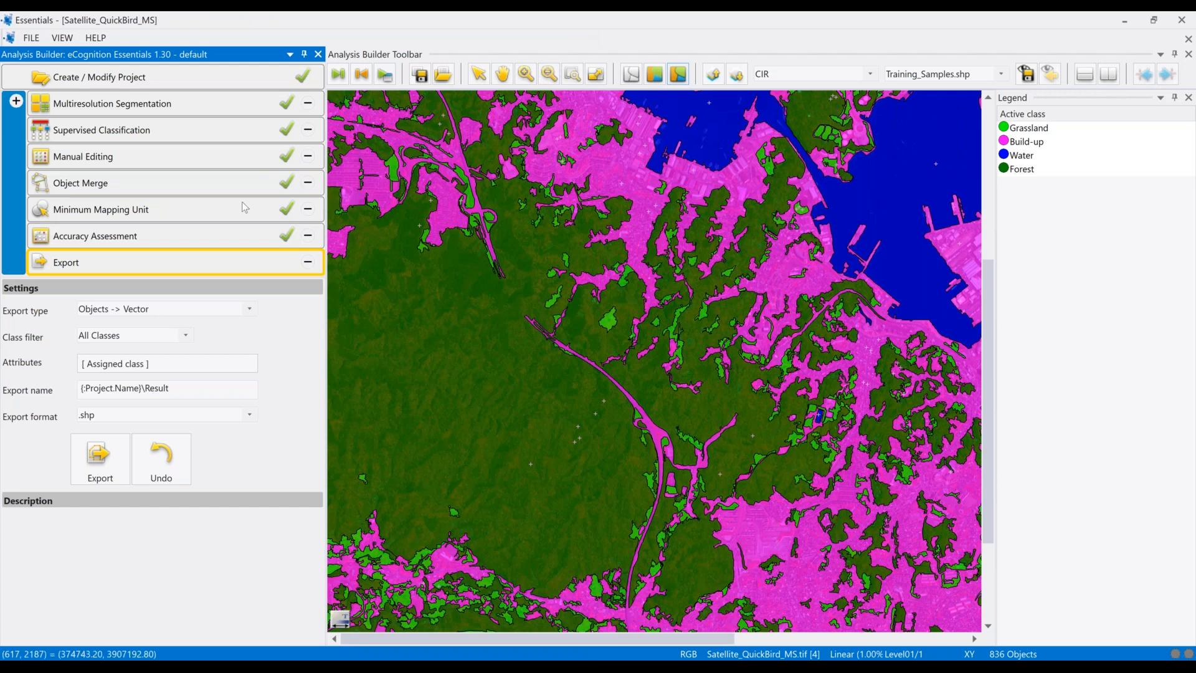
pyautogui.click(243, 129)
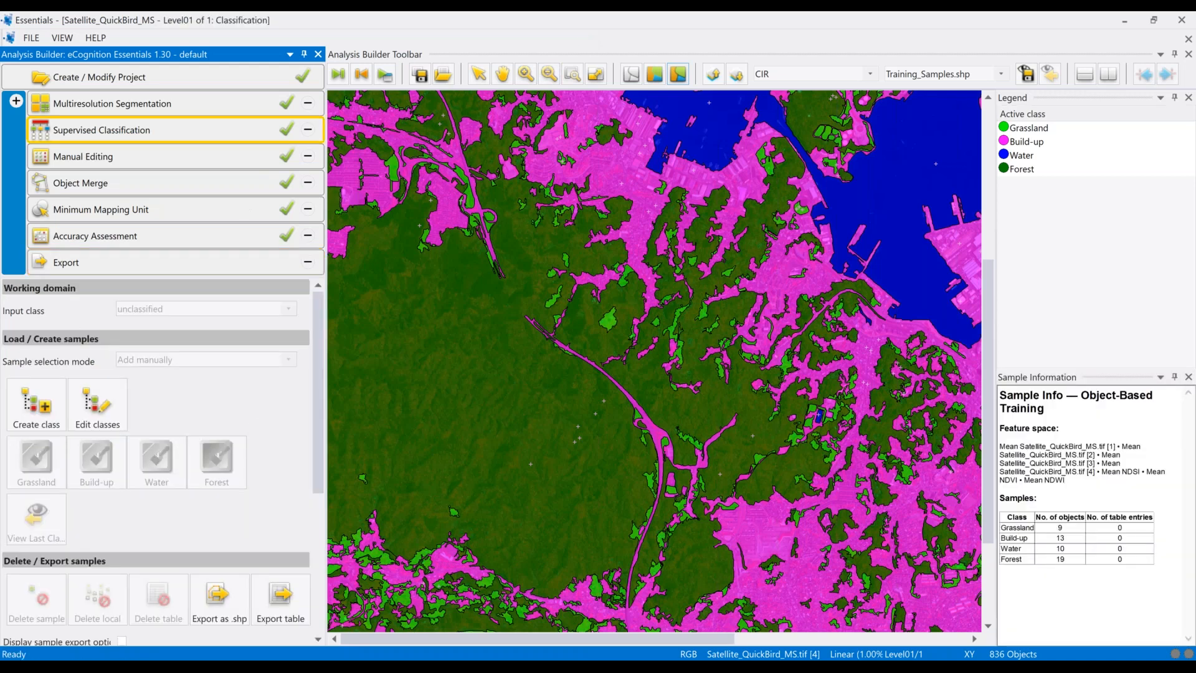
pyautogui.scroll(-3, 317, 390)
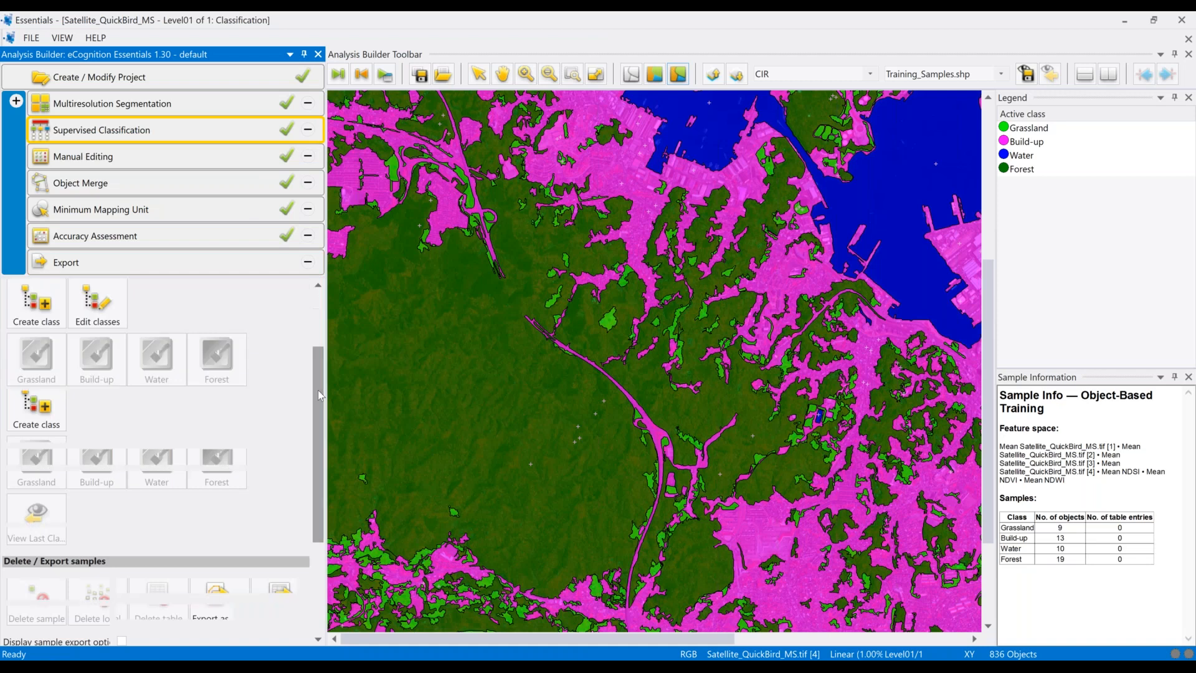
pyautogui.moveTo(318, 390); pyautogui.dragTo(316, 300)
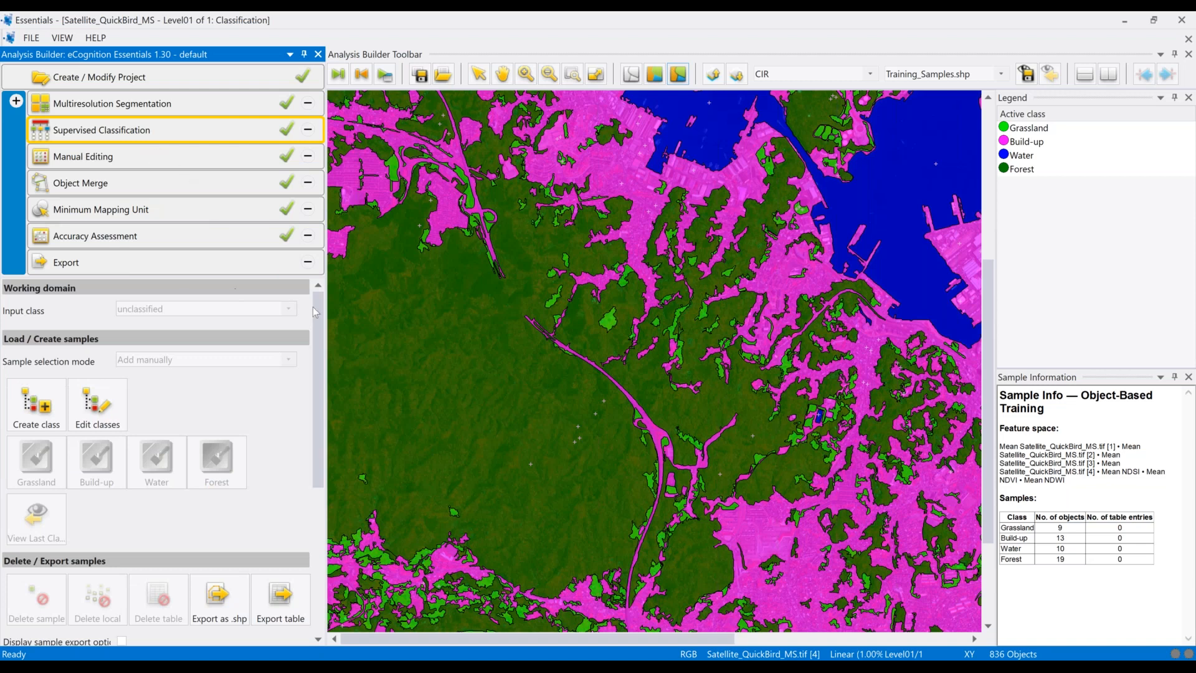
pyautogui.click(235, 233)
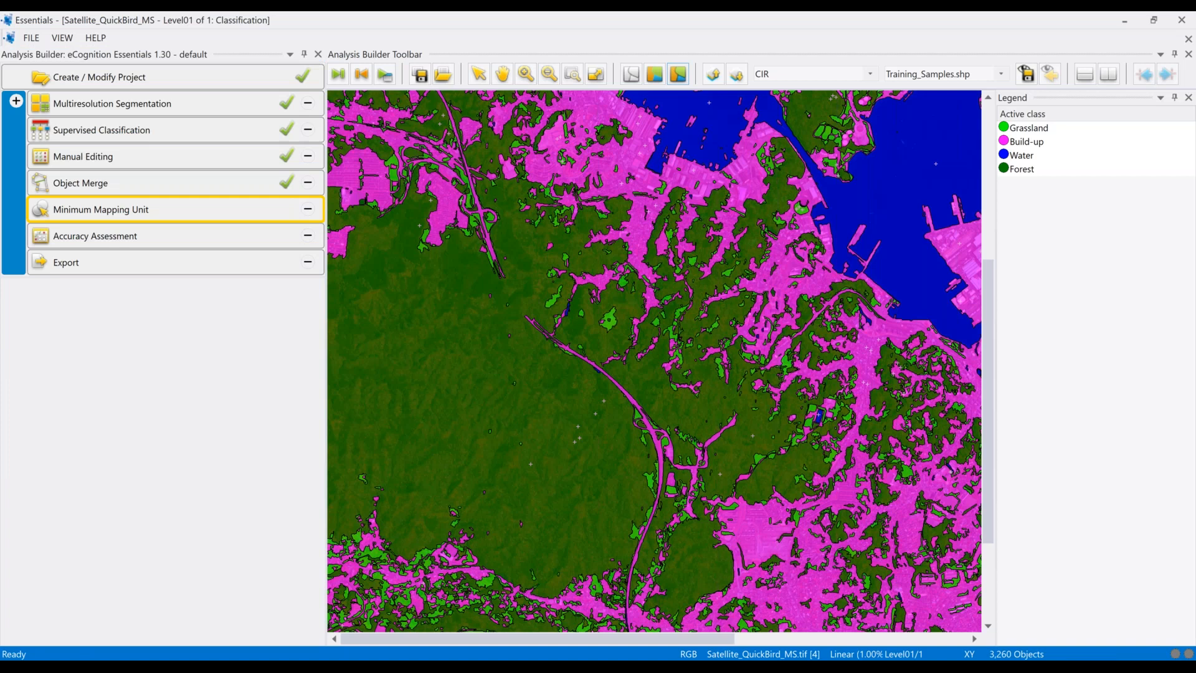
pyautogui.click(180, 586)
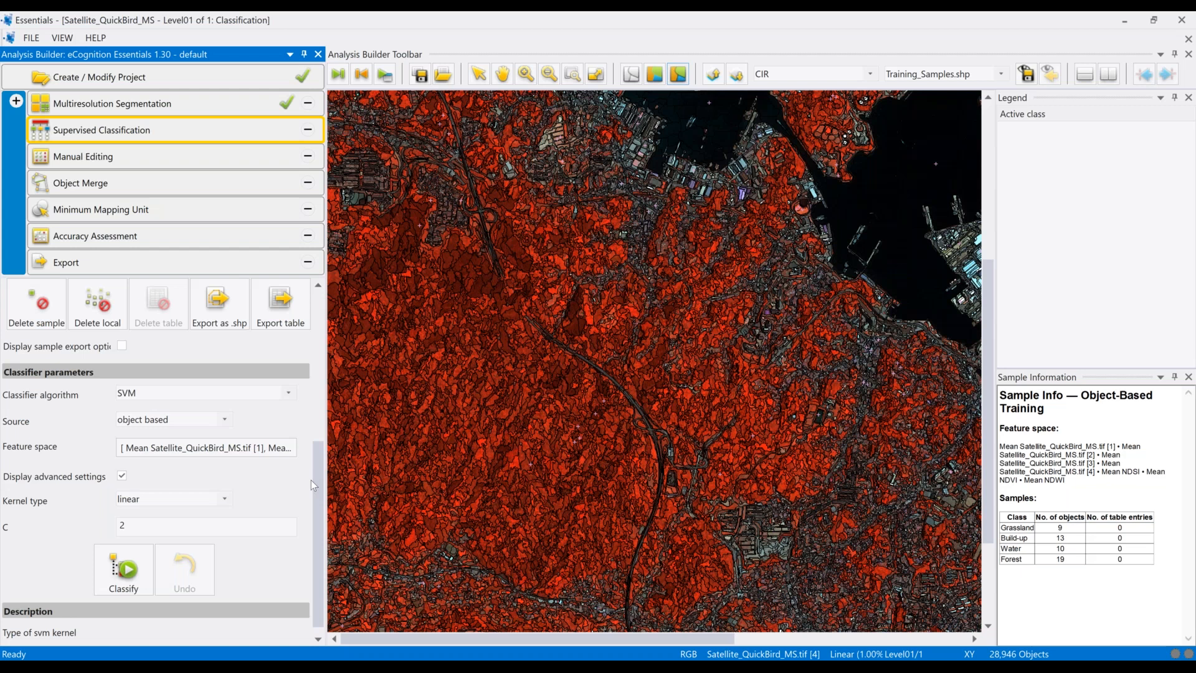
# - Check the SVM kernel type options and set the classifier algorithm to Random Trees
pyautogui.click(229, 500)
pyautogui.click(252, 493)
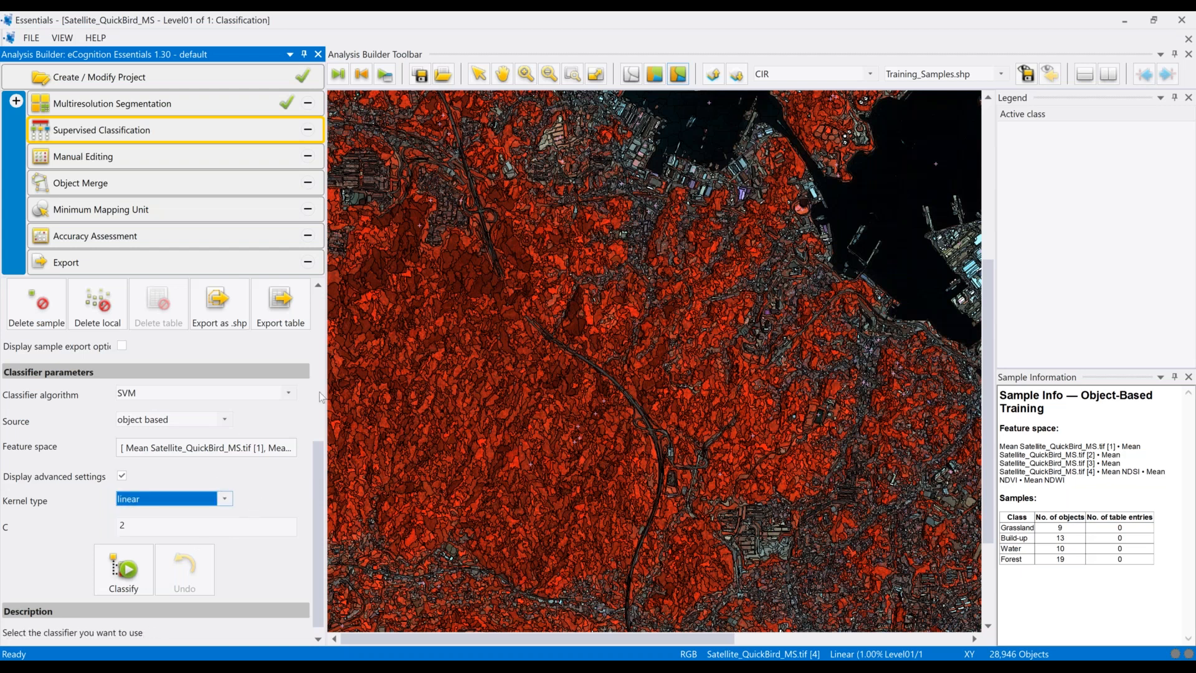
pyautogui.click(289, 393)
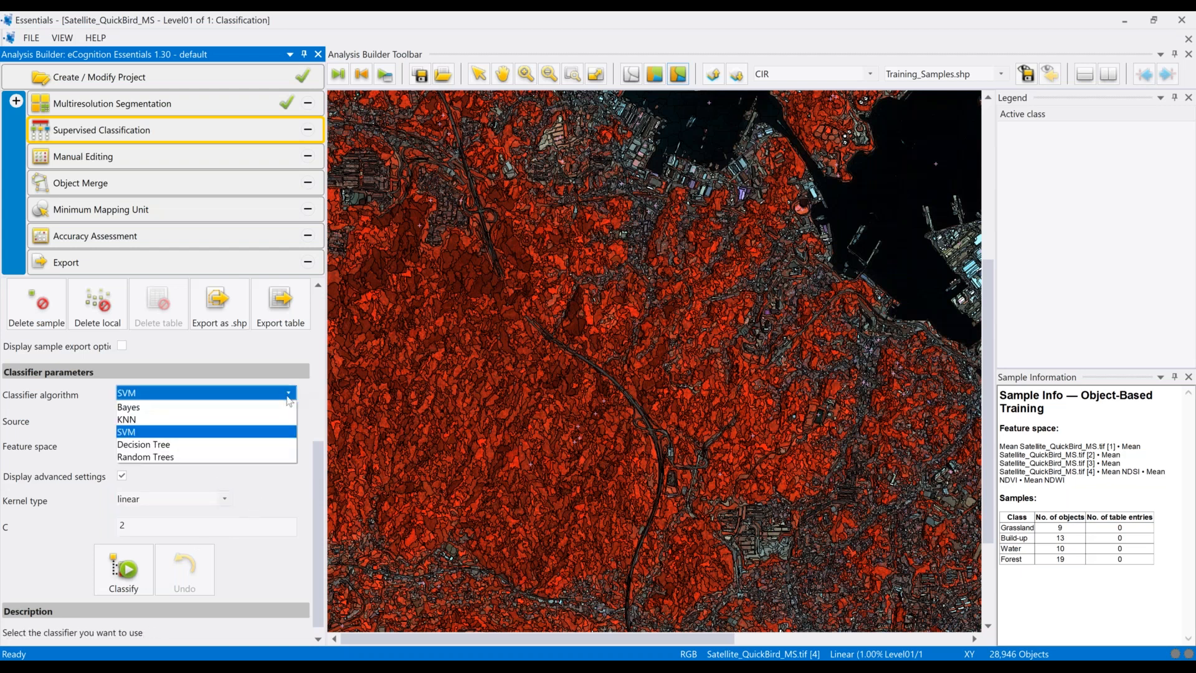
pyautogui.click(267, 457)
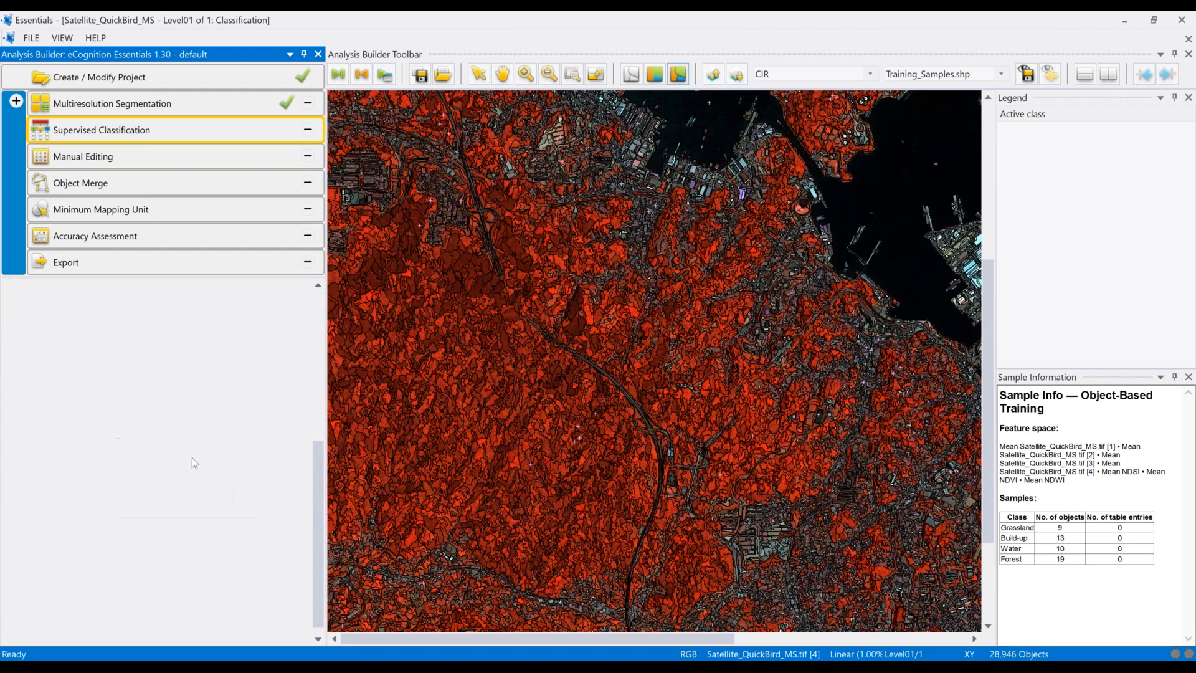
# - Review the advanced Random Trees parameters and turn off the display of advanced settings
pyautogui.moveTo(319, 430); pyautogui.dragTo(319, 465)
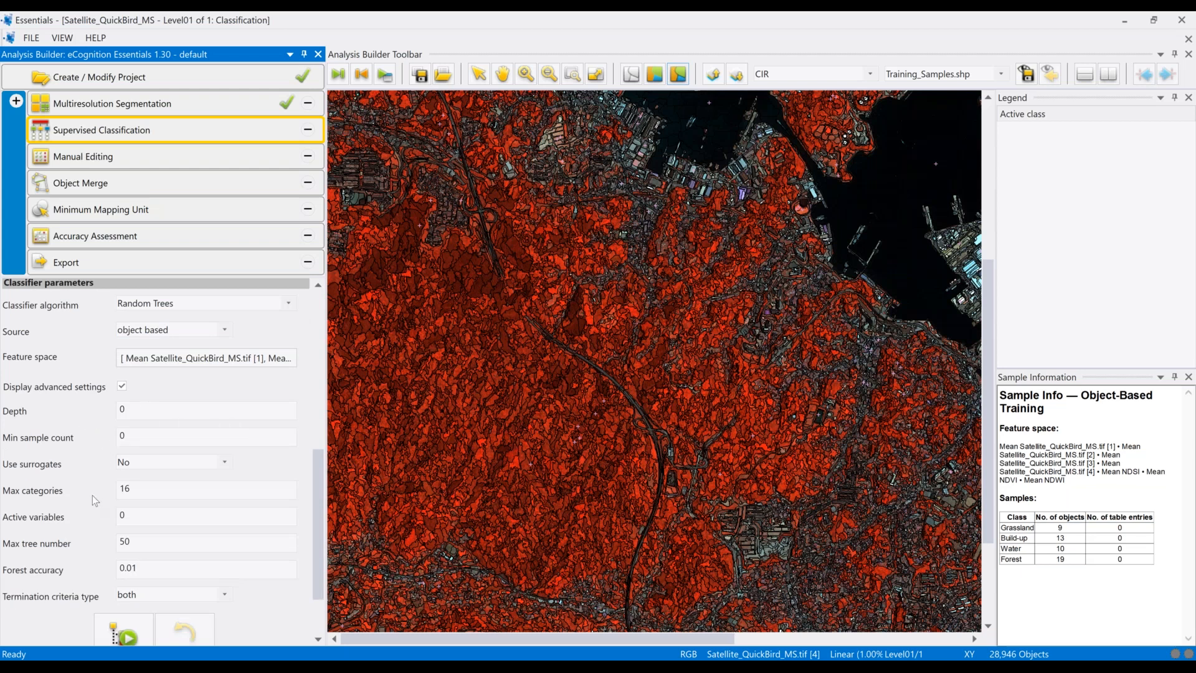
pyautogui.scroll(-1, 315, 496)
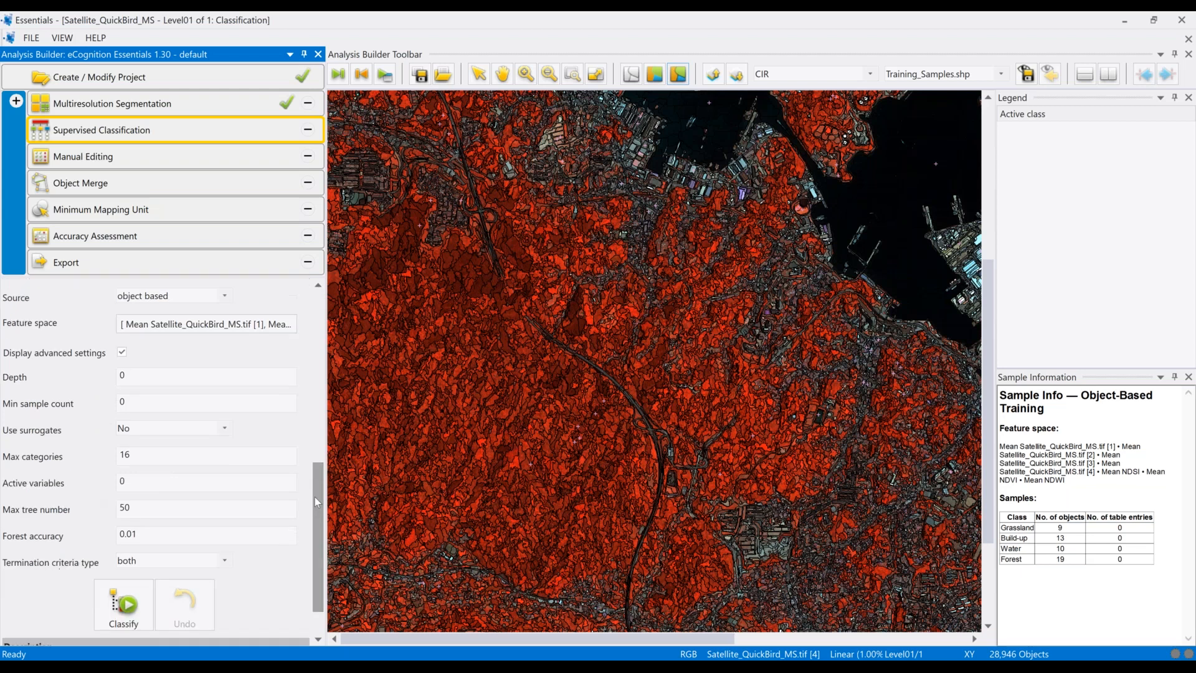
pyautogui.moveTo(318, 496); pyautogui.dragTo(317, 447)
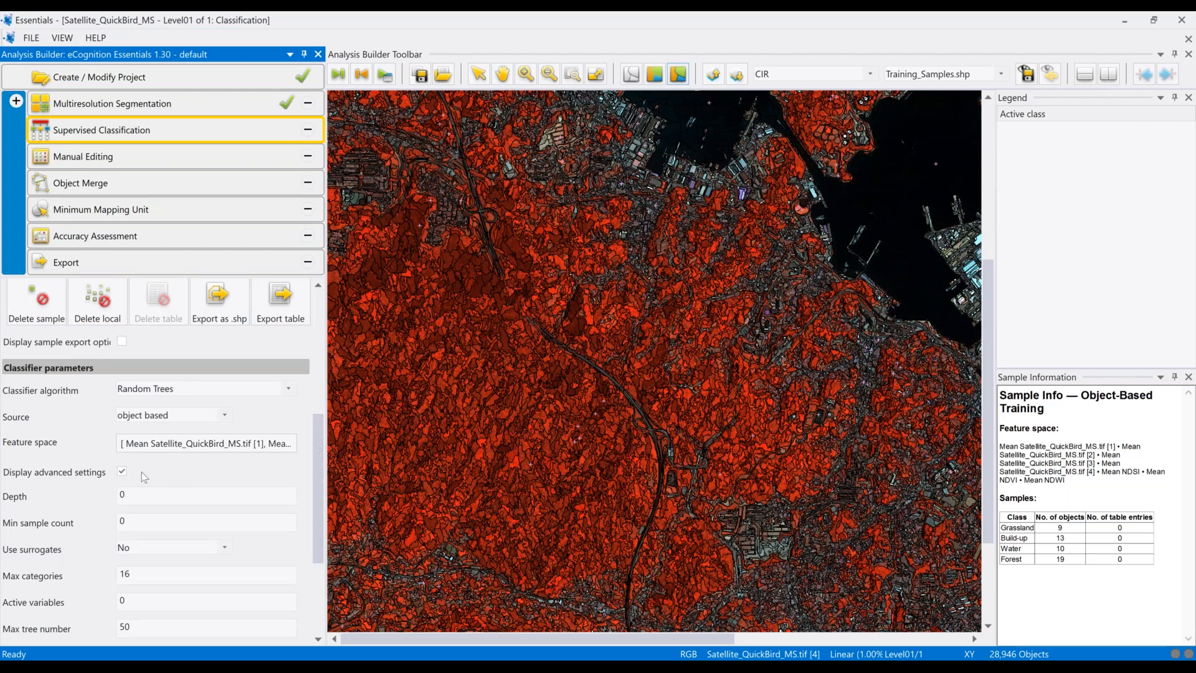
pyautogui.click(121, 472)
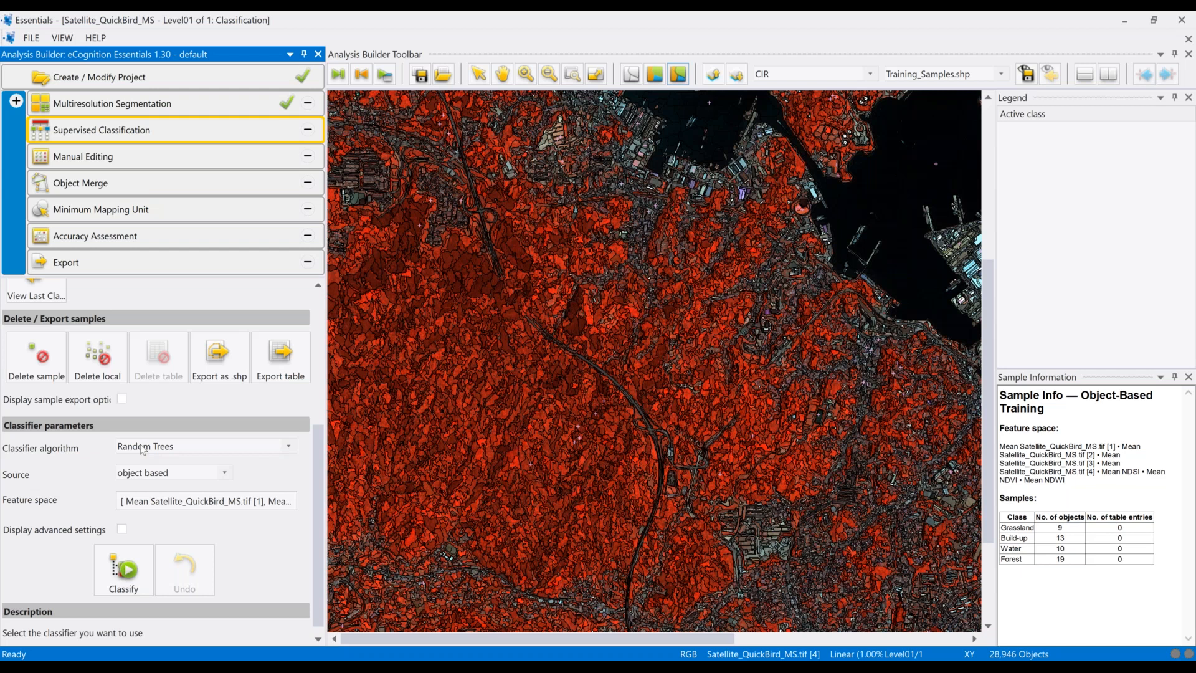
pyautogui.click(35, 370)
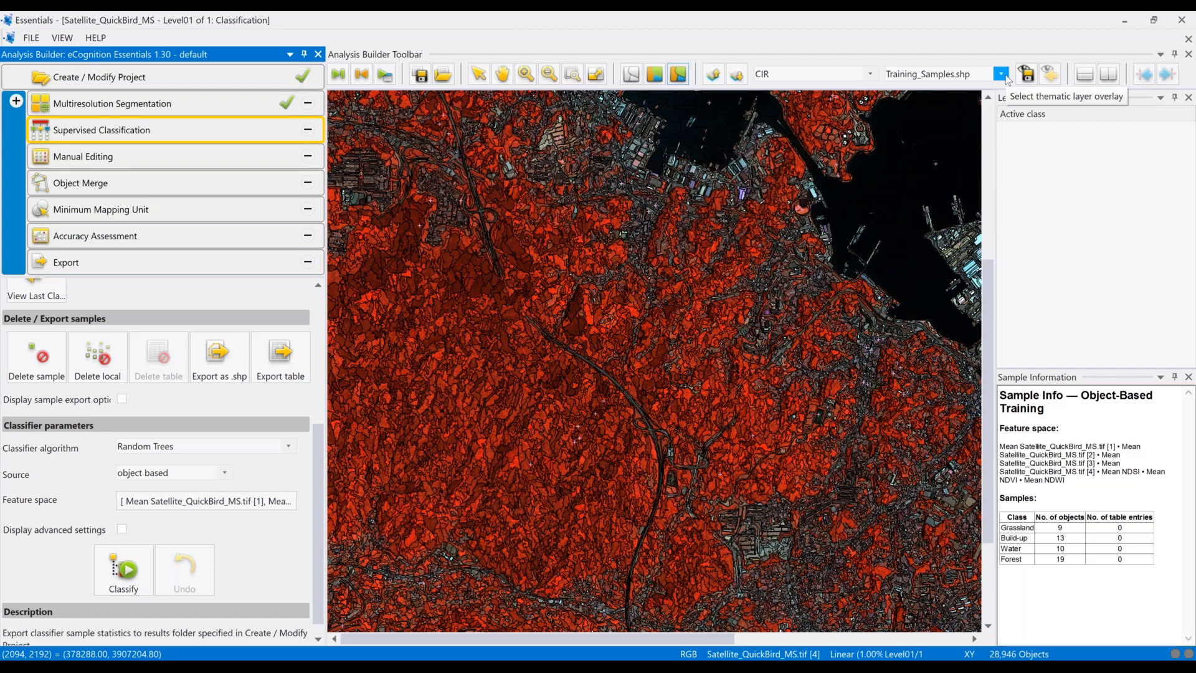
# - Customize the vector display of Training_Samples.shp with a yellow outline of 4 and no fill, and switch to the PowerPoint presentation
pyautogui.click(1002, 75)
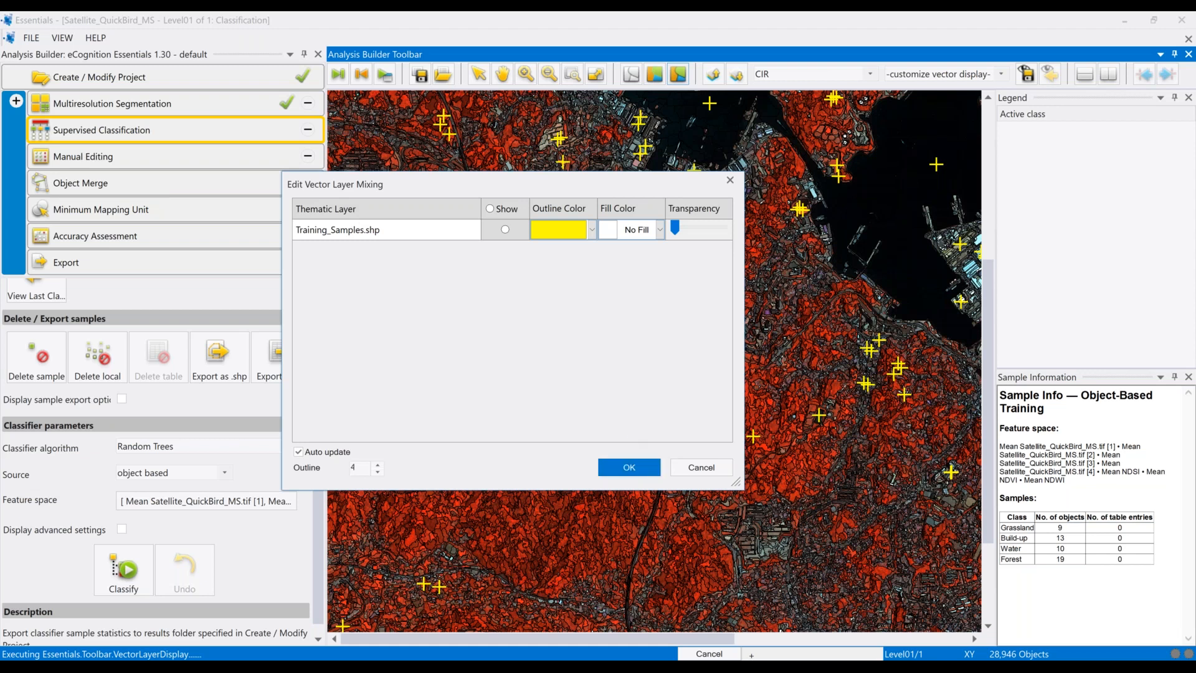
pyautogui.click(630, 467)
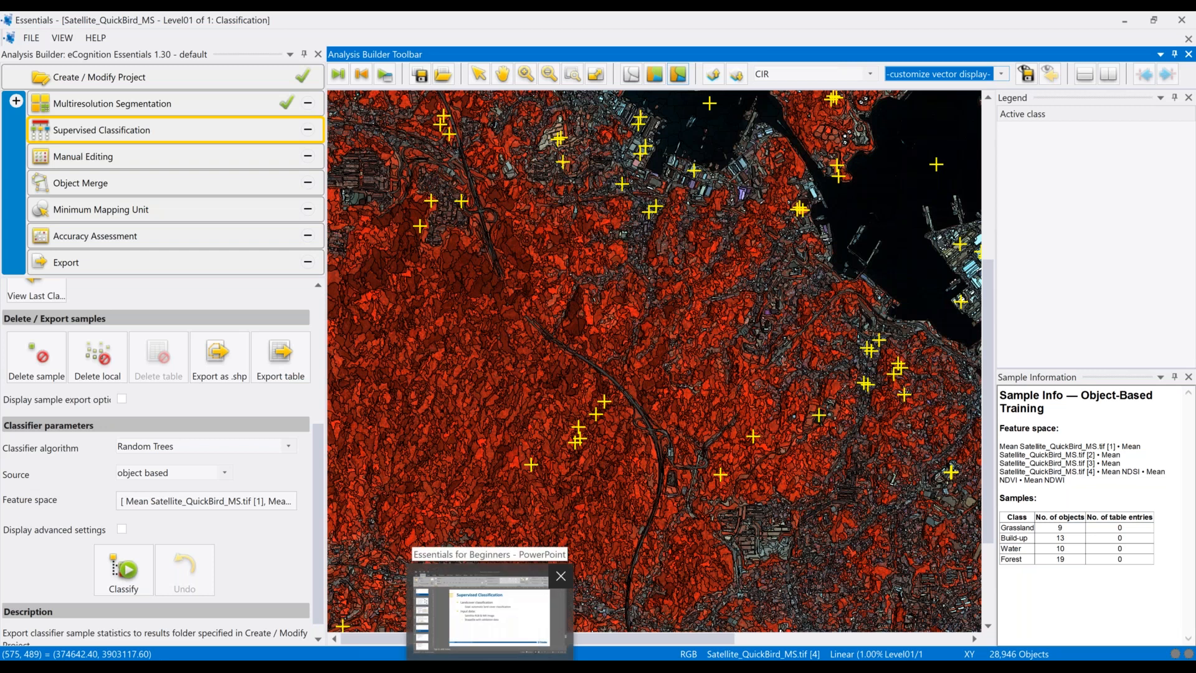
pyautogui.click(491, 616)
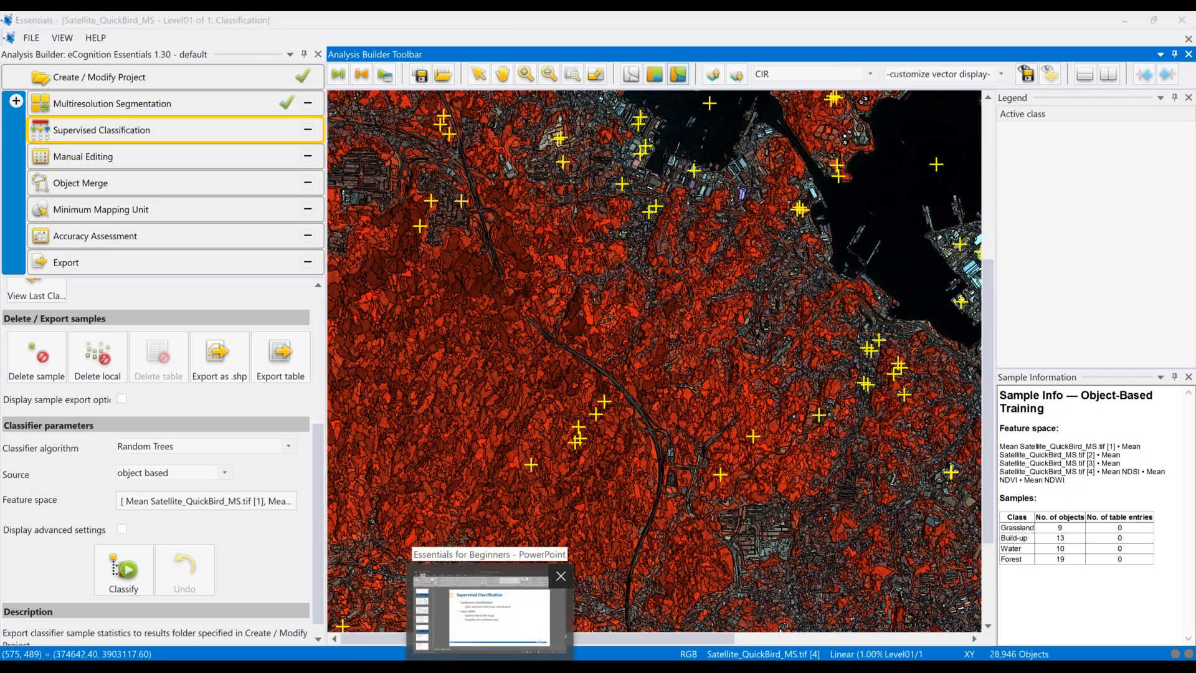